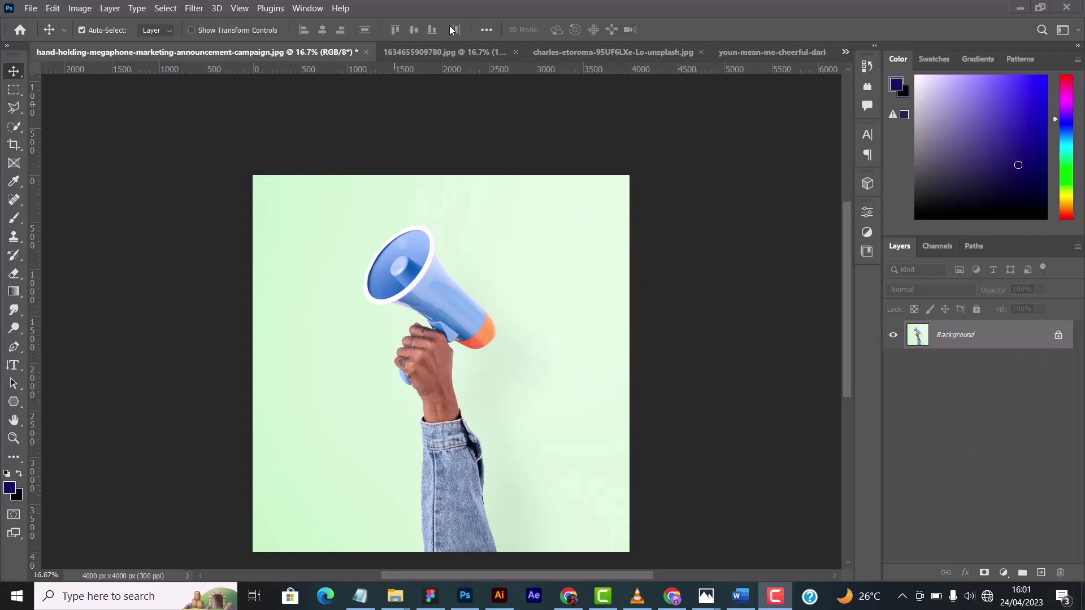
Look through the other open photo documents and return to the hand-holding-megaphone image
left_click(459, 52)
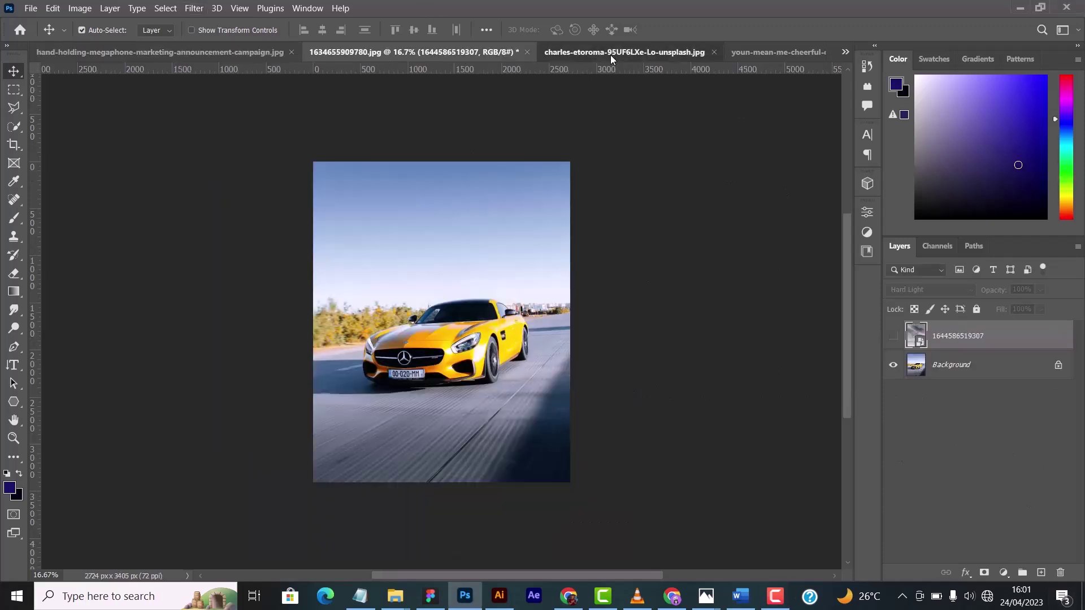
left_click(610, 55)
left_click(153, 53)
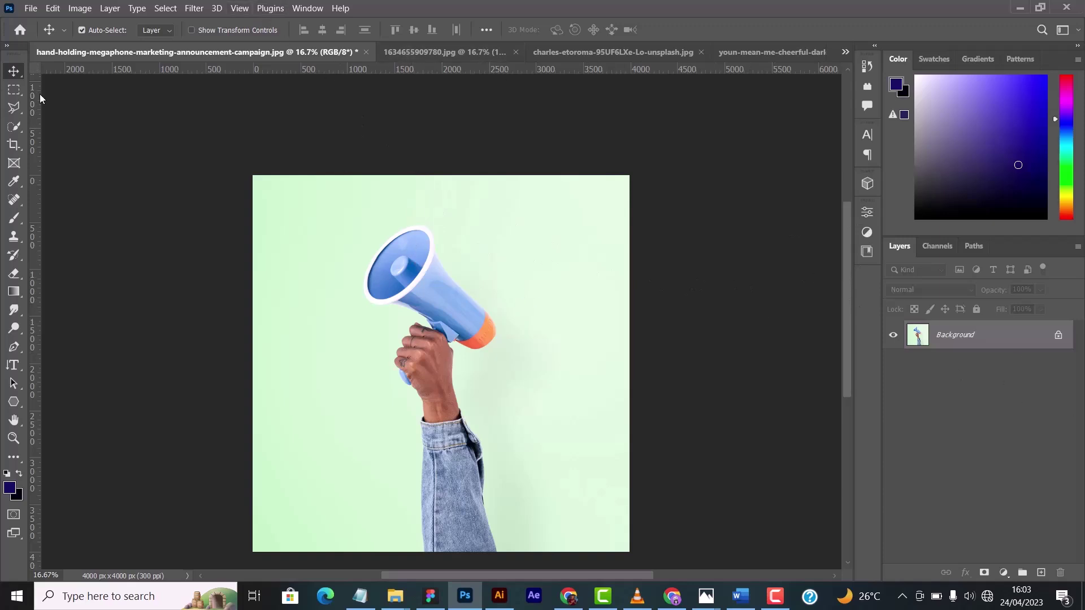
Select the blue body of the megaphone with the Quick Selection tool at a brush size of 300
left_click(14, 126)
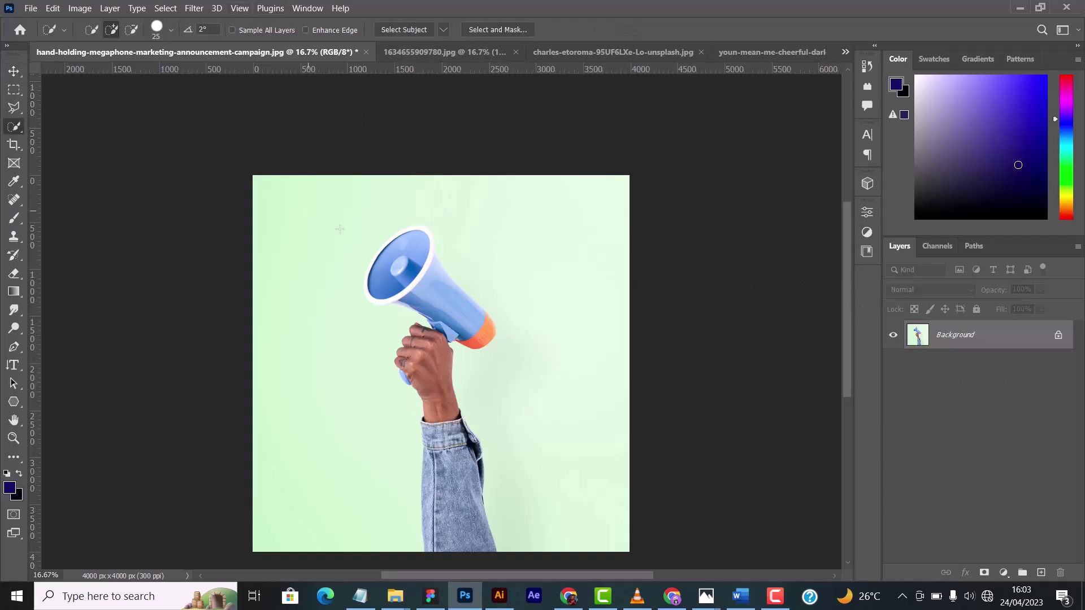
scroll(450, 294, "up", 4)
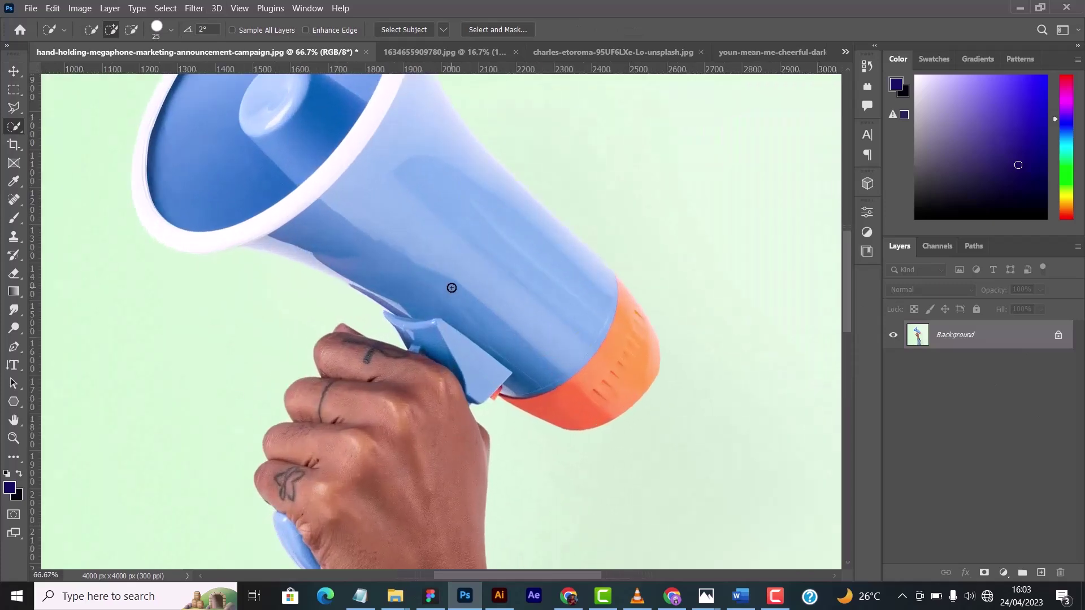
key("bracketright")
key("bracketright")
key("bracketright")
key("bracketright")
key("bracketright")
key("bracketright")
key("bracketright")
key("bracketright")
key("bracketright")
key("bracketright")
key("bracketright")
key("bracketright")
key("bracketright")
key("bracketright")
key("bracketright")
key("bracketright")
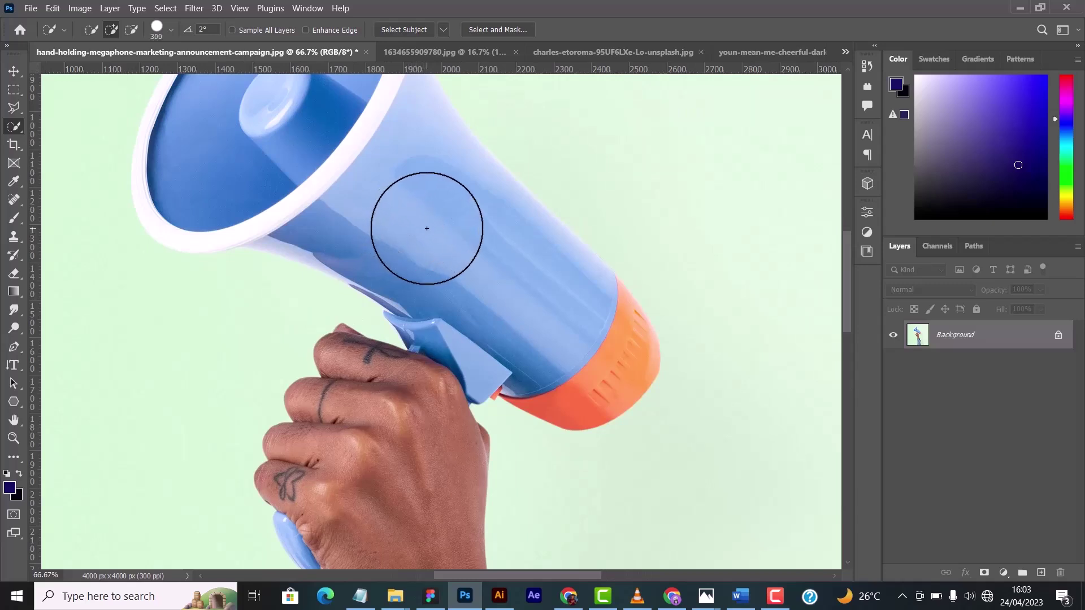
mouse_move(426, 229)
left_mouse_down()
mouse_move(490, 354)
mouse_move(484, 339)
mouse_move(473, 346)
mouse_move(474, 324)
mouse_move(486, 330)
left_mouse_up()
scroll(436, 243, "up", 1)
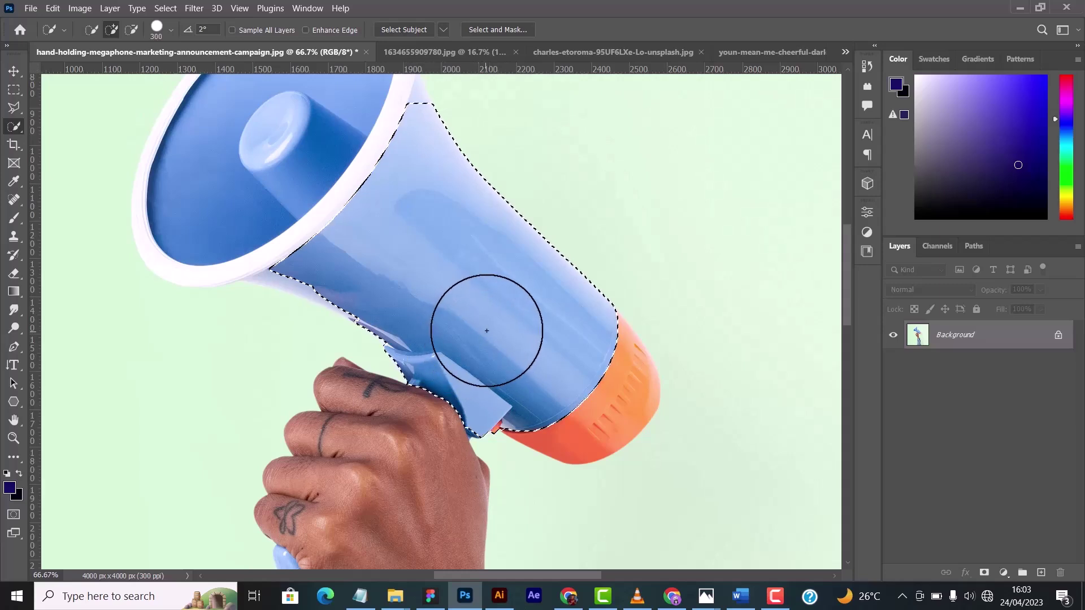
Add the blue interior of the megaphone's bell to the selection with the brush size at 300
key("bracketright")
key("bracketright")
key("bracketright")
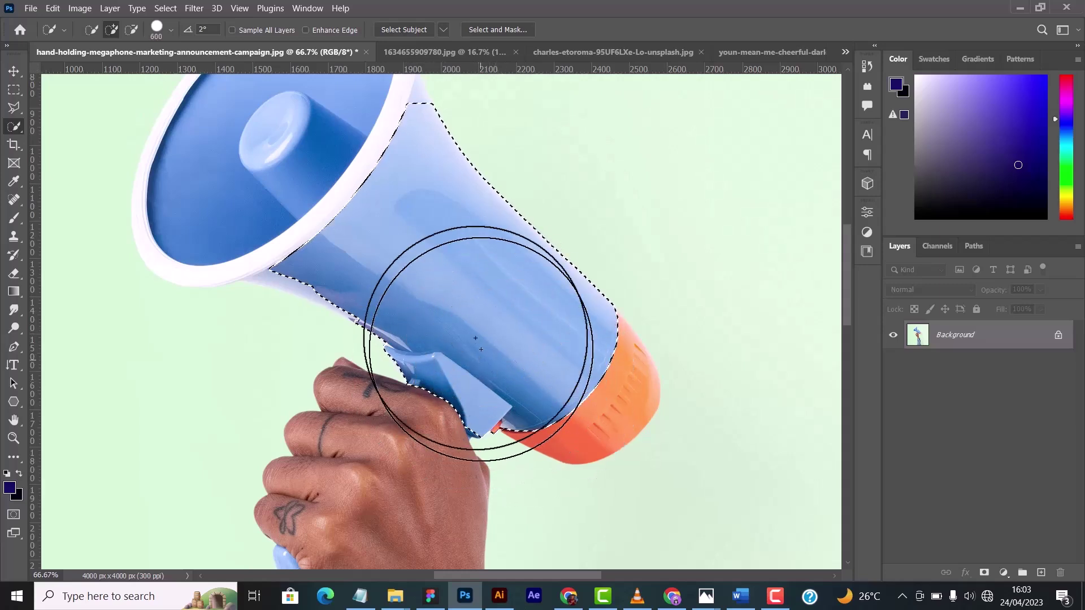
key("bracketleft")
key("bracketleft")
key("bracketleft")
scroll(283, 164, "up", 3)
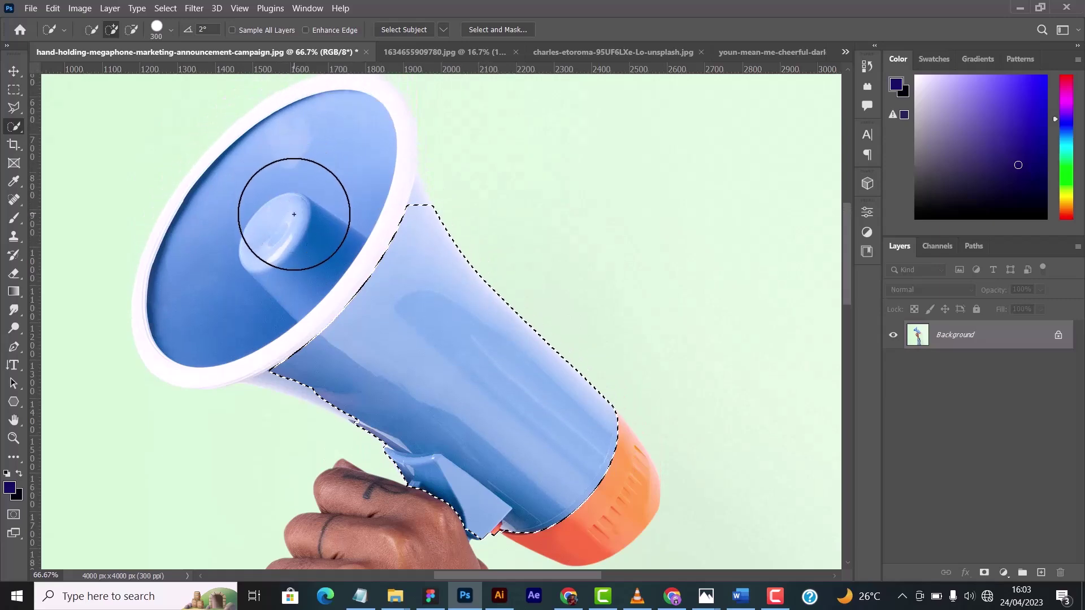
mouse_move(293, 214)
left_mouse_down()
mouse_move(309, 158)
mouse_move(312, 189)
left_mouse_up()
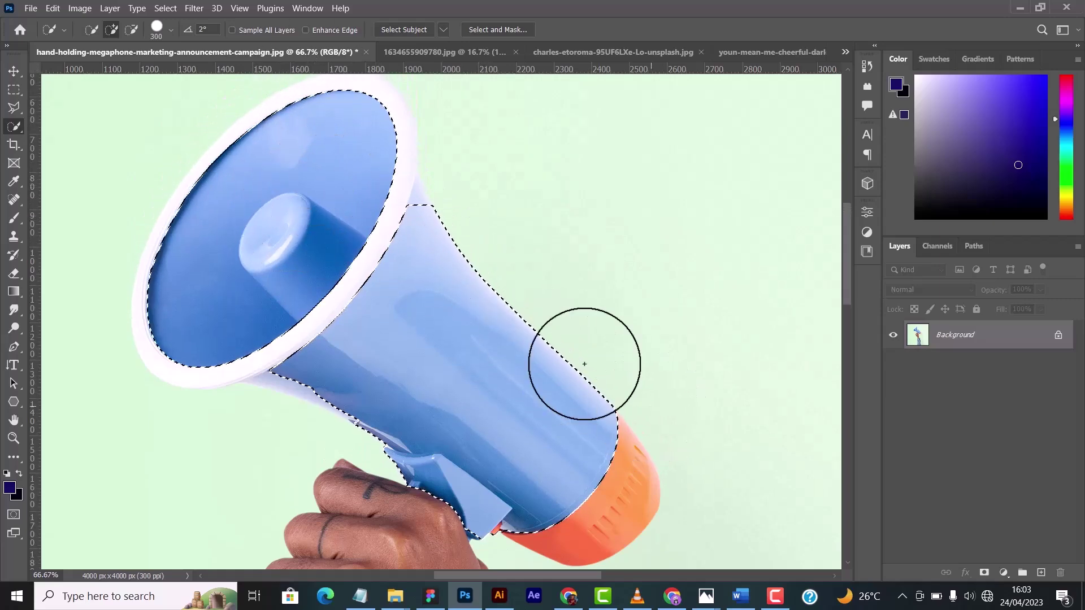
Add the pale upper tip of the blue body beside the white rim, using a brush size of 8
scroll(469, 299, "up", 2)
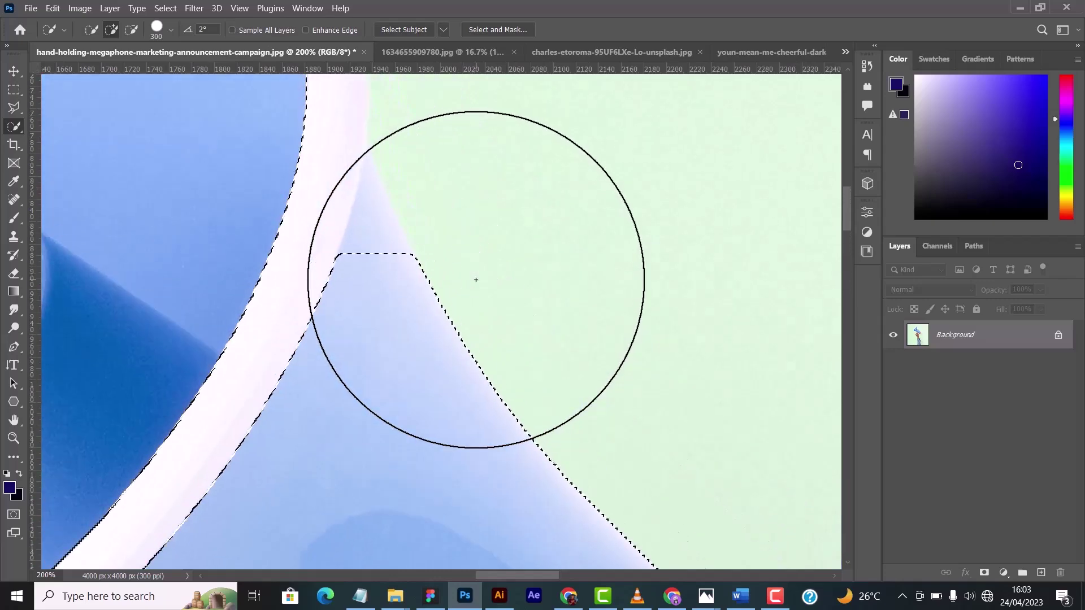
key("bracketleft")
key("bracketleft")
key("bracketleft")
key("bracketleft")
key("bracketleft")
key("bracketleft")
key("bracketleft")
key("bracketleft")
key("bracketleft")
key("bracketleft")
key("bracketleft")
key("bracketleft")
key("bracketleft")
key("bracketleft")
key("bracketleft")
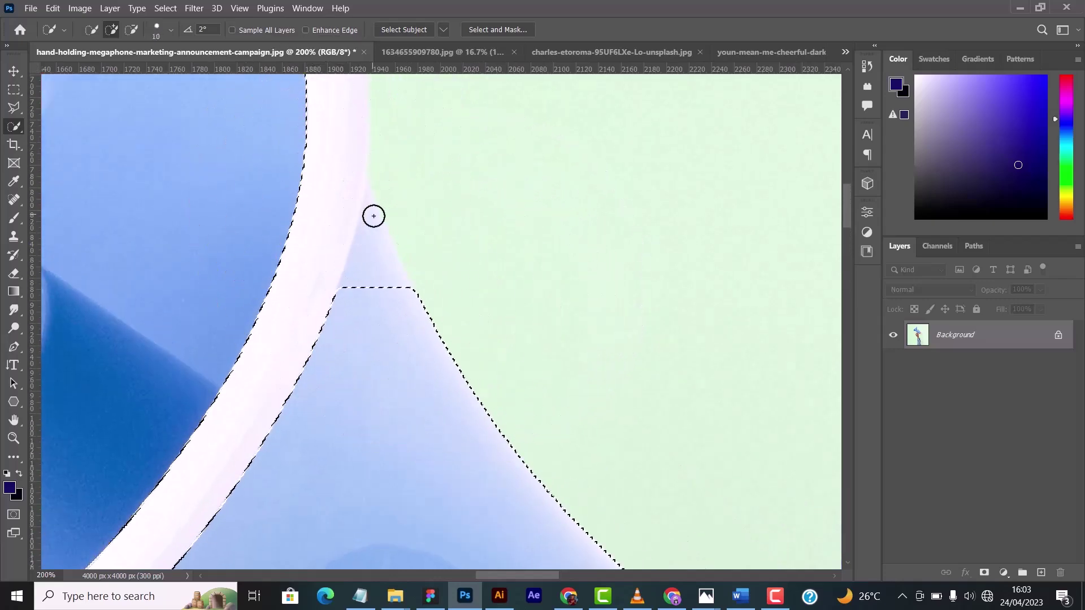
key("bracketleft")
key("bracketleft")
left_click_drag(368, 196, 380, 269)
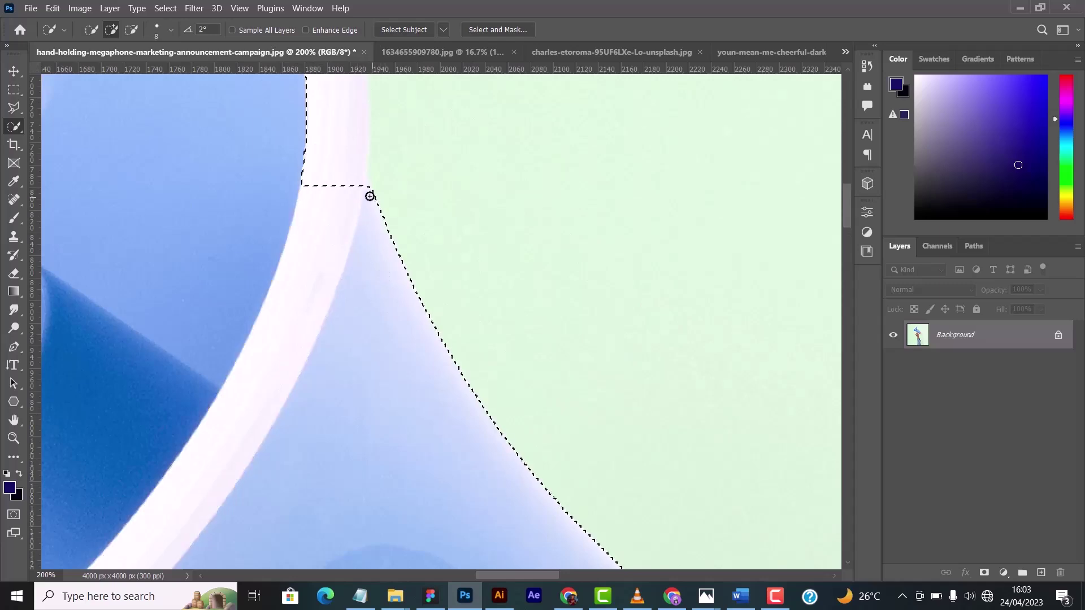
Subtract the white rim between the bell interior and the blue body from the selection, using a brush size of 30
key("bracketright")
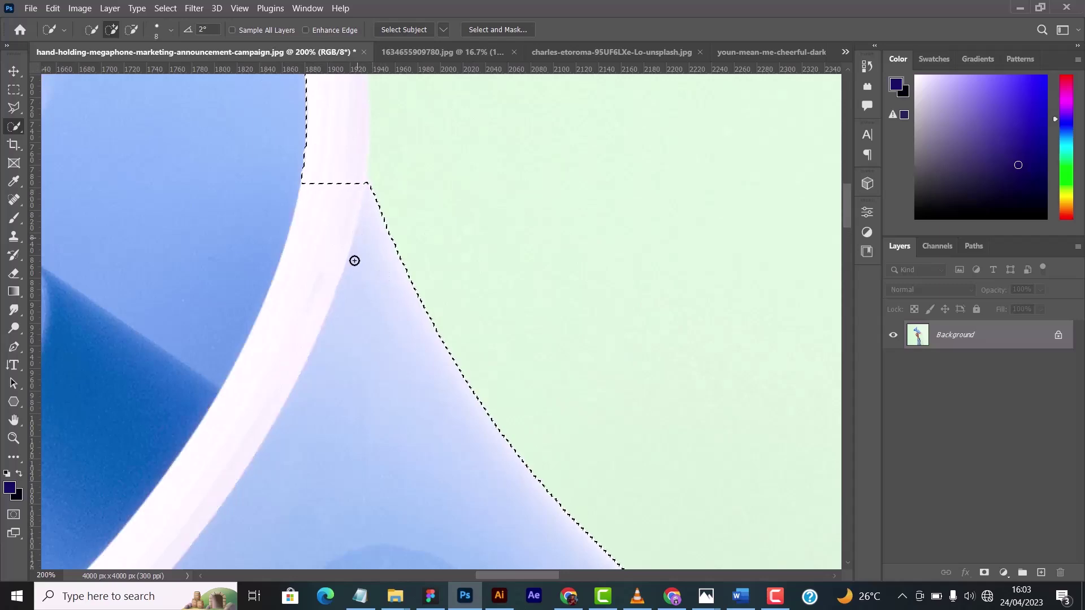
key("bracketright")
key("bracketright")
key("bracketright")
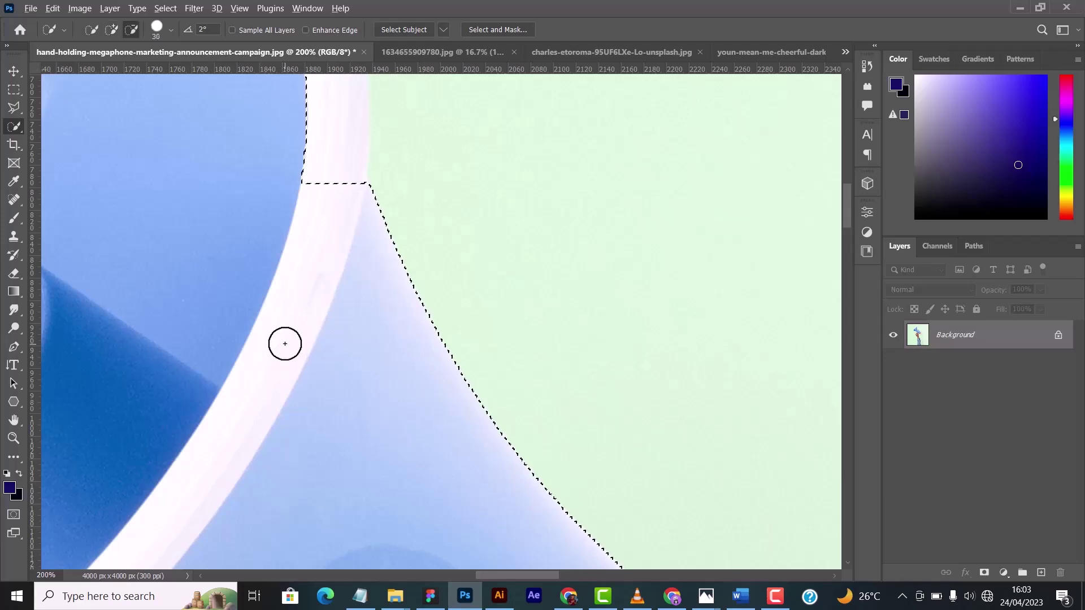
left_click(288, 346, "alt")
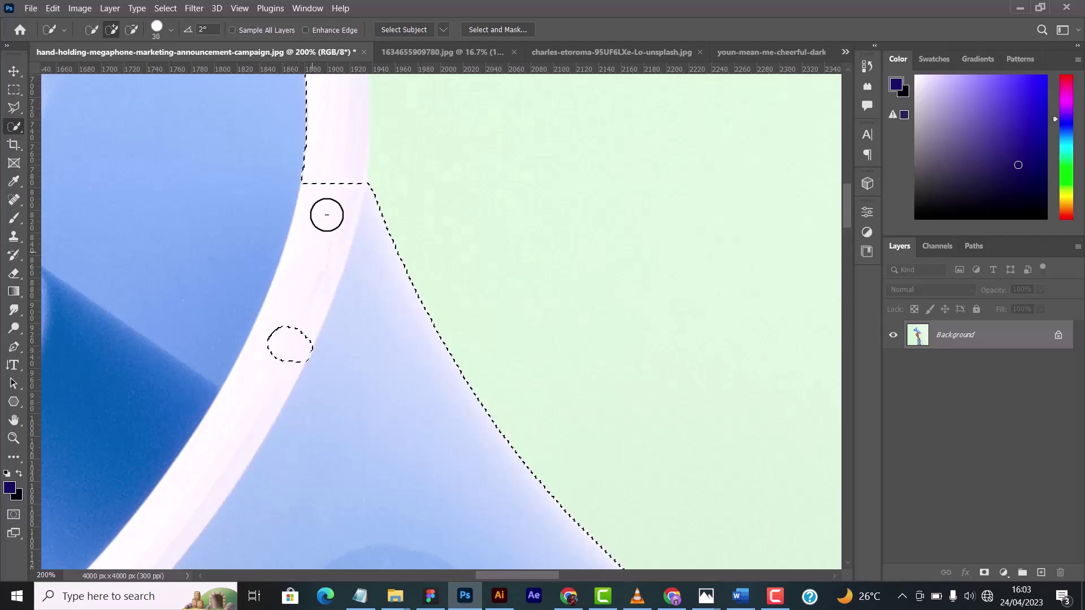
mouse_move(328, 218)
left_mouse_down()
mouse_move(298, 310)
mouse_move(314, 300)
mouse_move(346, 170)
left_mouse_up()
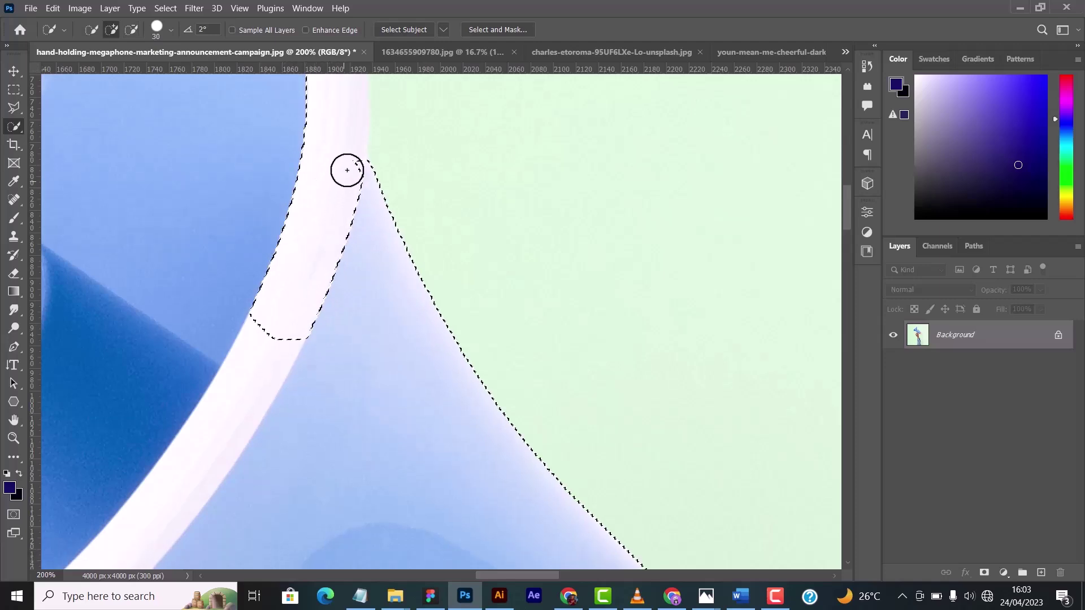
left_click_drag(385, 339, 419, 246)
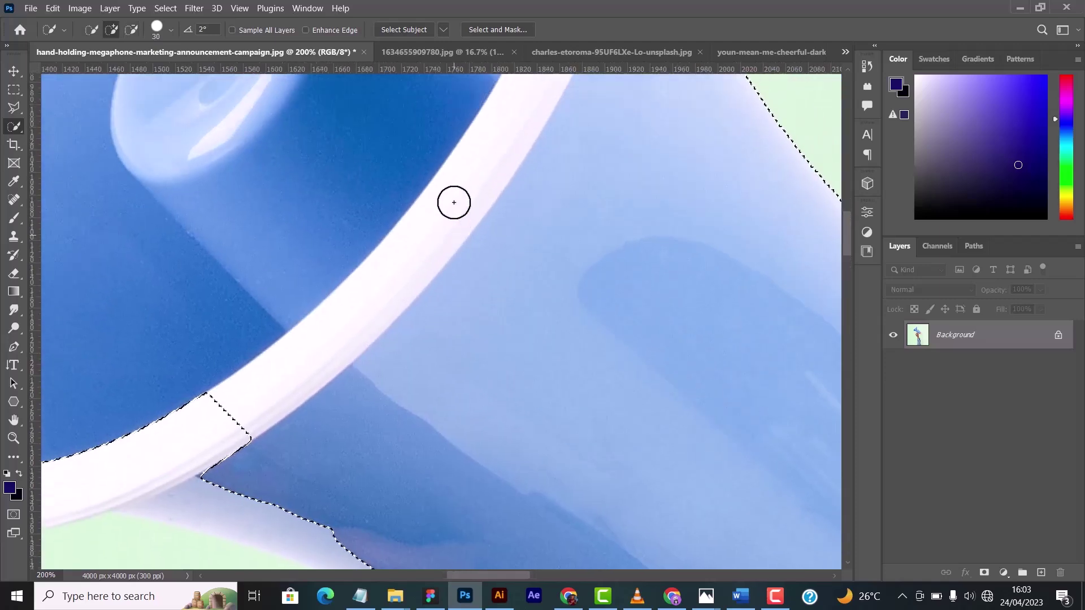
mouse_move(458, 209)
left_mouse_down()
mouse_move(322, 356)
mouse_move(238, 419)
mouse_move(218, 407)
left_mouse_up()
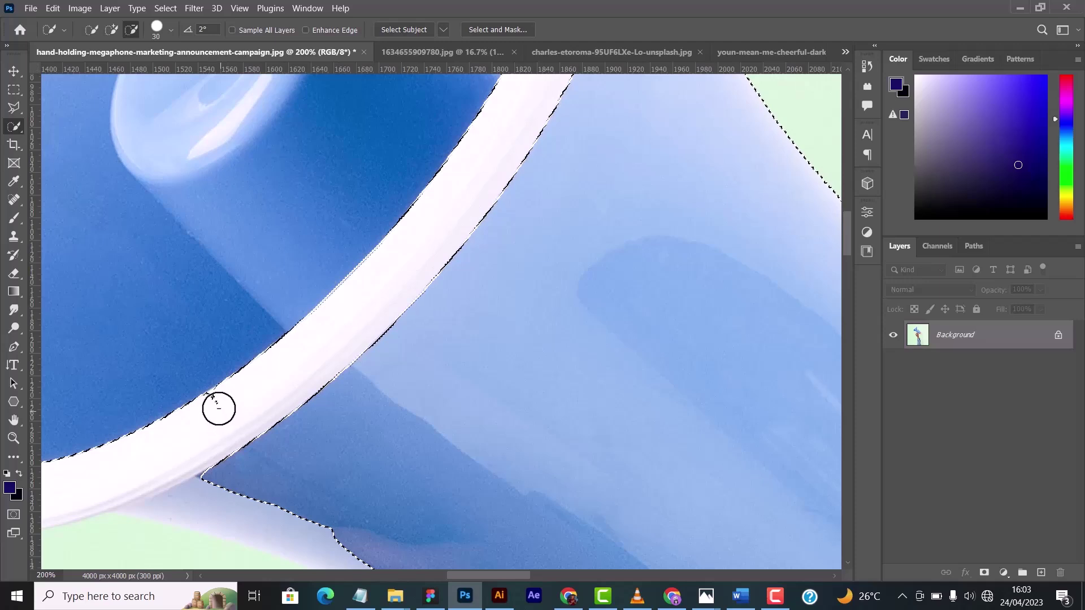
Add the pale strip along the lower edge of the blue body to the selection
scroll(537, 346, "down", 2)
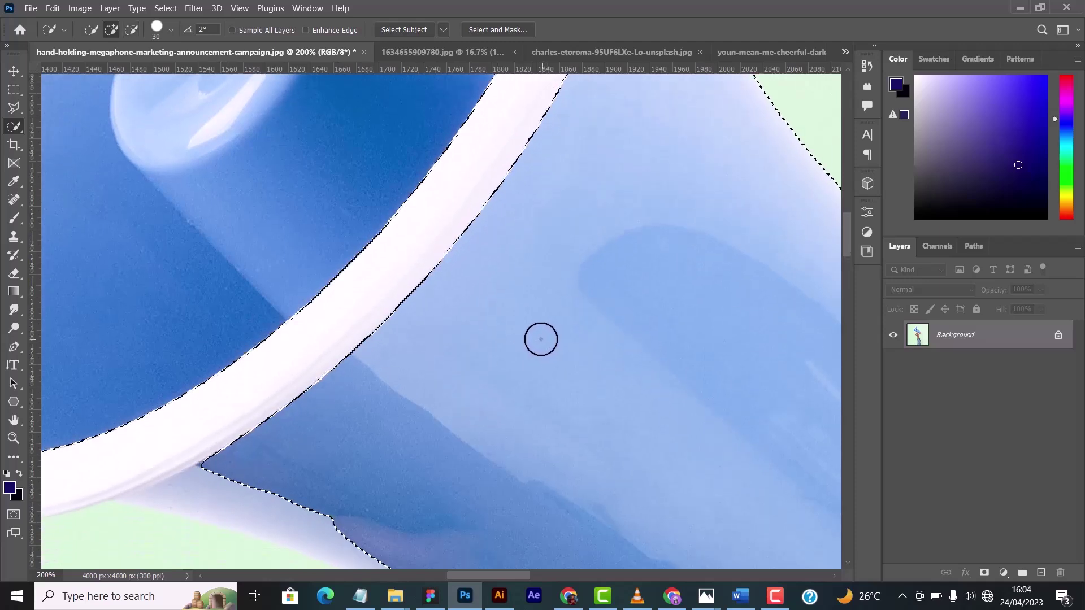
scroll(430, 402, "down", 3)
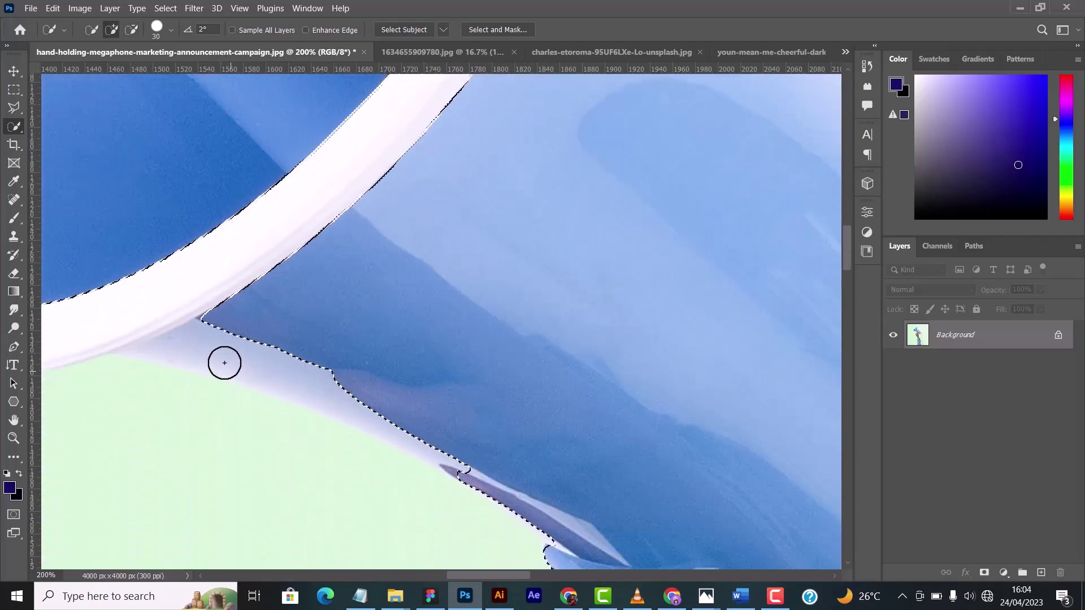
left_click_drag(200, 356, 333, 404)
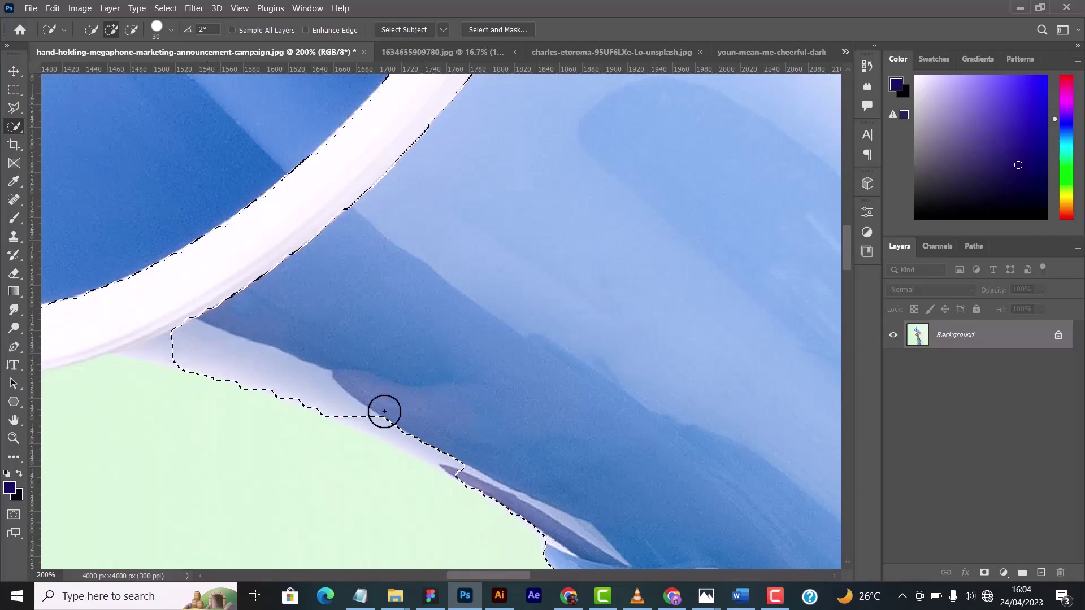
mouse_move(427, 428)
left_mouse_down()
mouse_move(453, 463)
mouse_move(272, 371)
left_mouse_up()
Extend the selection into the pale corner under the rim with brush size 10 and subtract the spill over the white rim
key("bracketleft")
key("bracketleft")
key("bracketleft")
key("bracketleft")
key("bracketleft")
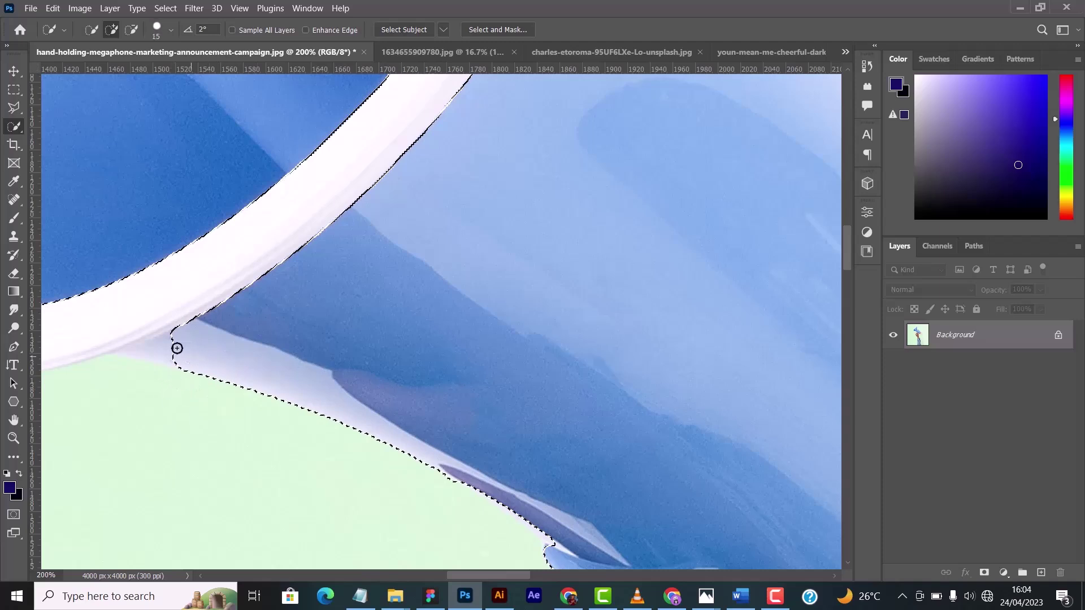
key("bracketright")
mouse_move(145, 354)
left_mouse_down()
mouse_move(172, 364)
mouse_move(130, 353)
mouse_move(175, 316)
mouse_move(128, 331)
mouse_move(152, 329)
left_mouse_up()
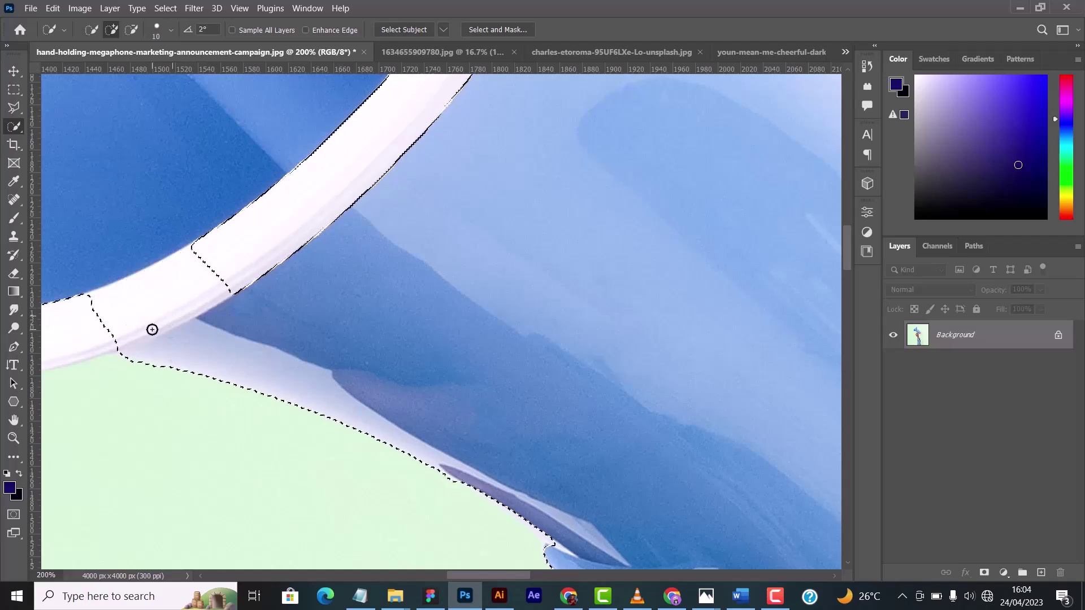
key("alt")
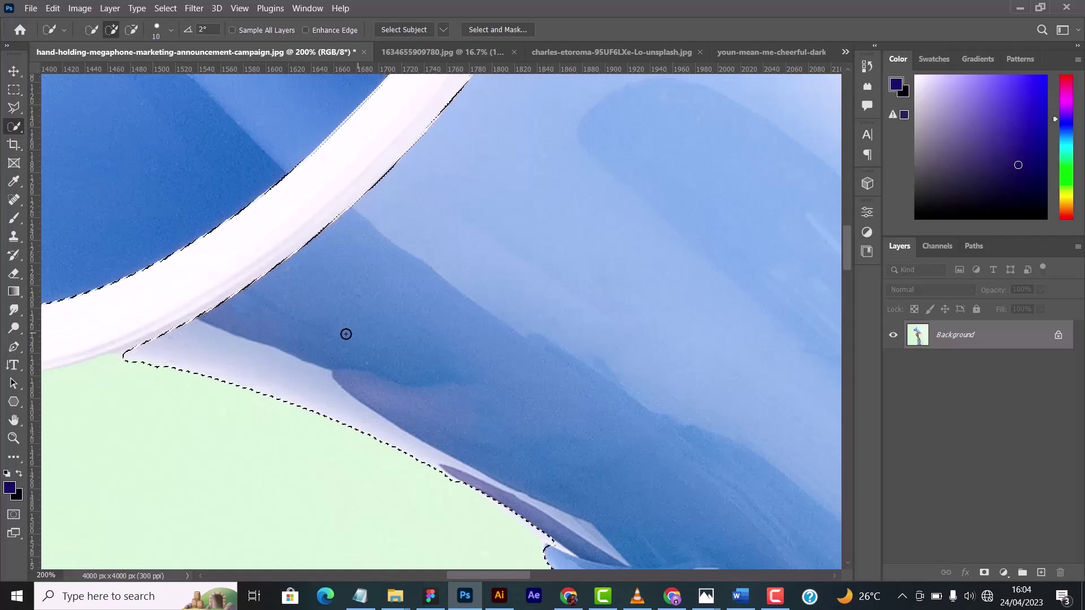
Trim the selection along the lower edge of the blue body by subtracting with a brush size of 50
key("bracketright")
key("bracketright")
key("bracketright")
key("bracketright")
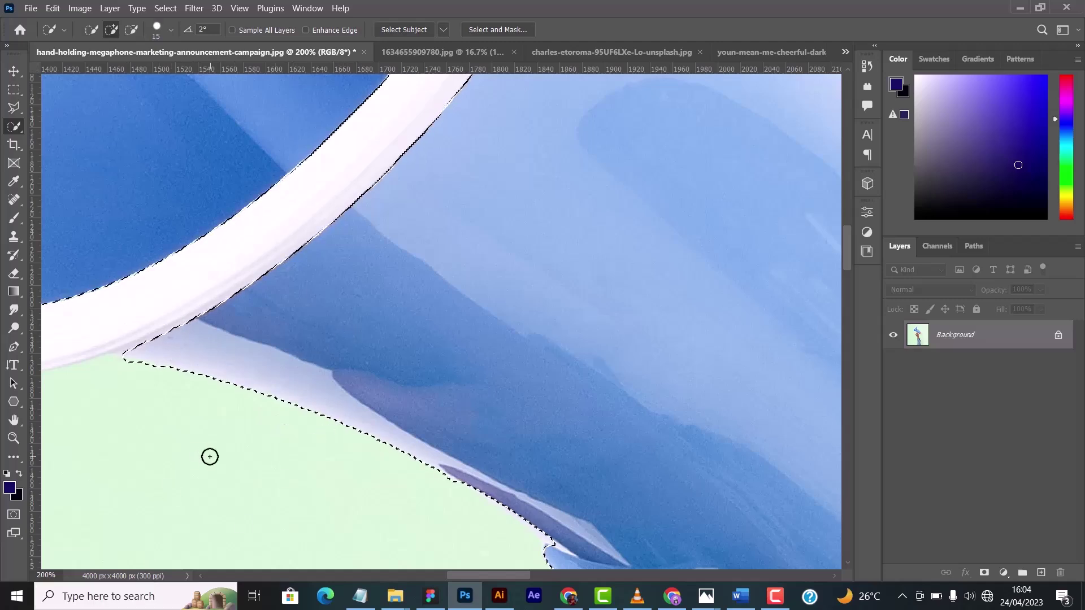
key("bracketright")
key("alt")
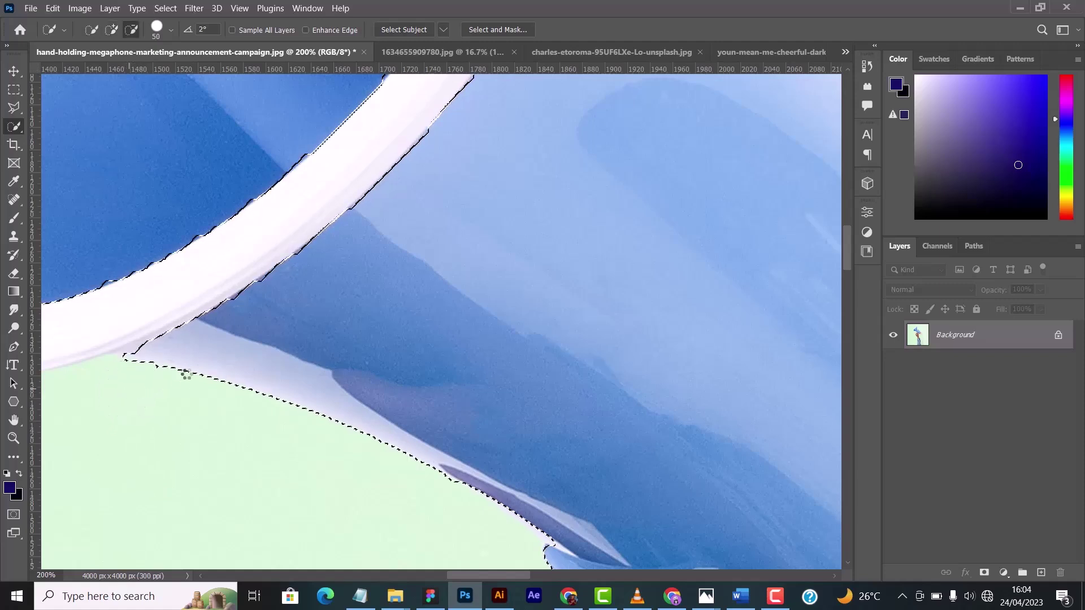
Refine the selection around the lower corner of the blue trigger and its small red part with a brush size of 10
key("ctrl+minus")
key("ctrl+minus")
key("ctrl+minus")
key("ctrl+minus")
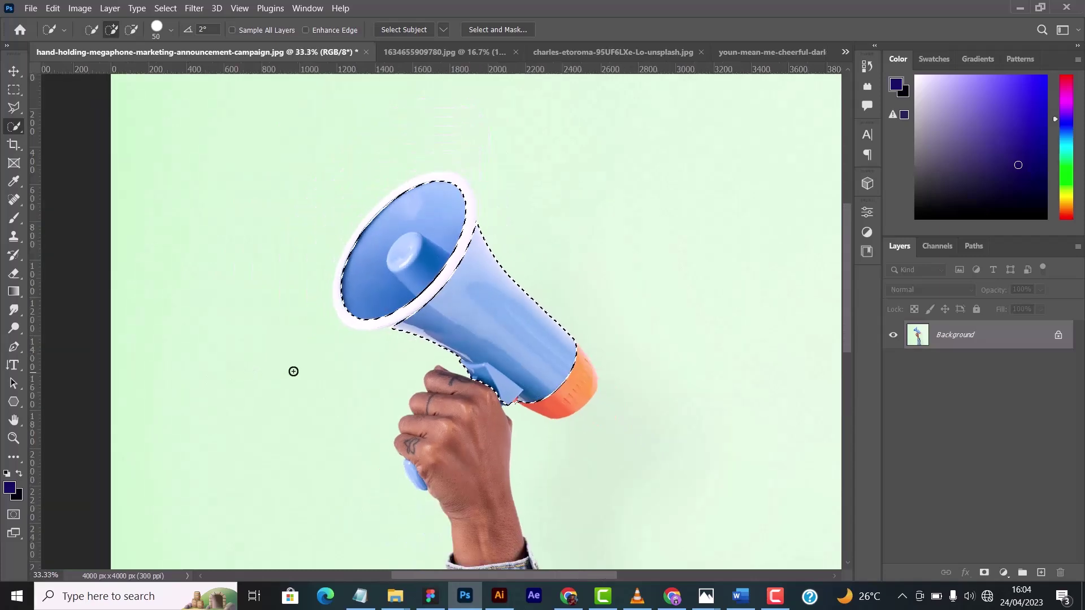
key("ctrl+plus")
key("ctrl+plus")
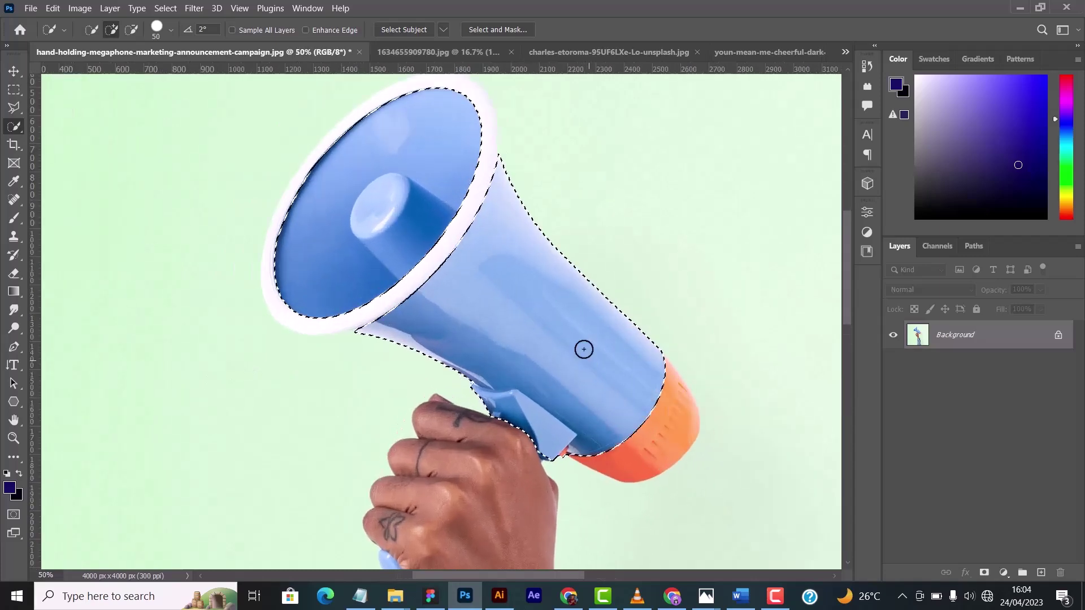
key("ctrl+plus")
scroll(642, 395, "down", 2)
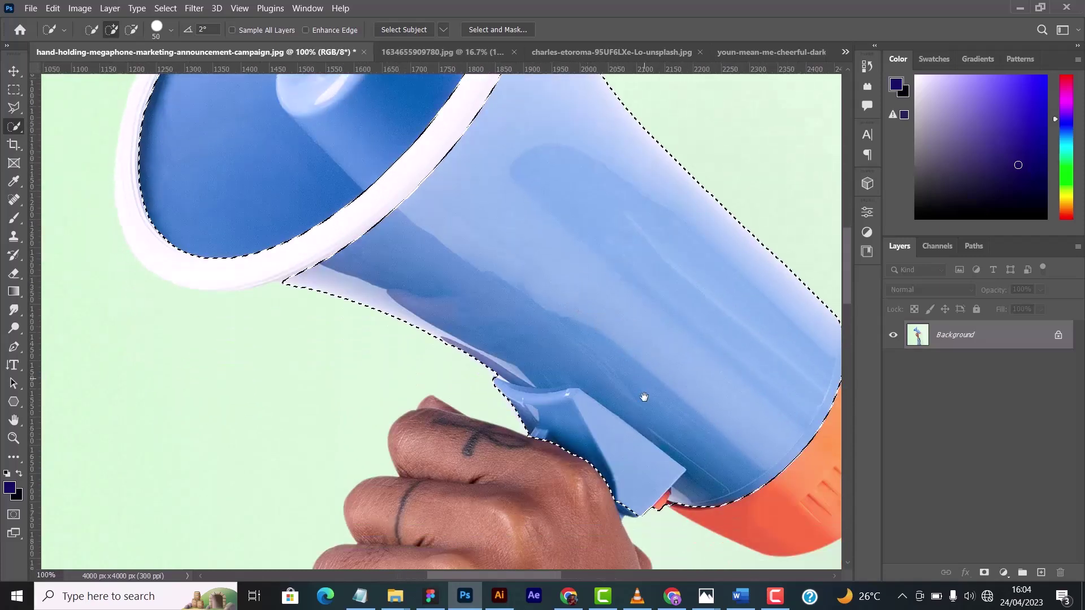
mouse_move(635, 427)
left_mouse_down()
mouse_move(452, 319)
mouse_move(463, 299)
mouse_move(493, 293)
left_mouse_up()
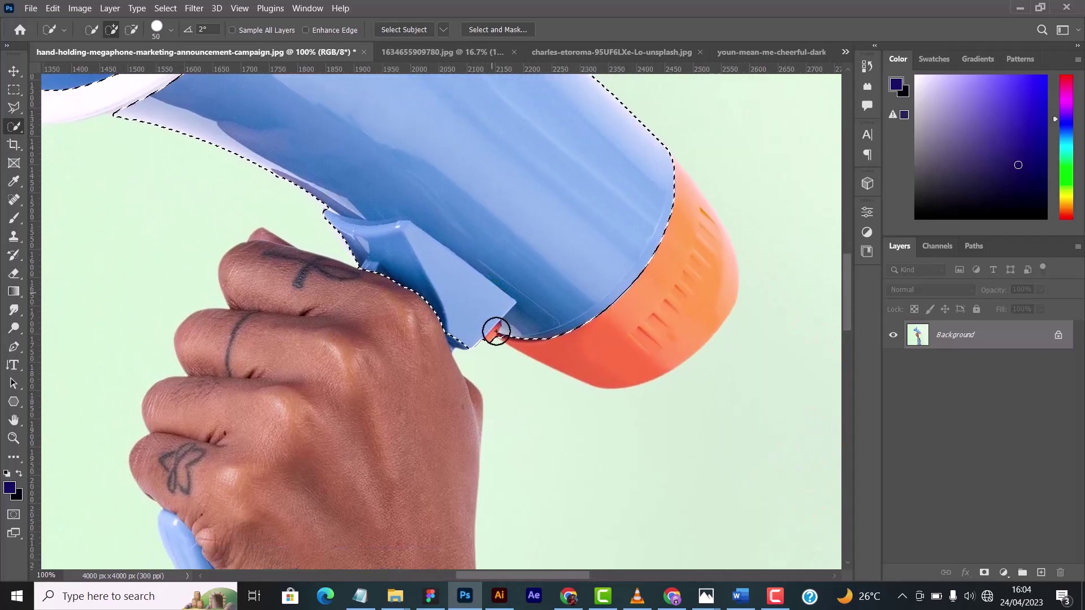
key("ctrl+plus")
scroll(494, 307, "down", 1)
key("bracketleft")
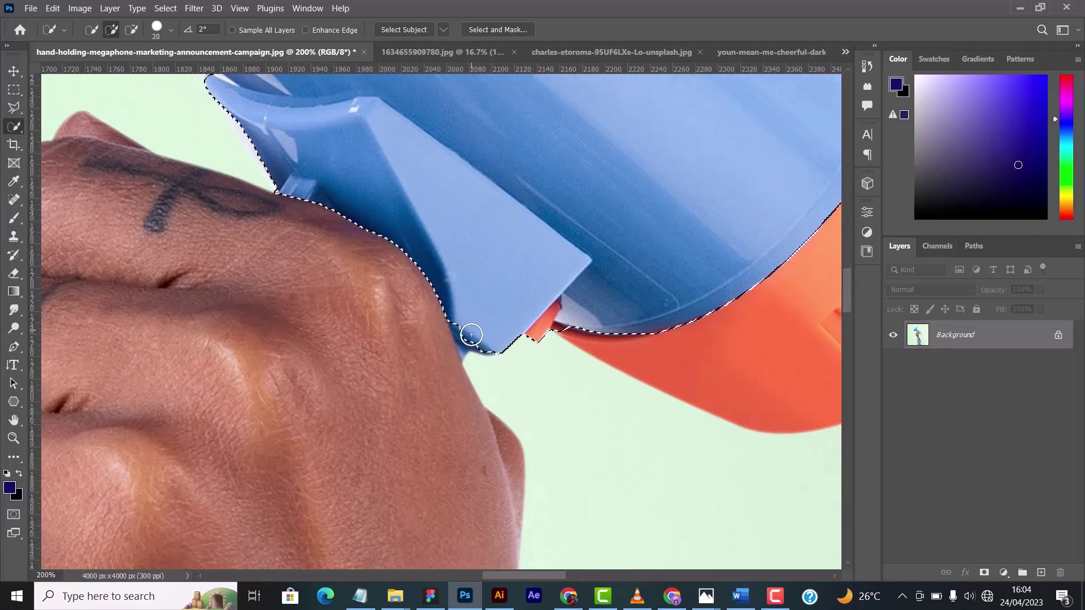
key("bracketleft")
key("bracketleft")
key("bracketleft")
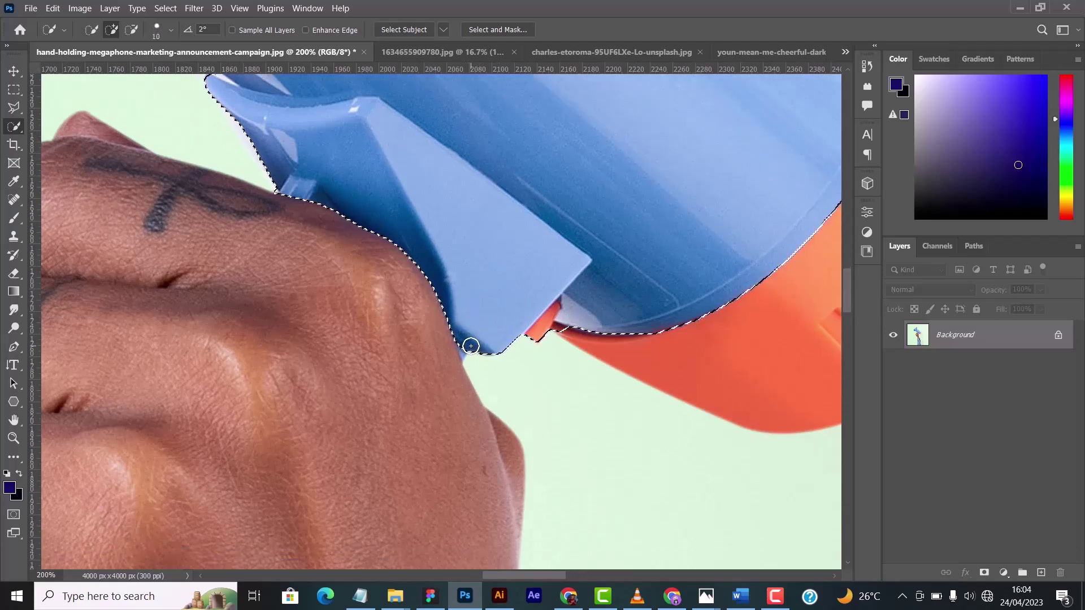
Add the blue end of the handle below the fist to the selection with a brush size of 45
scroll(217, 441, "up", 5)
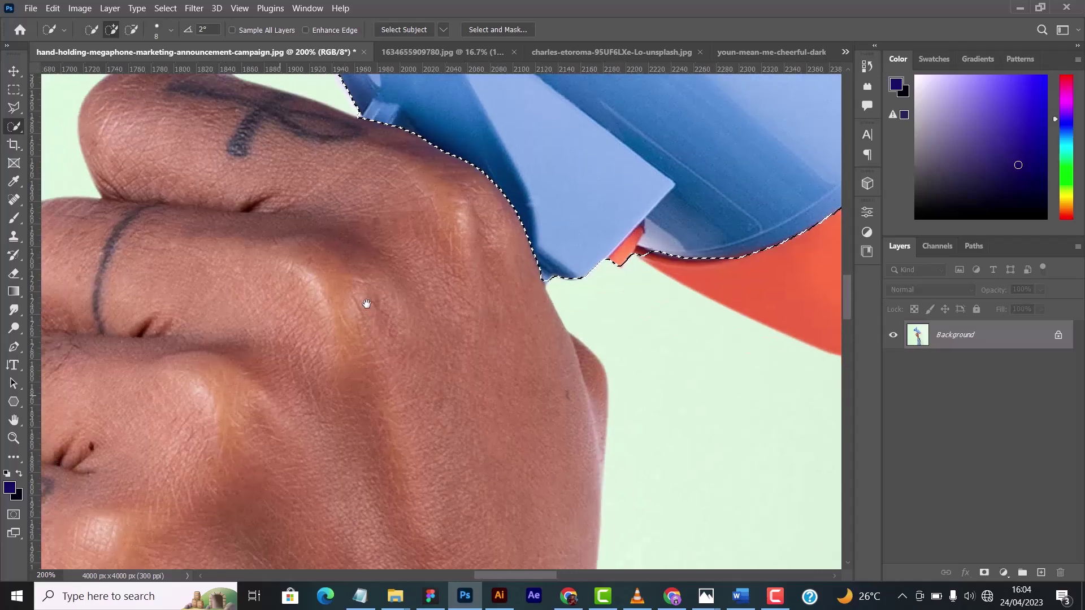
scroll(370, 474, "left", 5)
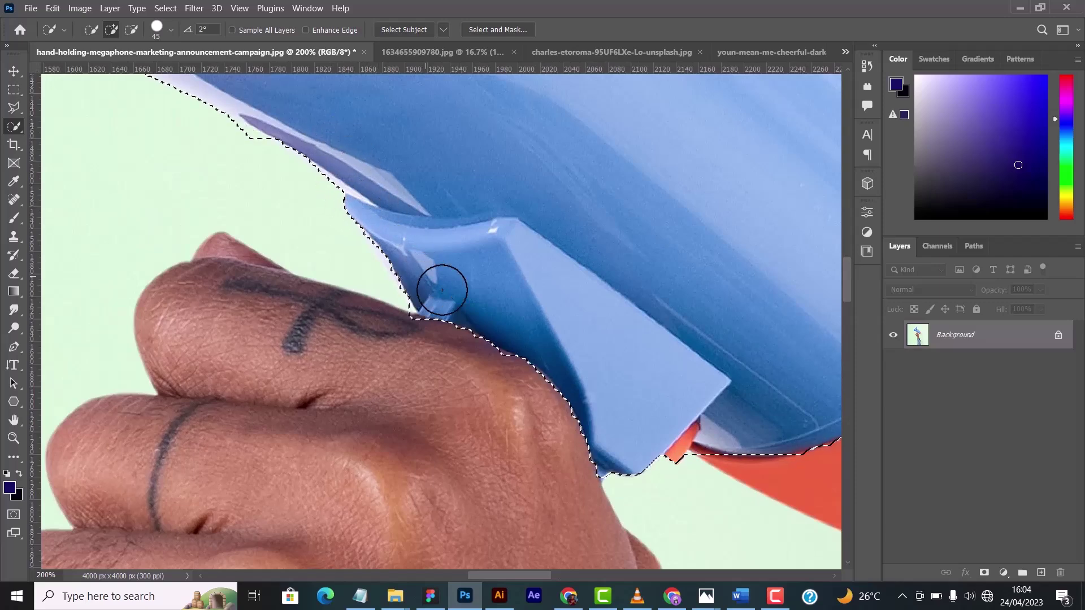
left_click_drag(400, 343, 473, 233)
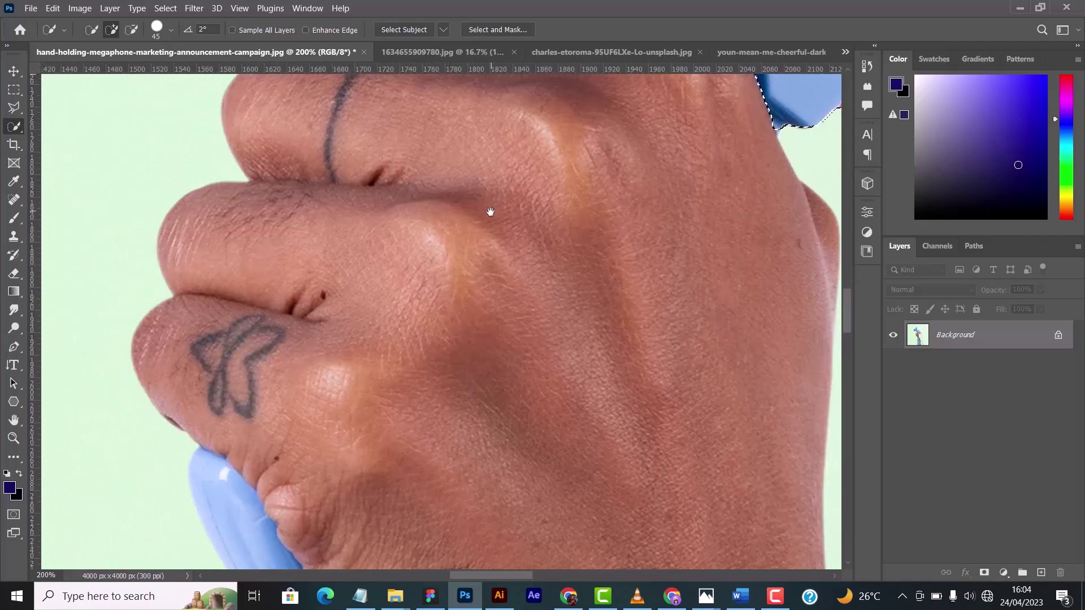
mouse_move(366, 479)
left_mouse_down()
mouse_move(392, 322)
mouse_move(392, 337)
left_mouse_up()
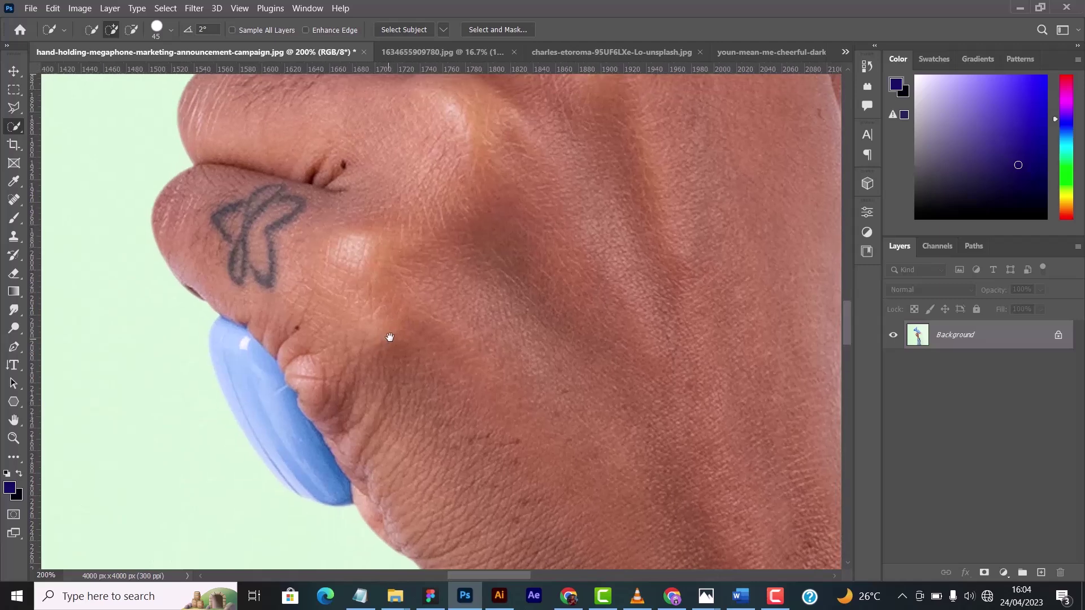
left_click(273, 424)
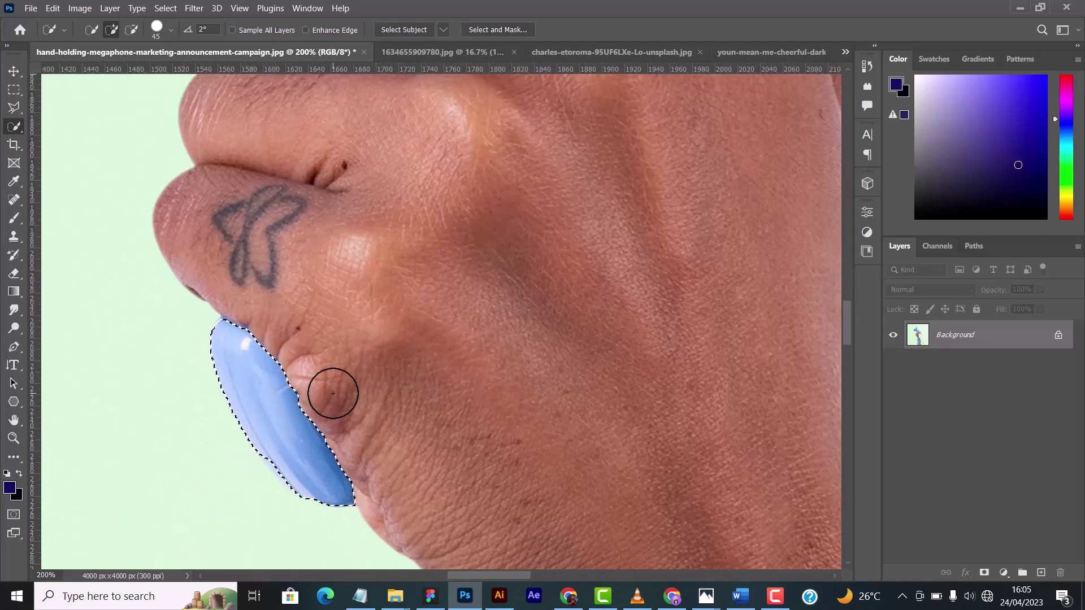
Create a Solid Color fill layer named Color Fill 1 from the megaphone selection, with Normal mode and 100% opacity
key("ctrl+minus")
key("ctrl+minus")
key("ctrl+minus")
key("ctrl+minus")
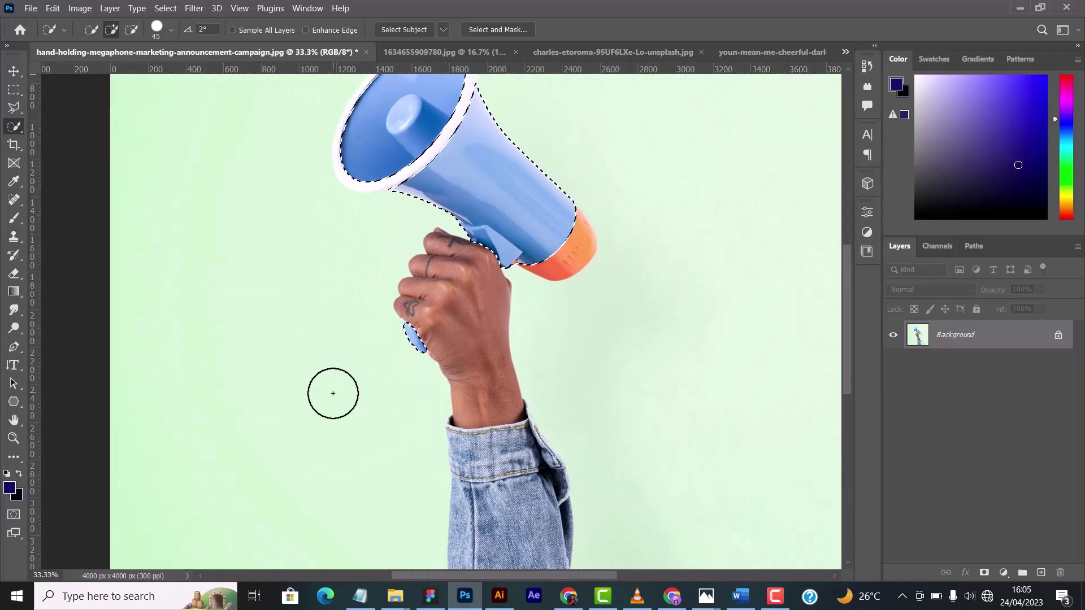
left_click(351, 305)
scroll(374, 307, "up", 2)
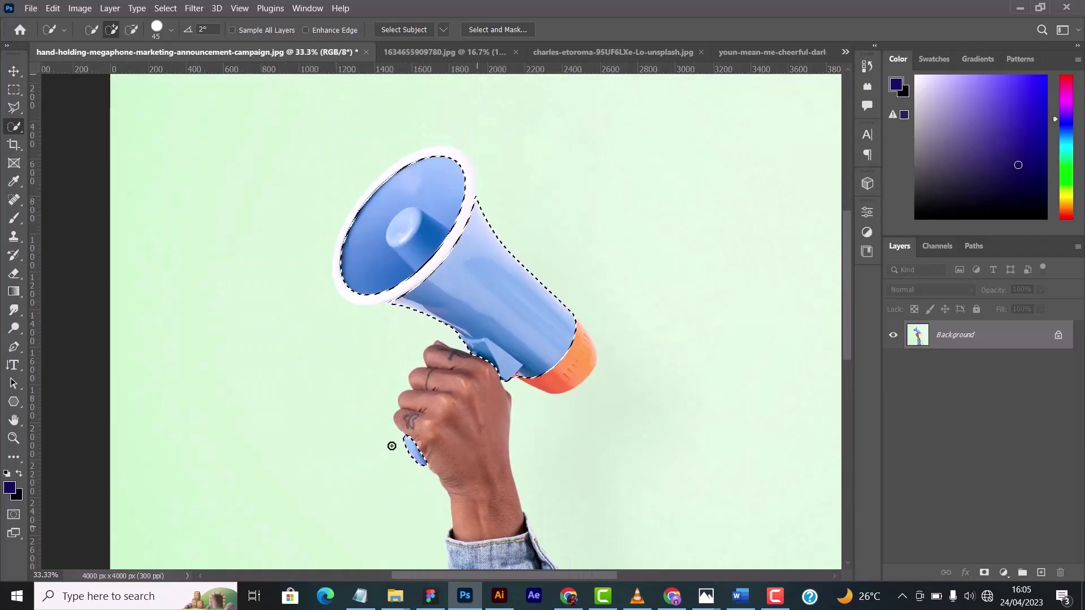
left_click(110, 8)
left_click(110, 9)
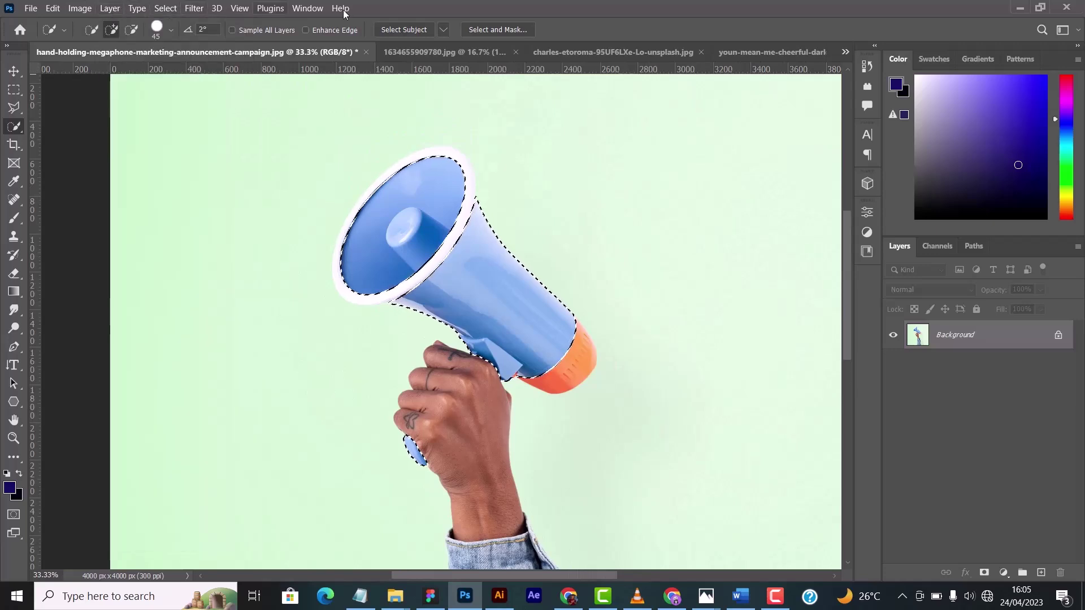
left_click(111, 8)
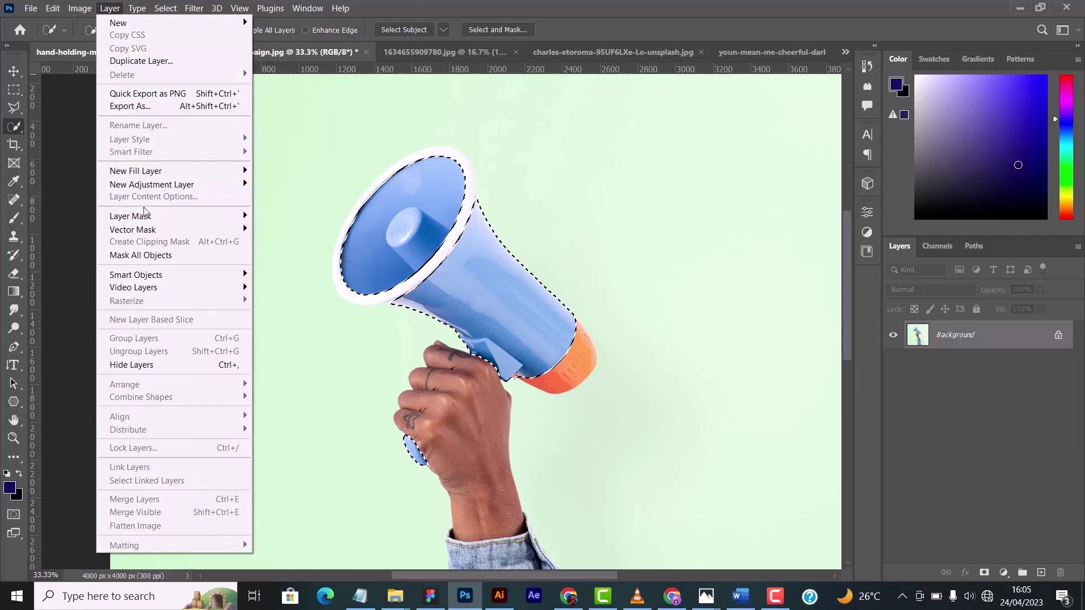
mouse_move(165, 220)
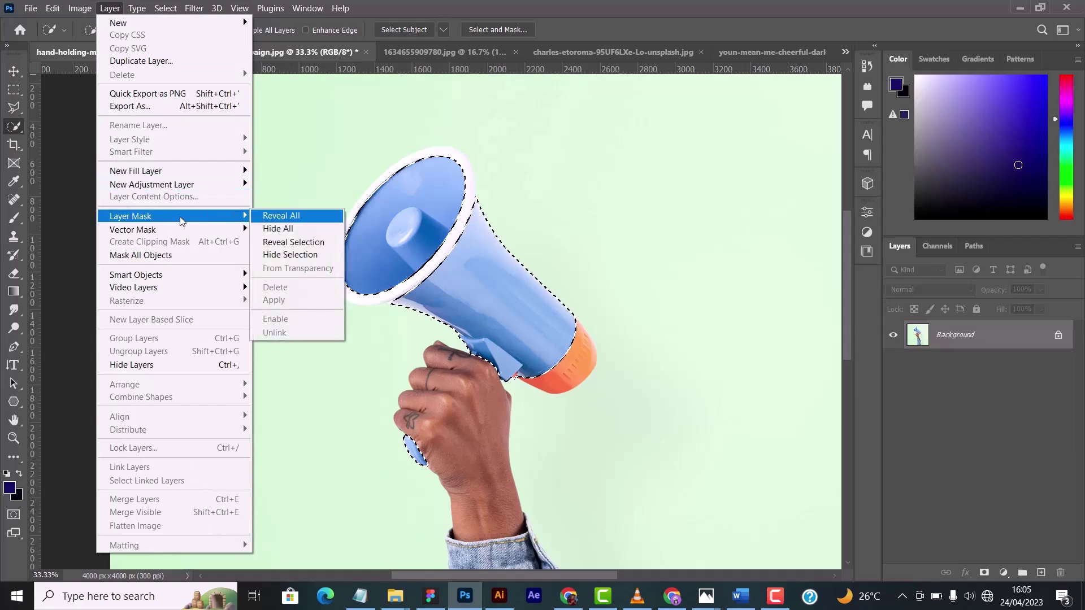
mouse_move(167, 276)
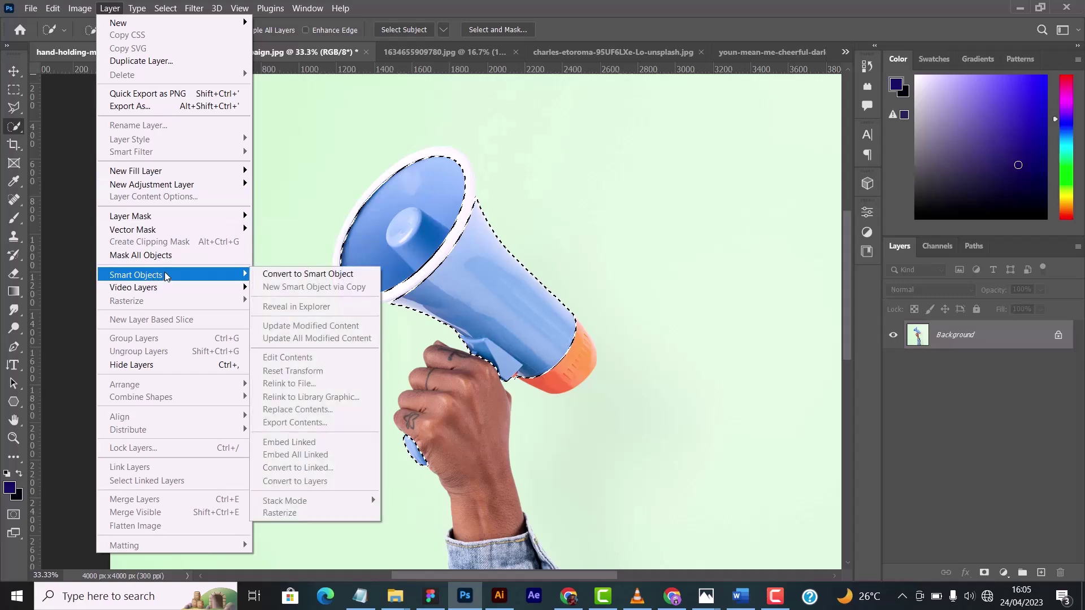
mouse_move(162, 172)
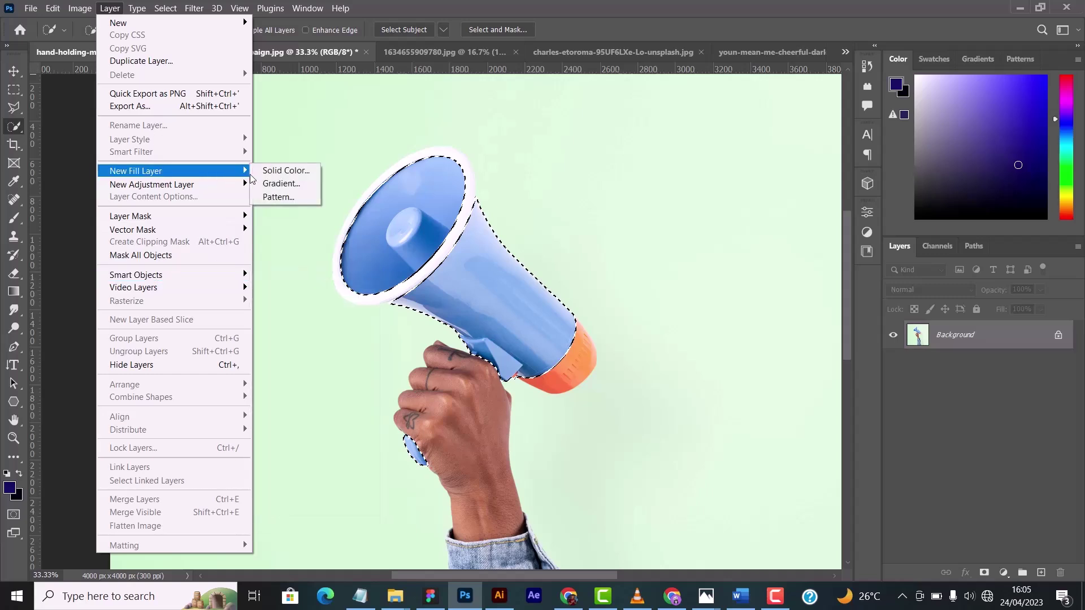
left_click(286, 171)
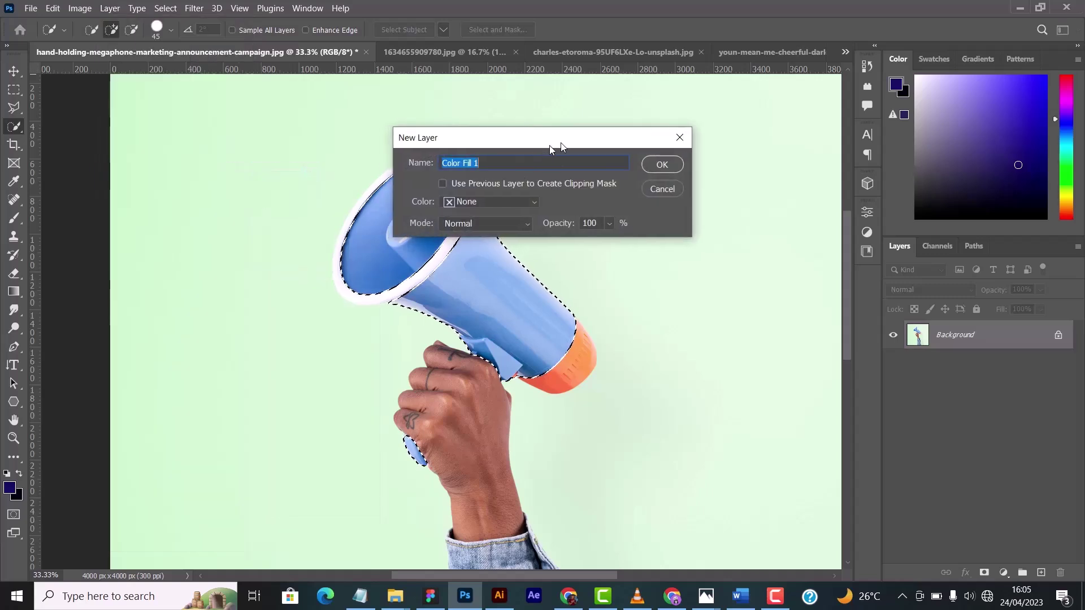
left_click_drag(551, 145, 576, 139)
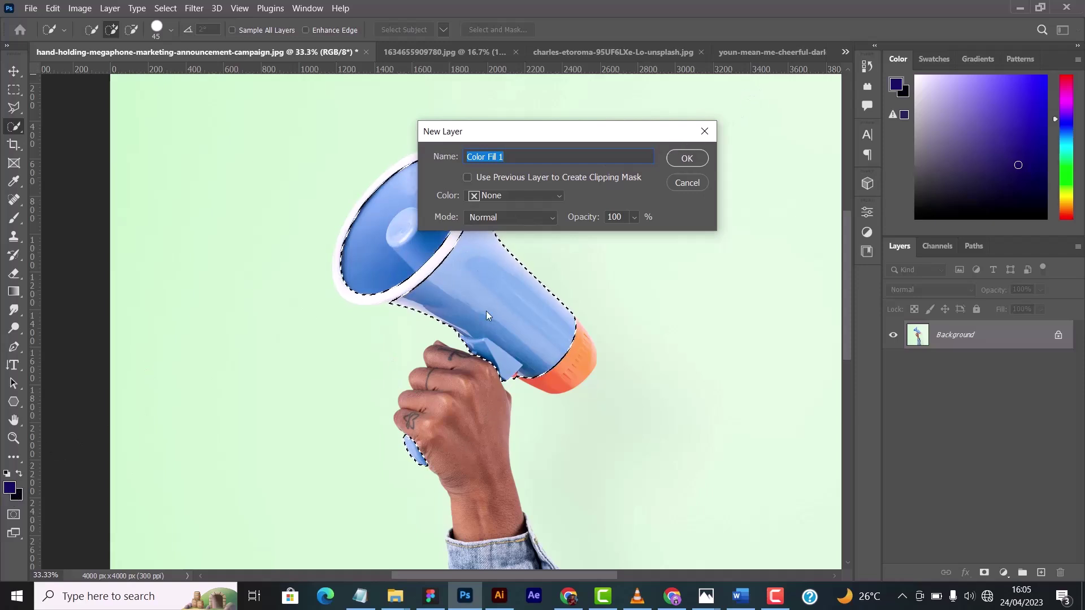
left_click(687, 158)
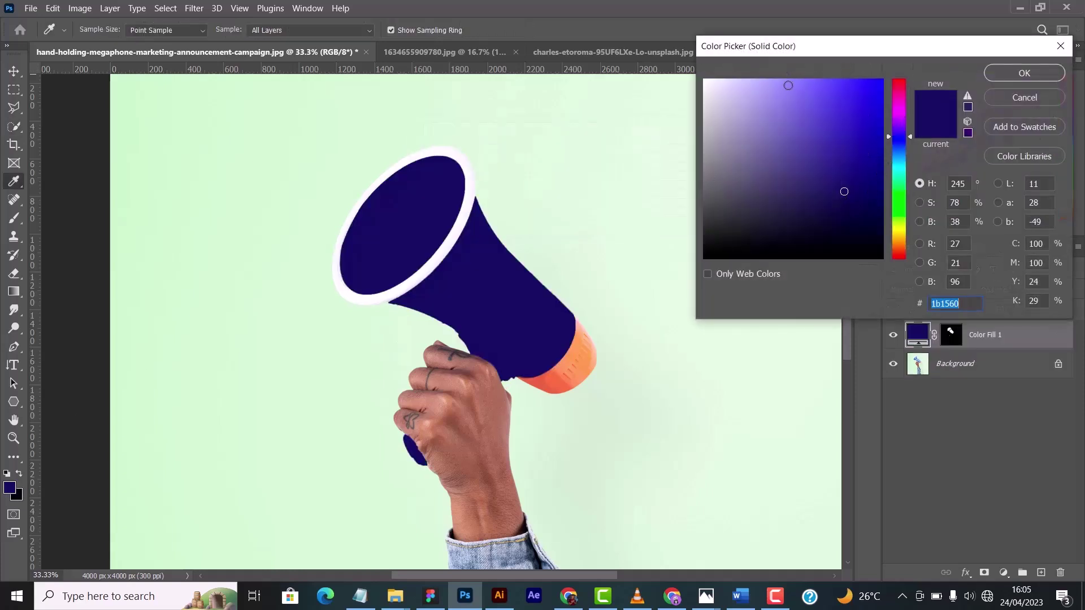
Set the fill layer's colour to crimson, hex cc003a
mouse_move(899, 116)
left_mouse_down()
mouse_move(901, 85)
mouse_move(883, 203)
left_mouse_up()
left_click(886, 106)
left_click_drag(903, 250, 901, 255)
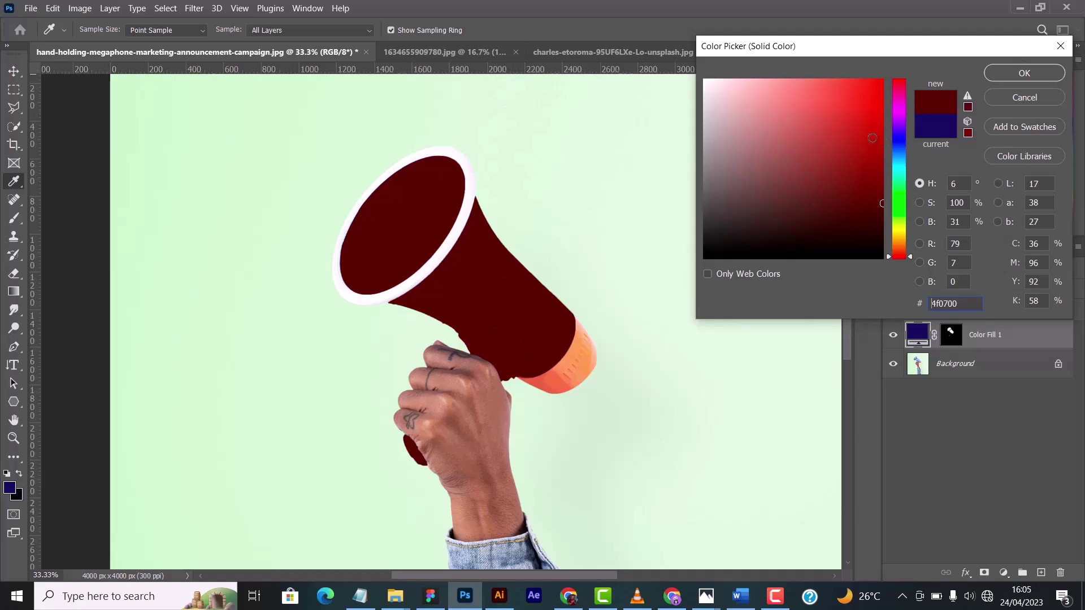
mouse_move(873, 149)
left_mouse_down()
mouse_move(918, 143)
mouse_move(952, 116)
mouse_move(901, 87)
left_mouse_up()
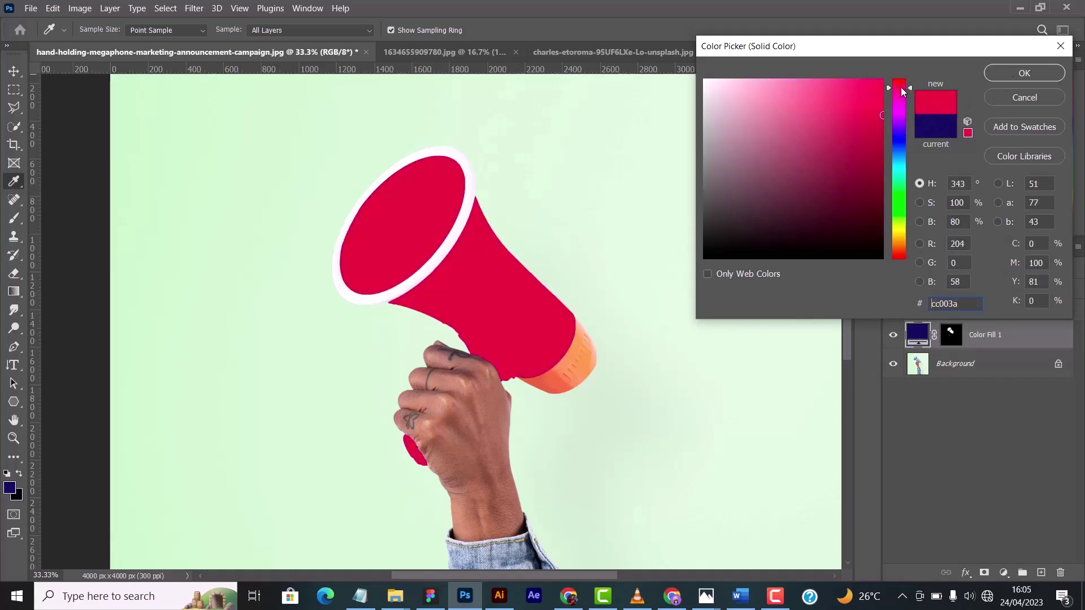
left_click(1020, 72)
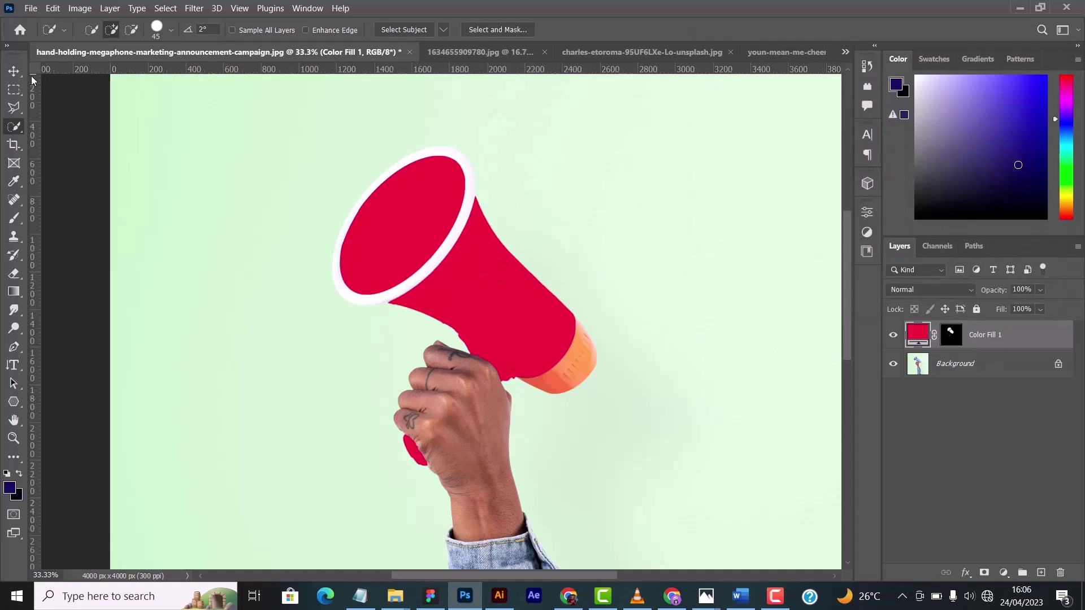
left_click(14, 70)
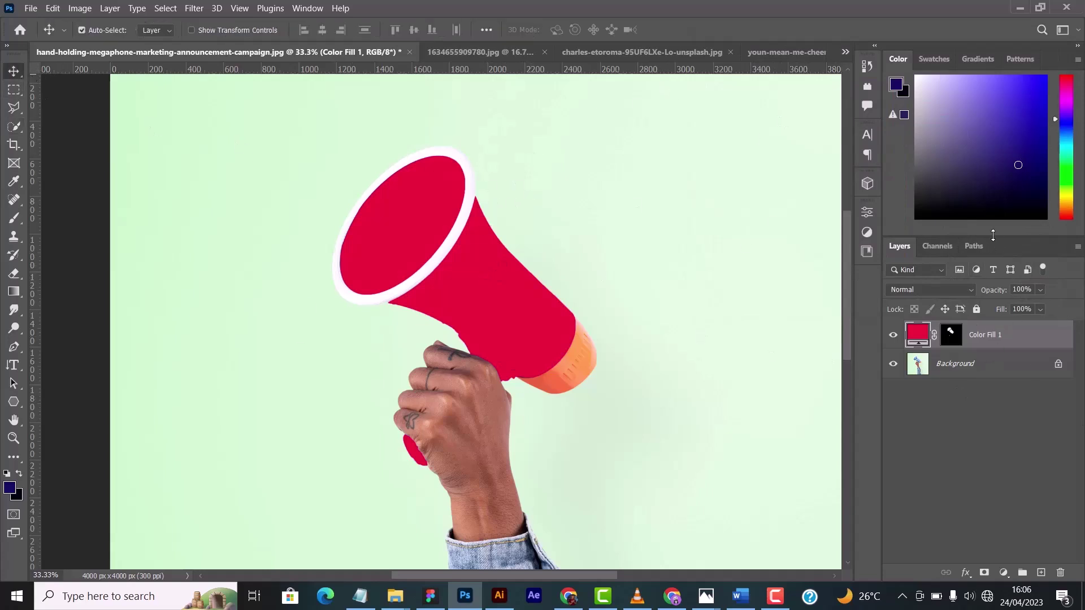
left_click(954, 338)
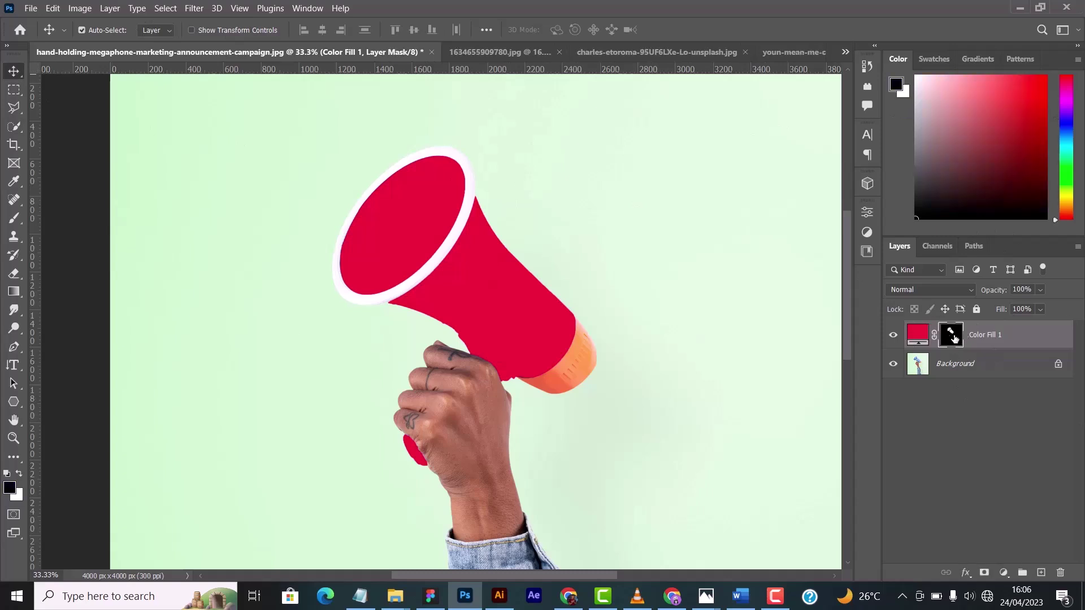
double_click(954, 338)
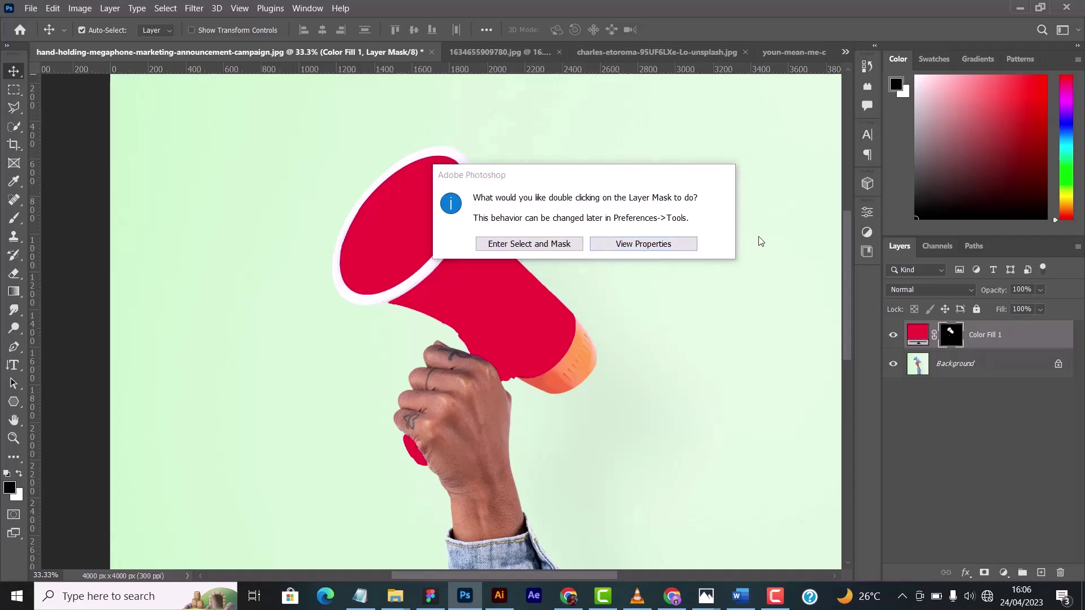
left_click(562, 246)
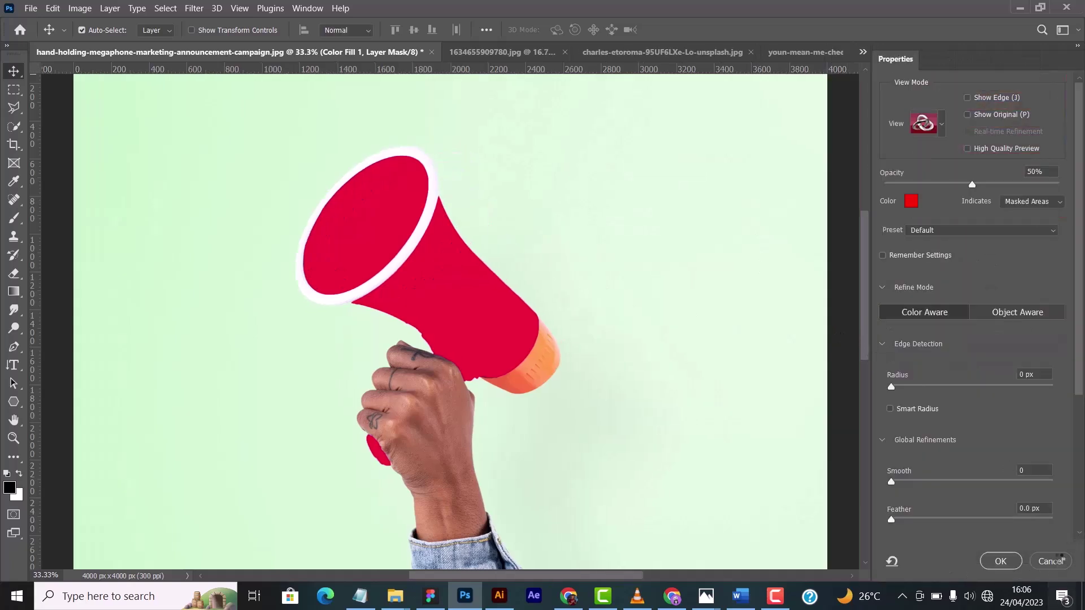
left_click(1052, 560)
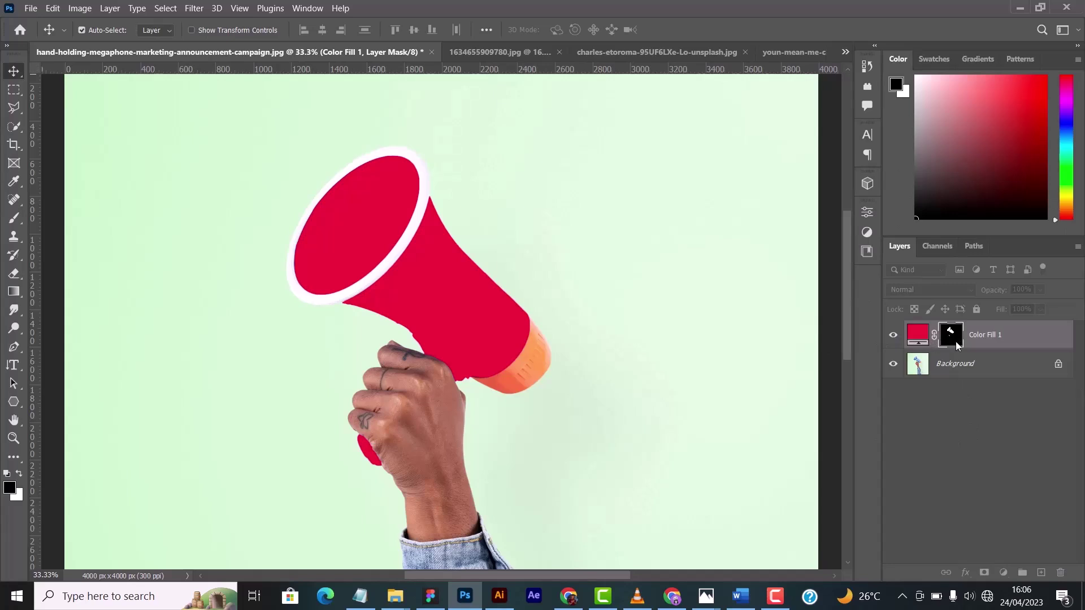
left_click(12, 91)
left_click(14, 72)
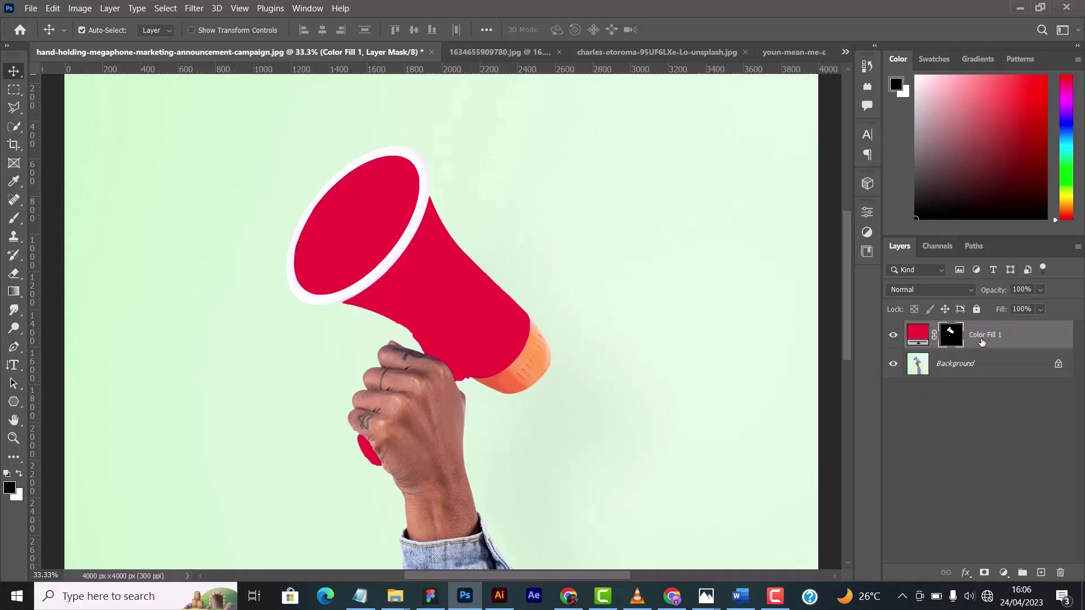
Set the blend mode of the Color Fill 1 layer to Hue
left_click(909, 333)
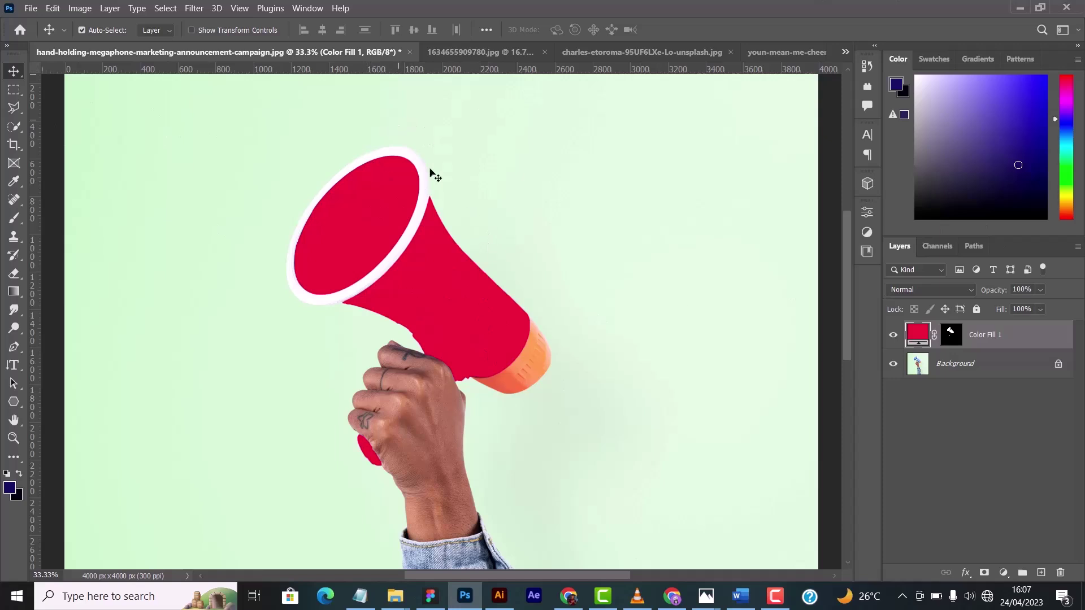
left_click(915, 290)
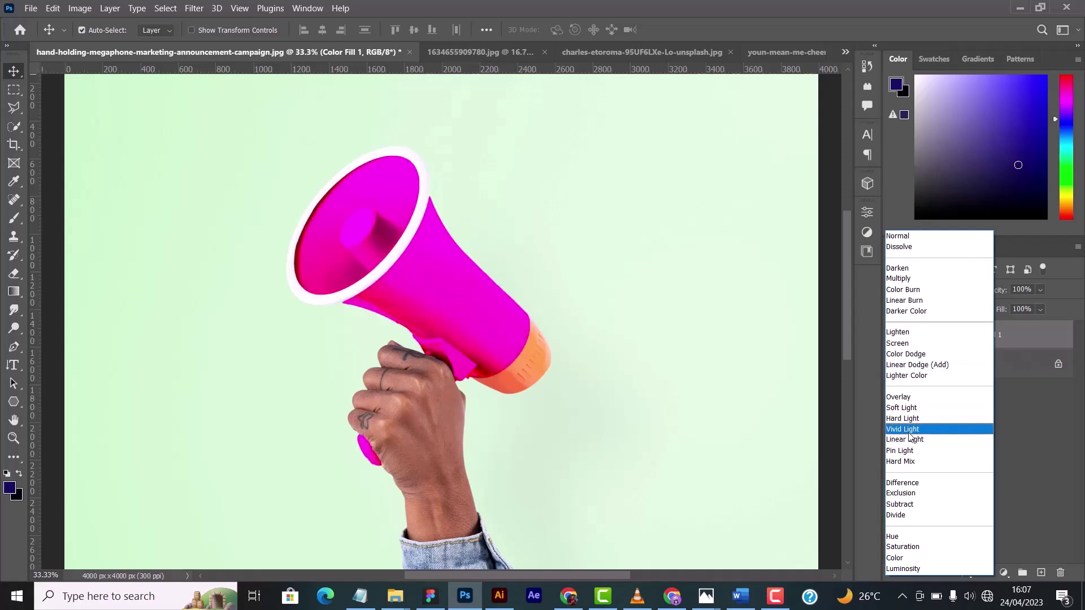
left_click(909, 537)
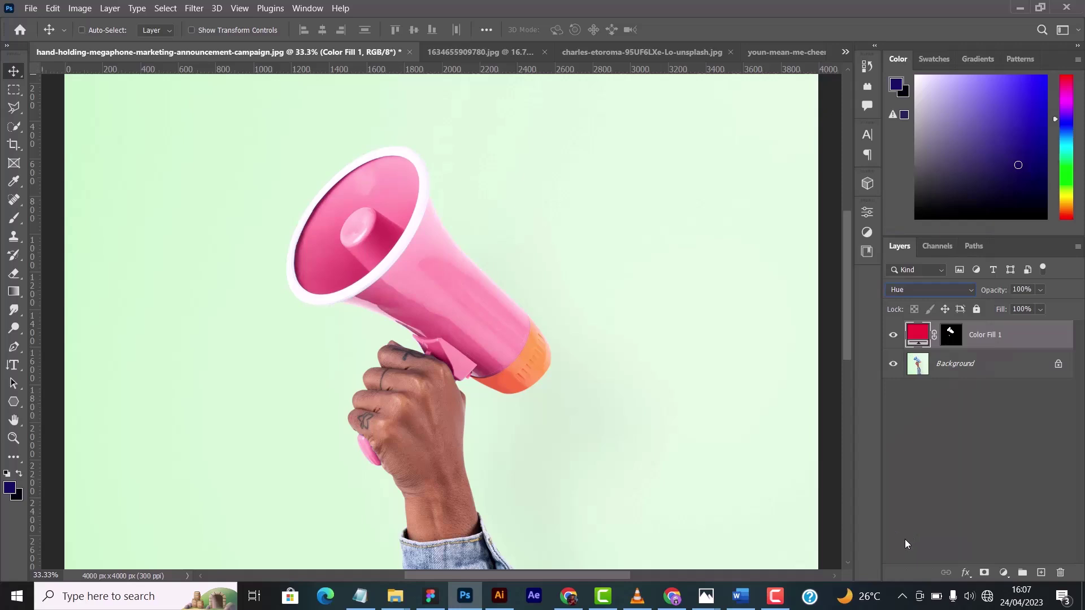
Compare the megaphone with and without the Color Fill 1 layer by hiding and showing it
key("ctrl+minus")
key("ctrl+minus")
key("ctrl+minus")
key("ctrl+minus")
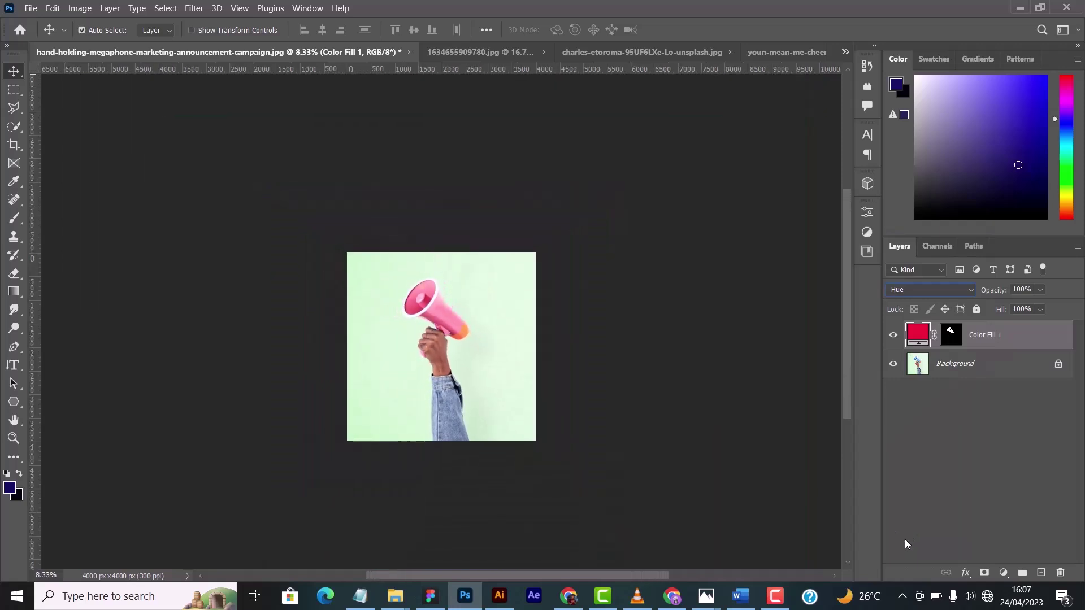
key("ctrl+plus")
key("ctrl+plus")
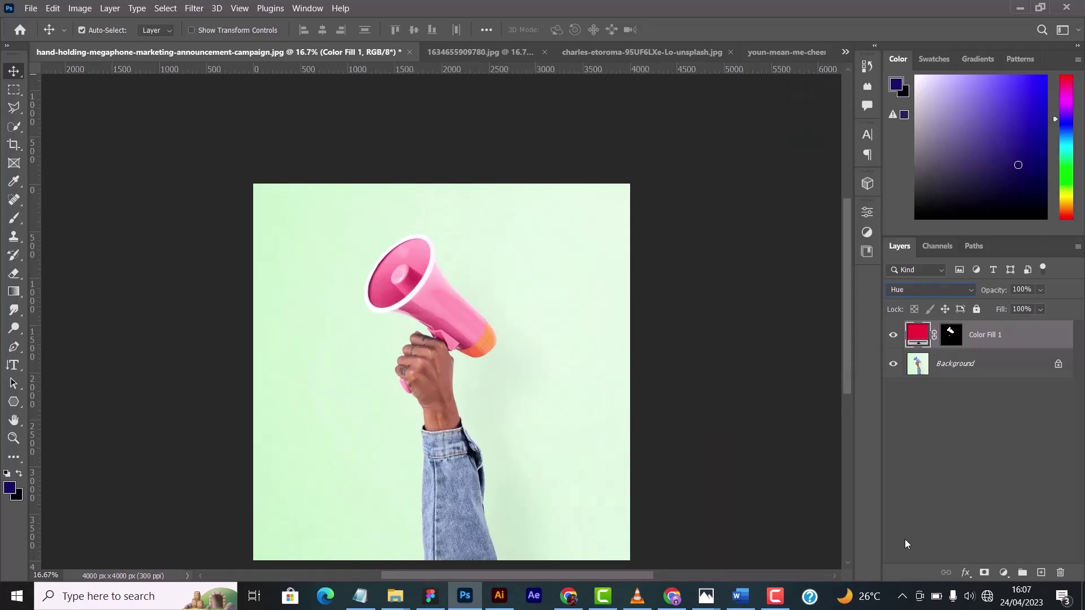
left_click(892, 337)
left_click(893, 337)
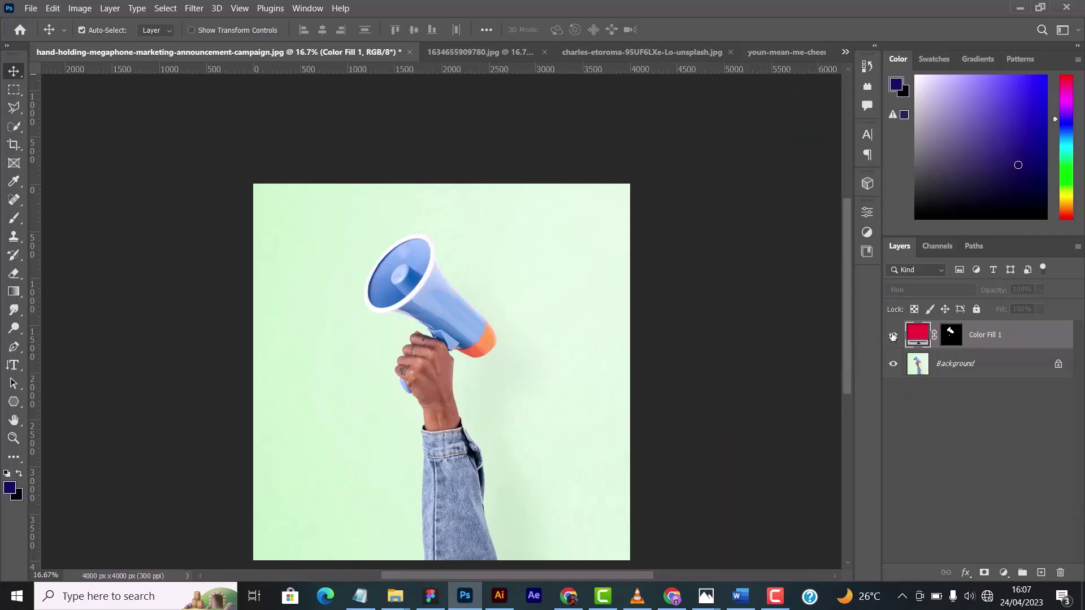
left_click(892, 336)
Change the colour of the Color Fill 1 layer to a bright magenta
double_click(920, 332)
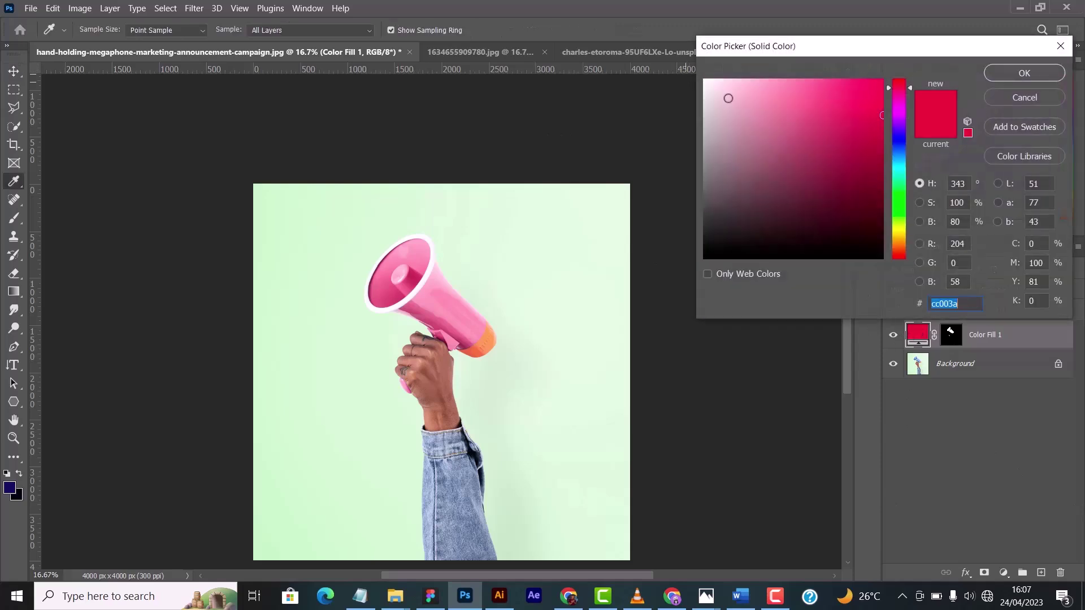
left_click_drag(897, 140, 914, 85)
left_click_drag(903, 125, 899, 103)
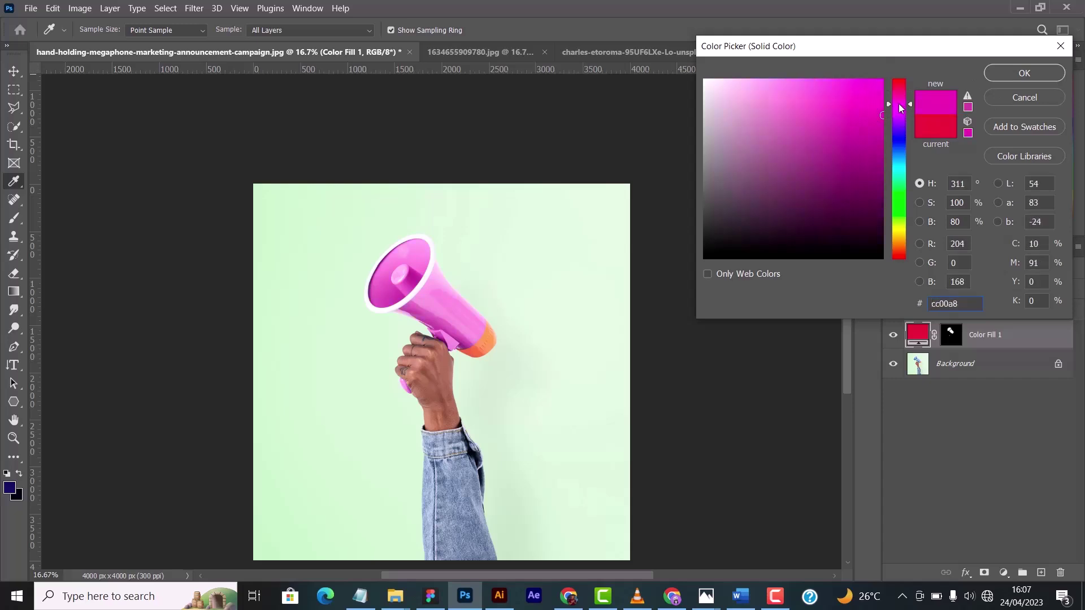
mouse_move(858, 192)
left_mouse_down()
mouse_move(859, 231)
mouse_move(847, 96)
mouse_move(785, 54)
mouse_move(831, 226)
mouse_move(712, 150)
mouse_move(878, 123)
left_mouse_up()
left_click(1023, 73)
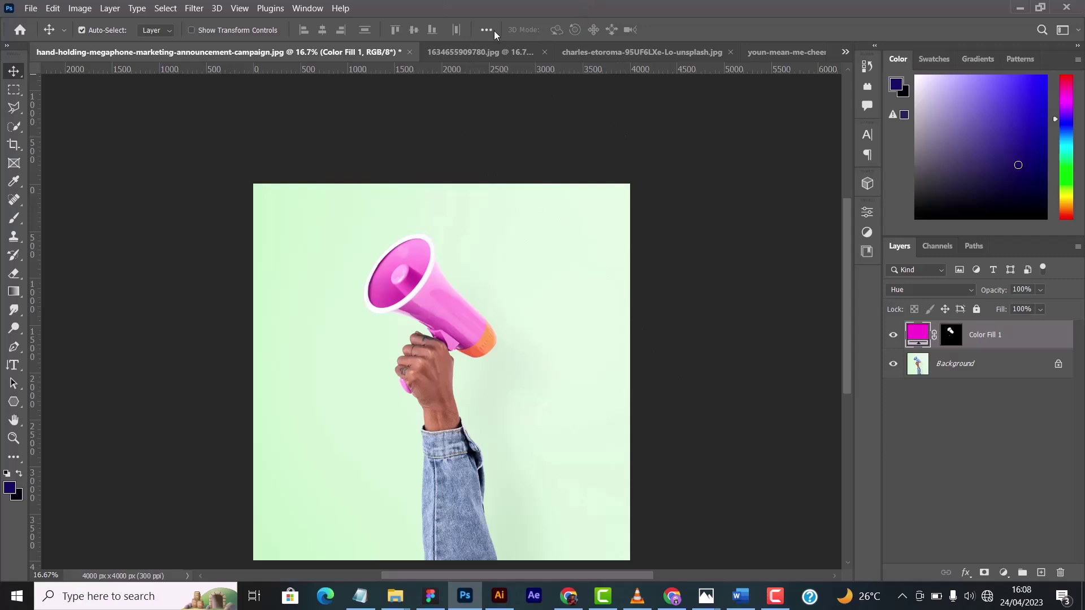
left_click(480, 51)
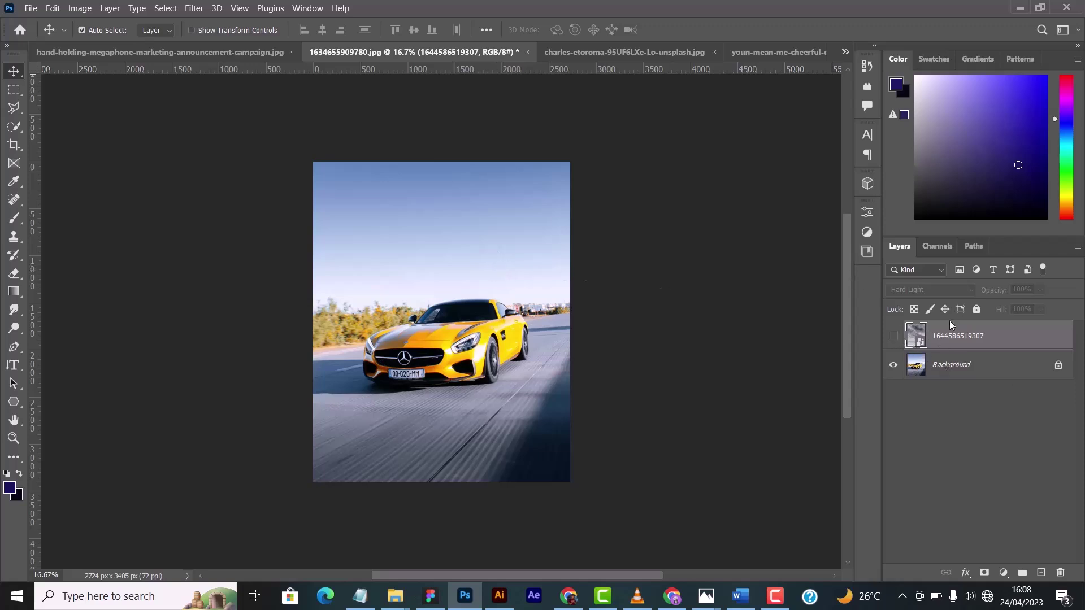
left_click(893, 337)
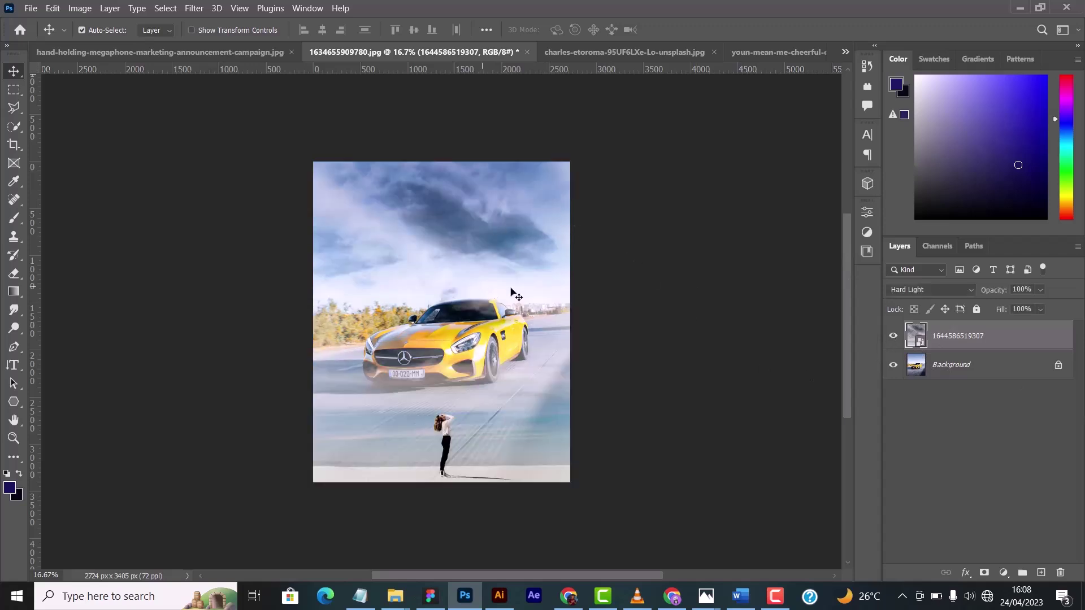
left_click(1041, 309)
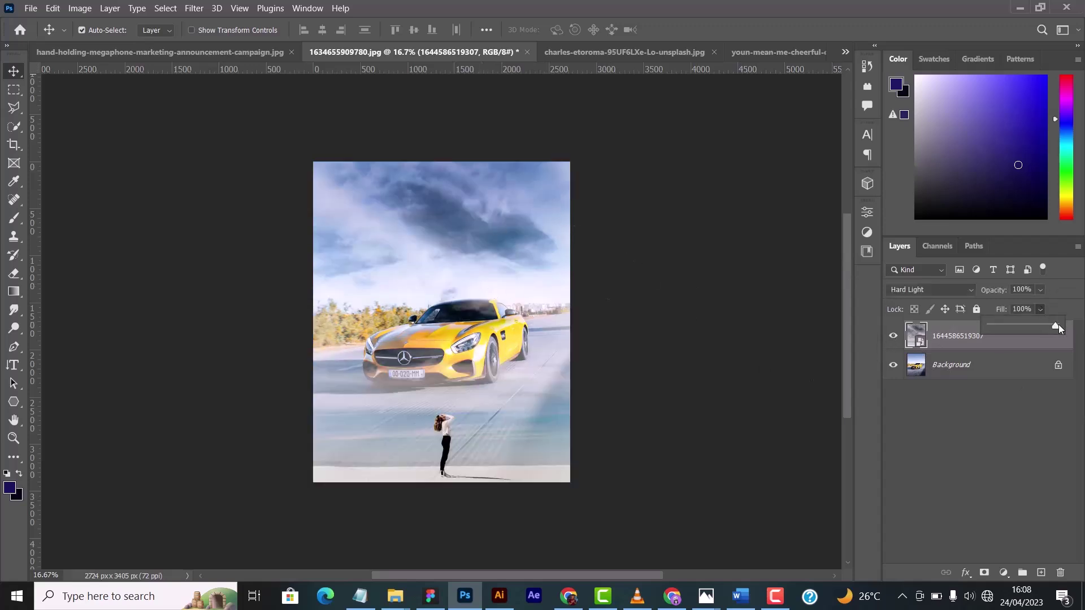
left_click(1006, 344)
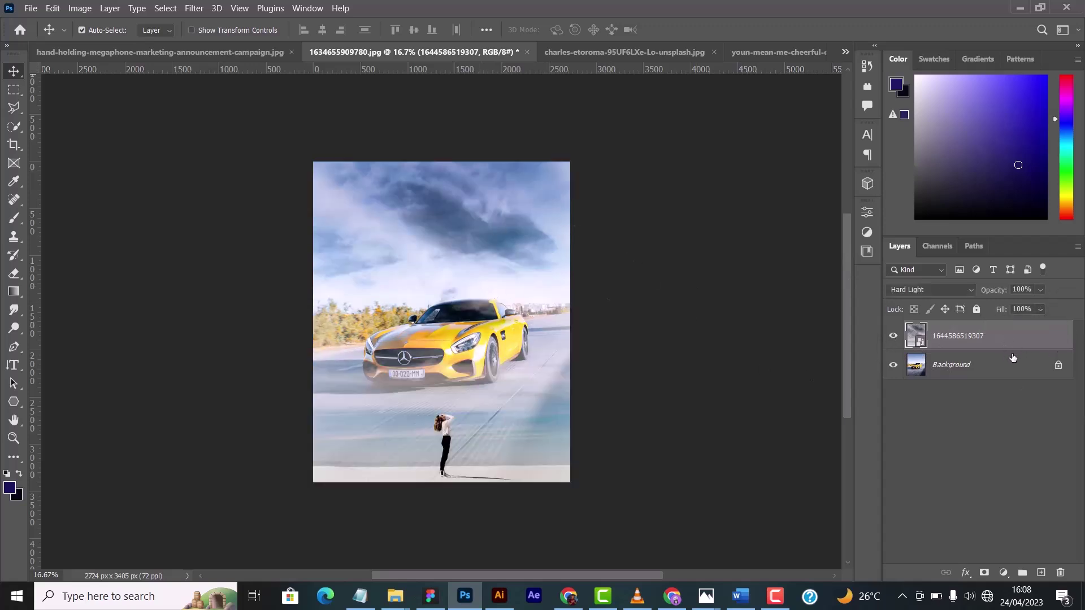
left_click(925, 293)
left_click(918, 234)
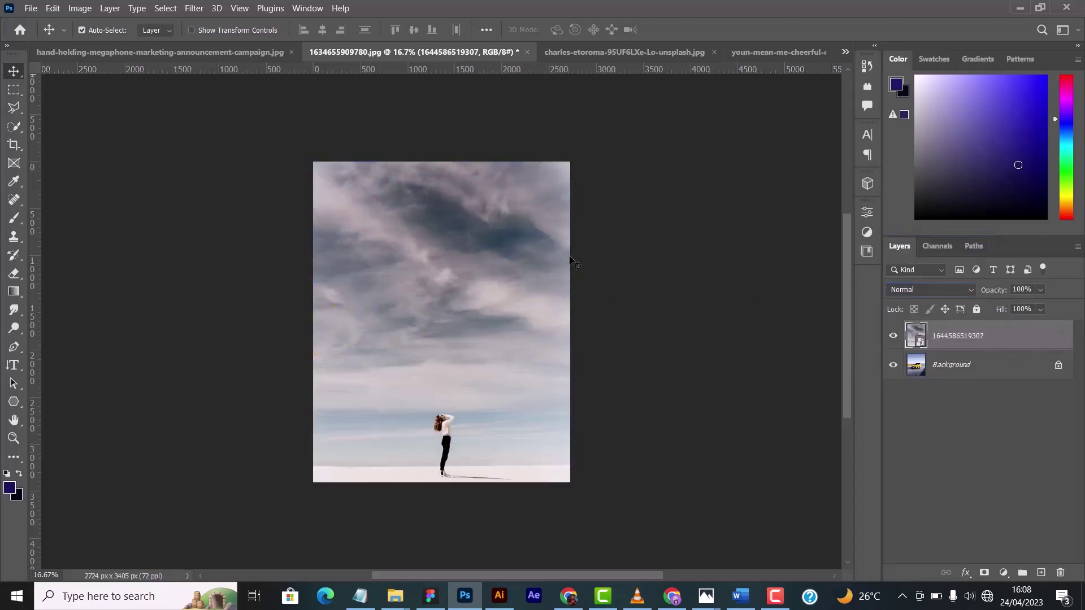
left_click(570, 259)
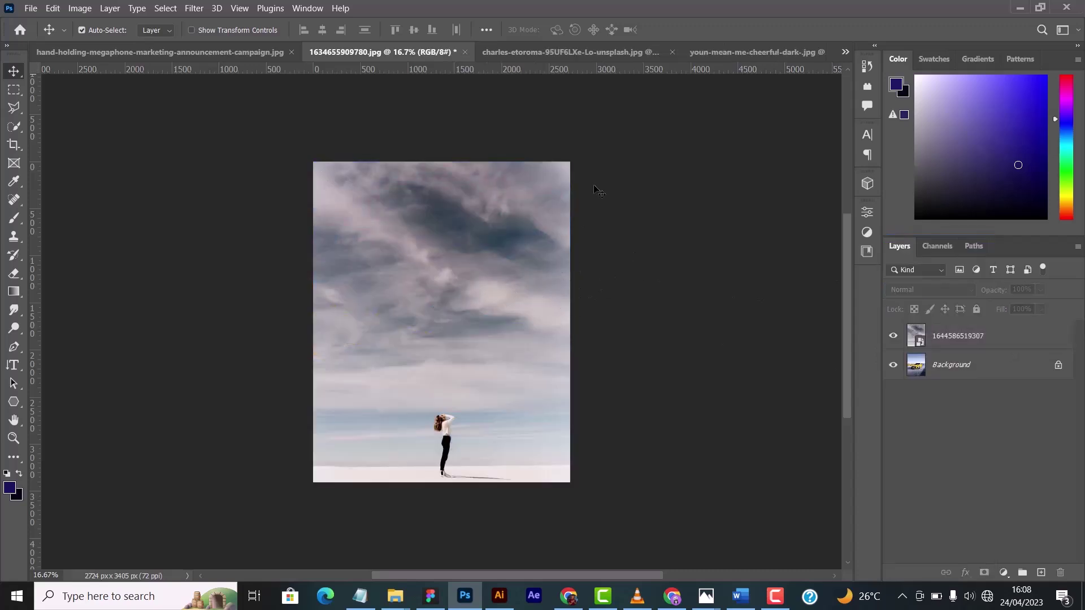
left_click(894, 336)
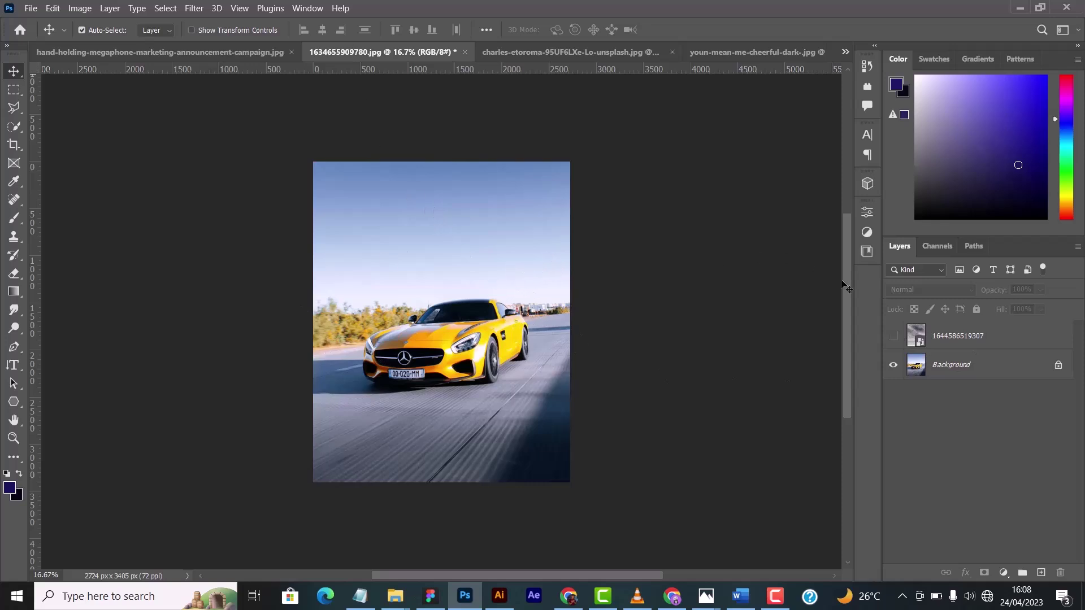
left_click(894, 337)
left_click(959, 340)
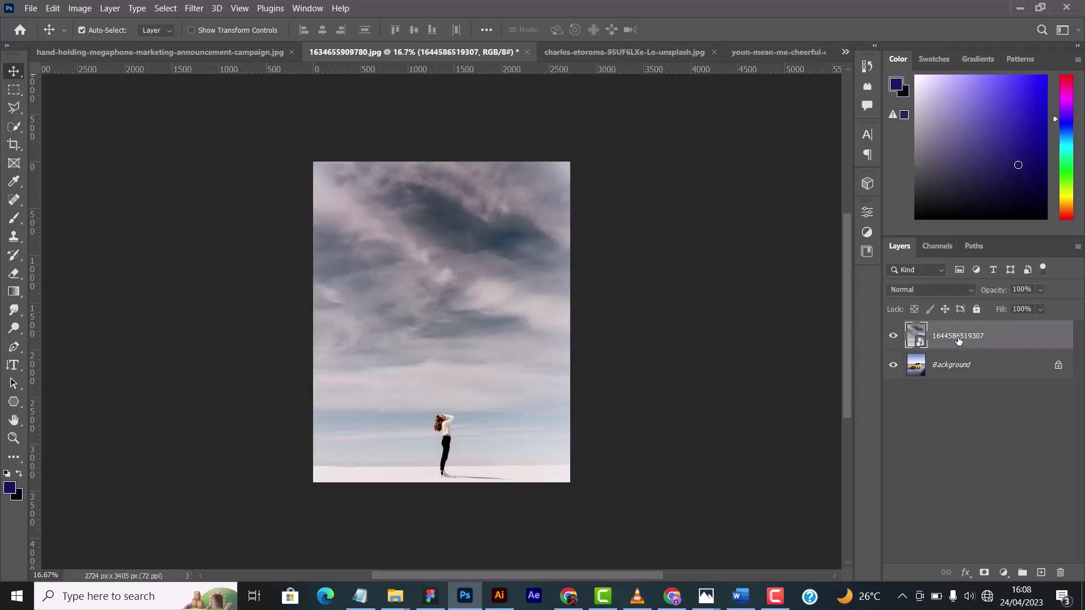
left_click(892, 336)
left_click(892, 336)
left_click(892, 336)
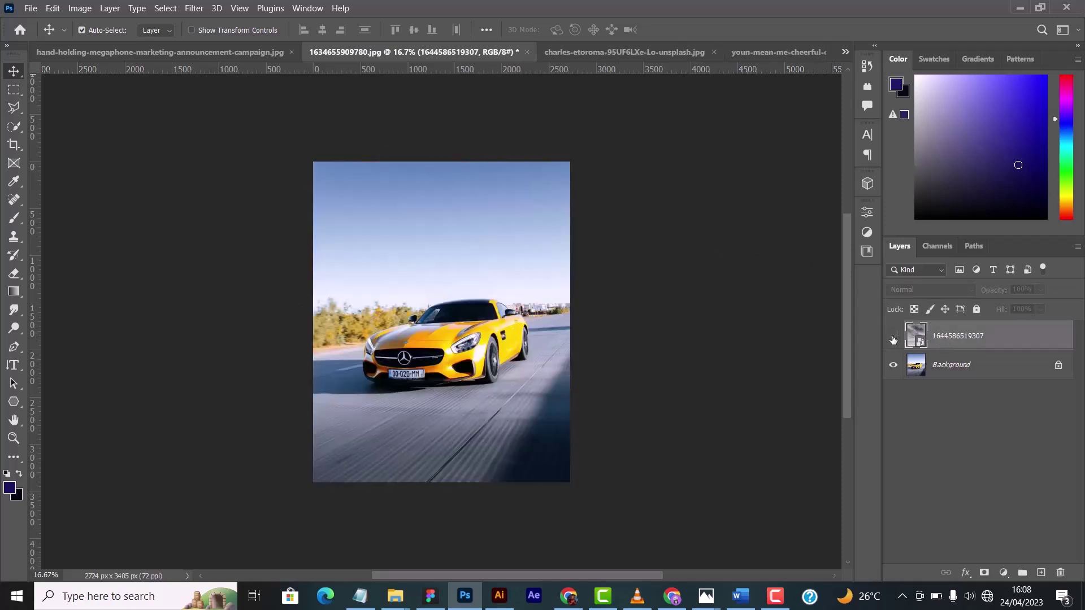
left_click(891, 336)
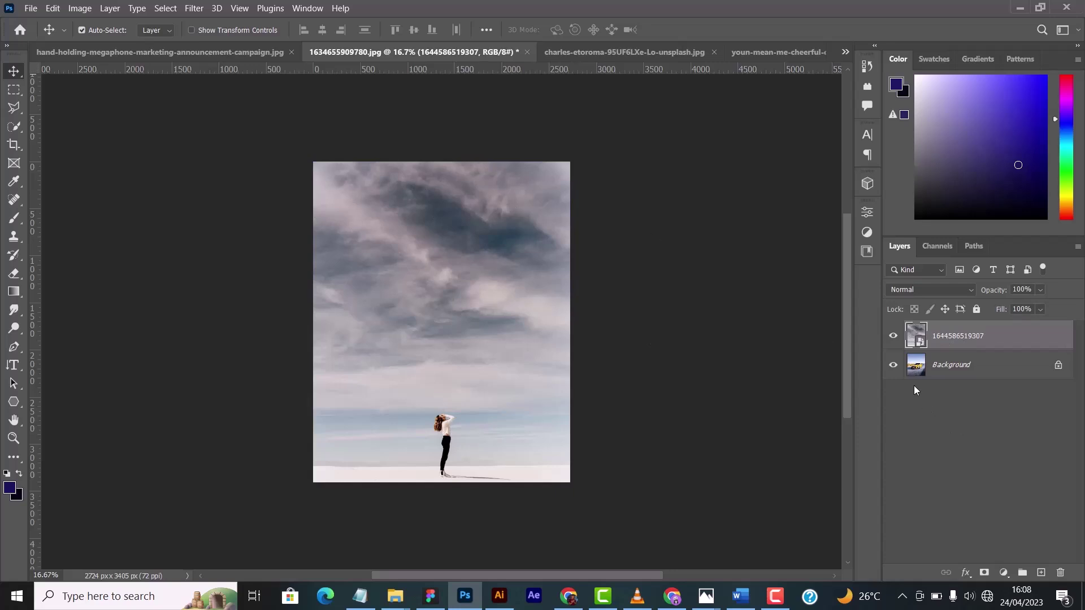
left_click(891, 337)
left_click(892, 337)
left_click(894, 337)
left_click(893, 337)
left_click(927, 287)
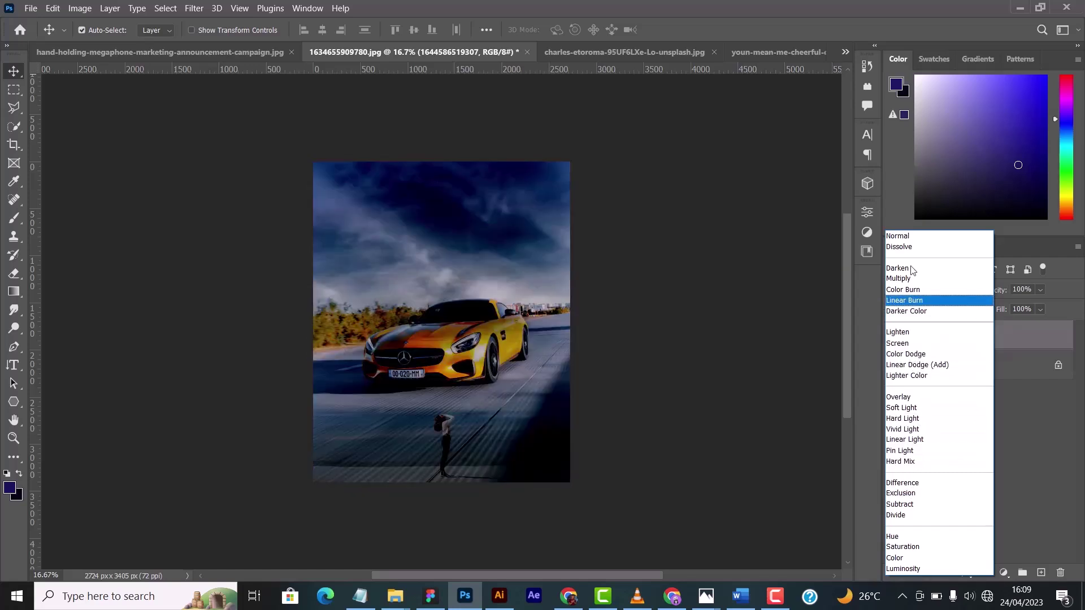
left_click(926, 423)
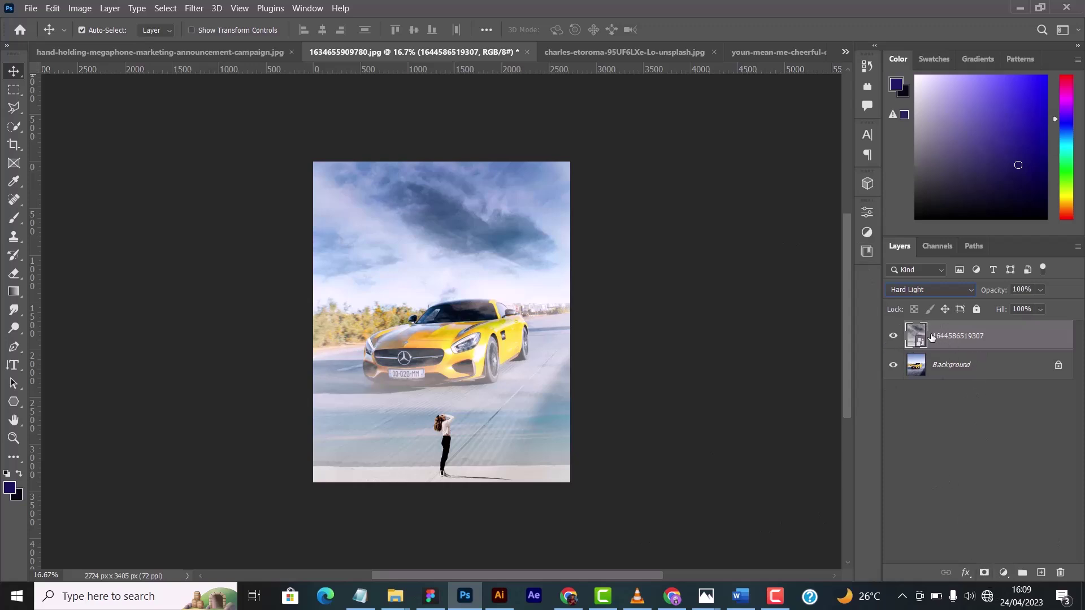
left_click(984, 572)
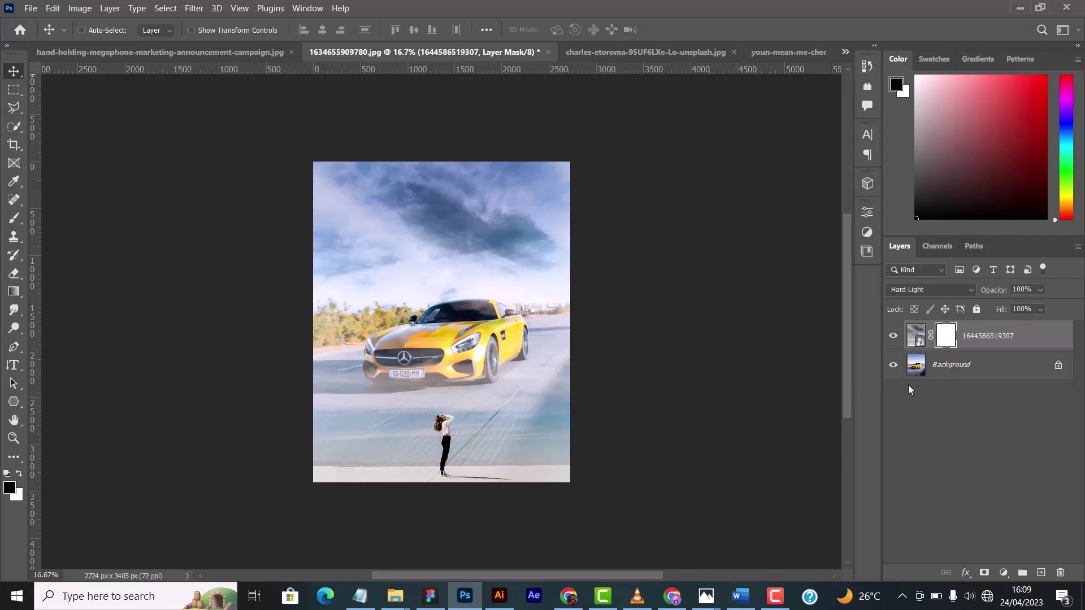
key("ctrl+i")
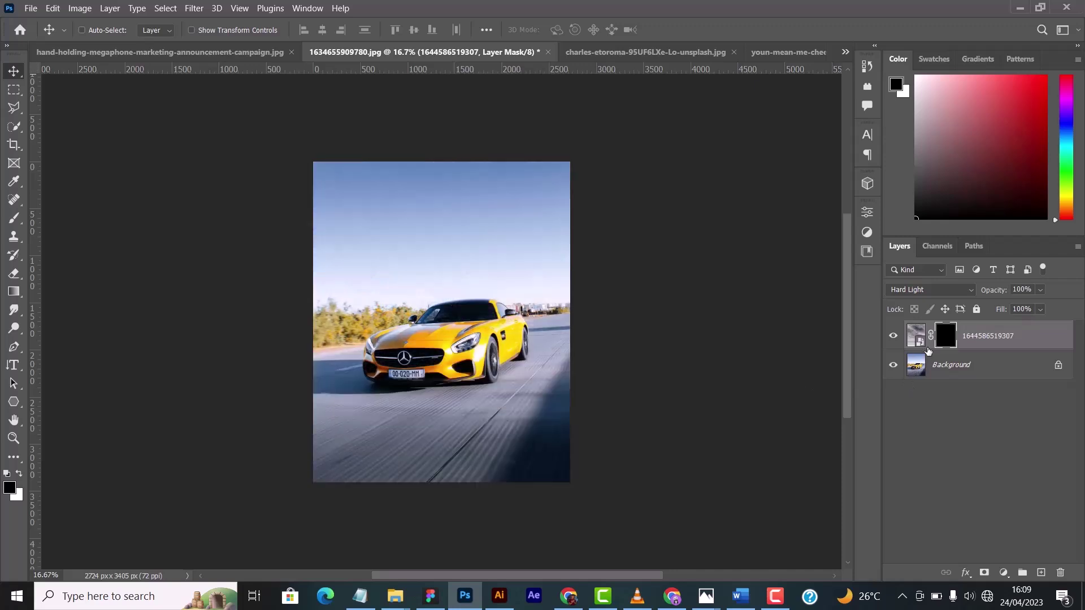
key("ctrl+i")
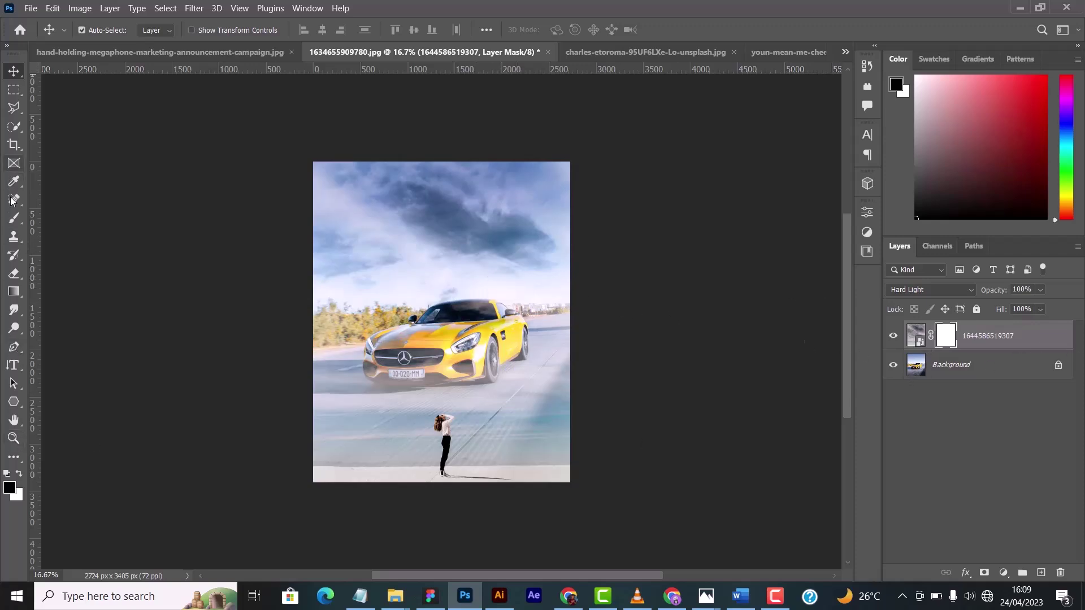
Paint black on the layer mask with a soft 1900 px brush over the car, road and woman, leaving only the sky blended
left_click(15, 224)
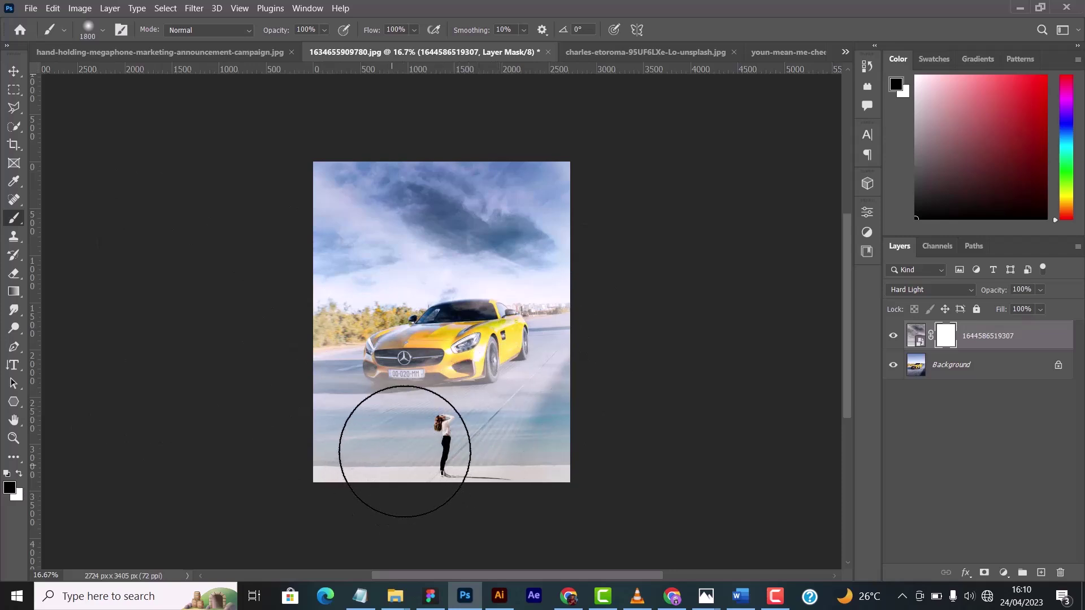
key("bracketright")
key("bracketright")
key("bracketright")
key("bracketright")
key("bracketright")
key("bracketright")
mouse_move(452, 413)
left_mouse_down()
mouse_move(605, 421)
mouse_move(482, 457)
mouse_move(277, 450)
mouse_move(383, 409)
mouse_move(550, 380)
mouse_move(254, 386)
mouse_move(409, 390)
mouse_move(562, 372)
mouse_move(445, 425)
left_mouse_up()
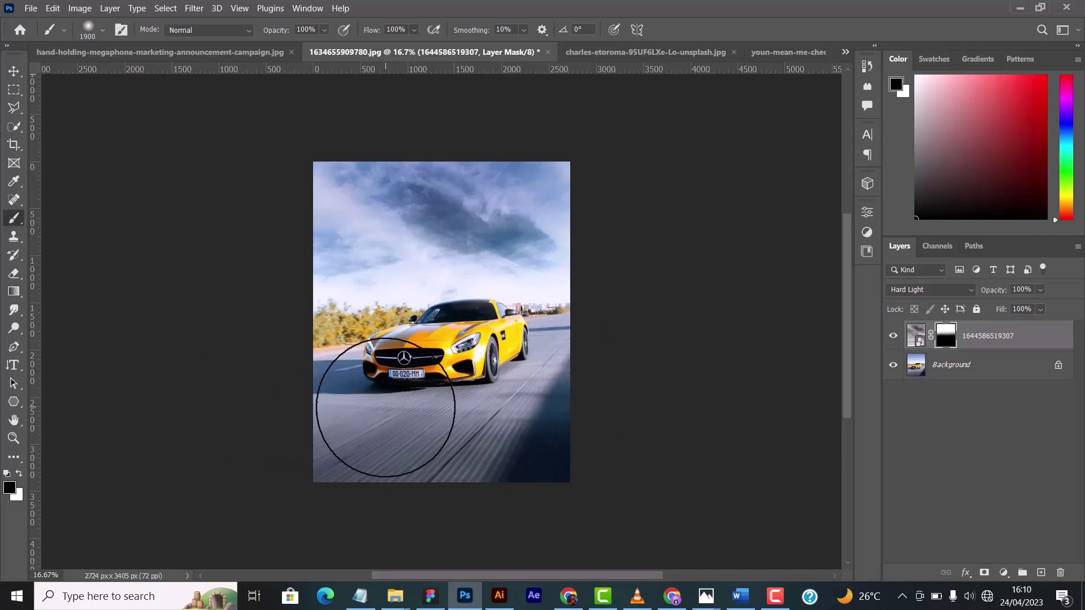
Try painting white on the mask over the road to restore the woman, undo the strokes and return to black
left_click(19, 476)
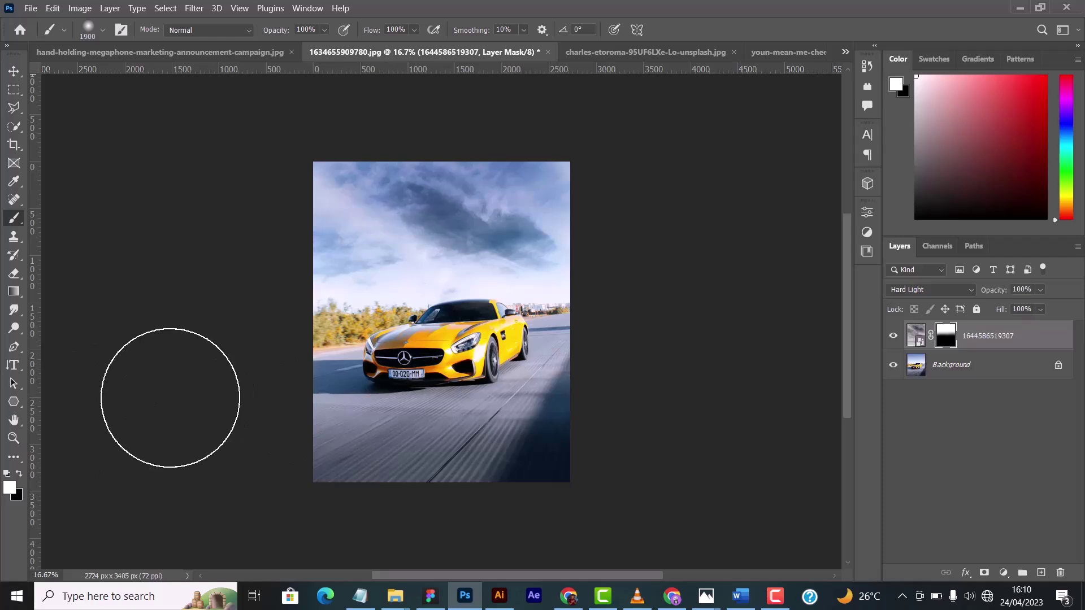
mouse_move(359, 393)
left_mouse_down()
mouse_move(336, 423)
mouse_move(582, 403)
mouse_move(335, 432)
mouse_move(370, 433)
left_mouse_up()
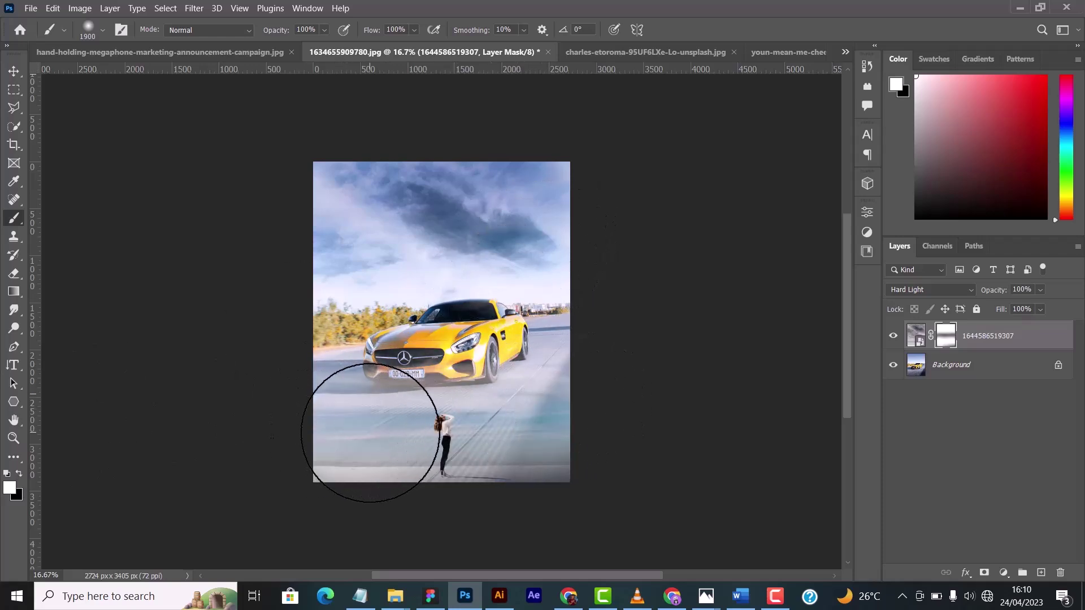
key("ctrl+z")
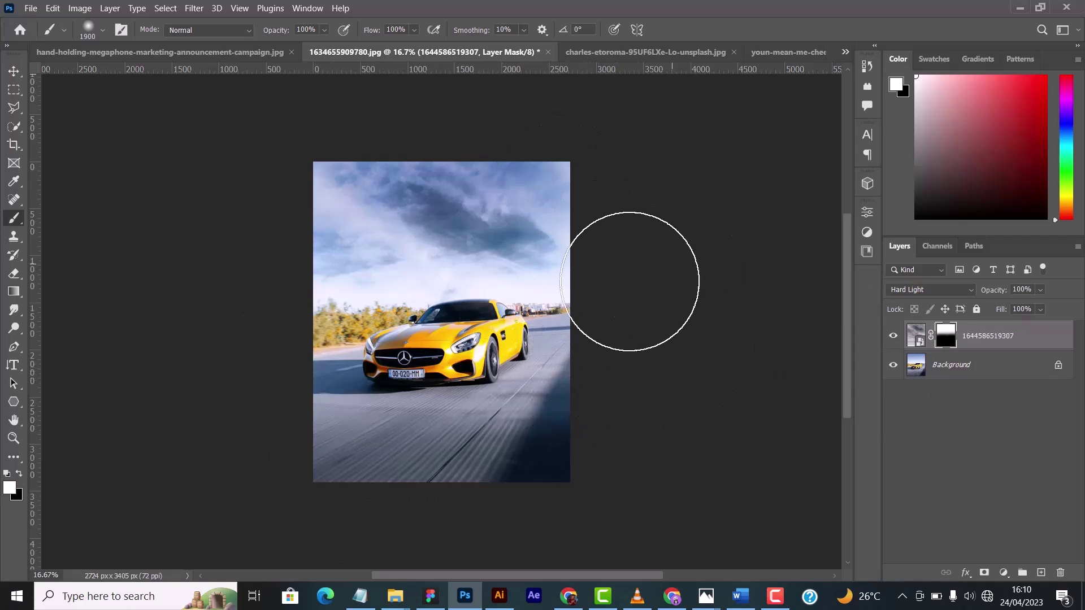
left_click_drag(417, 419, 251, 398)
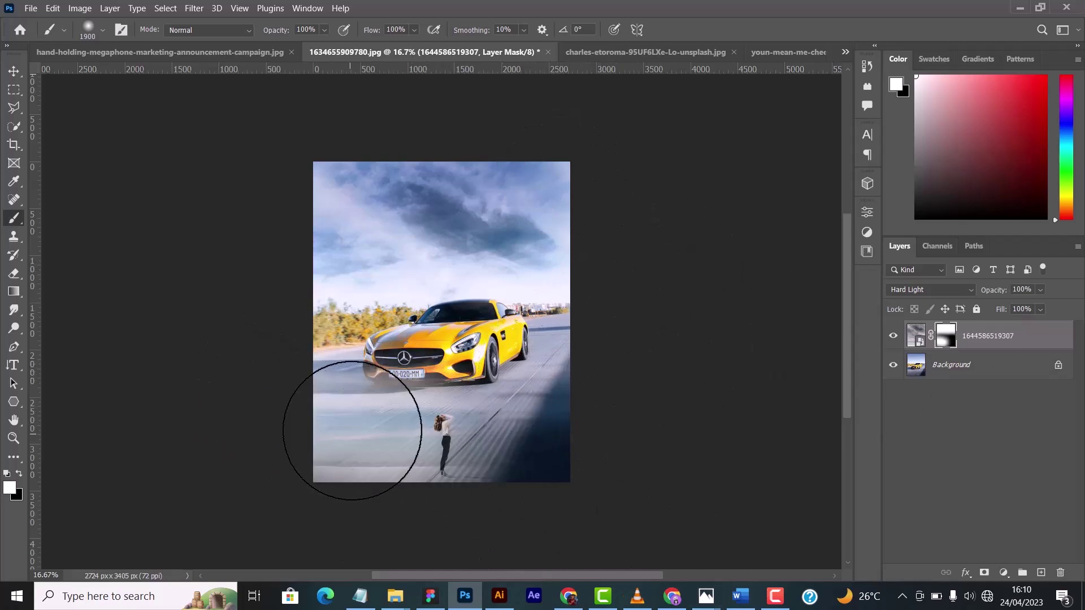
key("ctrl+z")
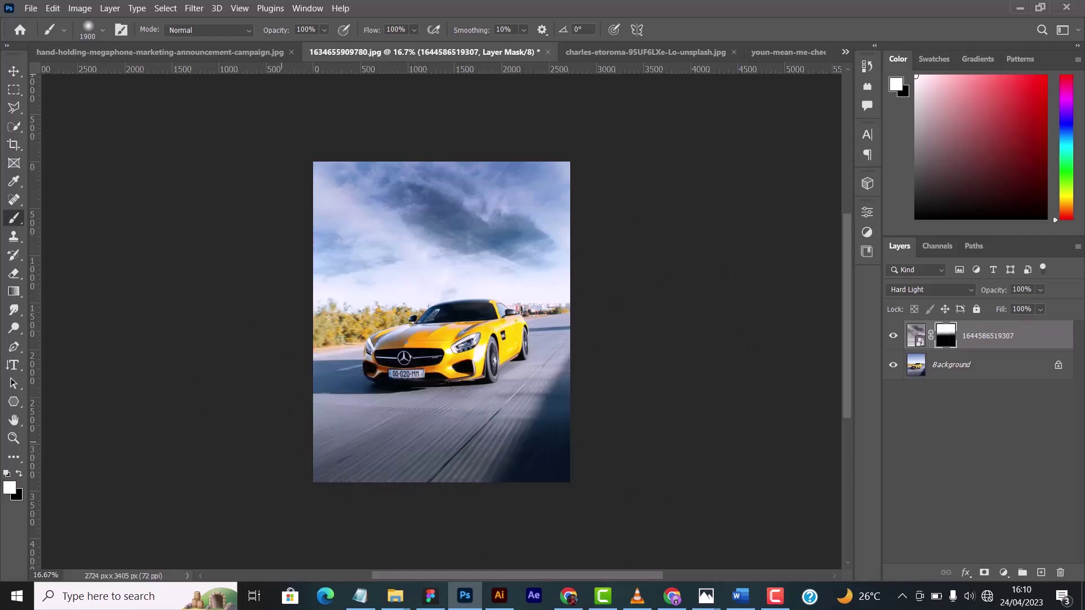
left_click(19, 475)
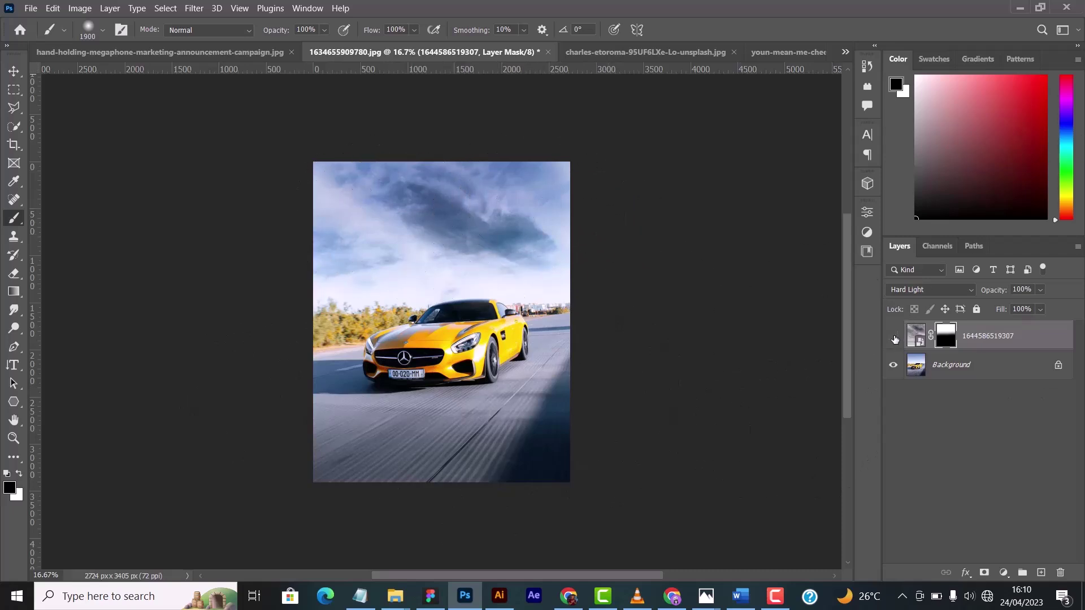
Compare the car image with and without the masked sky layer by hiding and showing it
left_click(894, 339)
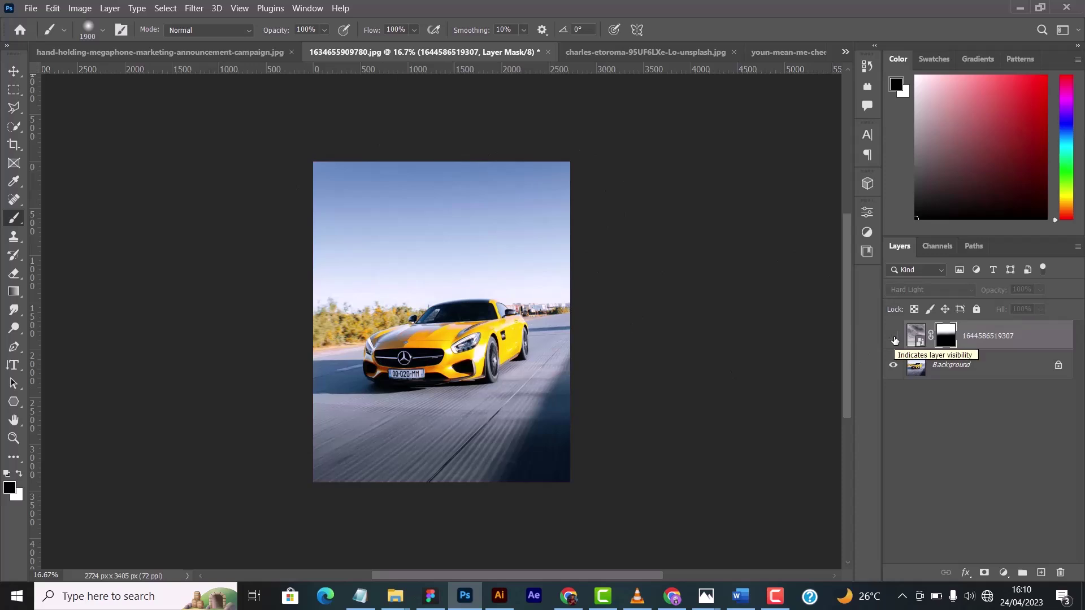
left_click(894, 338)
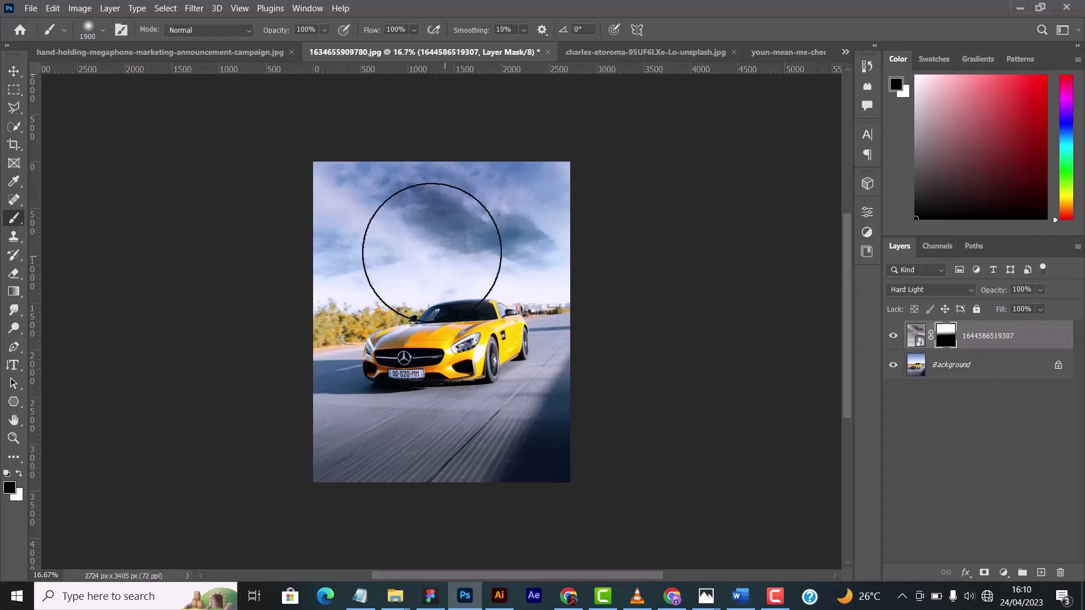
left_click(13, 71)
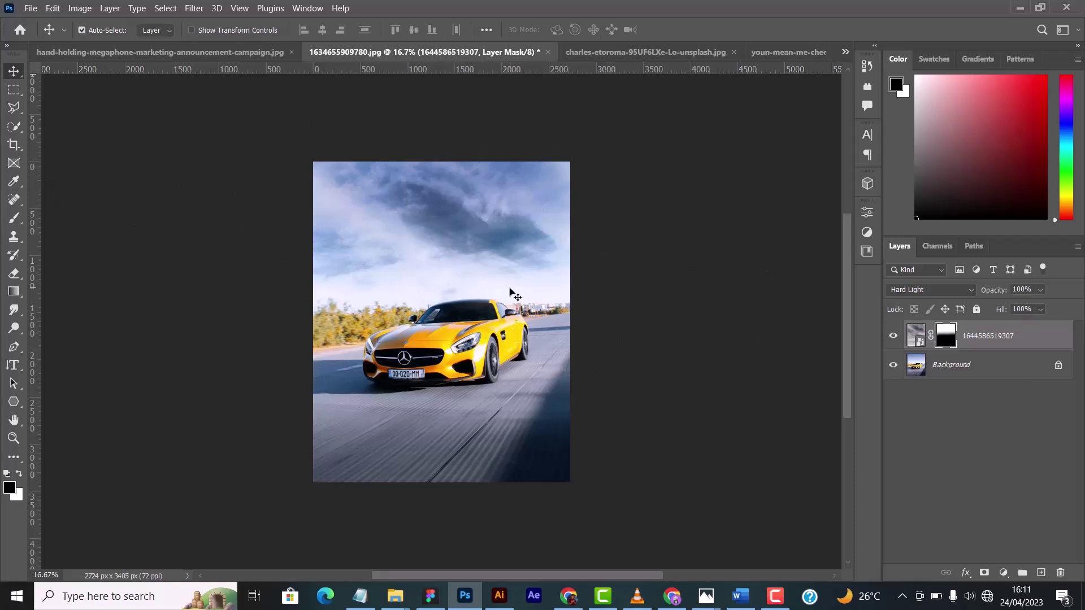
Switch to the portrait of the smiling man and add a Hue/Saturation adjustment layer with Master hue -14 and saturation -11
left_click(645, 52)
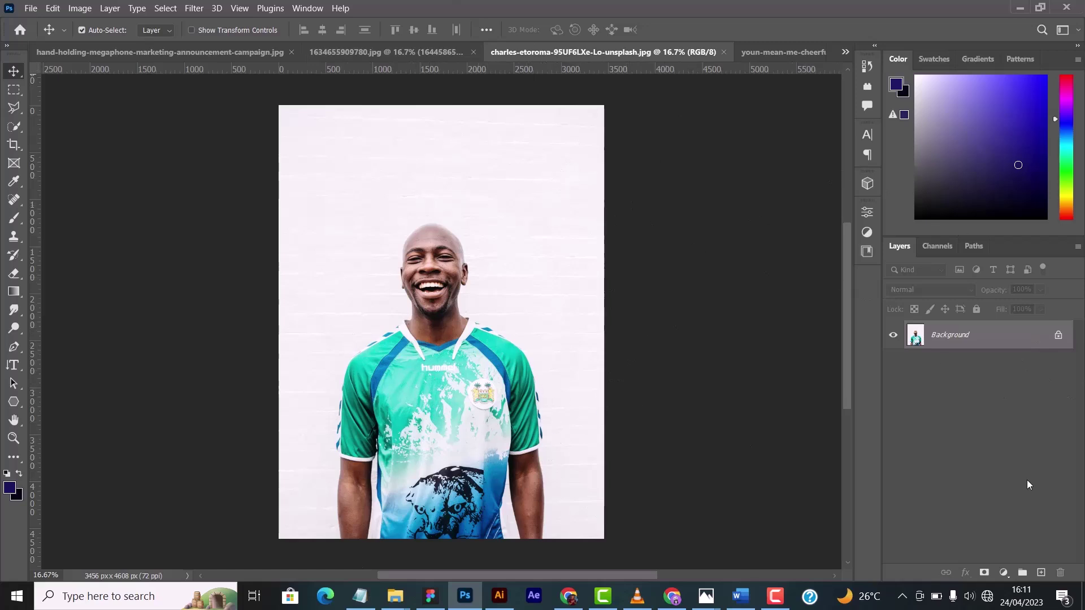
left_click(1004, 573)
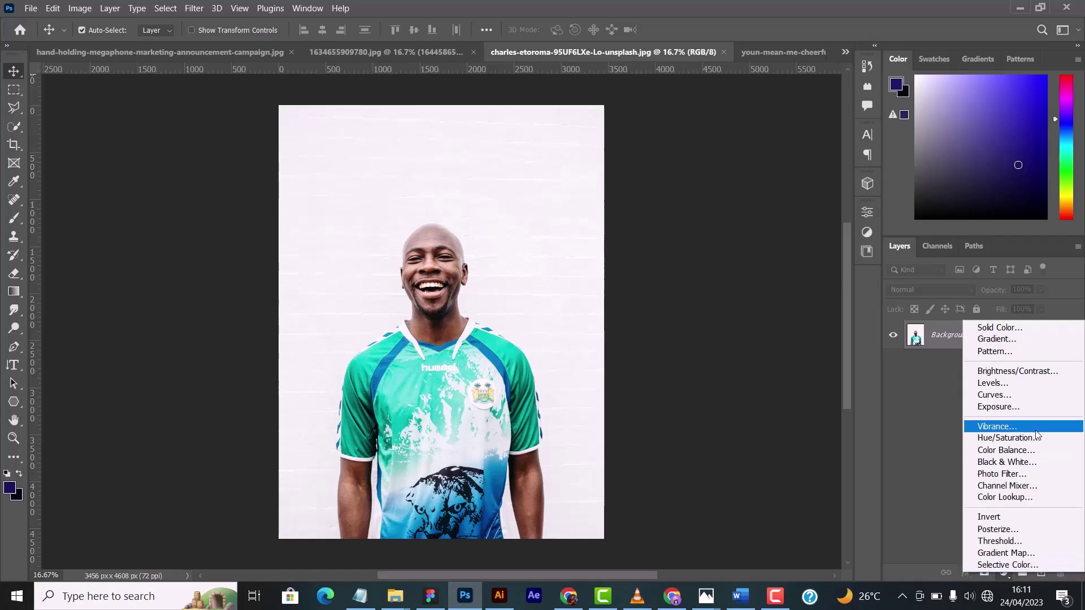
left_click(1003, 439)
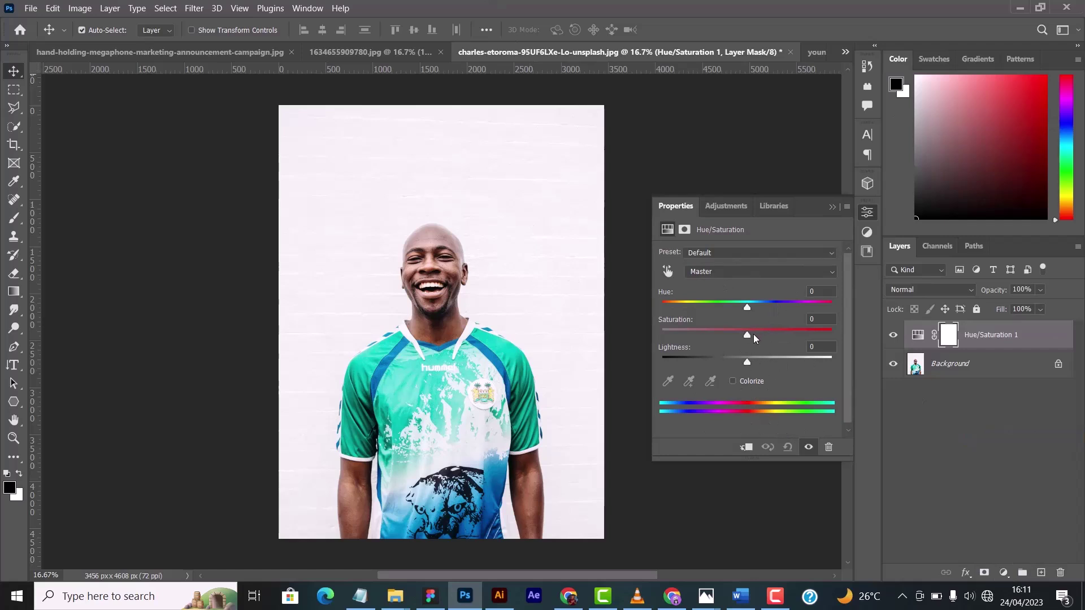
left_click_drag(746, 334, 744, 308)
Adjust the Reds range of the Hue/Saturation layer to hue +12, saturation -4 and lightness +5
left_click(764, 273)
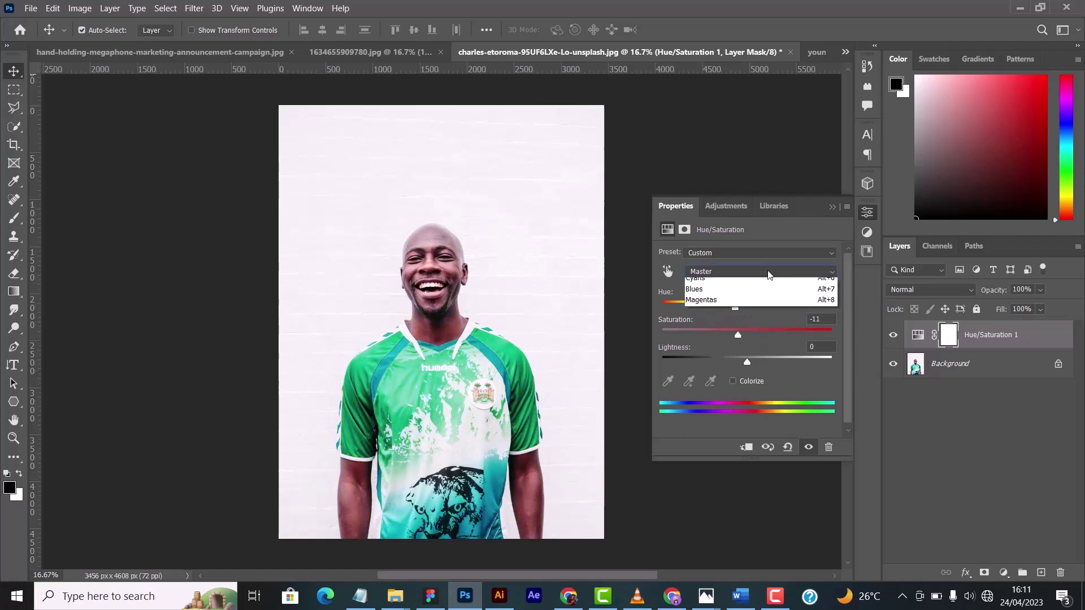
left_click(751, 293)
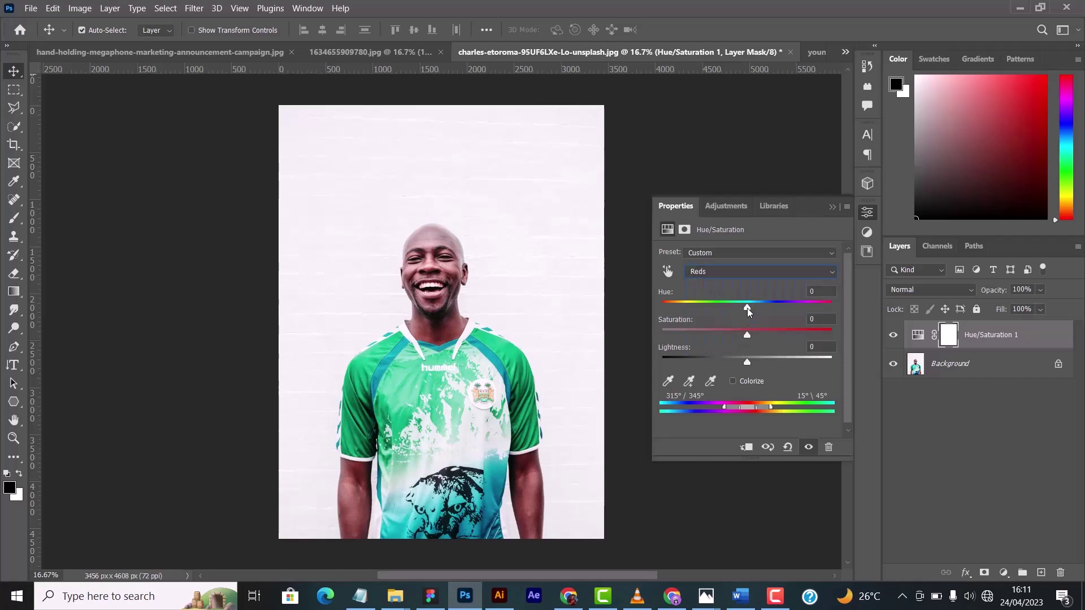
left_click_drag(747, 307, 810, 330)
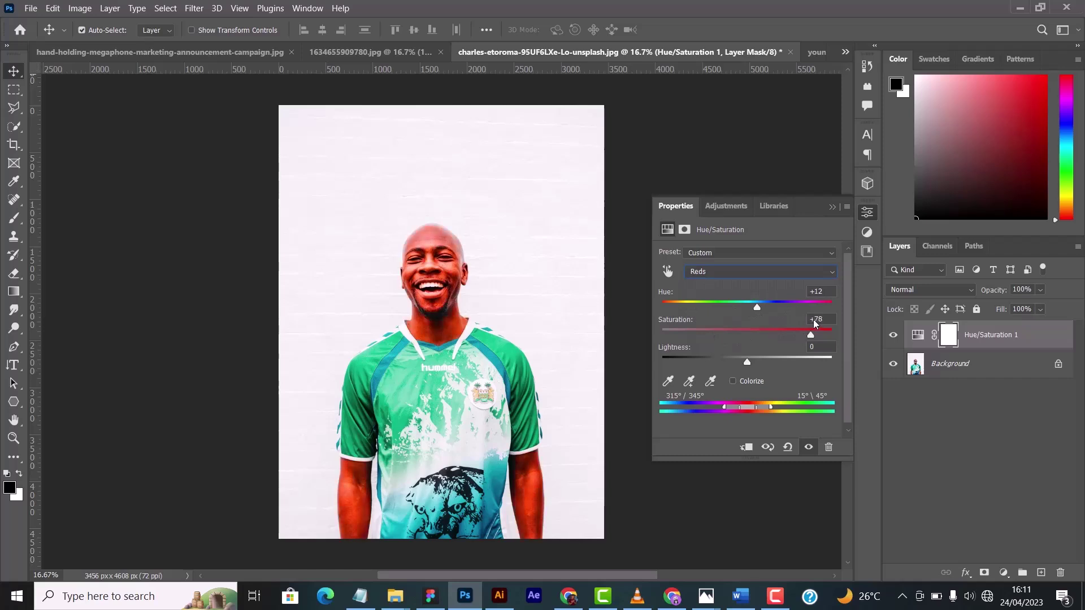
left_click(744, 330)
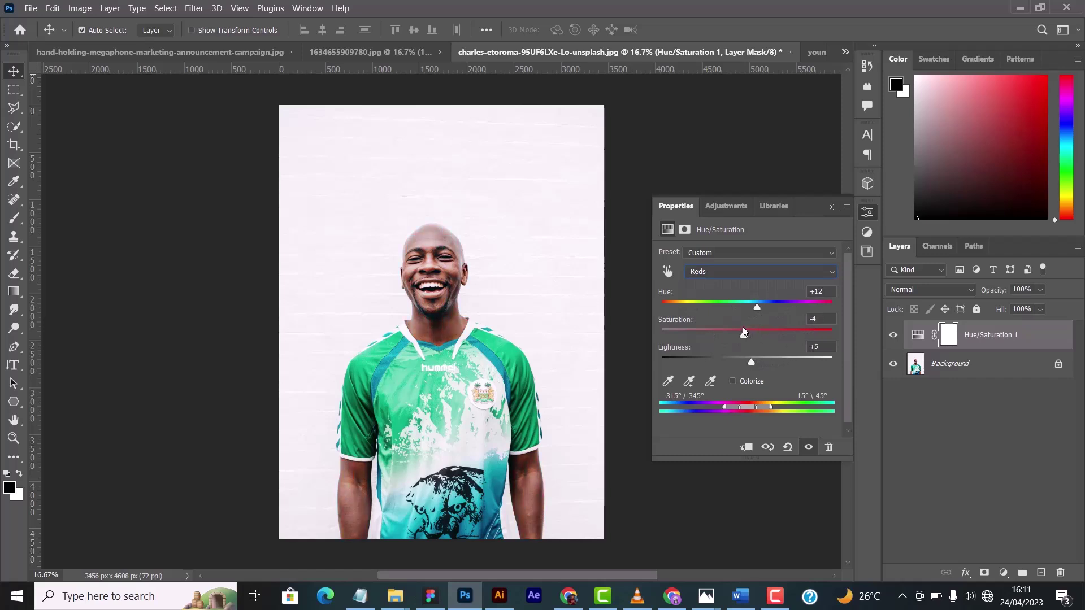
Shift the hue of the Yellows range in the Hue/Saturation layer
left_click(748, 272)
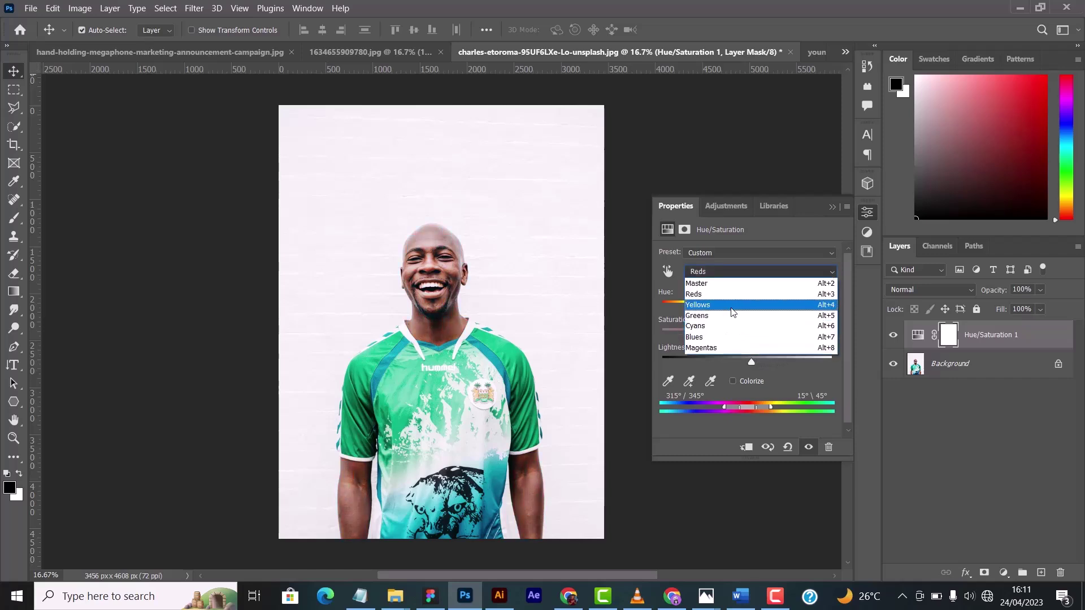
left_click(721, 305)
left_click_drag(745, 306, 788, 293)
Set the Master hue to +133 and saturation to +6 to turn the jersey magenta
left_click(779, 272)
left_click(751, 280)
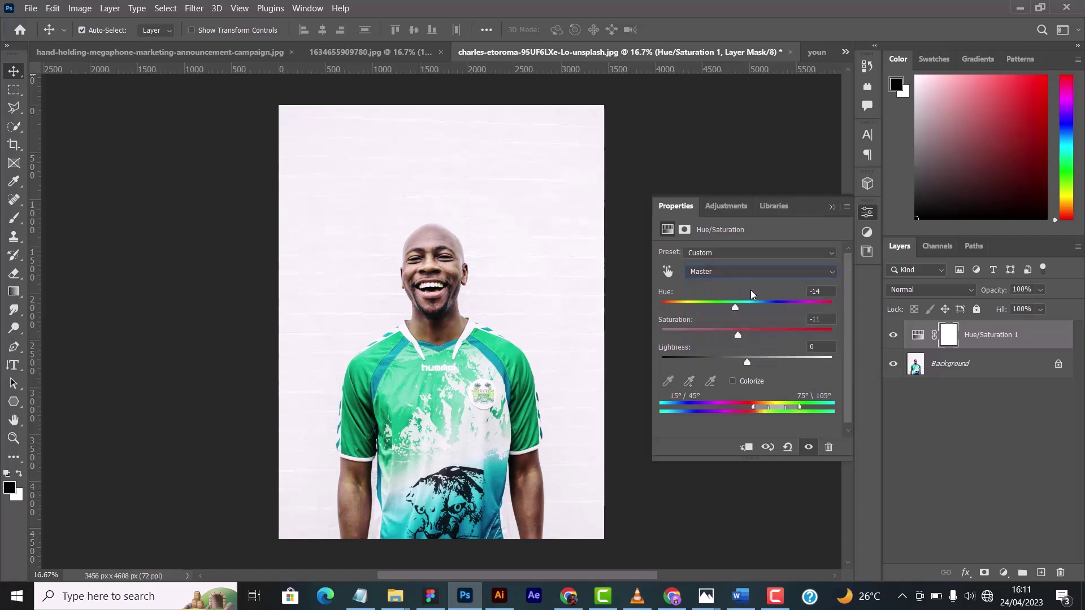
left_click_drag(736, 307, 816, 304)
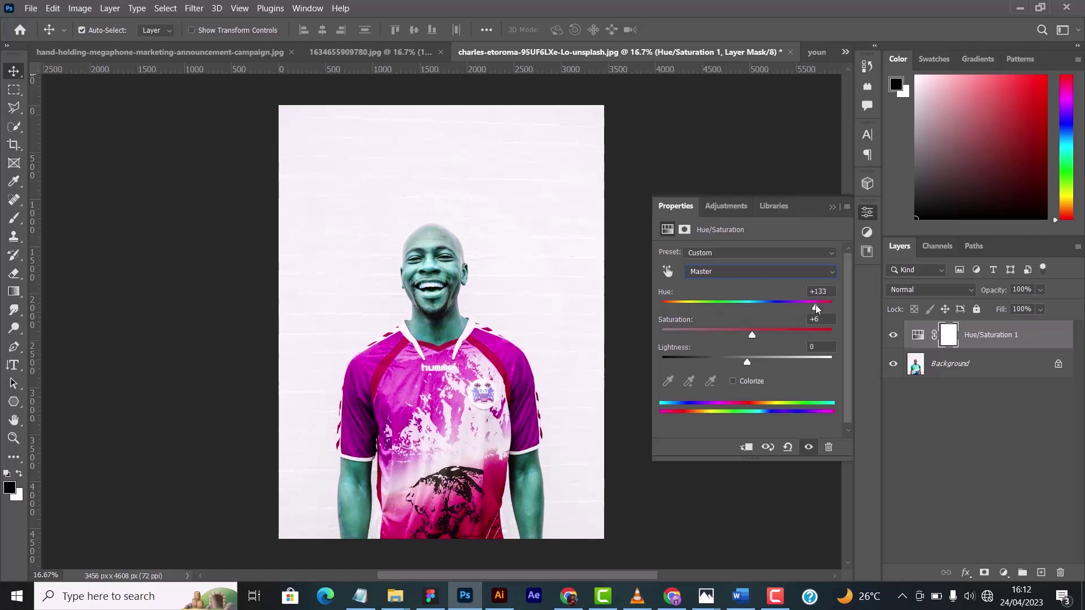
left_click(832, 207)
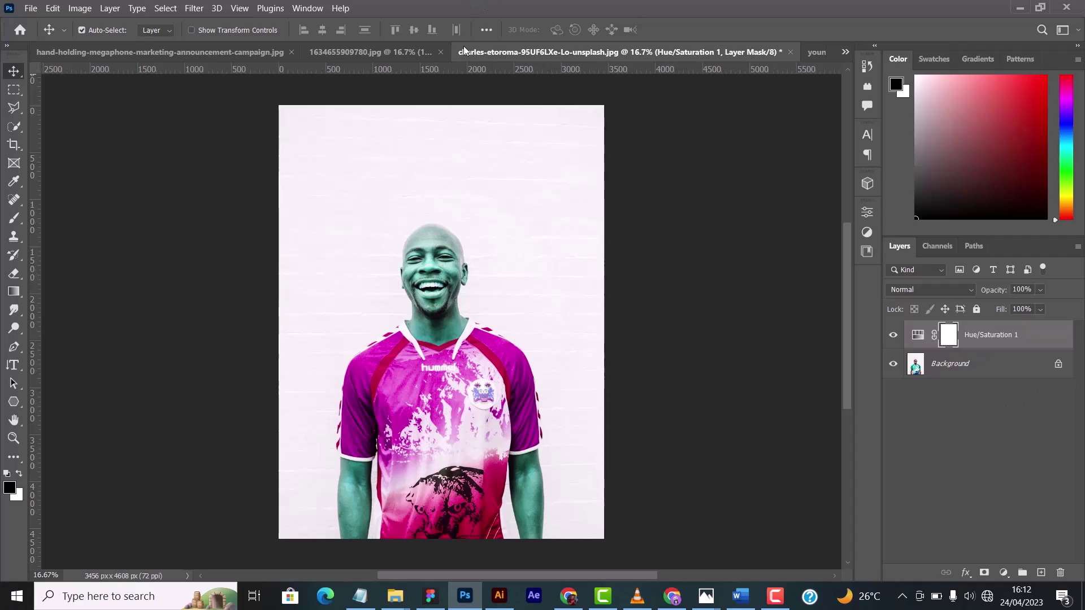
Compare the portrait with and without the Hue/Saturation layer, and invert its layer mask to black
left_click(894, 335)
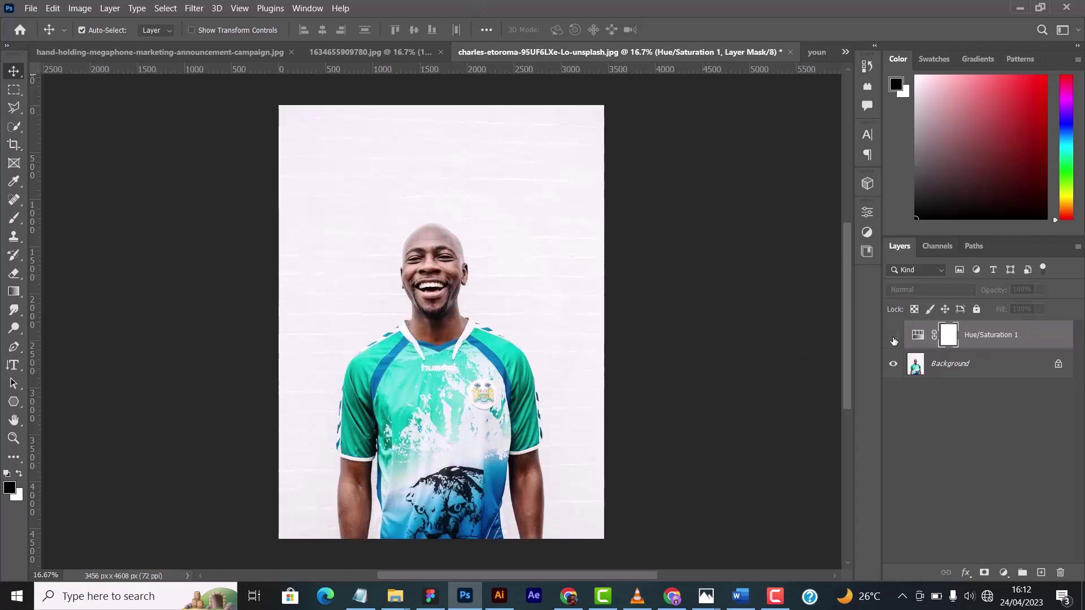
left_click(894, 335)
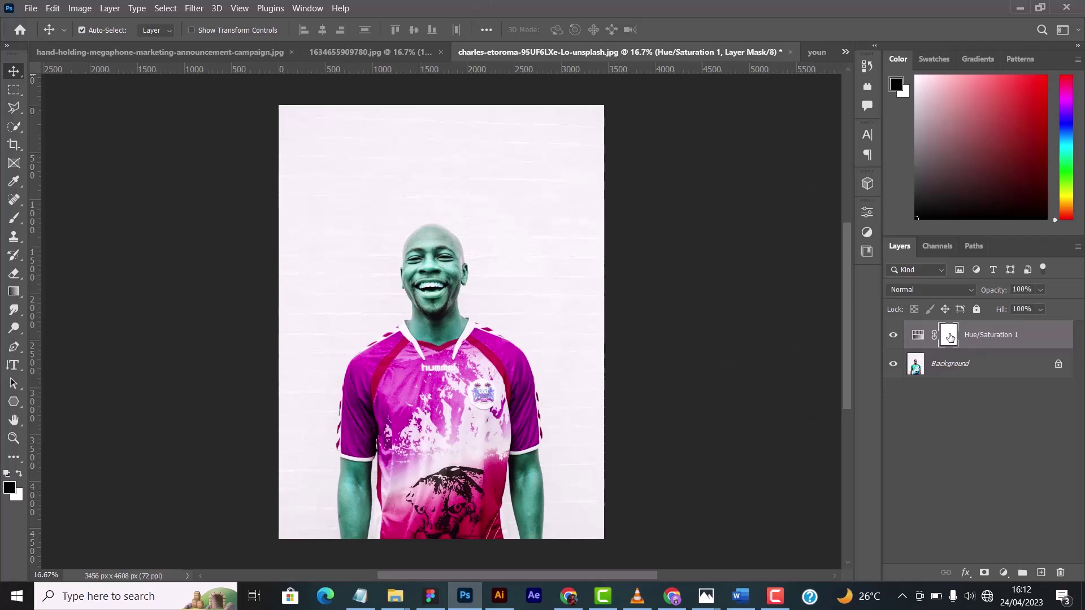
key("ctrl")
key("ctrl+i")
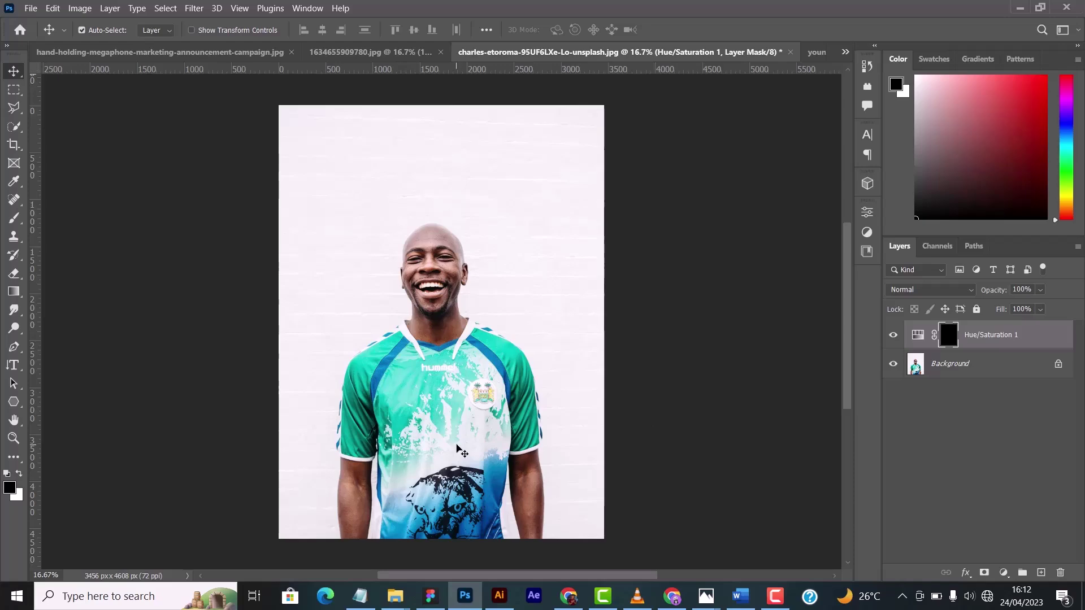
Paint white on the Hue/Saturation mask with a 175 px brush over the jersey's shoulders and collar area
scroll(458, 449, "up", 3)
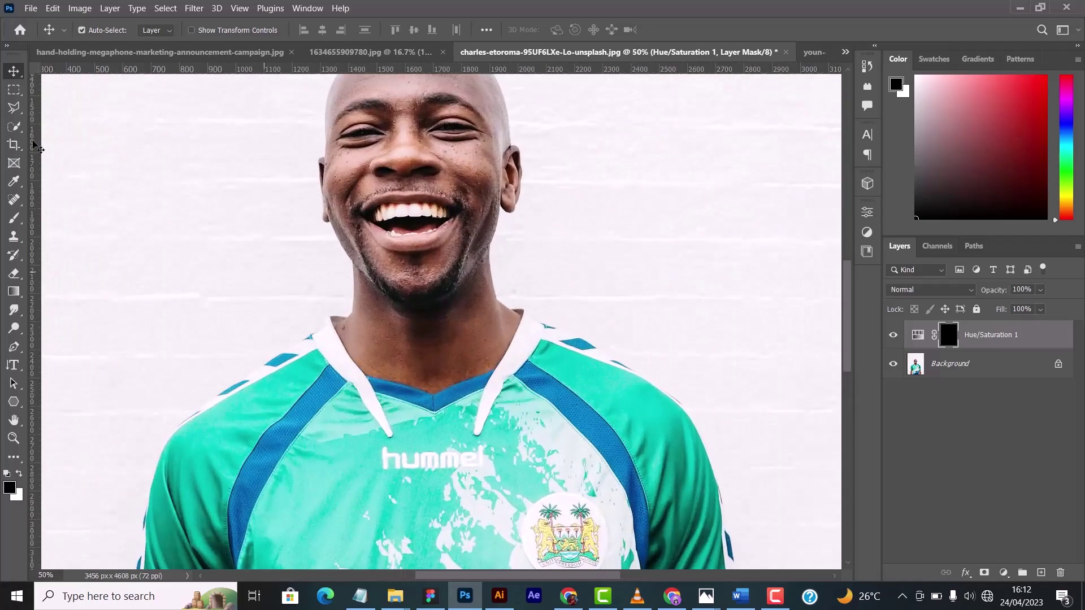
left_click(14, 217)
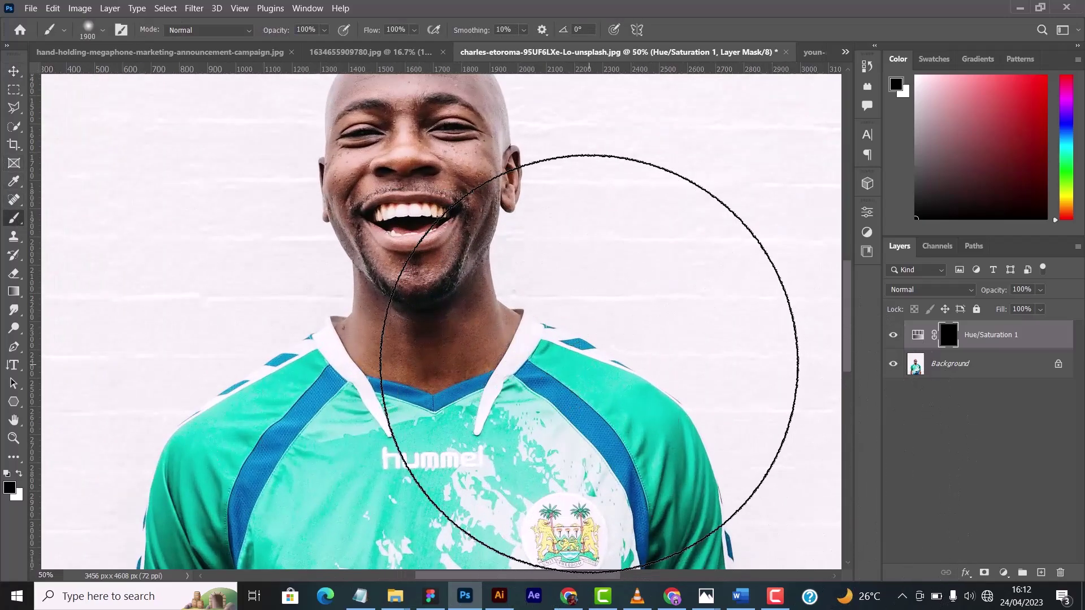
key("bracketleft")
key("bracketleft")
key("bracketleft")
key("bracketleft")
key("bracketleft")
key("bracketleft")
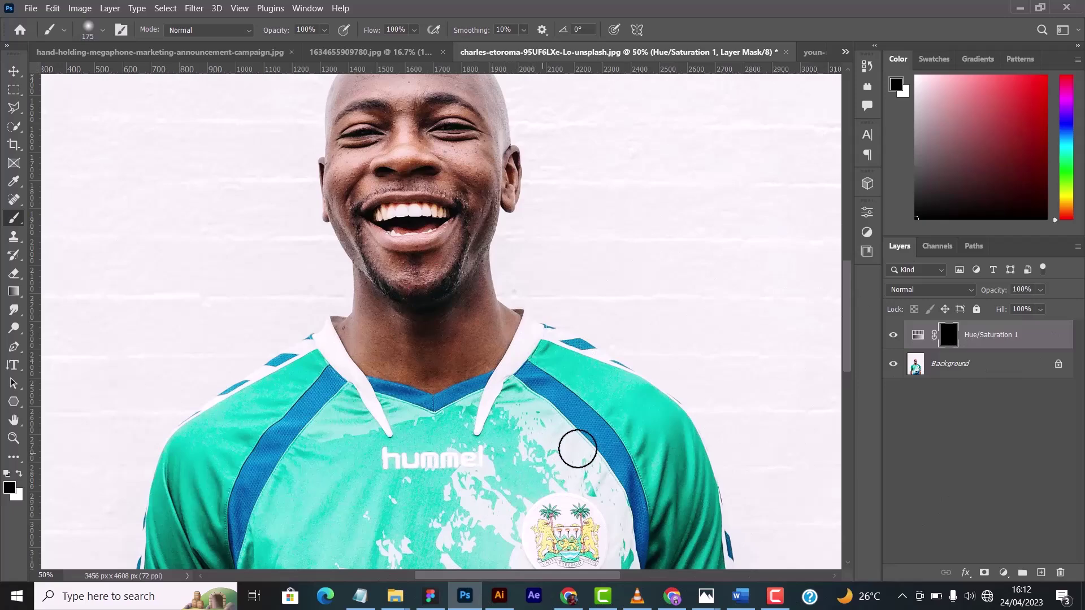
scroll(63, 433, "down", 2)
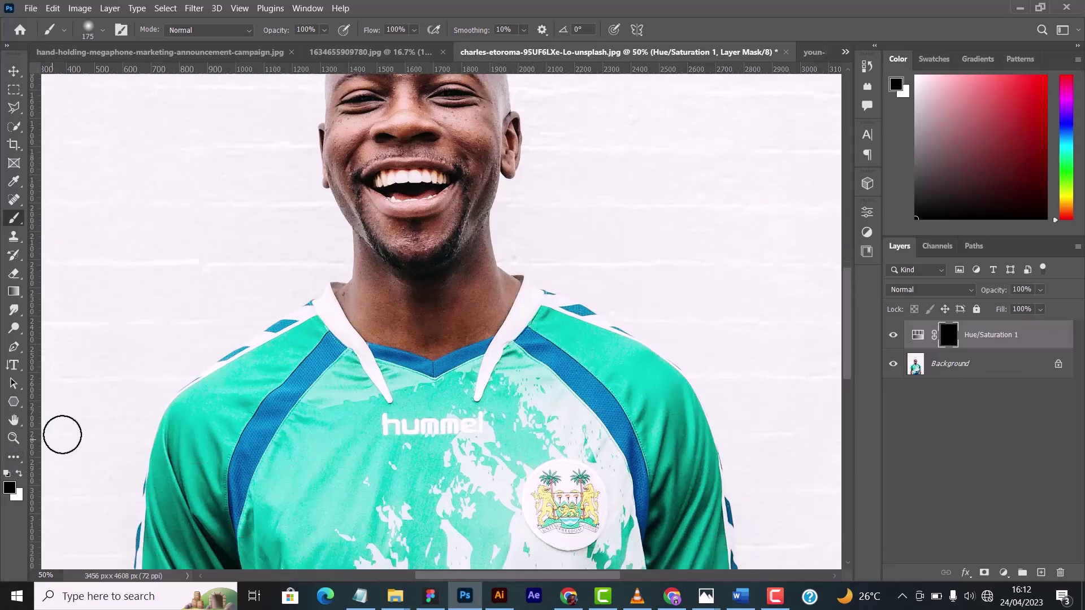
key("x")
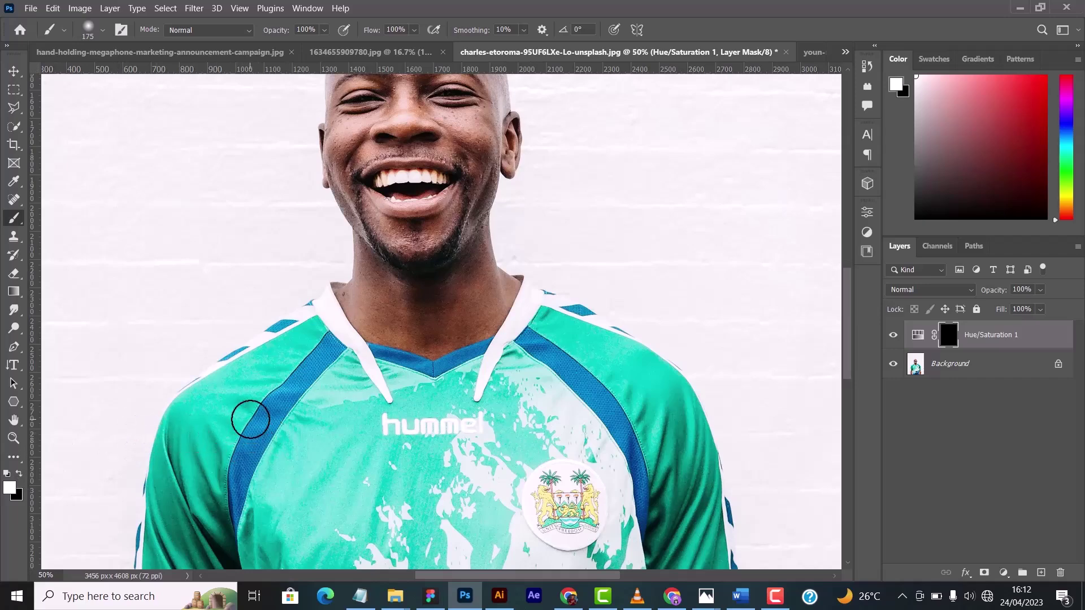
mouse_move(249, 419)
left_mouse_down()
mouse_move(228, 435)
mouse_move(269, 391)
mouse_move(198, 440)
mouse_move(239, 381)
mouse_move(200, 429)
mouse_move(207, 414)
mouse_move(189, 480)
left_mouse_up()
mouse_move(254, 500)
left_mouse_down()
mouse_move(229, 520)
mouse_move(240, 473)
mouse_move(273, 431)
mouse_move(308, 494)
mouse_move(296, 396)
mouse_move(311, 361)
mouse_move(303, 346)
mouse_move(249, 375)
mouse_move(254, 363)
mouse_move(302, 327)
mouse_move(338, 373)
left_mouse_up()
mouse_move(344, 438)
left_mouse_down()
mouse_move(365, 409)
mouse_move(362, 368)
mouse_move(434, 397)
mouse_move(377, 394)
mouse_move(428, 387)
mouse_move(332, 376)
mouse_move(440, 383)
mouse_move(531, 333)
mouse_move(536, 306)
mouse_move(541, 334)
mouse_move(545, 317)
mouse_move(630, 391)
mouse_move(532, 297)
mouse_move(576, 343)
left_mouse_up()
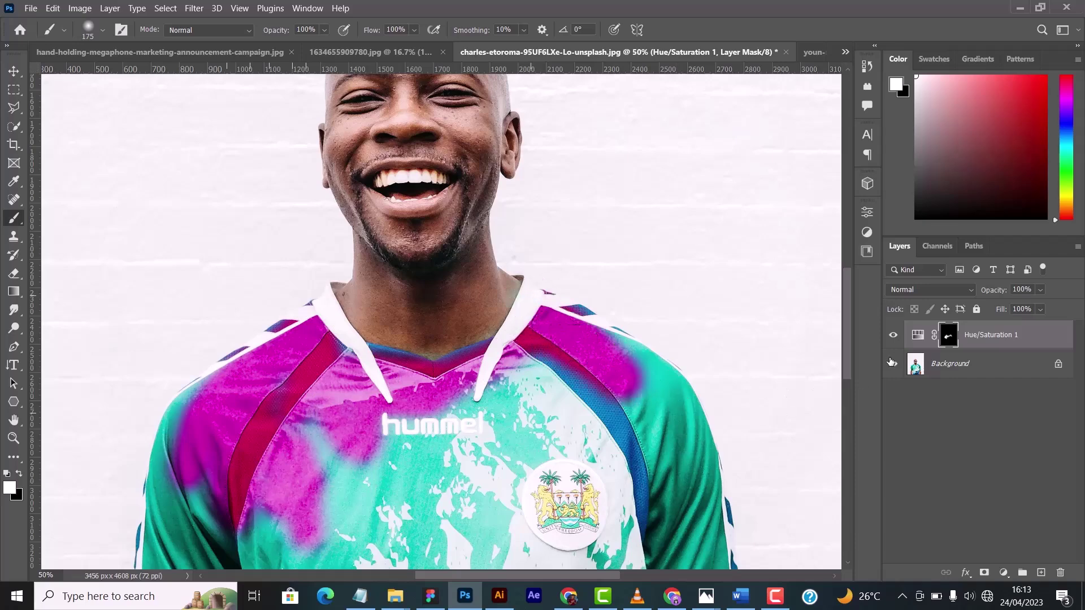
Extend the white mask painting across the jersey's chest around the hummel lettering and towards the crest
scroll(439, 226, "up", 5)
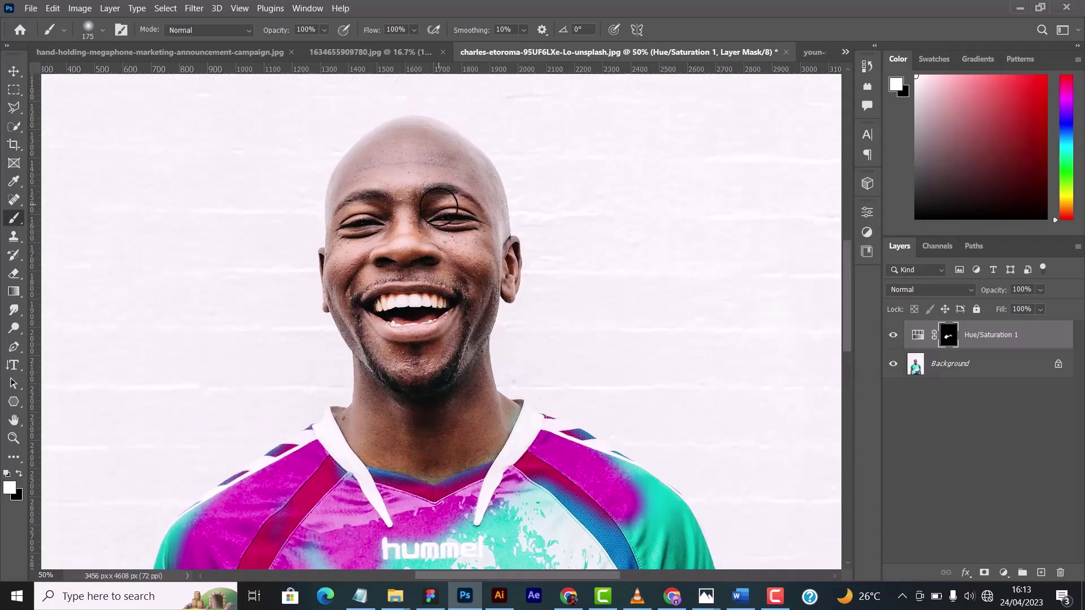
scroll(439, 241, "down", 3)
scroll(434, 274, "up", 3)
scroll(434, 274, "down", 2)
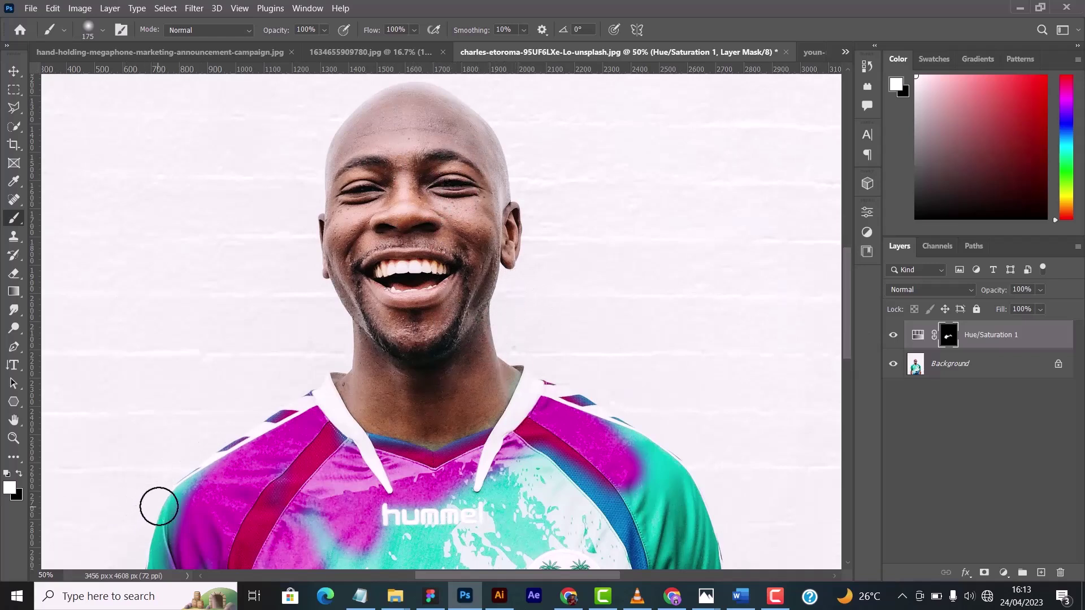
scroll(358, 387, "down", 2)
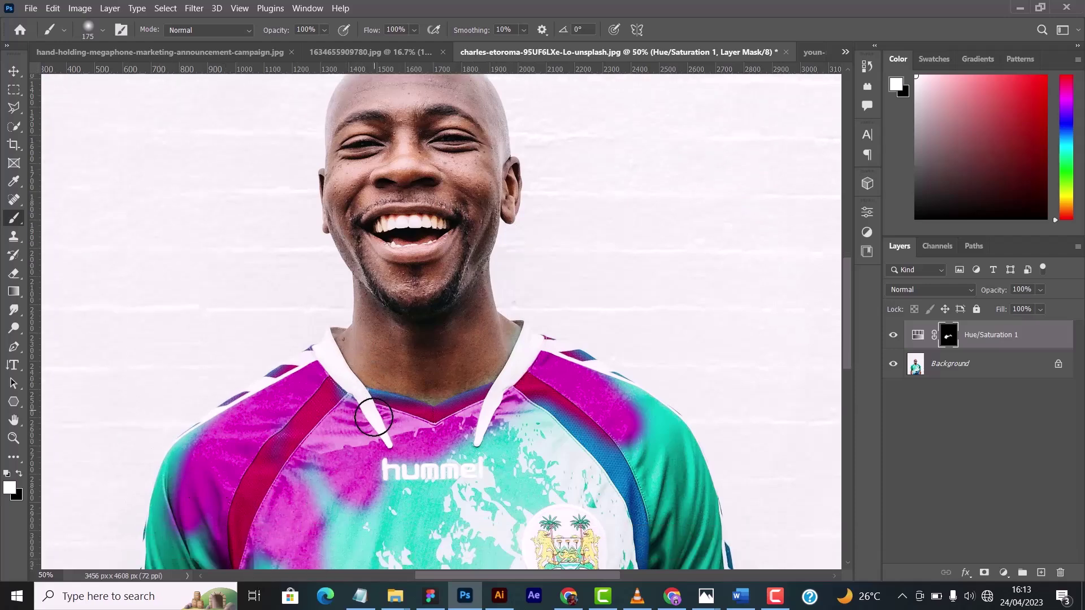
scroll(399, 448, "down", 4)
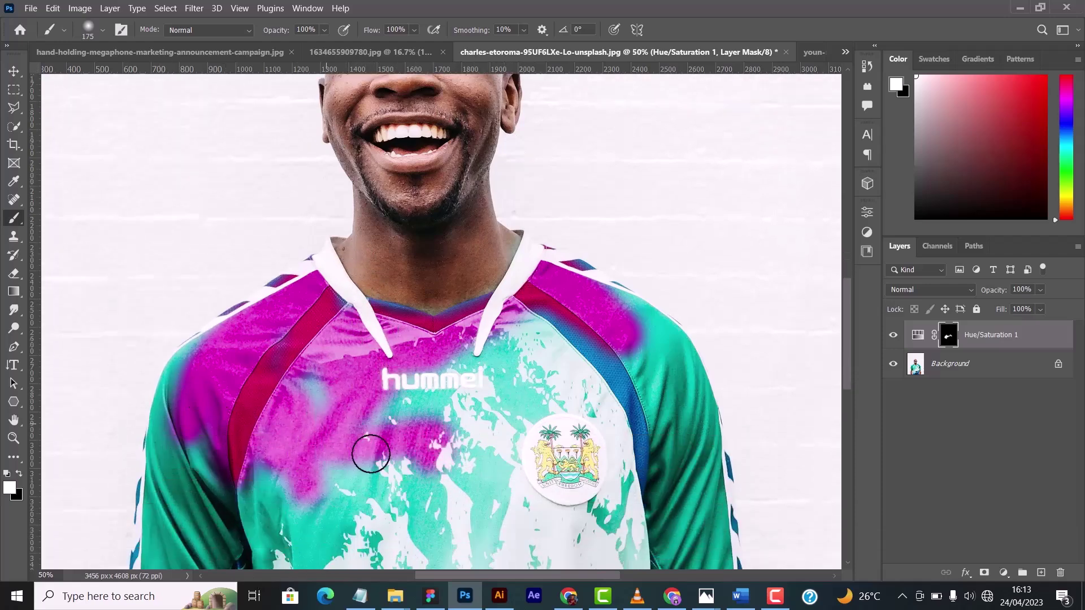
scroll(598, 424, "down", 4)
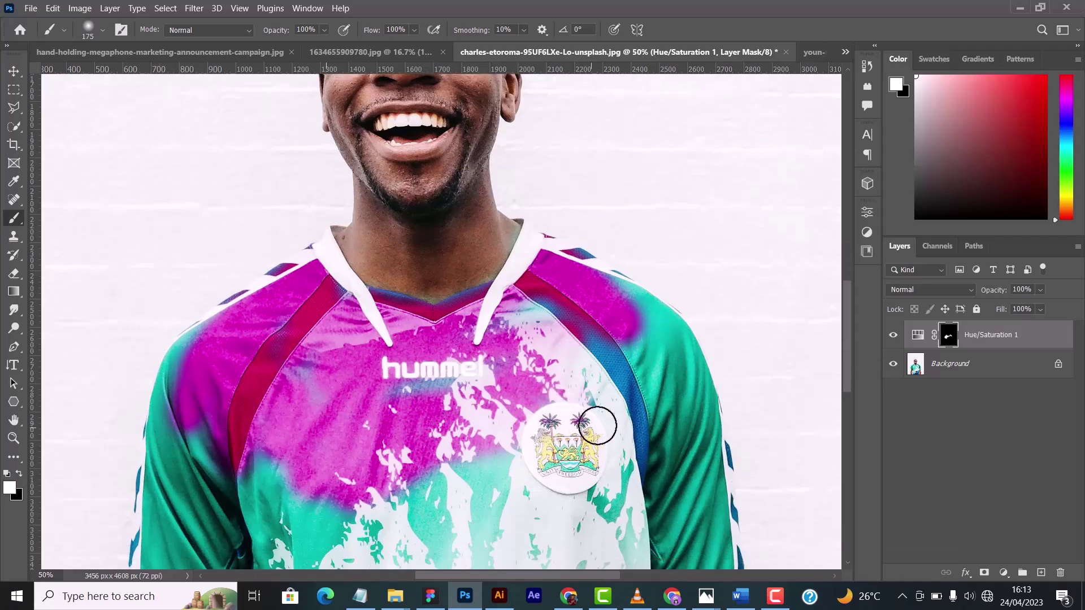
Enlarge the brush and paint the mask white over the crest, the rest of the chest and the upper sleeves
key("ctrl+minus")
key("bracketright")
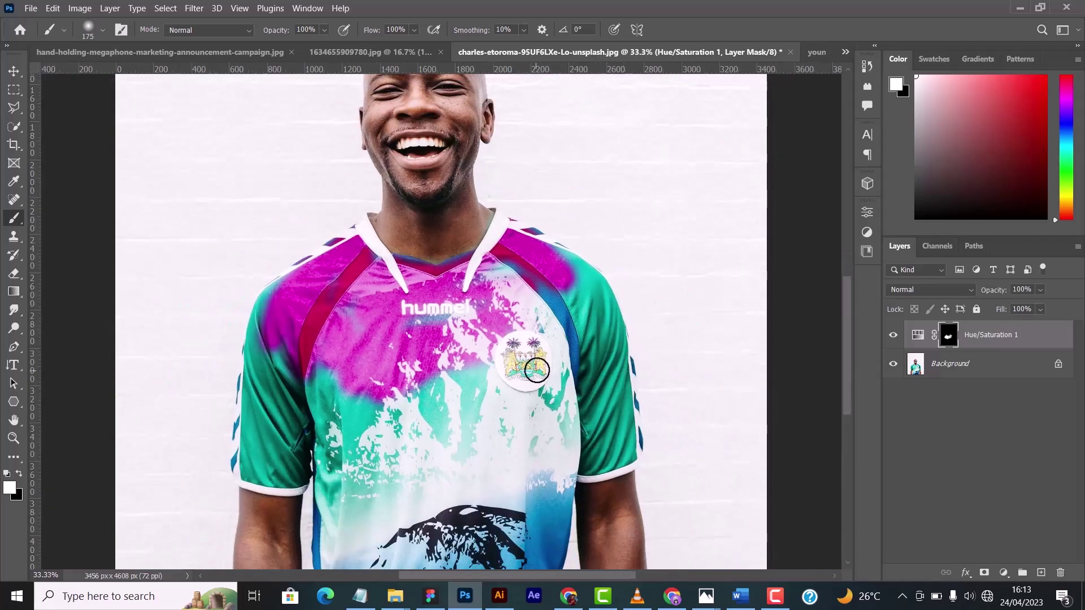
key("bracketright")
key("bracketright")
key("bracketright")
key("bracketright")
key("bracketright")
key("bracketright")
key("bracketright")
key("bracketright")
mouse_move(398, 396)
left_mouse_down()
mouse_move(483, 435)
mouse_move(546, 346)
mouse_move(553, 379)
mouse_move(529, 383)
mouse_move(539, 320)
mouse_move(552, 325)
mouse_move(561, 392)
mouse_move(527, 417)
mouse_move(532, 350)
mouse_move(433, 422)
mouse_move(302, 348)
mouse_move(326, 420)
mouse_move(363, 418)
left_mouse_up()
Reduce the brush to 600 px and paint the mask white over the lower jersey and its animal print
key("bracketleft")
key("bracketleft")
key("bracketleft")
key("bracketleft")
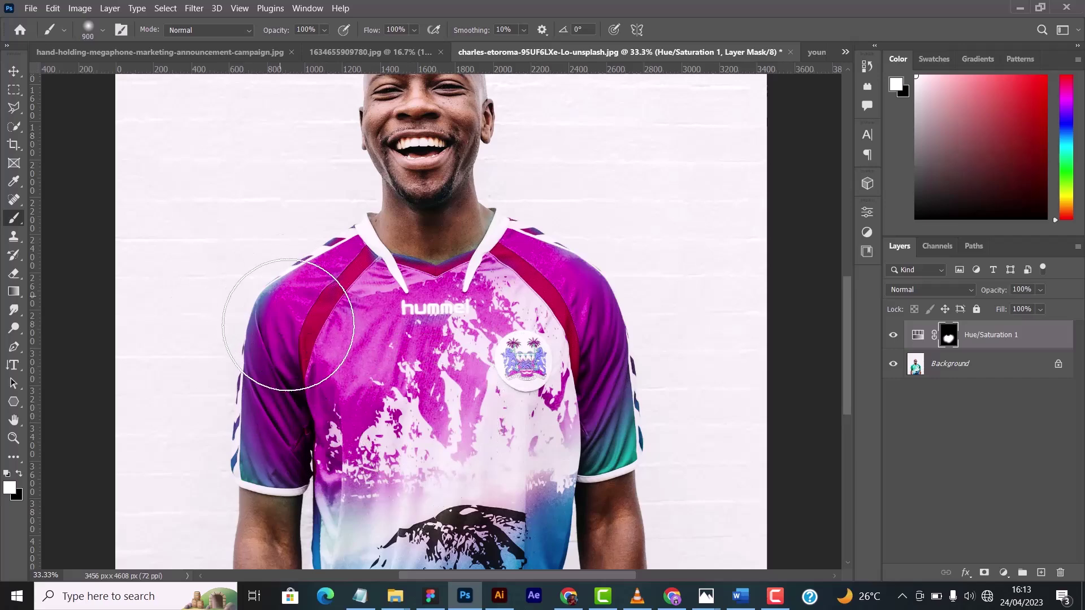
mouse_move(303, 388)
left_mouse_down()
mouse_move(267, 458)
mouse_move(358, 442)
mouse_move(376, 456)
mouse_move(378, 435)
mouse_move(356, 416)
mouse_move(362, 337)
mouse_move(399, 478)
mouse_move(384, 436)
mouse_move(394, 443)
mouse_move(461, 311)
mouse_move(517, 507)
mouse_move(508, 394)
mouse_move(529, 352)
mouse_move(514, 425)
mouse_move(511, 367)
left_mouse_up()
scroll(375, 456, "down", 5)
mouse_move(329, 506)
left_mouse_down()
mouse_move(455, 443)
mouse_move(516, 532)
left_mouse_up()
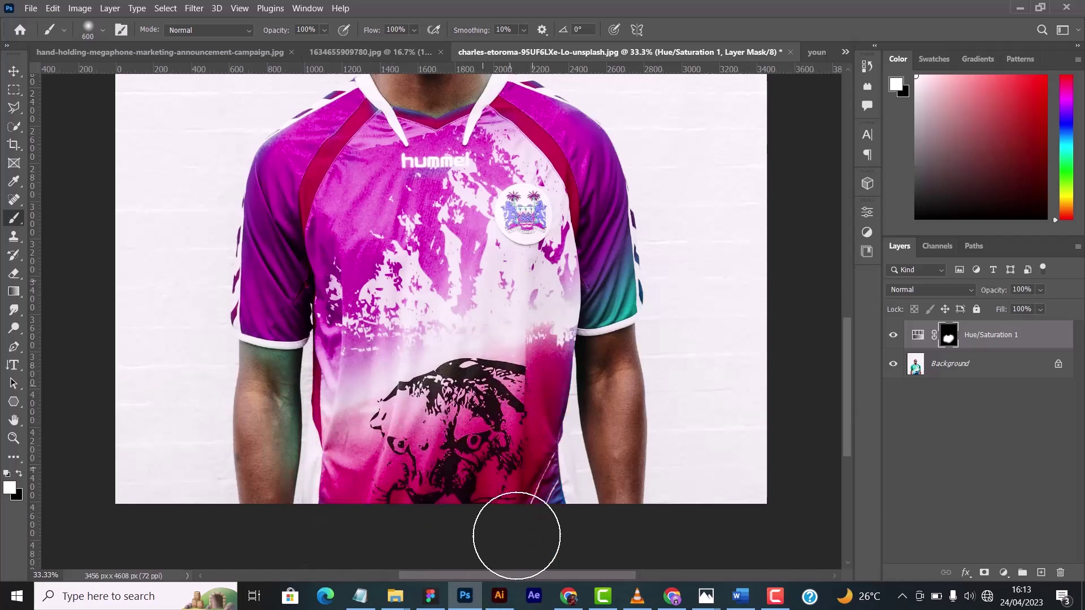
Paint the mask white over the sleeve below the crest side, finishing its striped edge with a 150 px brush
mouse_move(614, 235)
left_mouse_down()
mouse_move(620, 309)
mouse_move(593, 320)
mouse_move(614, 290)
left_mouse_up()
key("bracketleft")
key("bracketleft")
key("bracketleft")
key("bracketleft")
key("bracketleft")
key("bracketleft")
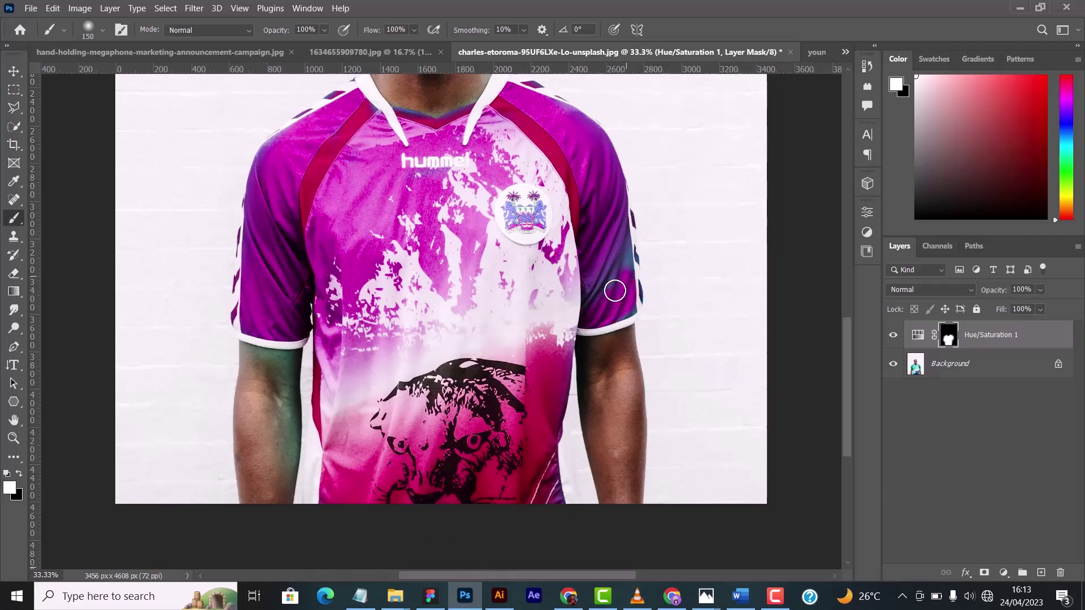
mouse_move(644, 236)
left_mouse_down()
mouse_move(628, 293)
mouse_move(628, 267)
mouse_move(628, 322)
left_mouse_up()
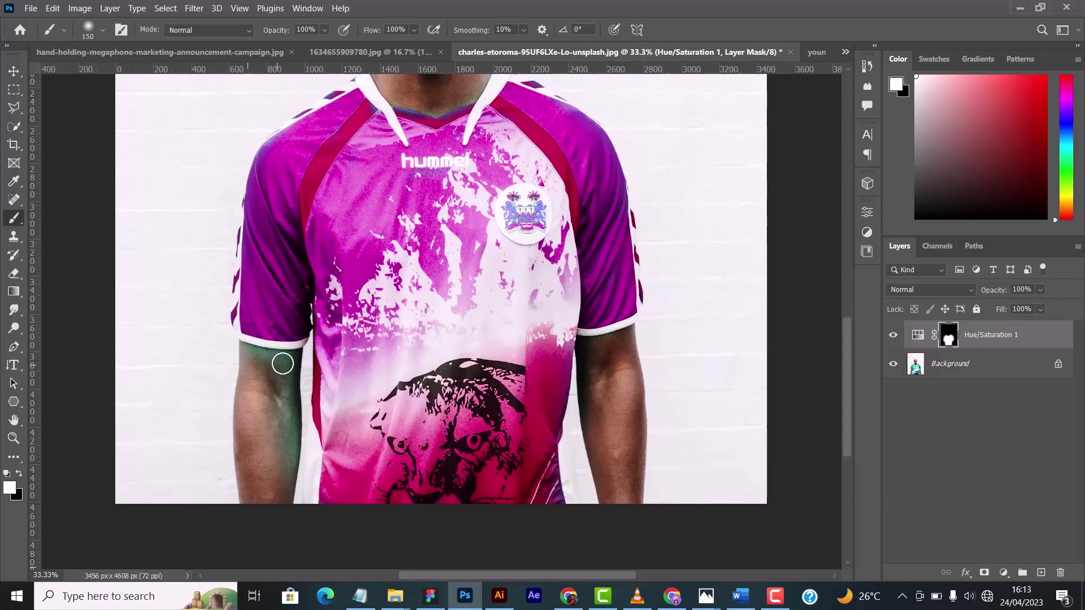
Paint black on the mask over the green-tinted arm to restore its natural skin tone
left_click_drag(277, 370, 262, 374)
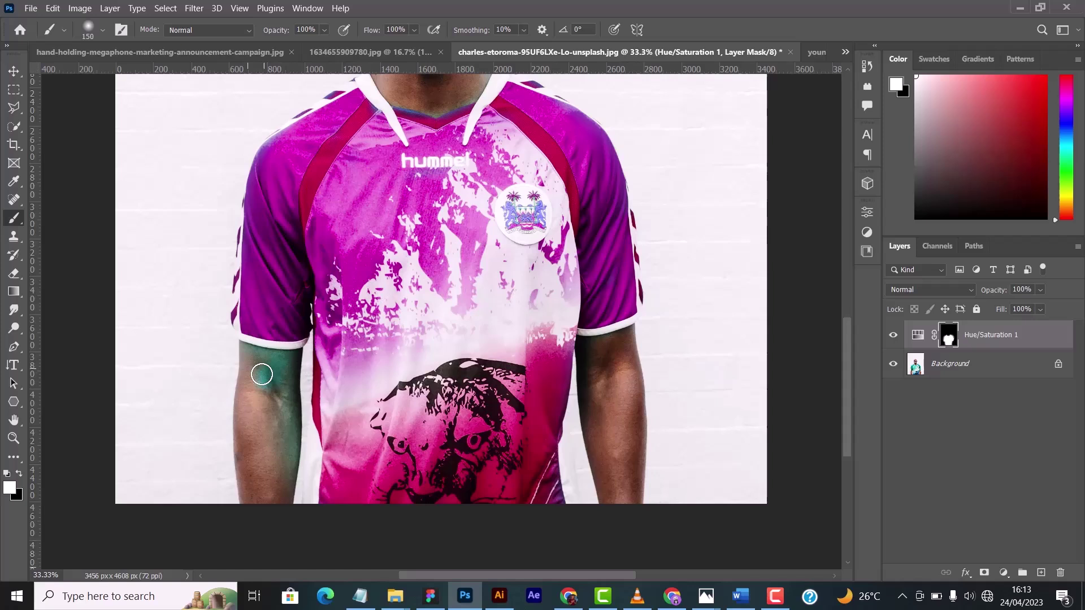
left_click(21, 473)
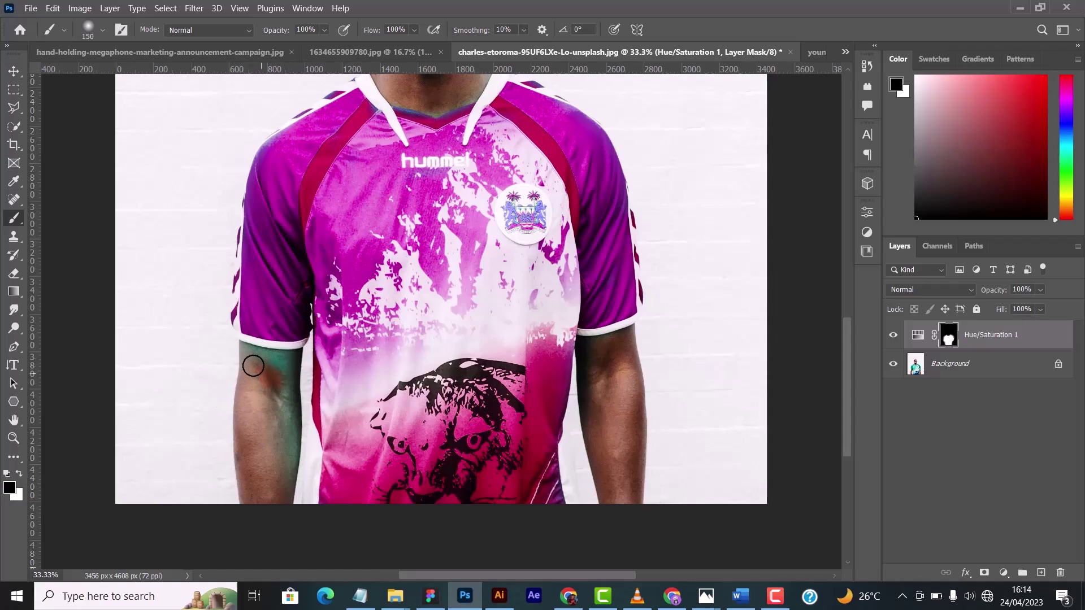
mouse_move(253, 365)
left_mouse_down()
mouse_move(240, 357)
mouse_move(283, 361)
mouse_move(248, 360)
mouse_move(288, 426)
mouse_move(286, 443)
mouse_move(290, 364)
mouse_move(277, 488)
left_mouse_up()
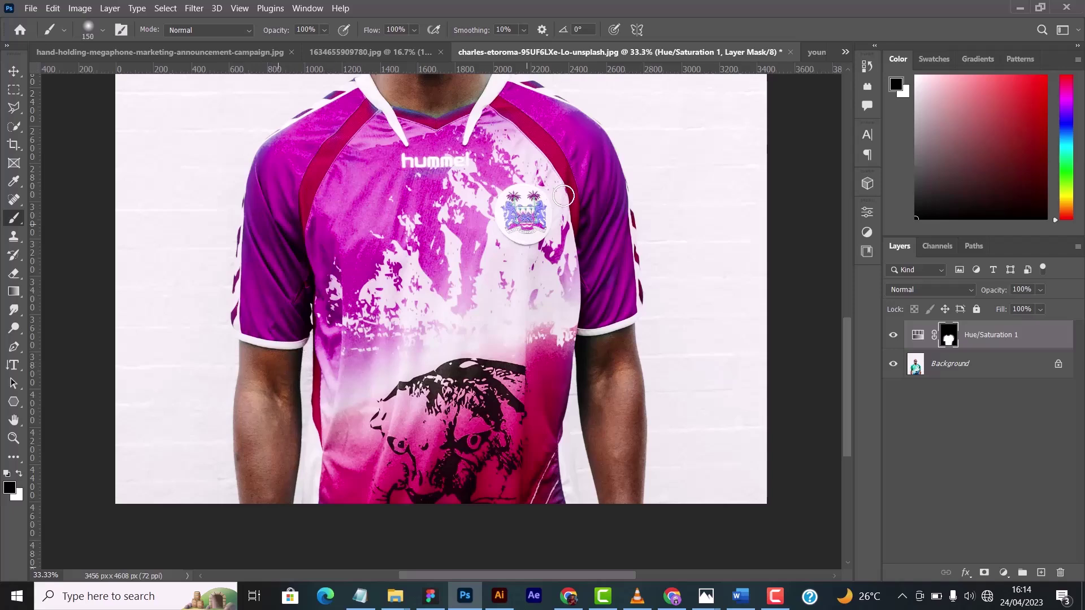
Compare the recoloured jersey with the original by hiding and showing the Hue/Saturation layer
scroll(520, 322, "up", 2)
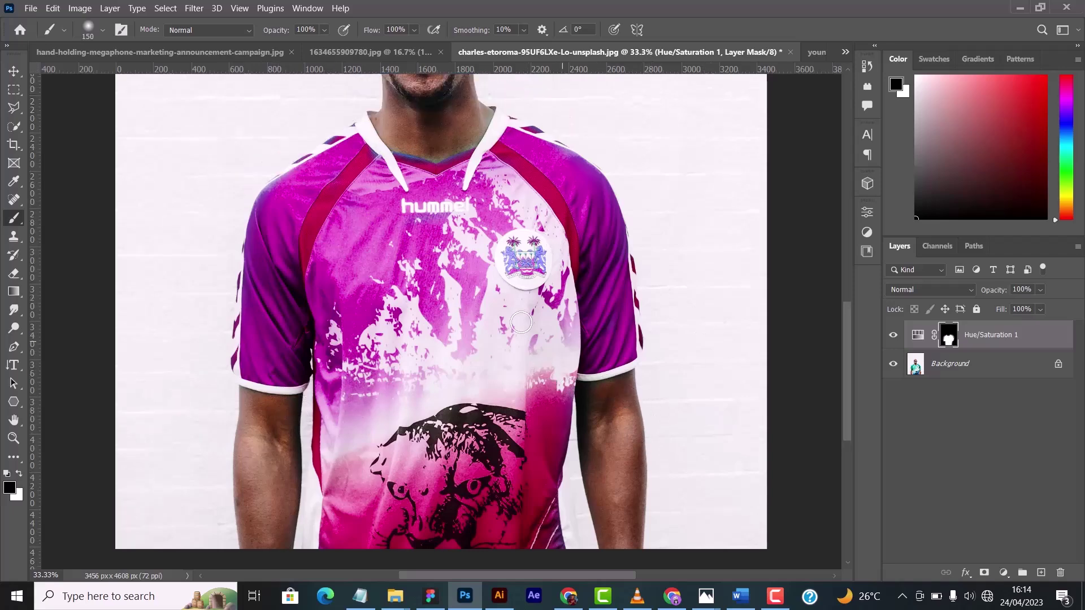
scroll(521, 323, "up", 3)
key("ctrl+minus")
key("ctrl+minus")
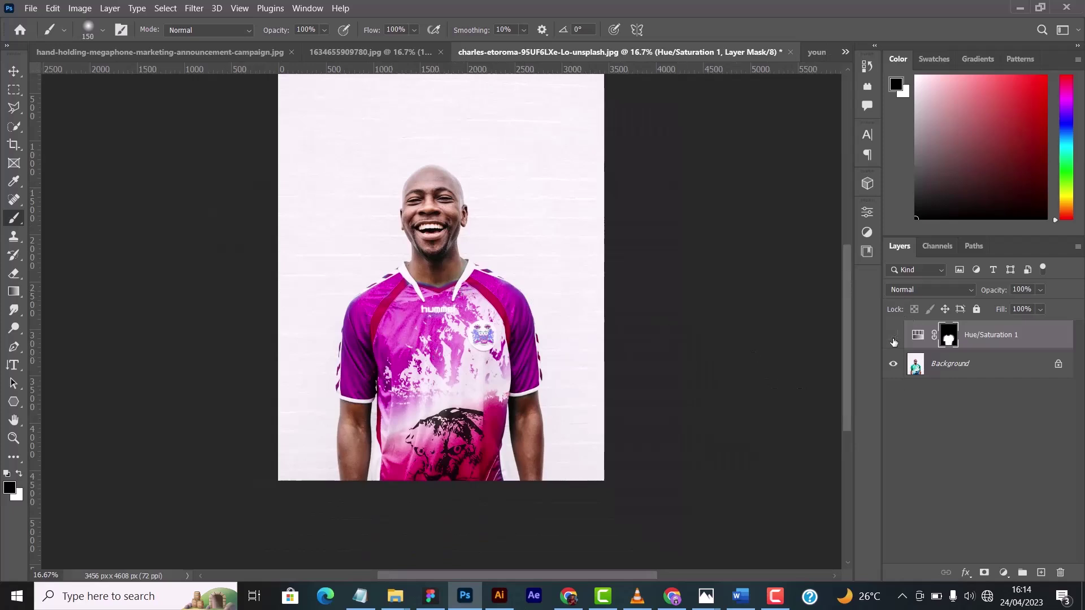
left_click(894, 339)
left_click(894, 337)
scroll(459, 290, "up", 3)
scroll(462, 293, "down", 4)
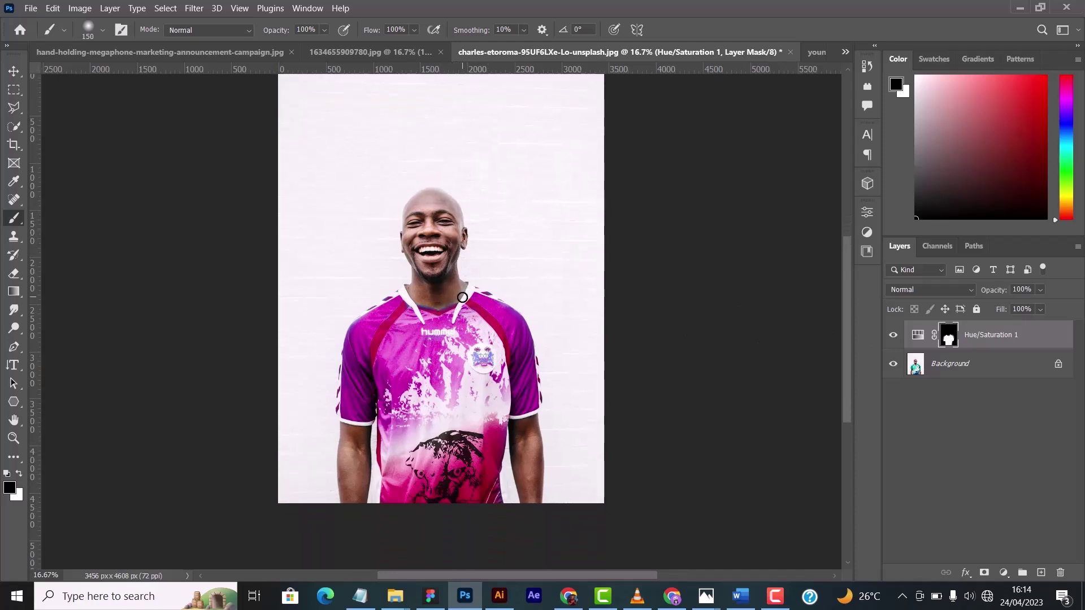
scroll(469, 289, "down", 1)
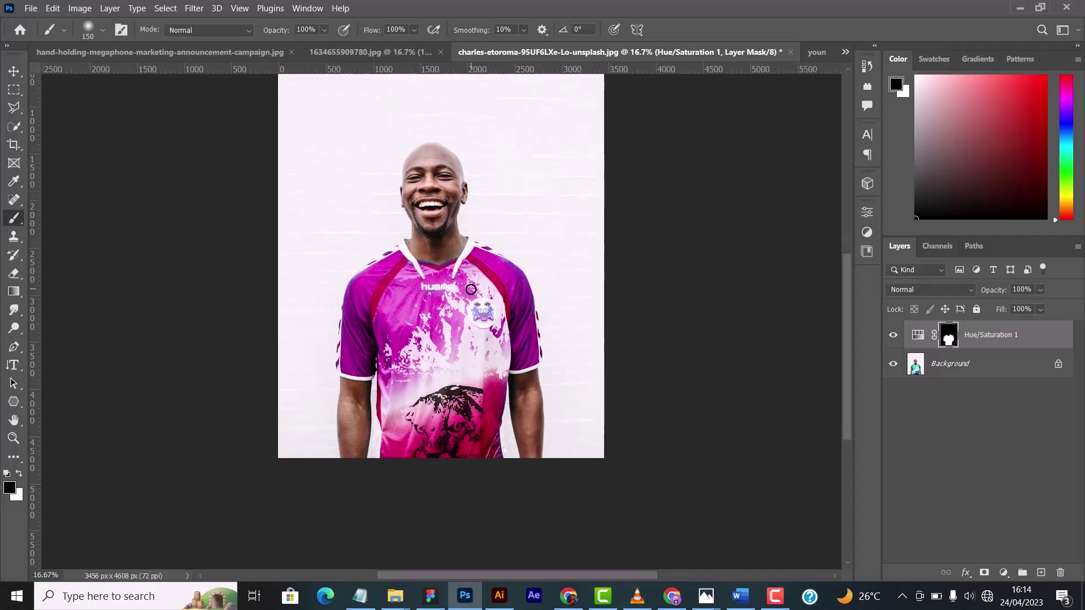
scroll(523, 283, "up", 6)
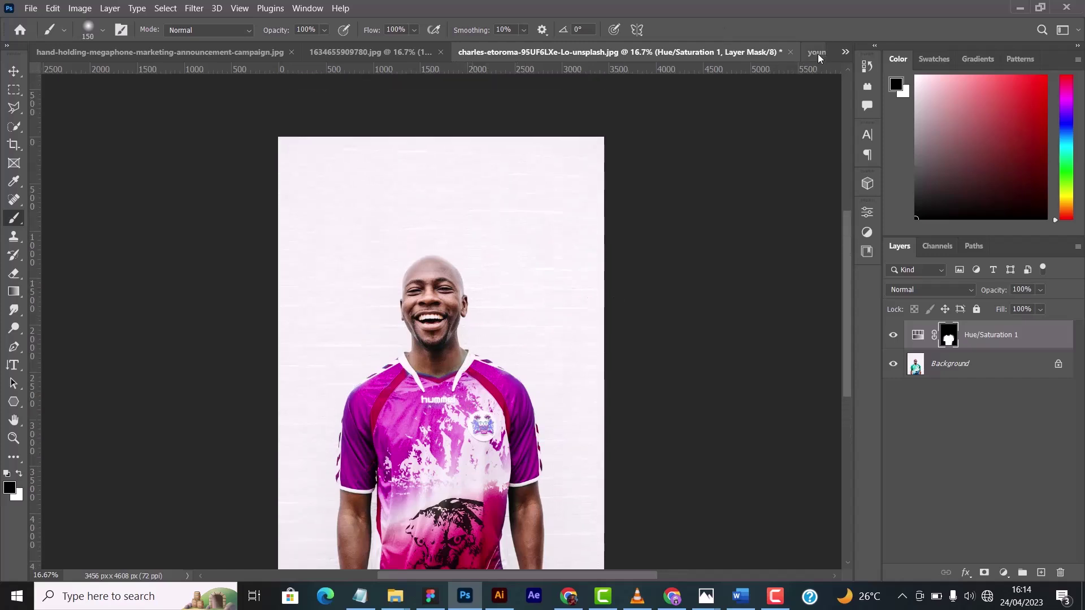
Switch to the portrait with the pink background and select the man in the purple coat using Select Subject
left_click(815, 54)
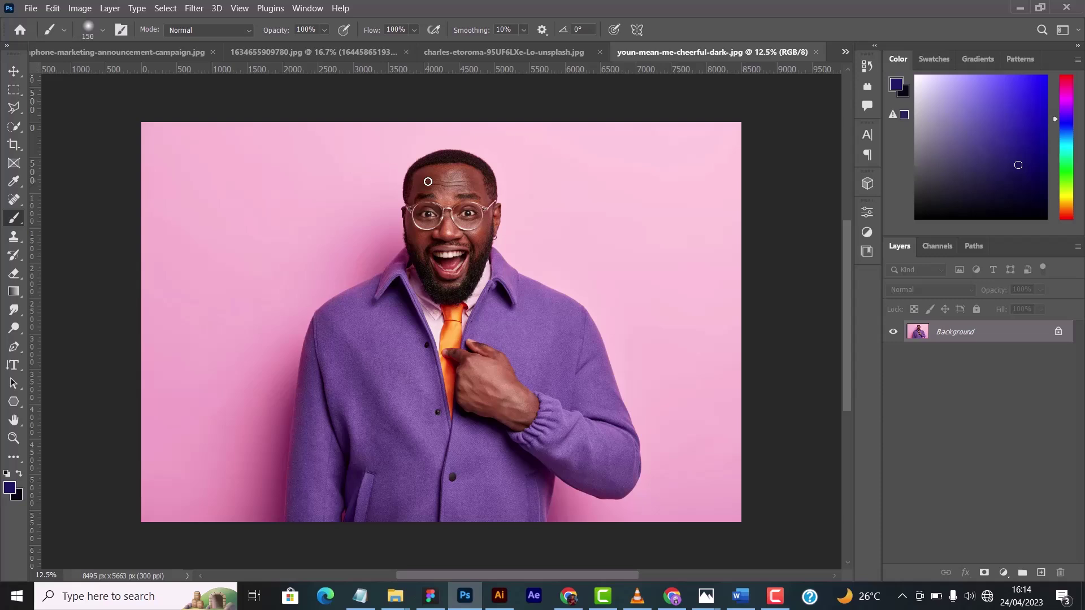
key("v")
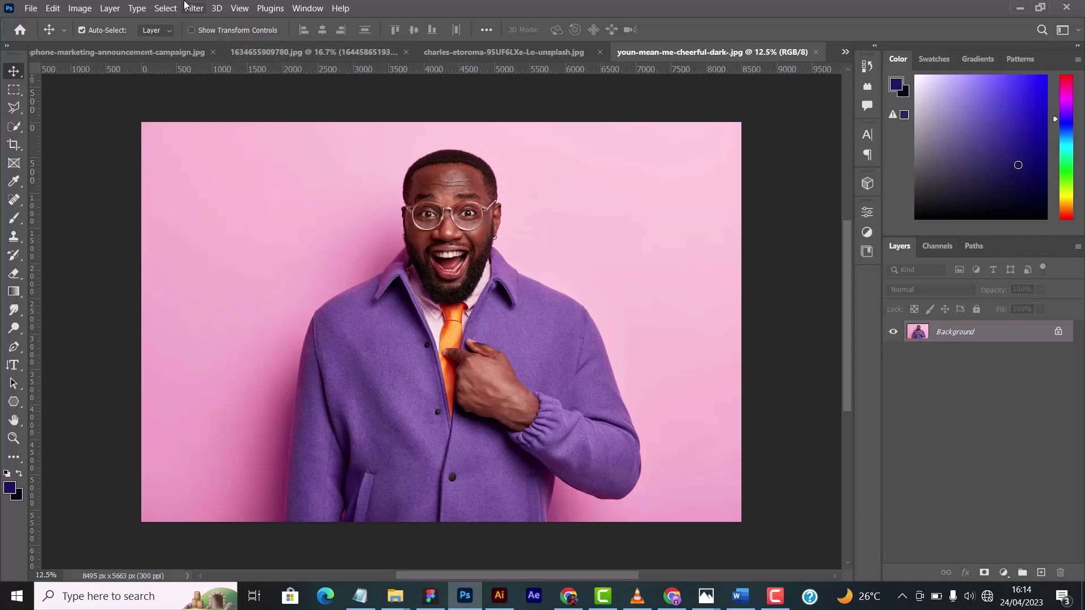
left_click(166, 8)
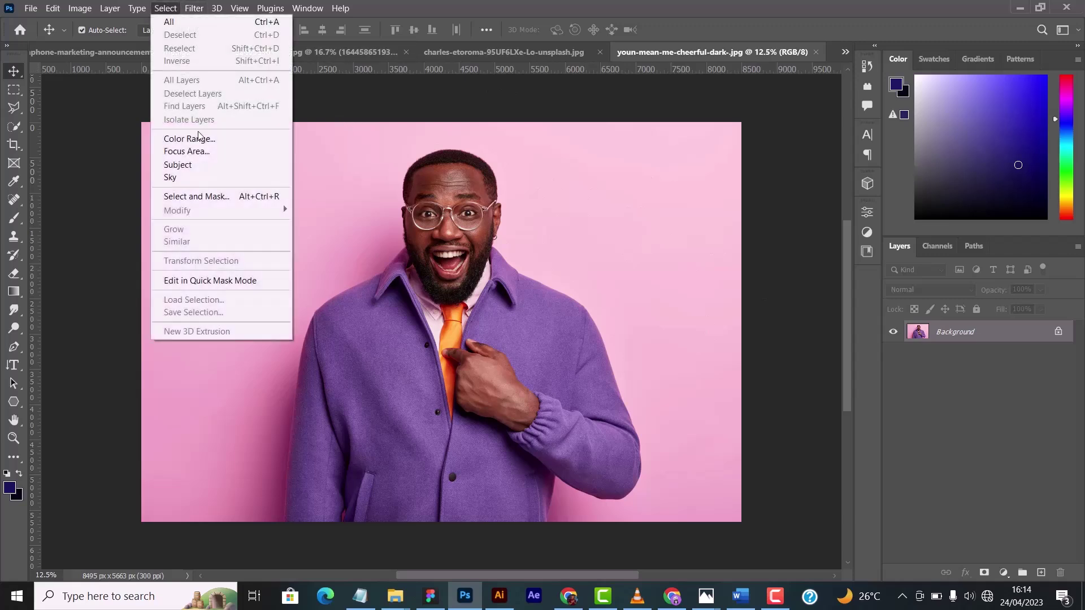
left_click(187, 165)
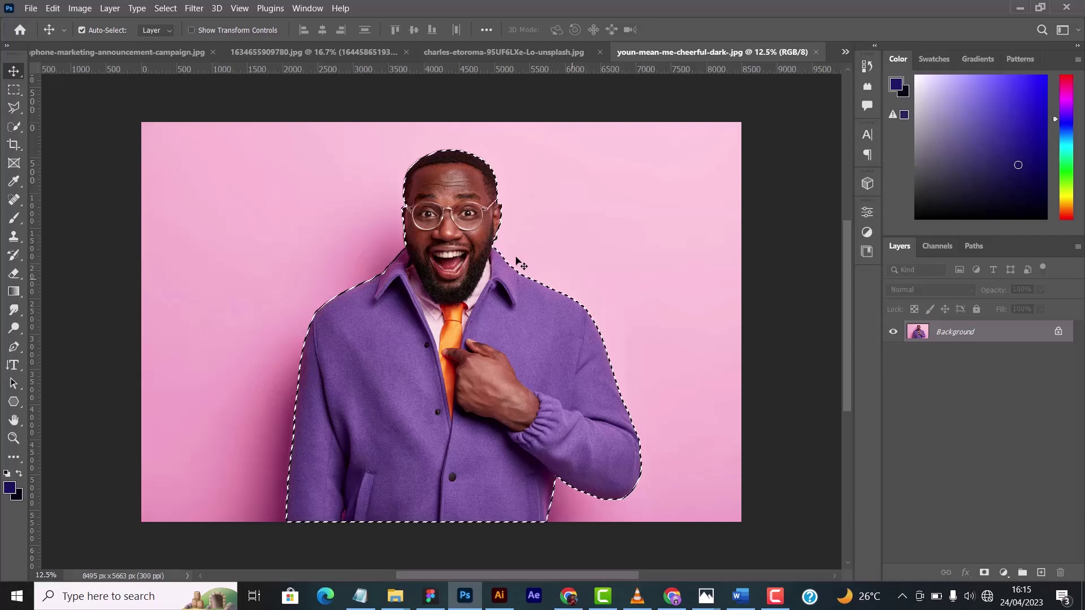
left_click(984, 574)
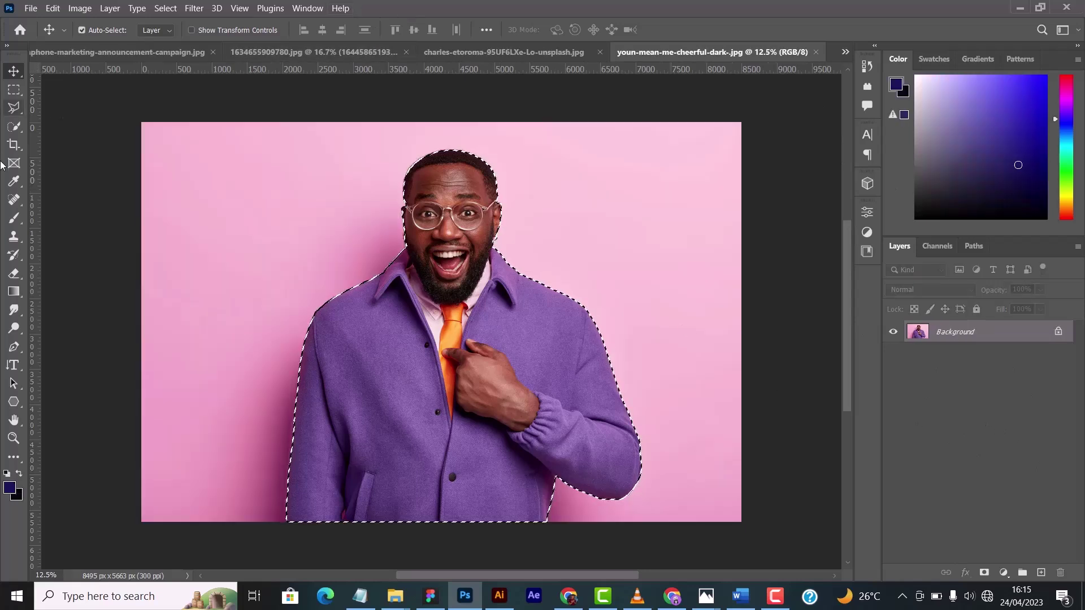
Isolate the selected man with Select and Mask, outputting the result to a new layer with a layer mask
left_click(12, 125)
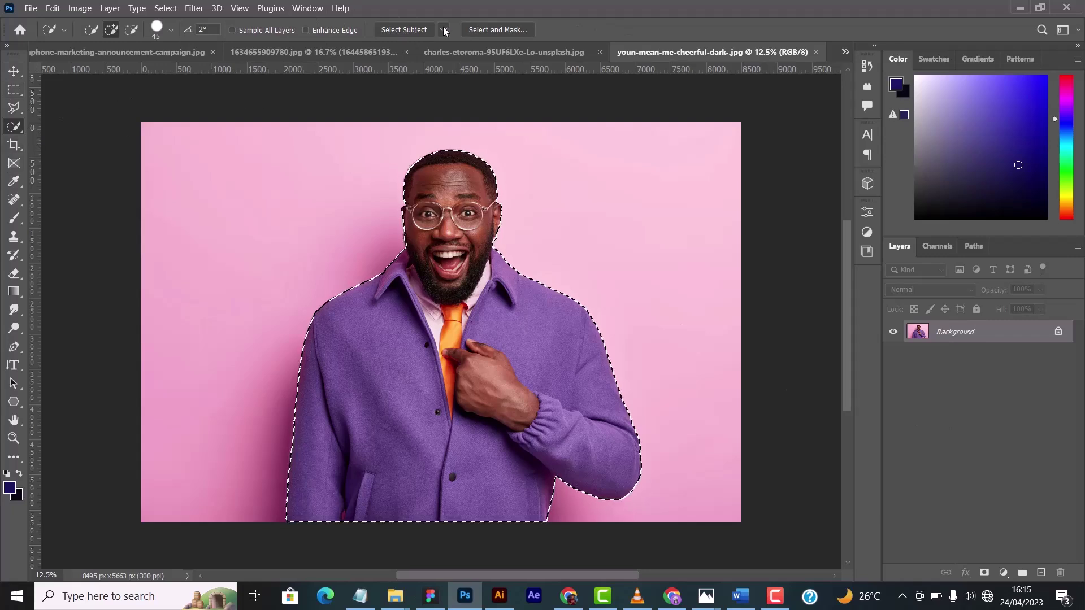
left_click(490, 29)
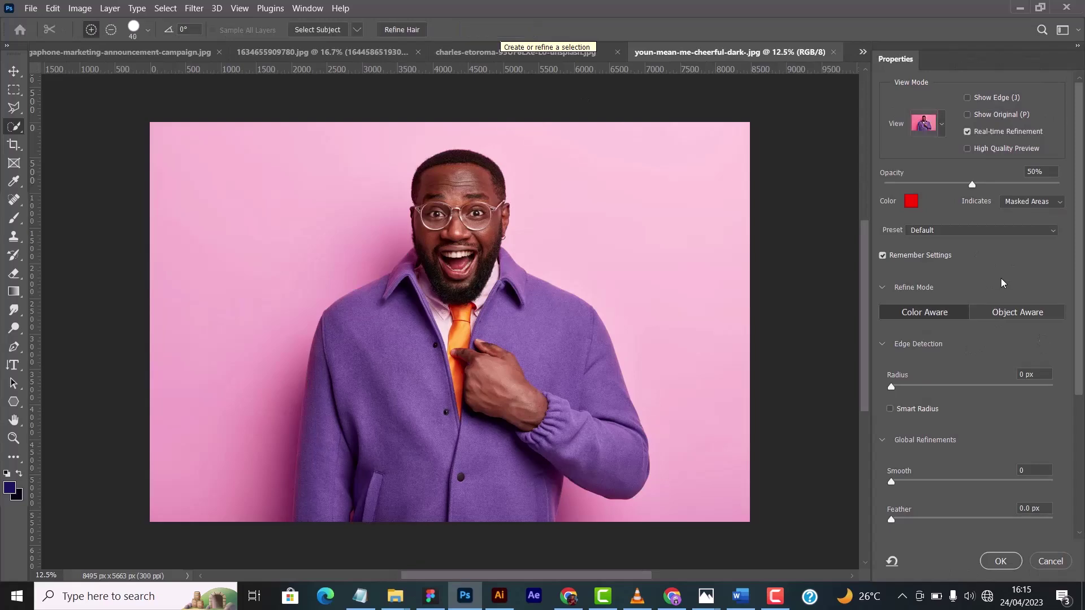
scroll(1002, 283, "down", 5)
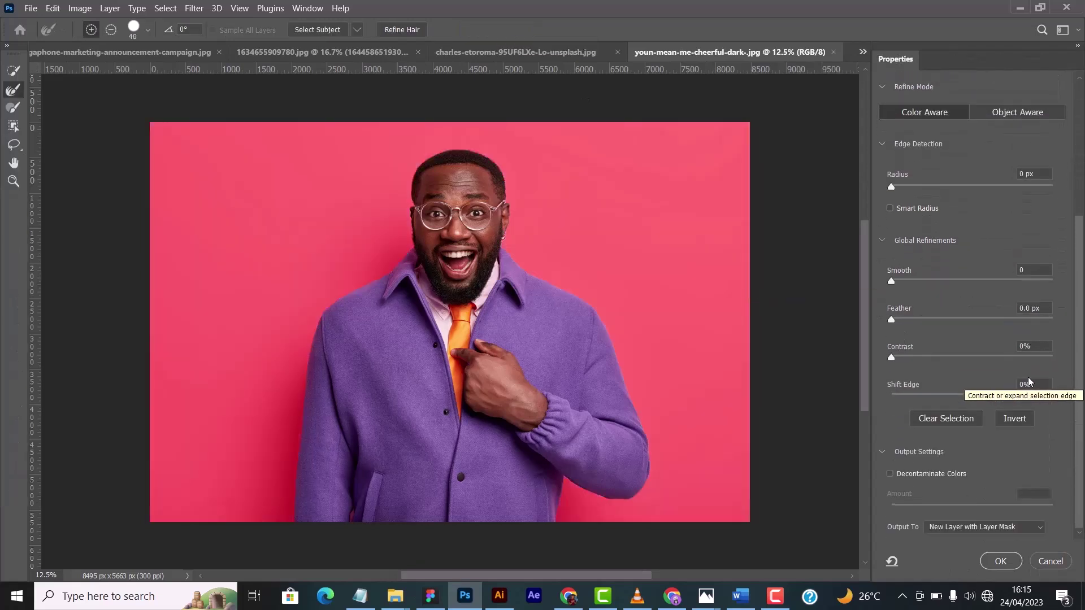
scroll(583, 274, "up", 3)
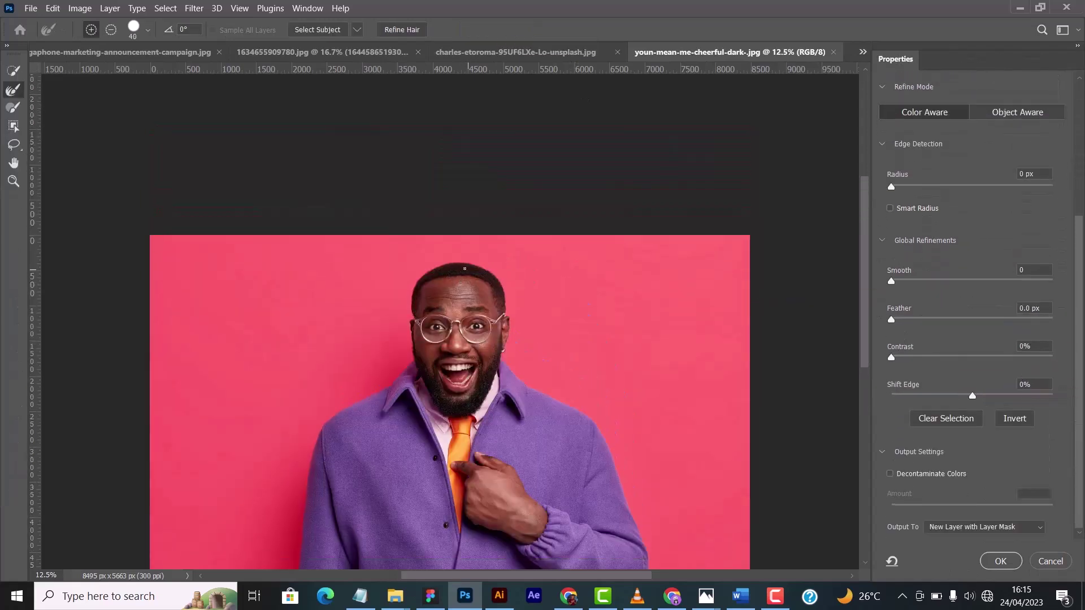
scroll(1069, 219, "up", 5)
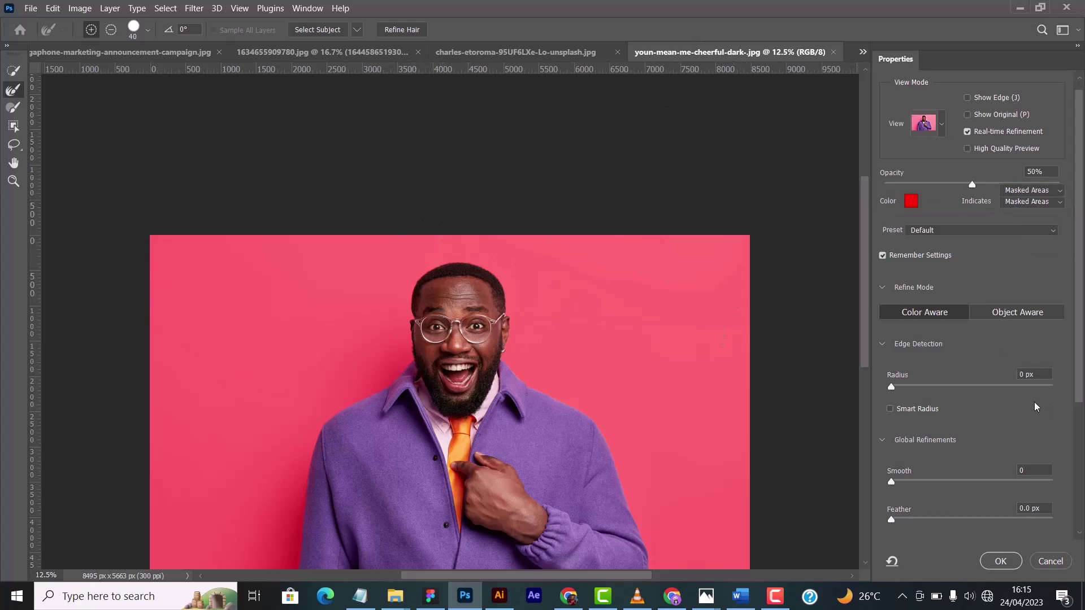
scroll(997, 374, "down", 5)
scroll(993, 365, "down", 1)
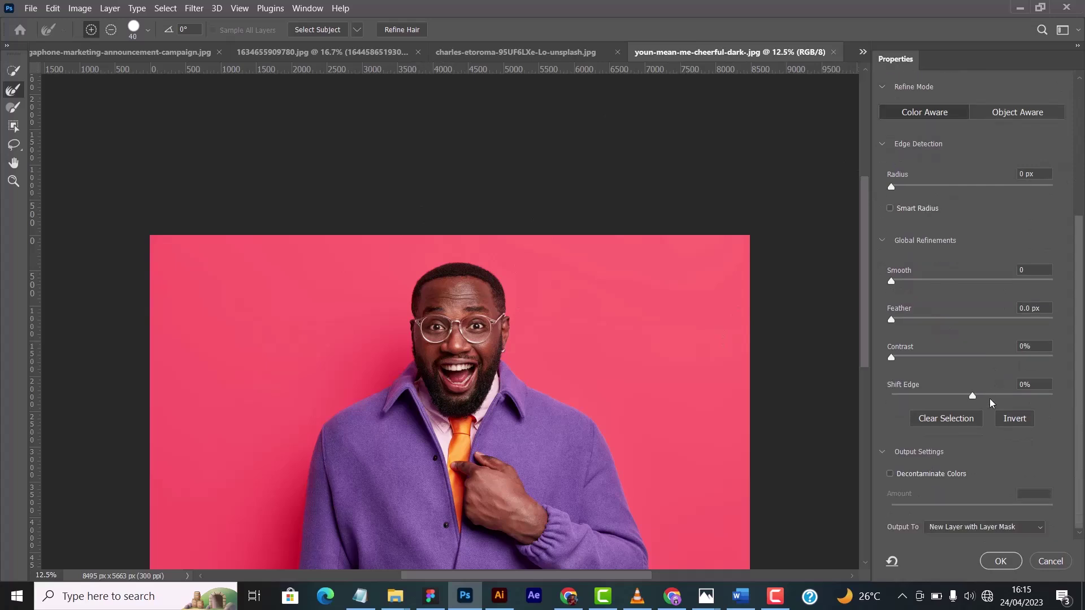
left_click(988, 527)
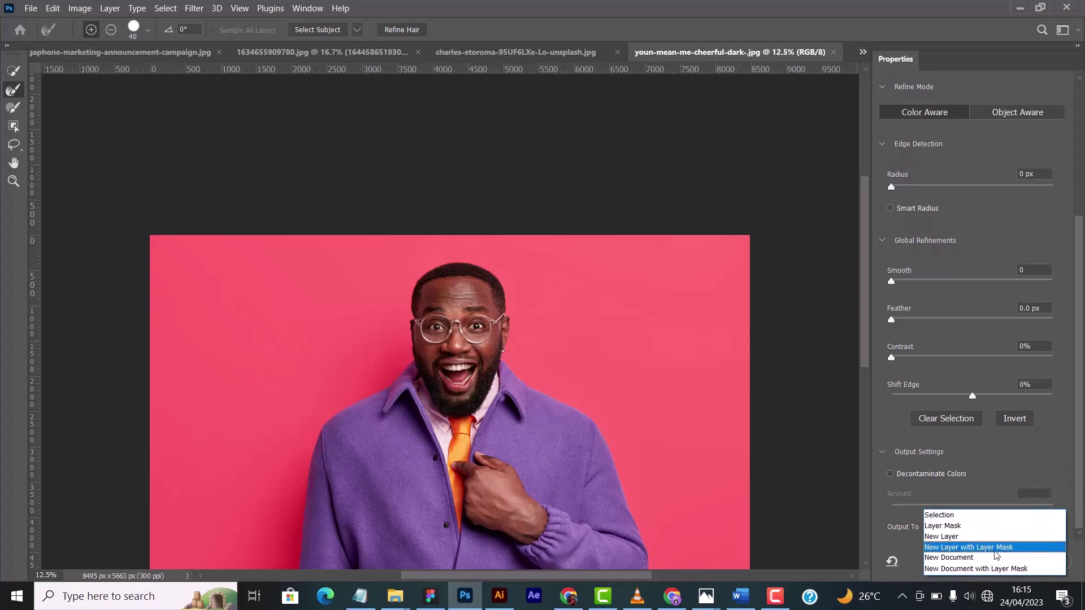
left_click(1011, 550)
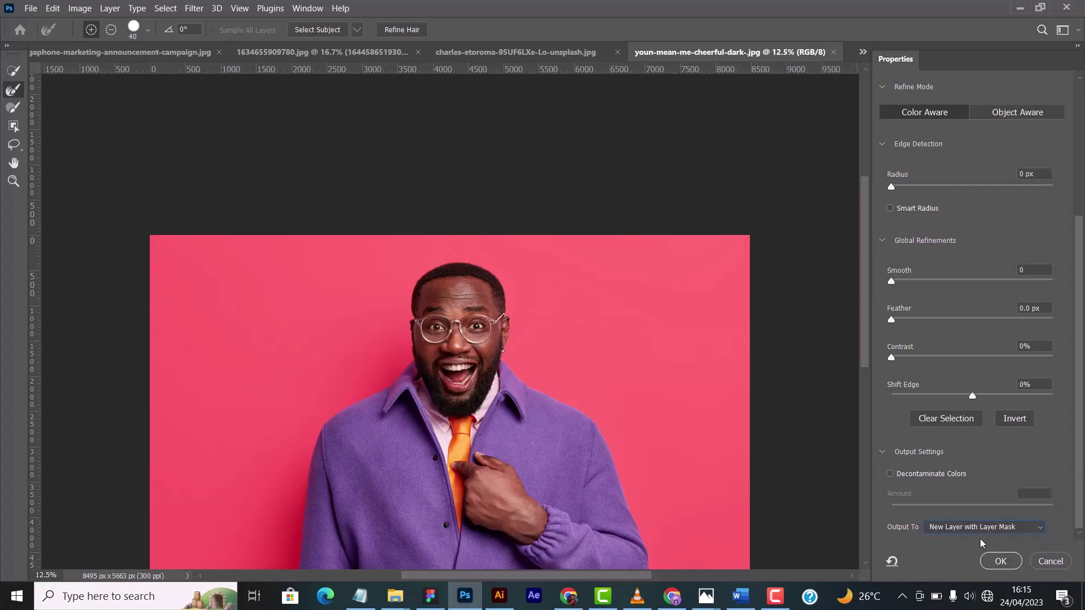
left_click(1000, 562)
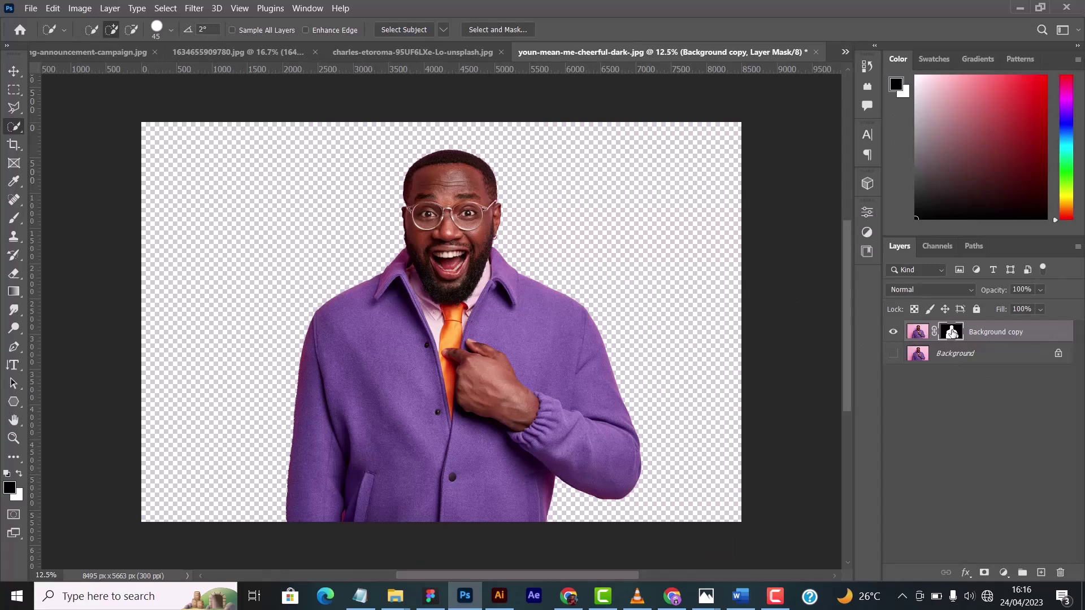
Invert the cut-out's layer mask and invert it back so the man remains isolated
key("ctrl+i")
key("ctrl+i")
left_click(14, 71)
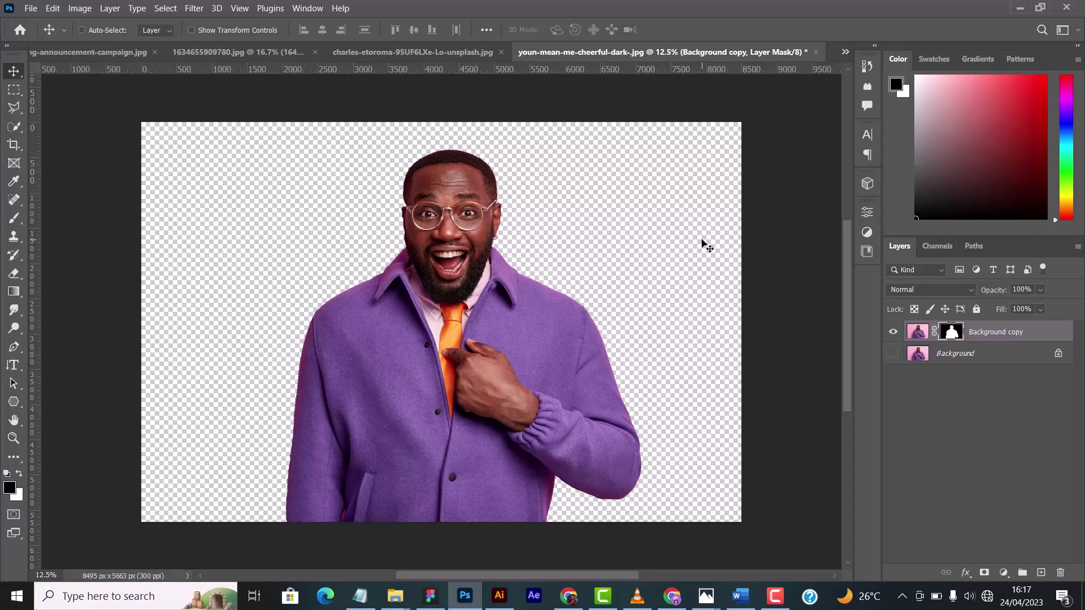
Create a new 2000 x 2000 px document at 300 pixels per centimetre with RGB color and white background contents
key("ctrl+n")
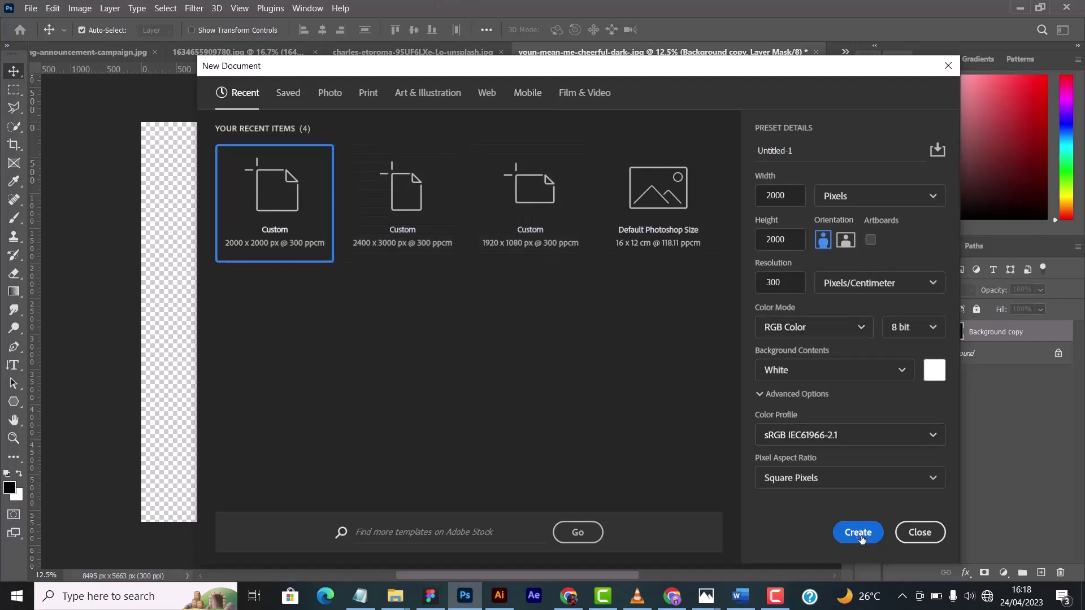
left_click(858, 533)
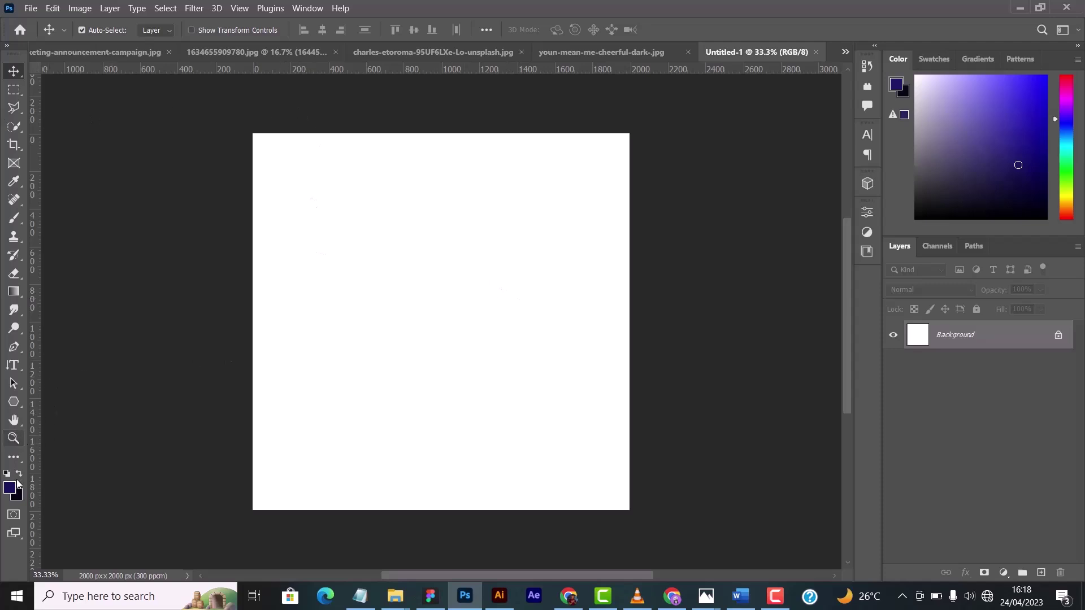
left_click(10, 489)
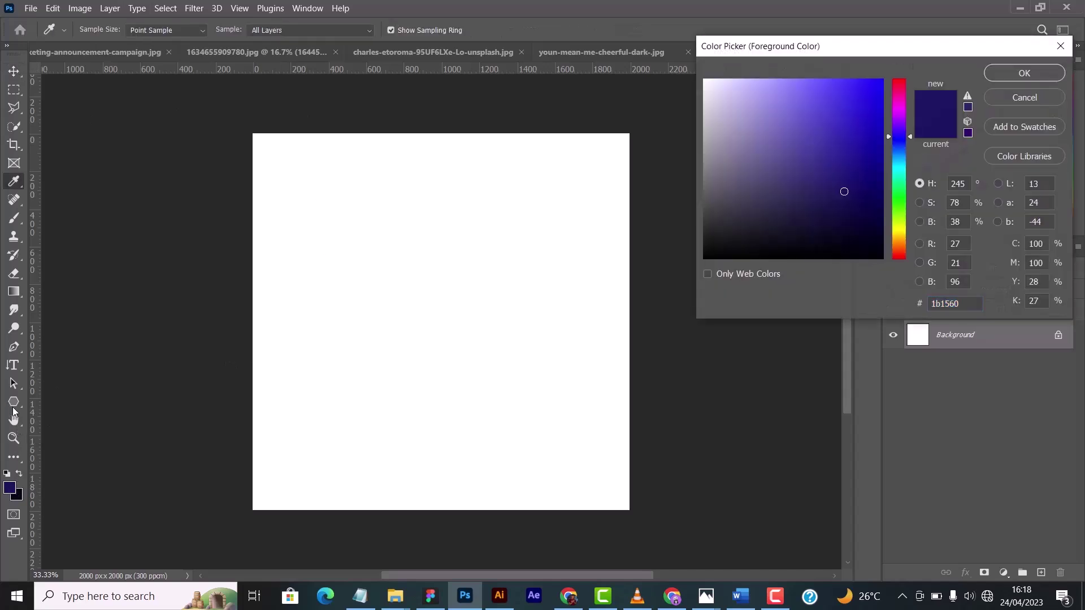
left_click(1004, 101)
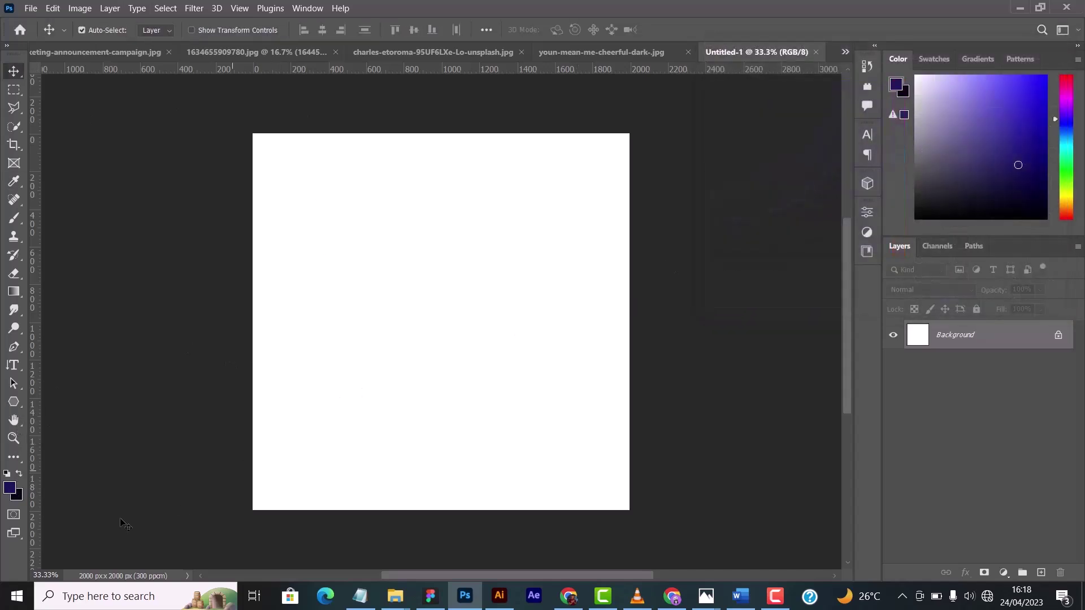
Draw a black square about 759 px wide in the upper part of the canvas with the Rectangle tool
left_click(13, 401)
right_click(14, 402)
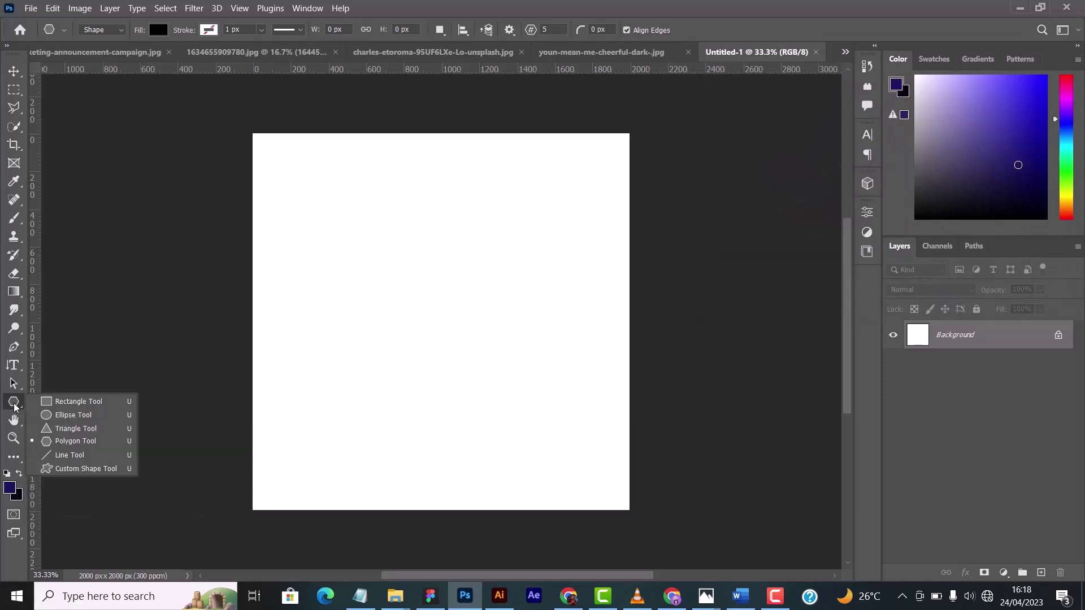
left_click(71, 402)
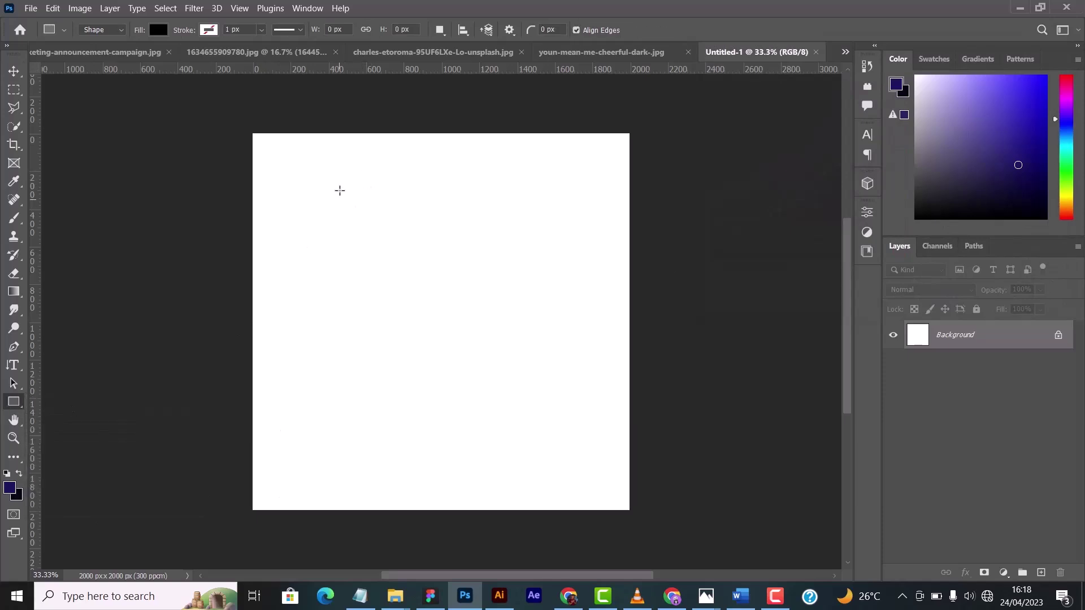
left_click_drag(323, 189, 464, 386)
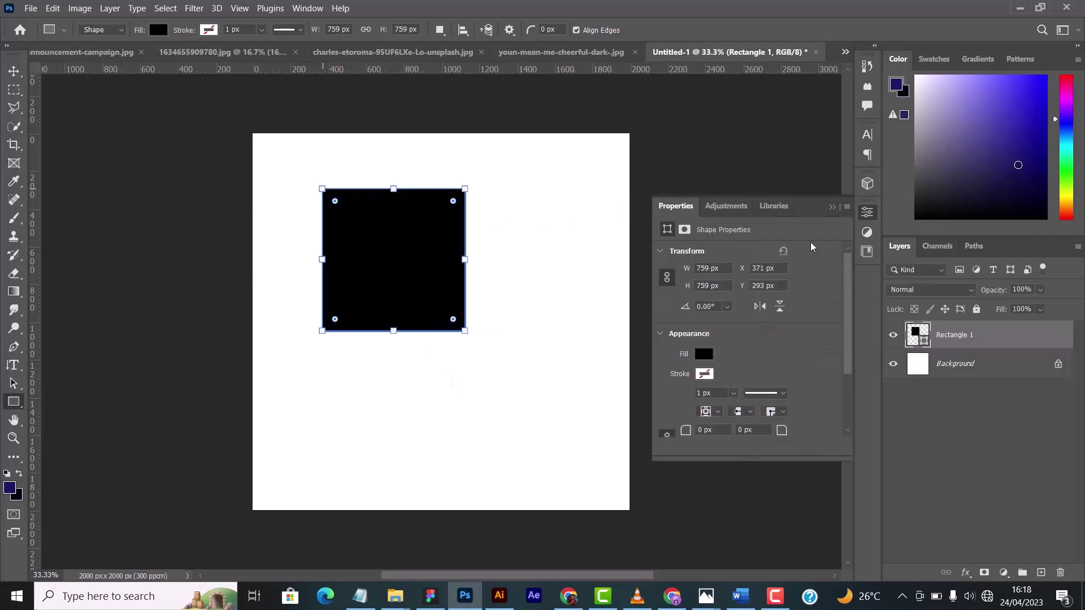
left_click(832, 206)
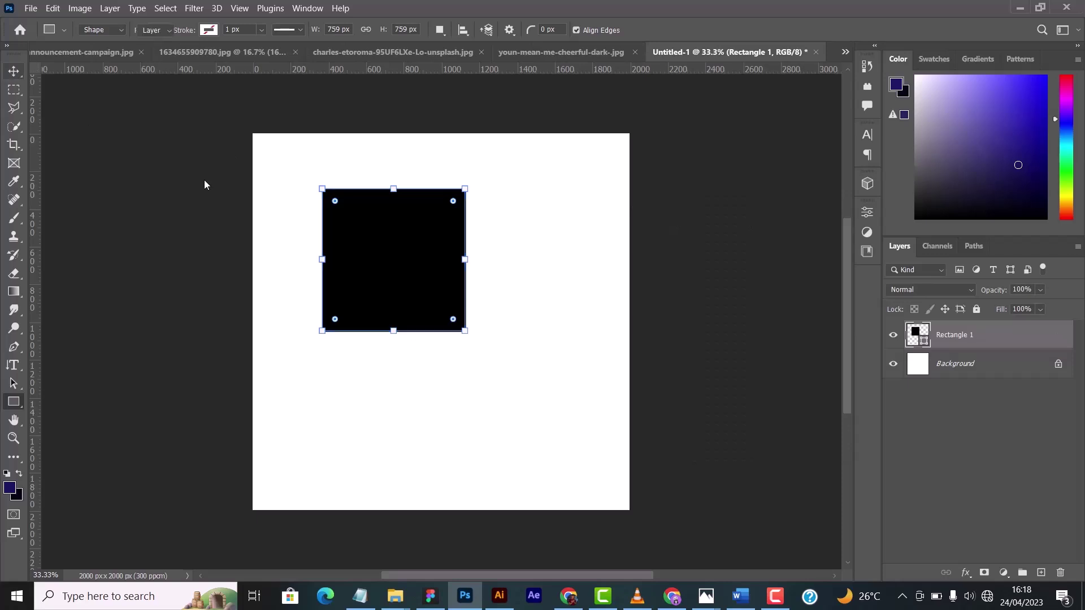
Move the black square nearer the canvas's upper-left corner and scale it down to about 84.45%
key("v")
left_click_drag(381, 250, 359, 232)
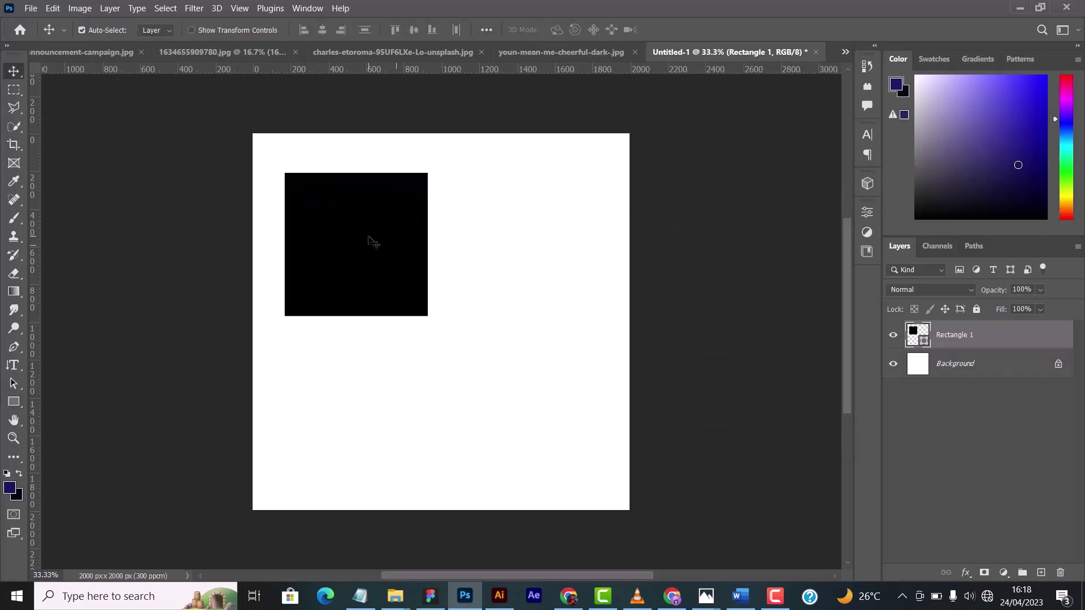
key("ctrl")
key("ctrl+t")
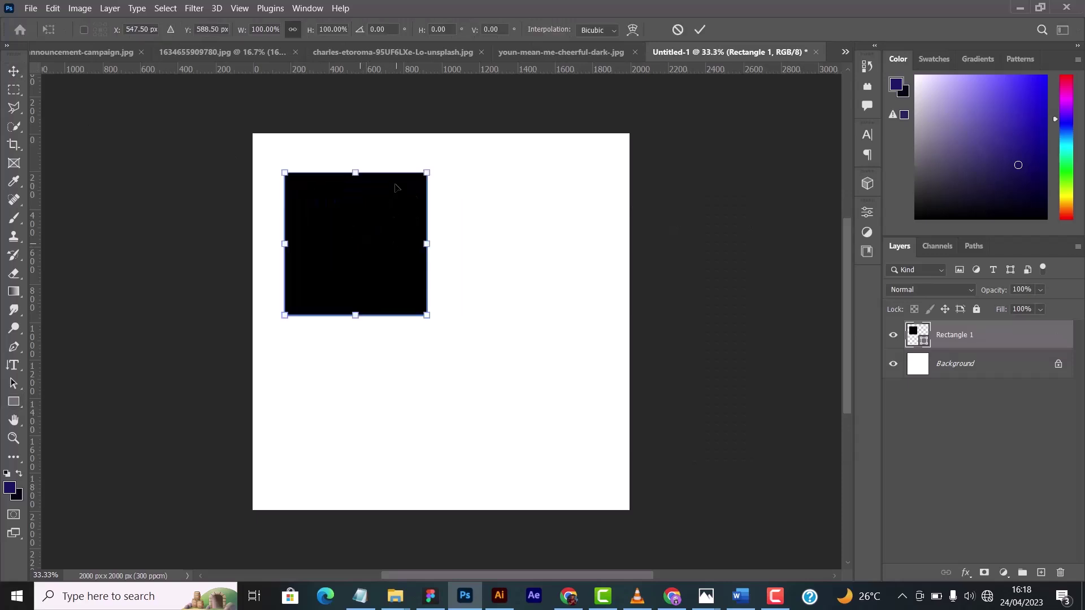
left_click_drag(426, 172, 404, 196)
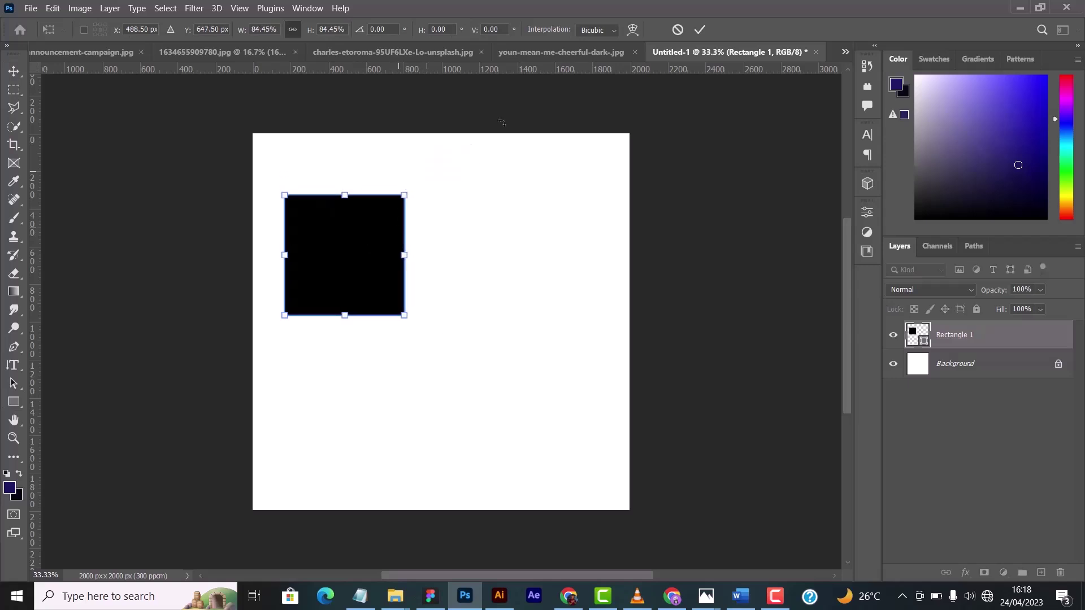
left_click(701, 28)
Duplicate the black square until four copies form an evenly spaced two-by-two grid on the canvas
left_click_drag(354, 259, 512, 406)
left_click(328, 261, "shift")
left_click(334, 264)
left_click(489, 262, "shift")
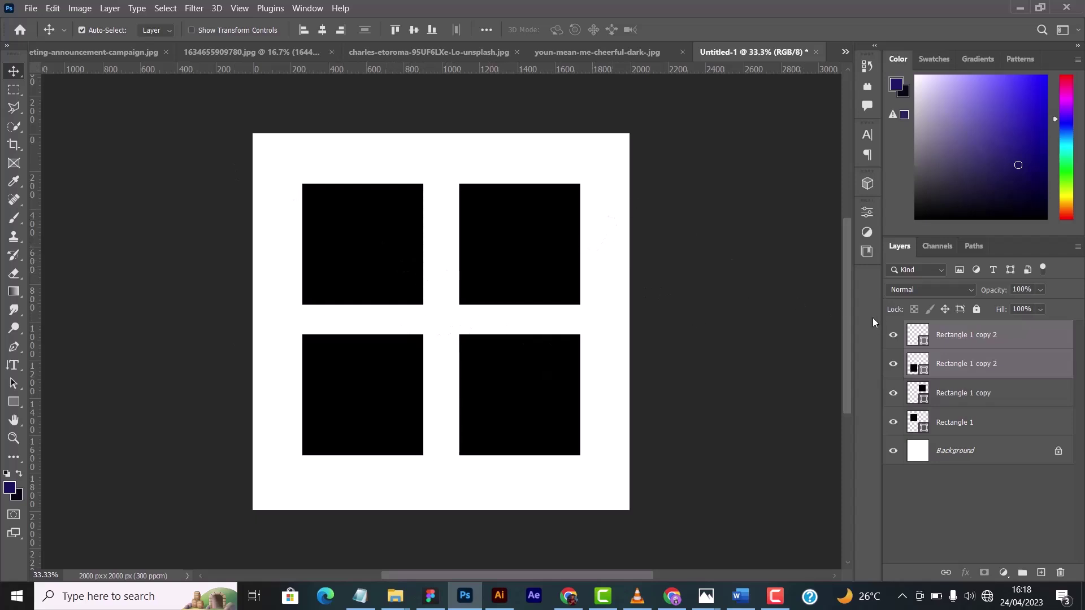
Try rounding the corners of all four squares together through their corner radius, and undo the rounding
left_click(1007, 343)
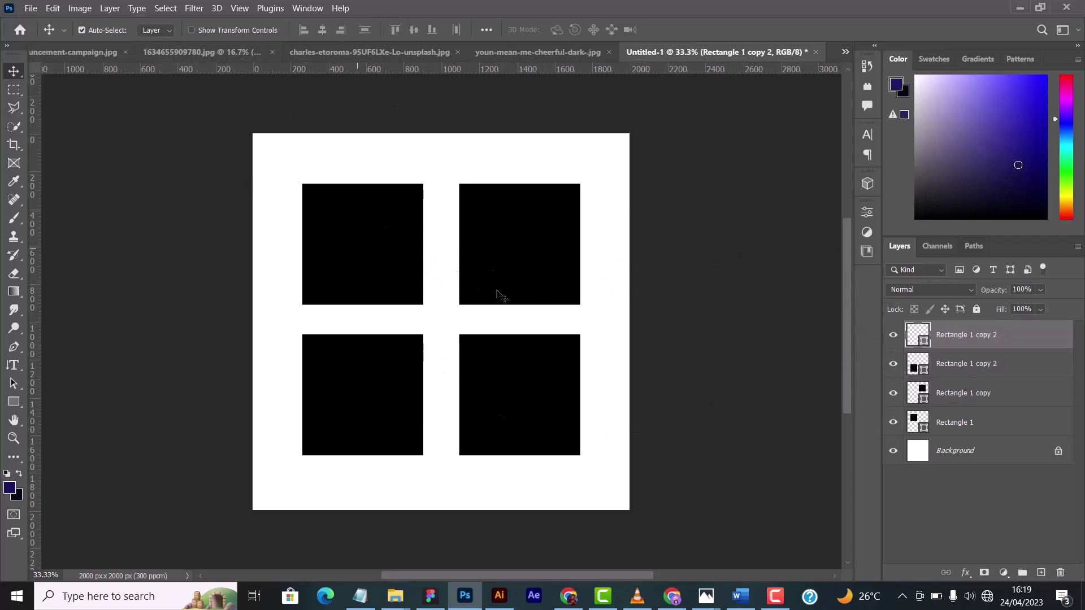
left_click(941, 428, "shift")
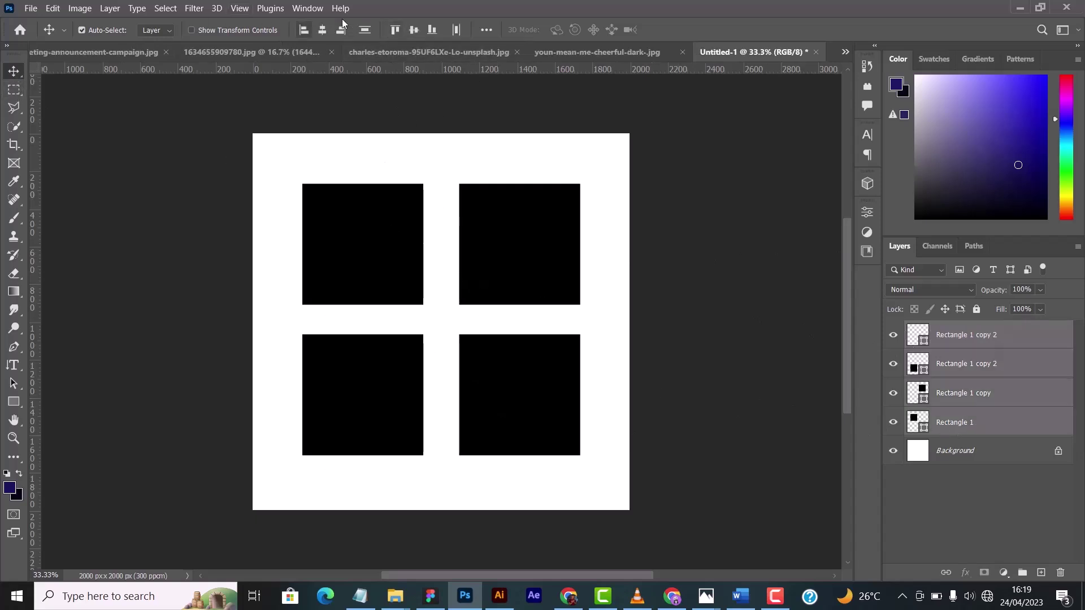
left_click(303, 11)
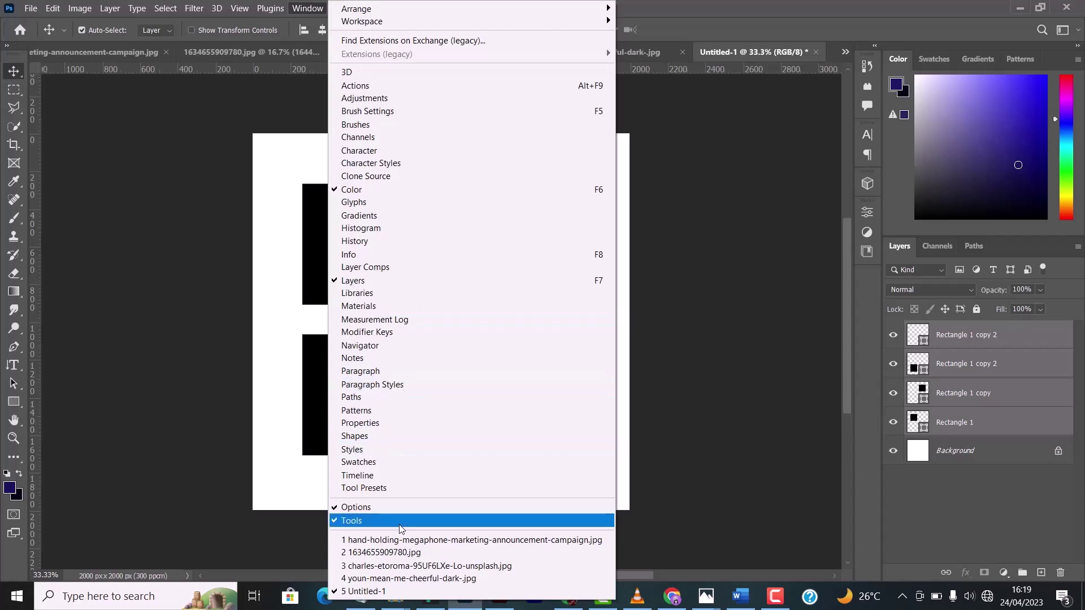
left_click(389, 419)
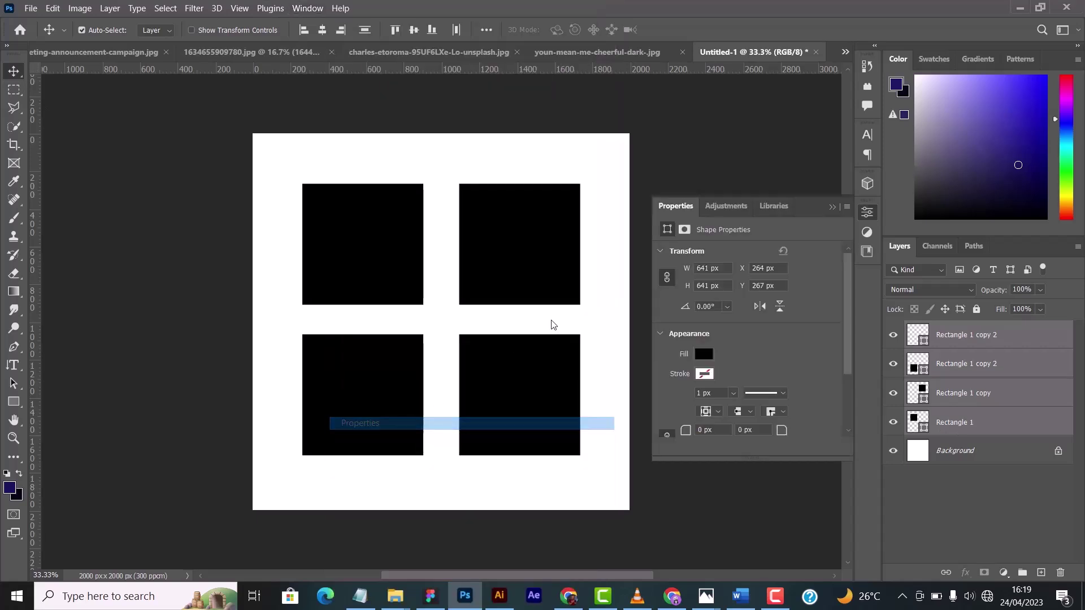
scroll(761, 446, "down", 1)
scroll(761, 458, "down", 1)
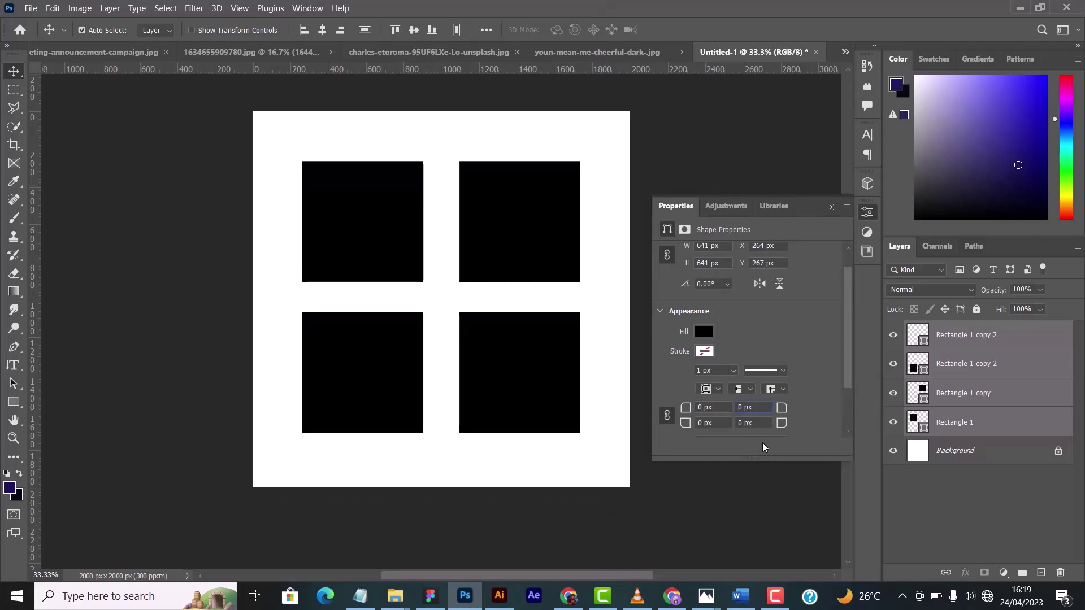
left_click(833, 206)
left_click(295, 8)
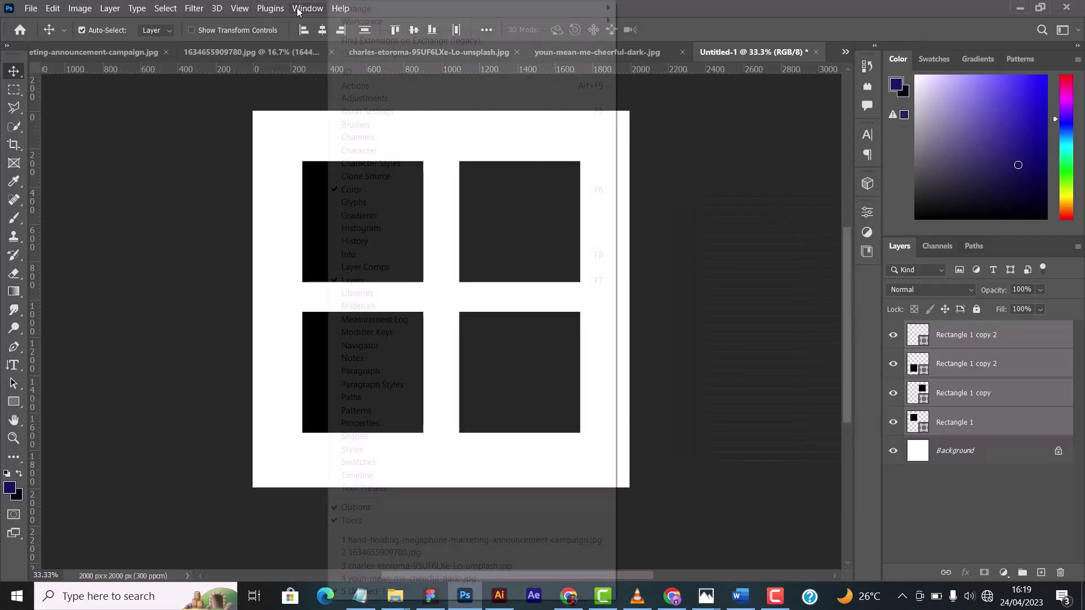
left_click(376, 429)
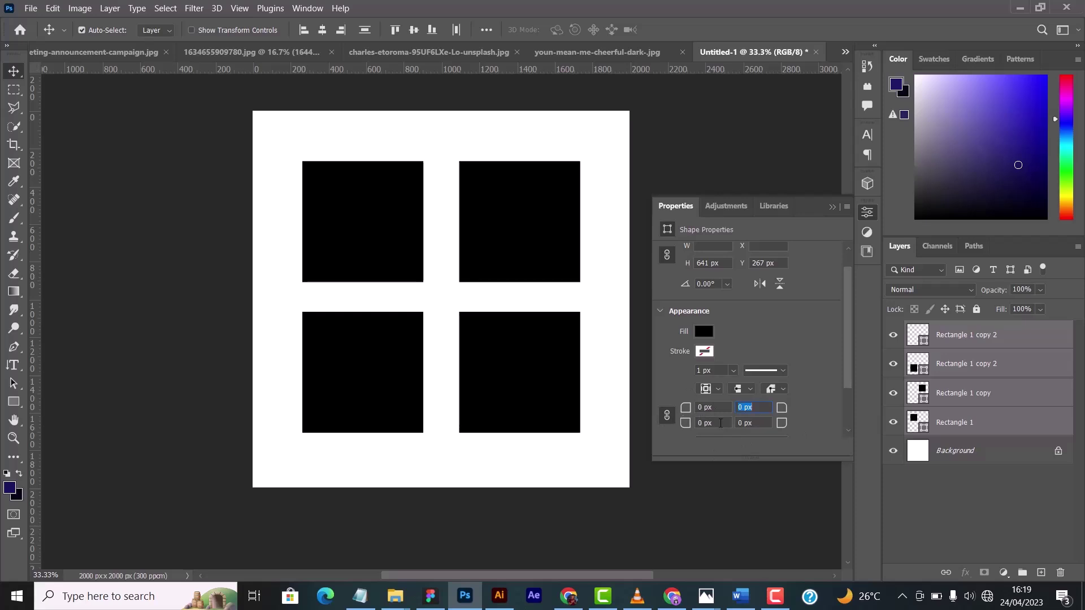
left_click(737, 407)
type("5")
key("Return")
left_click(832, 208)
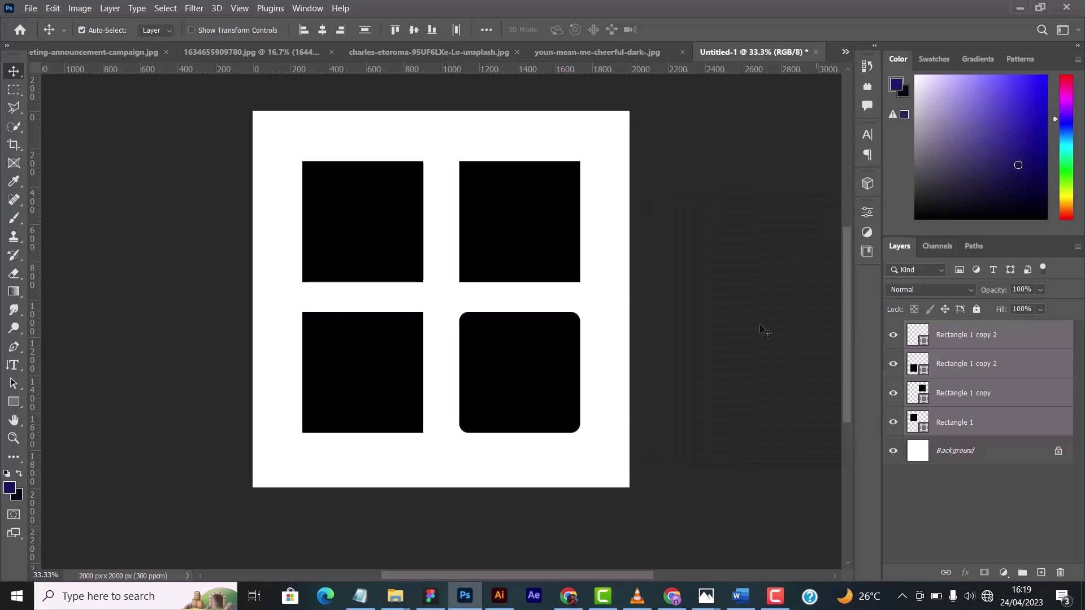
key("ctrl")
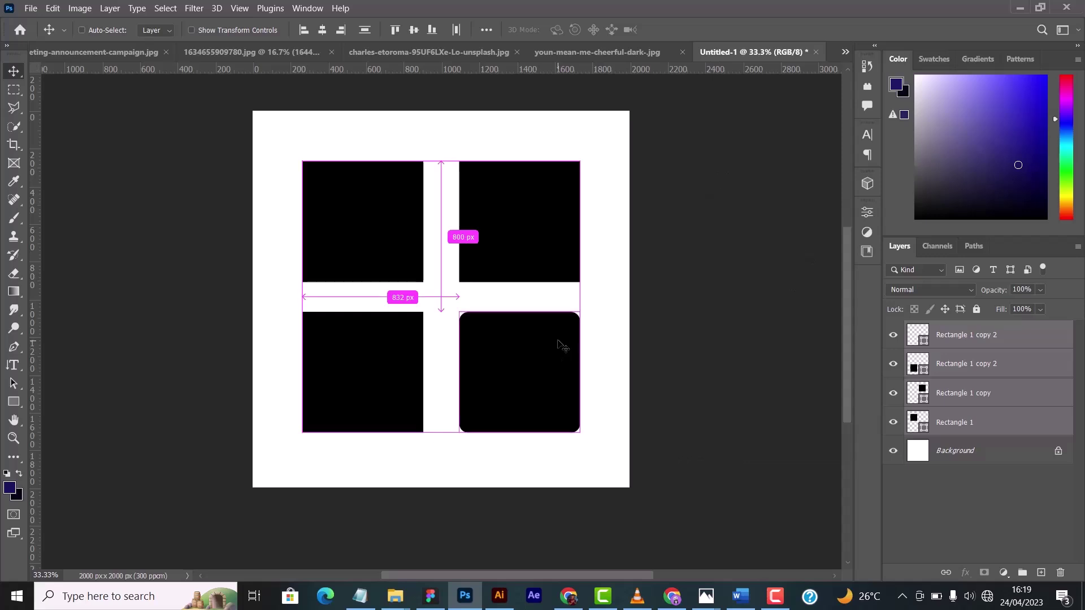
key("ctrl+z")
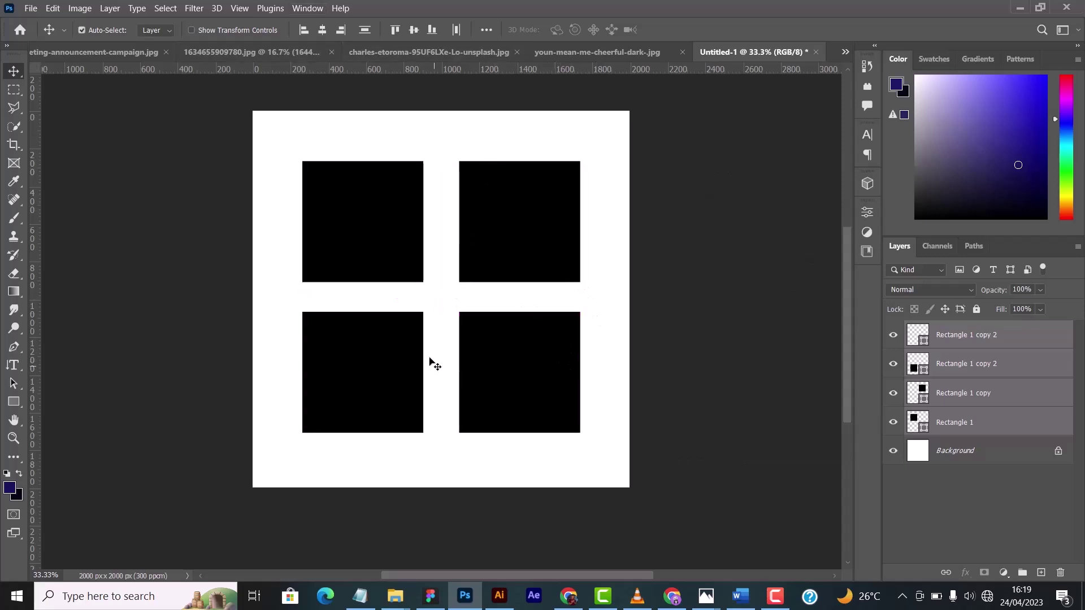
Select only the topmost square's layer and switch to the Module 1 folder in File Explorer
left_click(1037, 328)
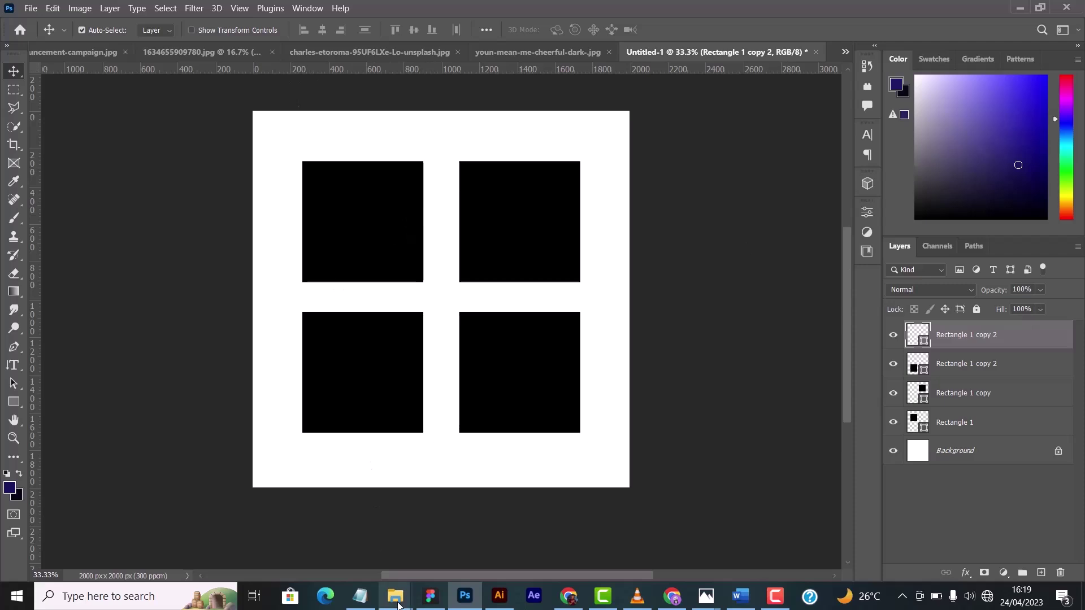
mouse_move(395, 596)
left_click(827, 548)
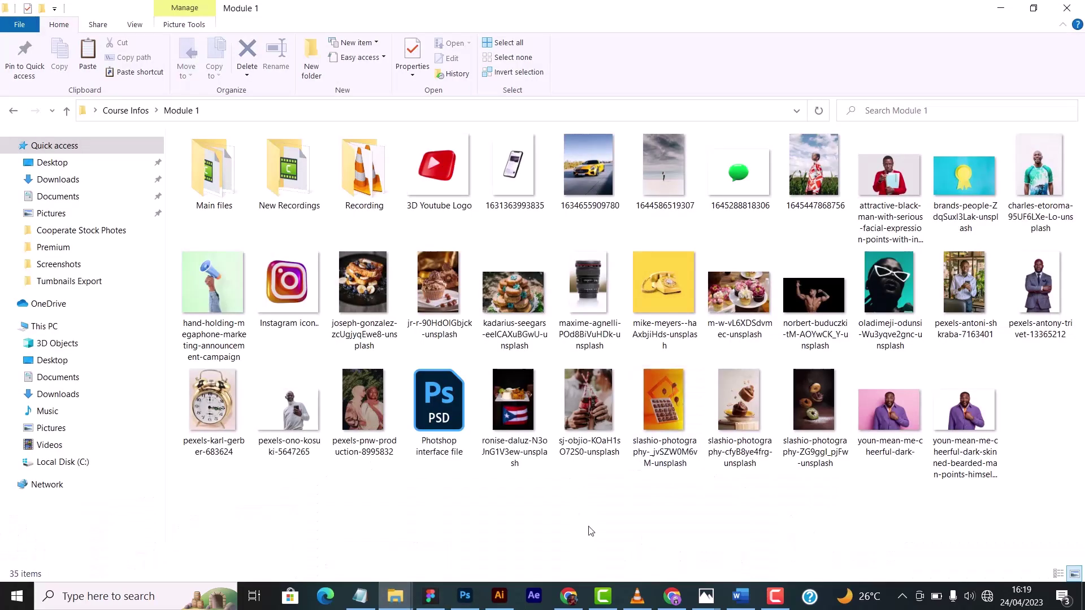
mouse_move(590, 390)
left_mouse_down()
mouse_move(626, 403)
mouse_move(613, 476)
mouse_move(446, 537)
mouse_move(508, 507)
mouse_move(508, 452)
mouse_move(586, 374)
left_mouse_up()
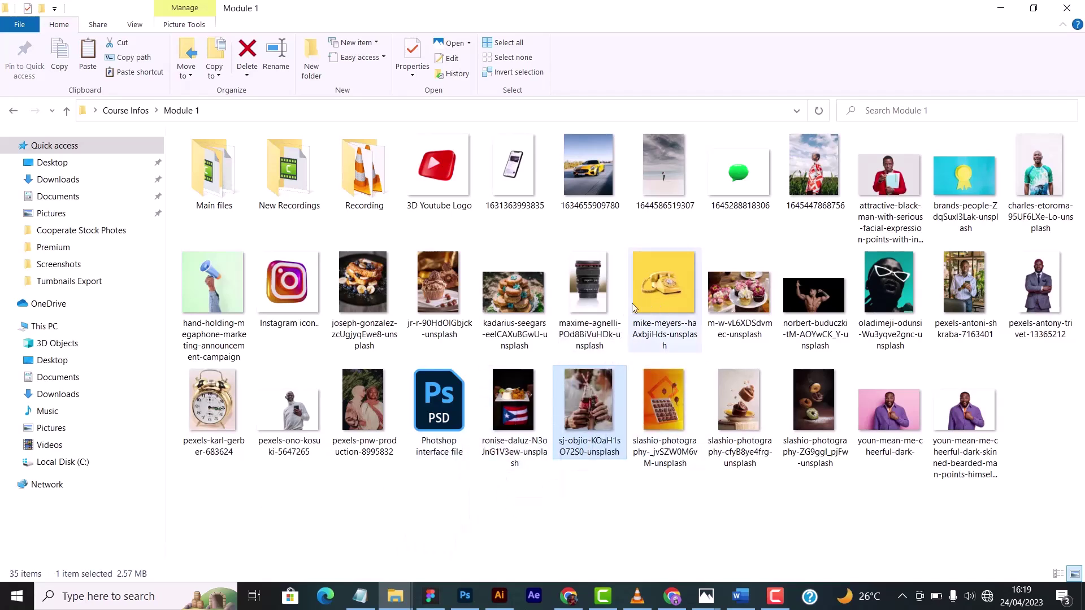
left_click(666, 288, "ctrl")
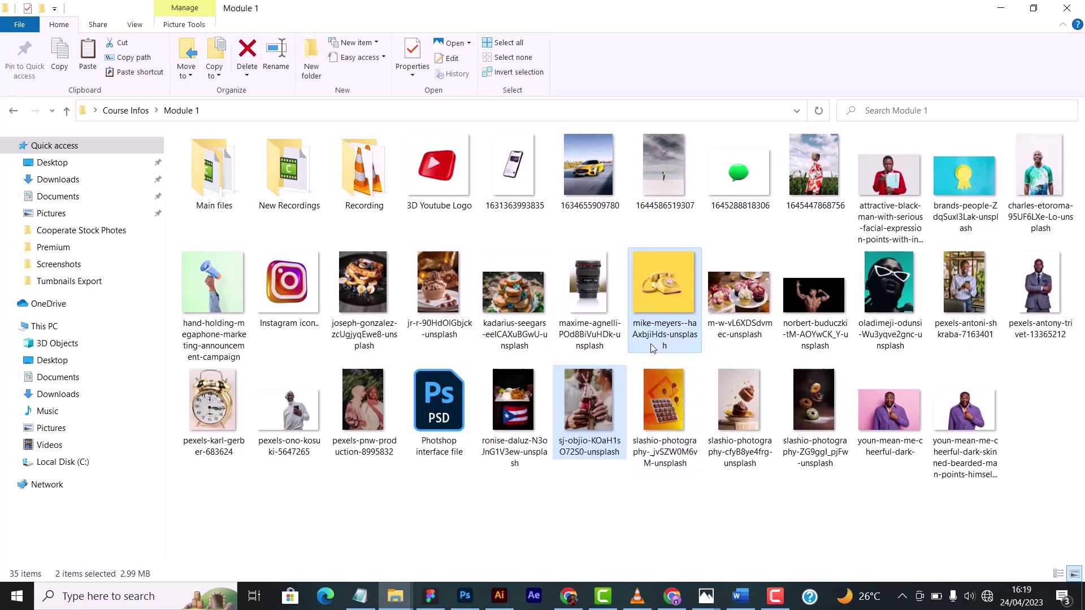
left_click(684, 292)
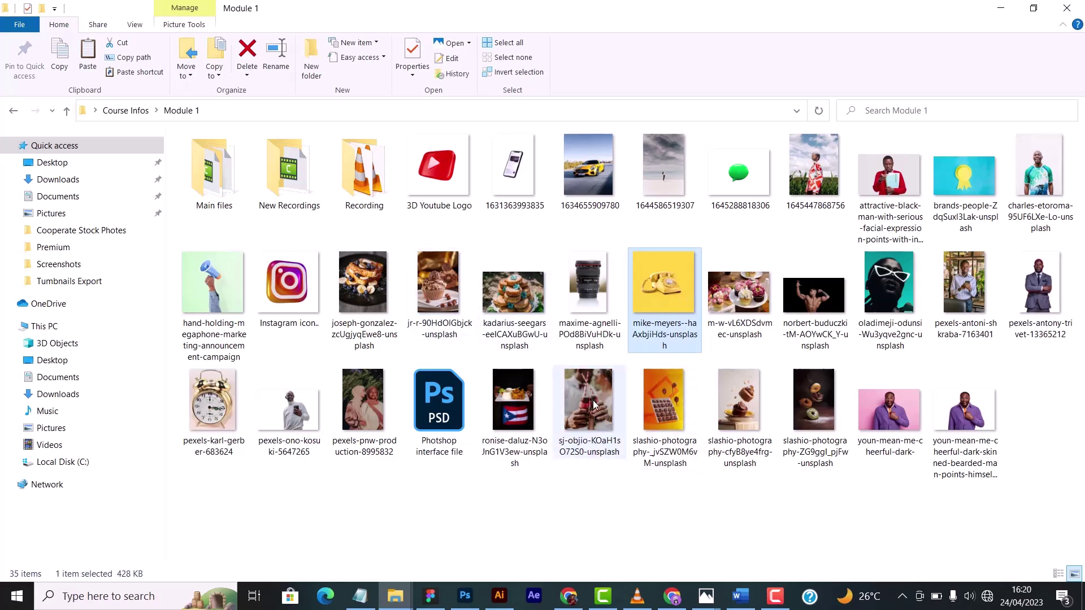
left_click(497, 293, "ctrl")
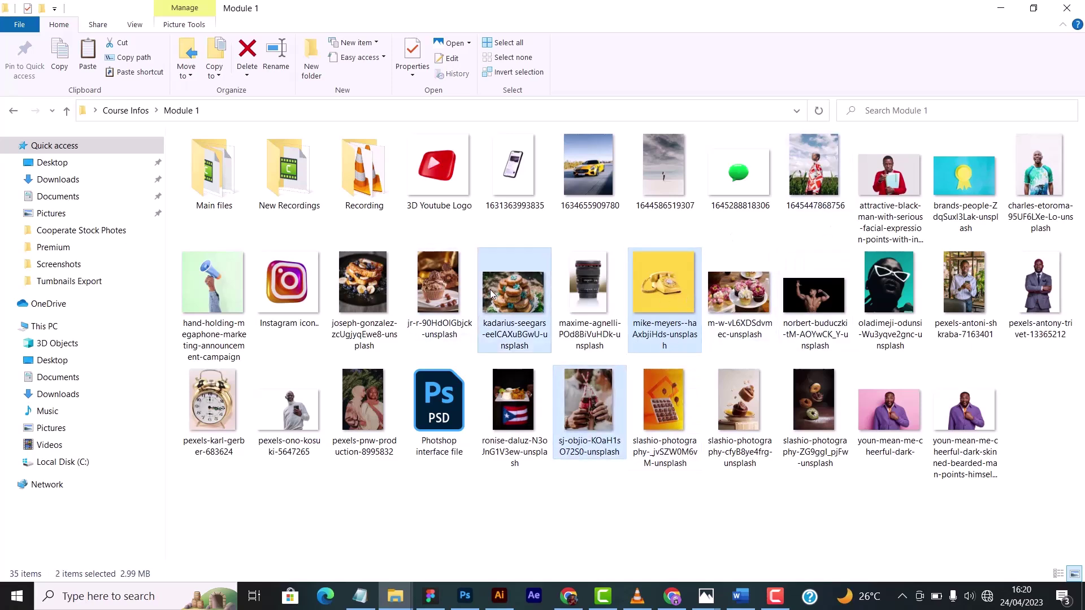
key("ctrl+c")
key("ctrl+v")
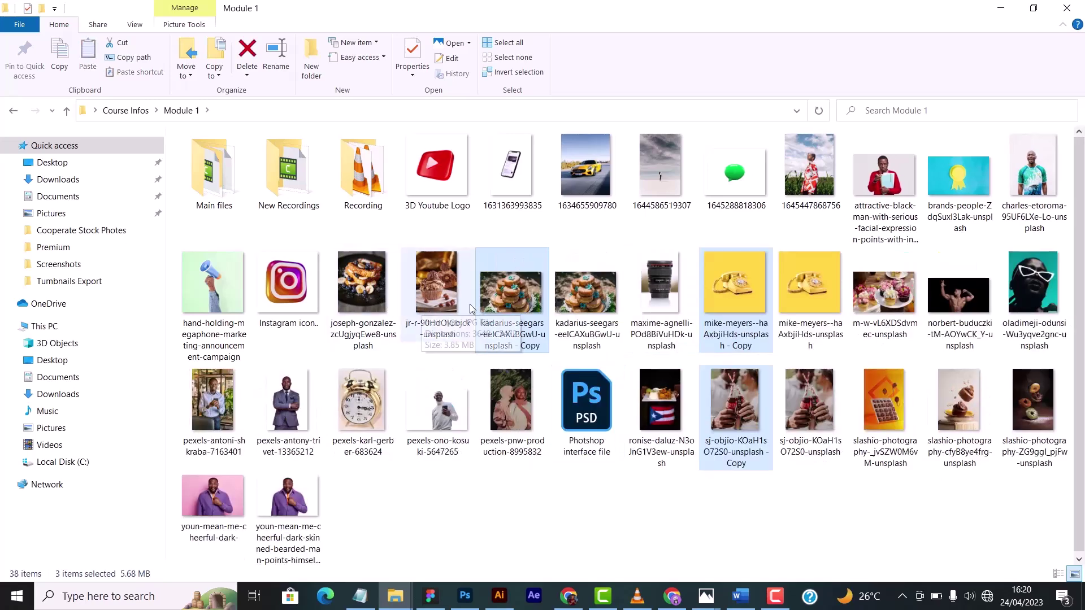
key("Delete")
Place the cola bottles, chocolate box, French toast and cupcake photos from the Module 1 folder into the square-grid document
left_click(600, 414)
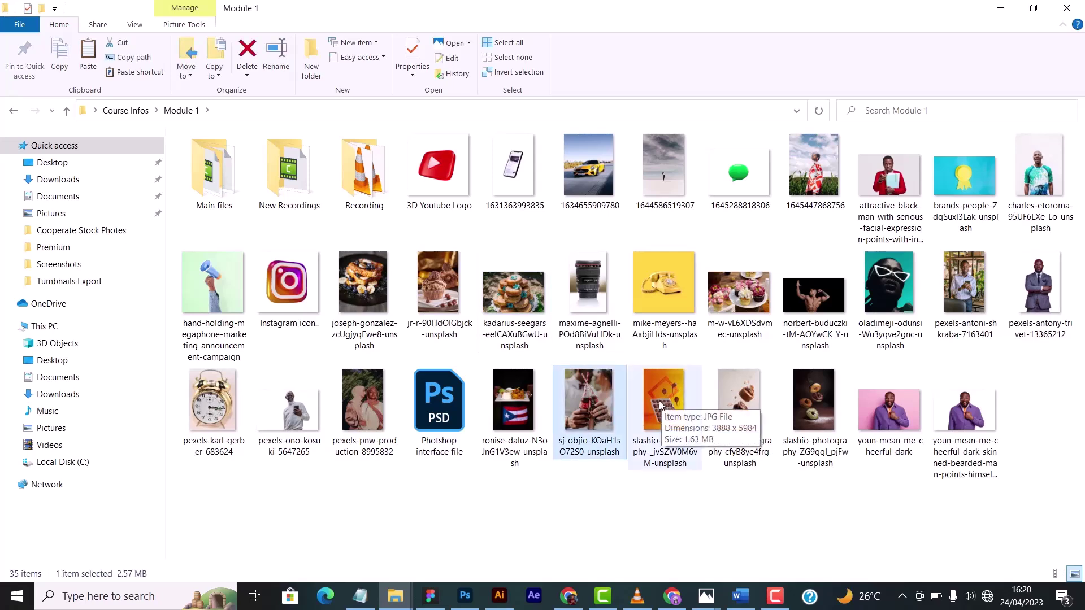
left_click(456, 293, "shift")
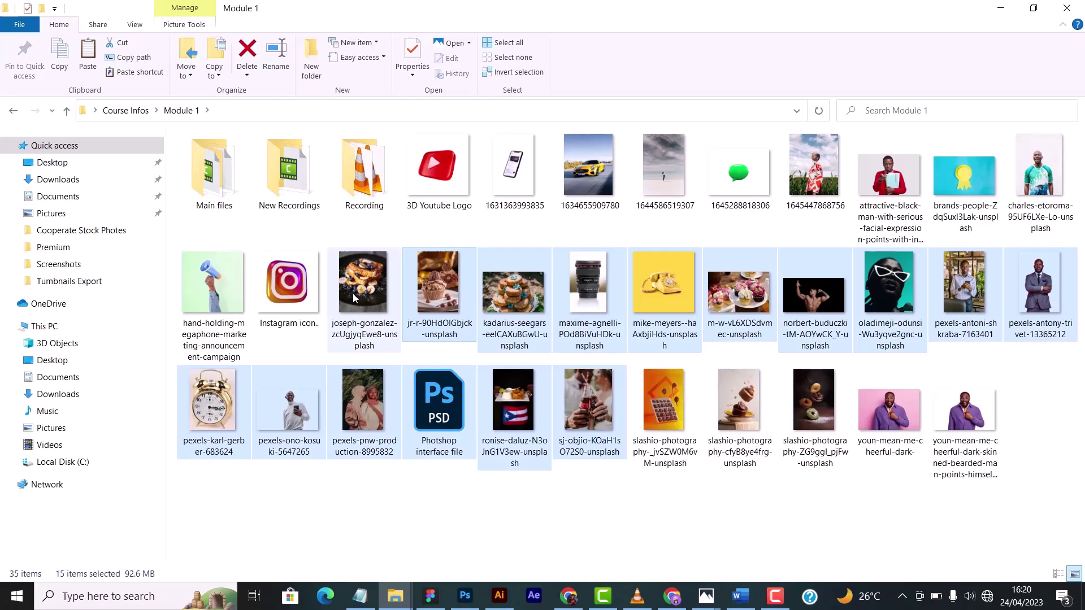
left_click(602, 404)
left_click(627, 408, "ctrl")
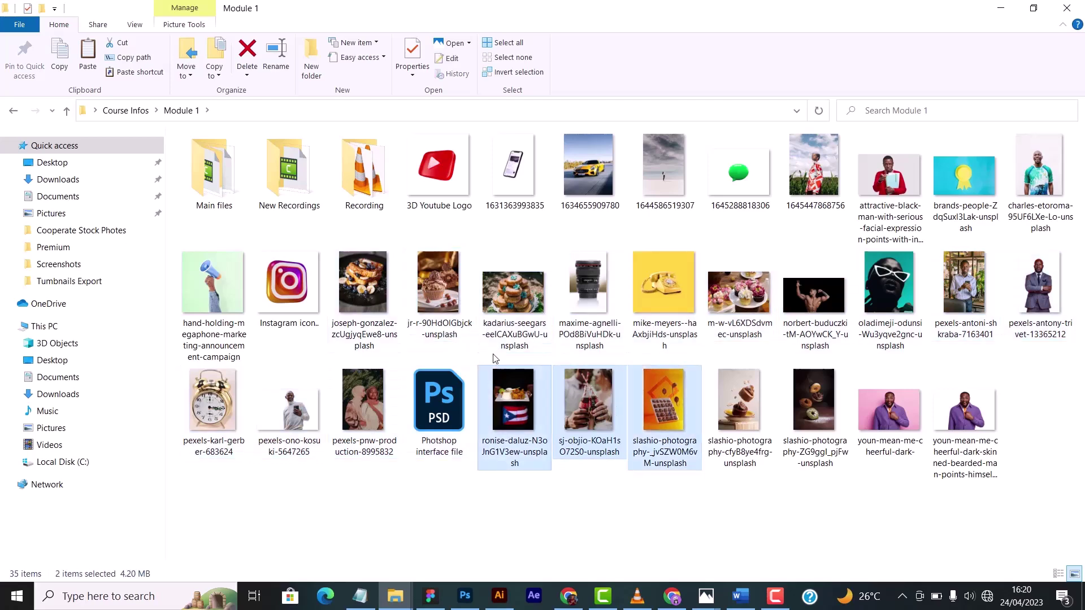
left_click(418, 288, "ctrl")
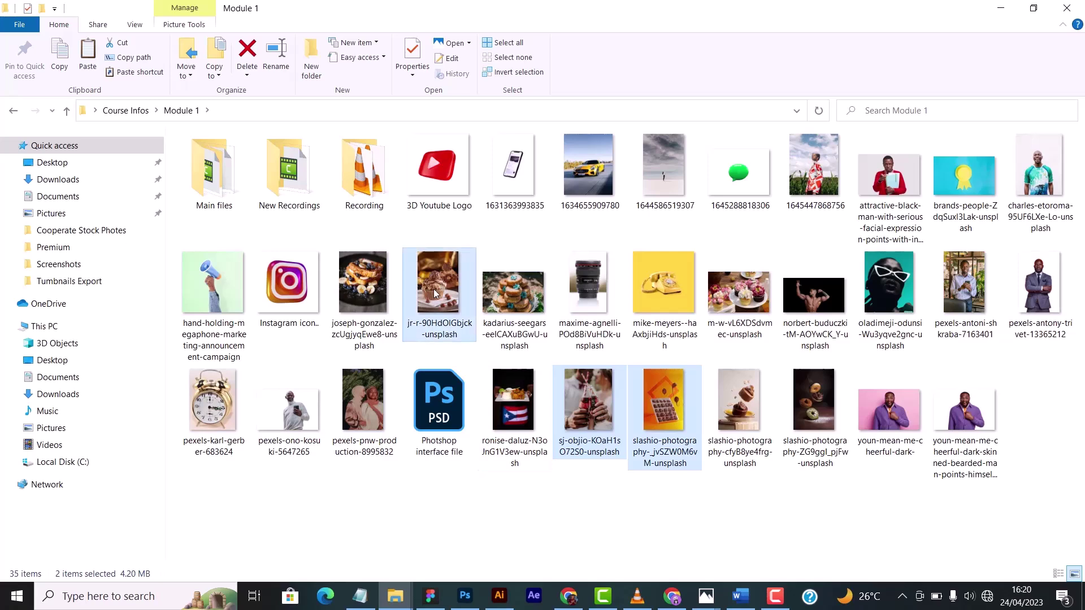
left_click(360, 291, "ctrl")
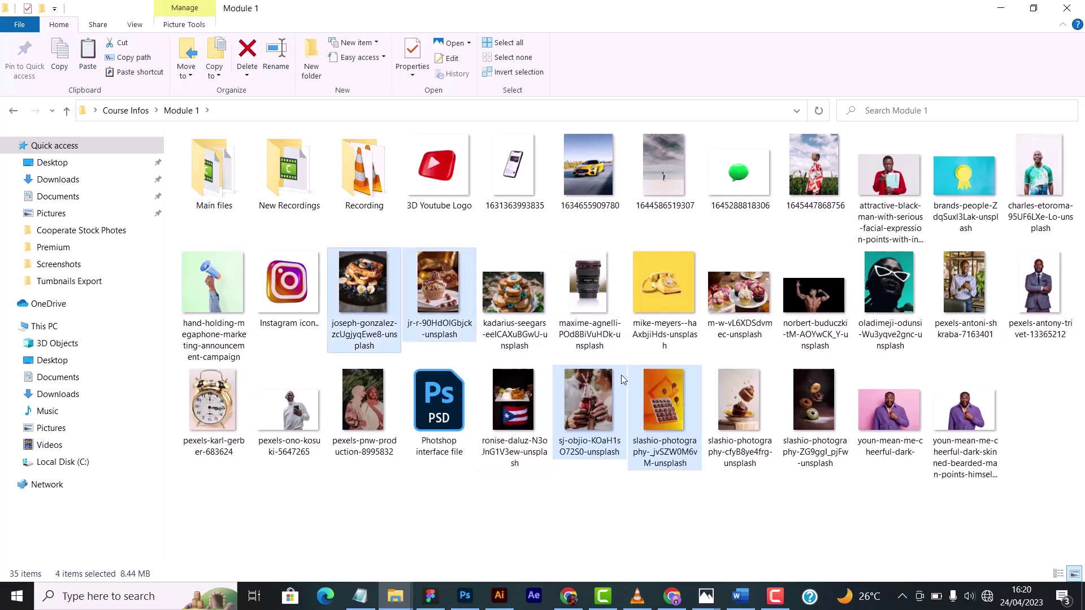
left_click_drag(587, 395, 495, 304)
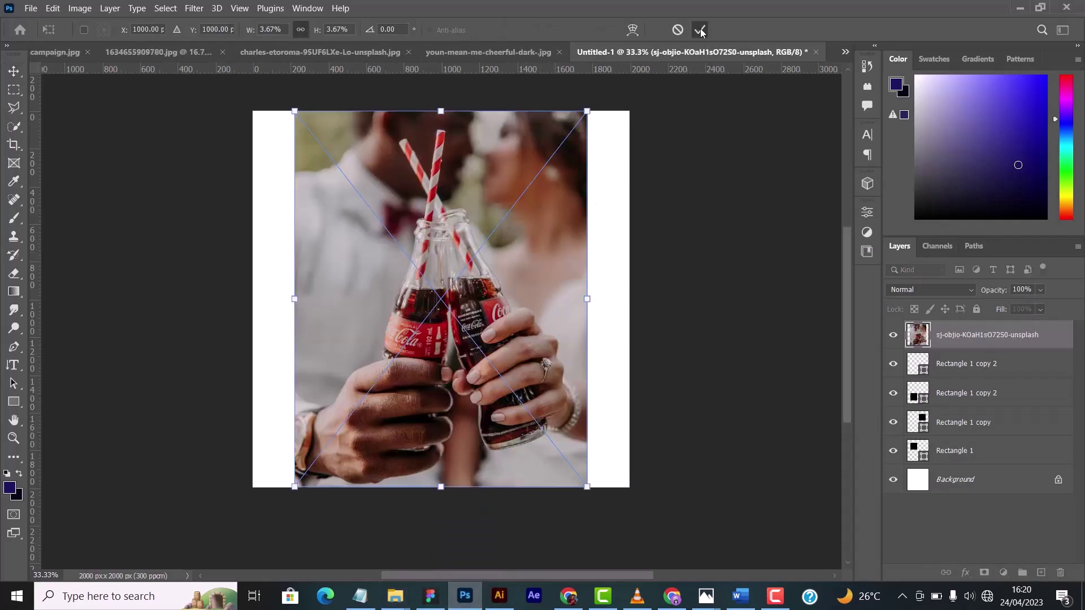
left_click(700, 30)
left_click(701, 30)
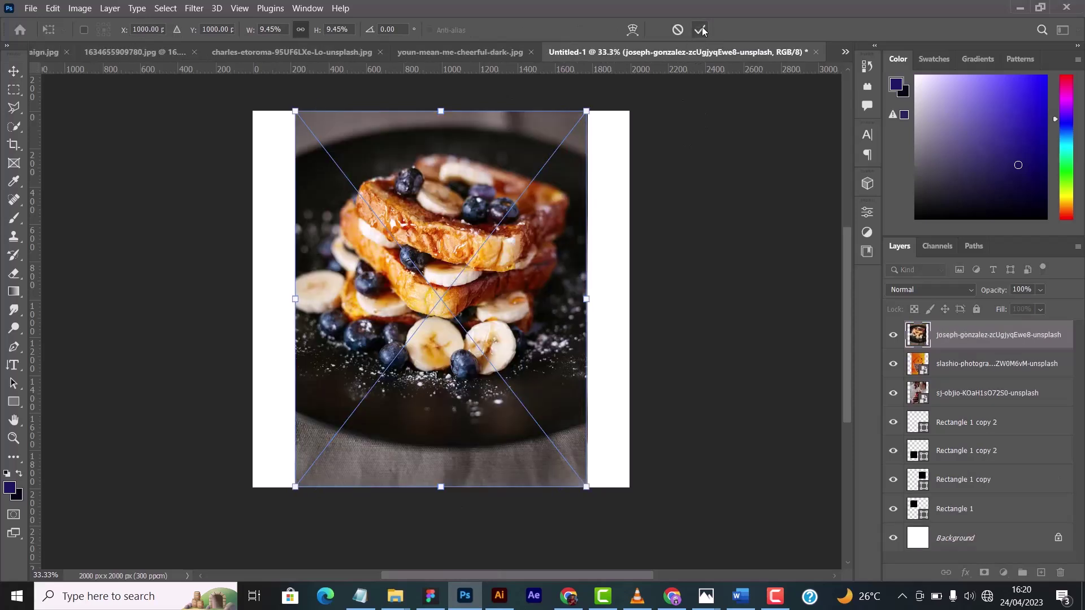
left_click(703, 31)
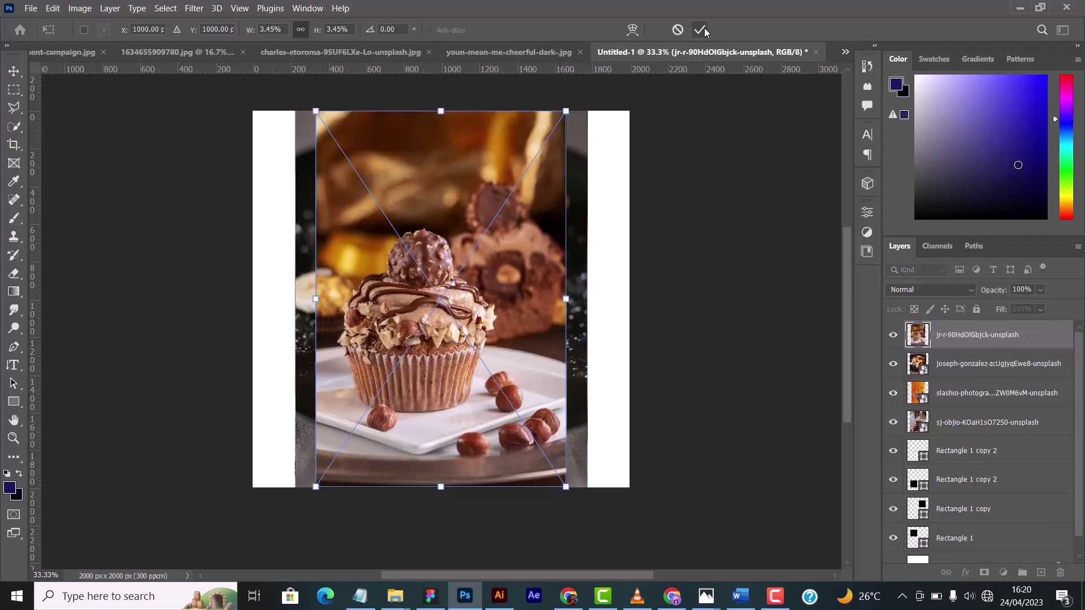
left_click(703, 31)
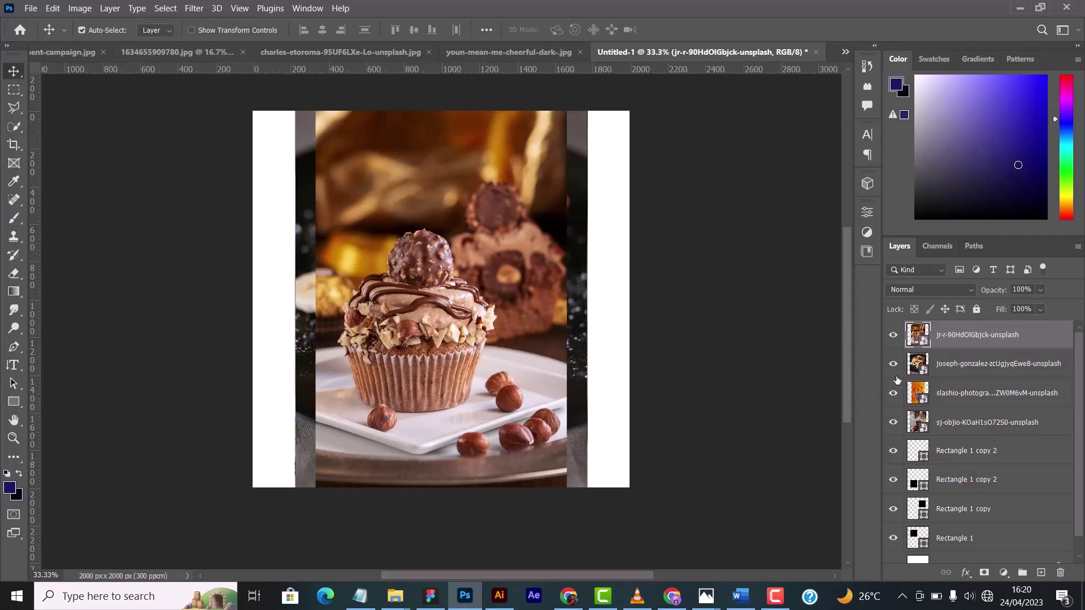
Scale the four placed photos together to about 68.53% and move them toward the canvas's upper-right area
left_click(972, 421, "shift")
key("ctrl+t")
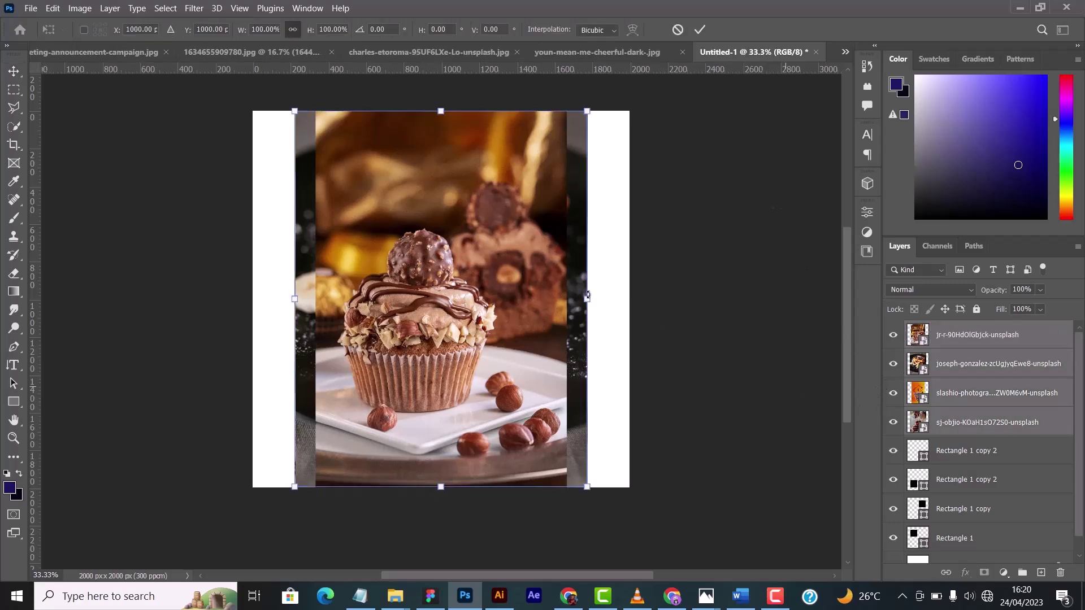
left_click_drag(589, 304, 497, 297)
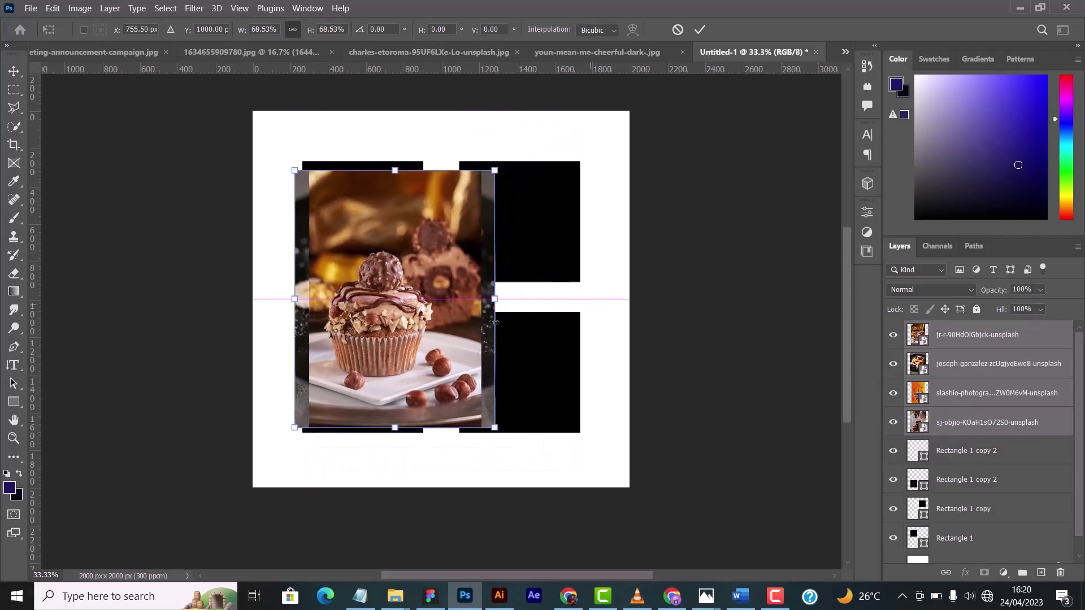
left_click_drag(414, 352, 526, 317)
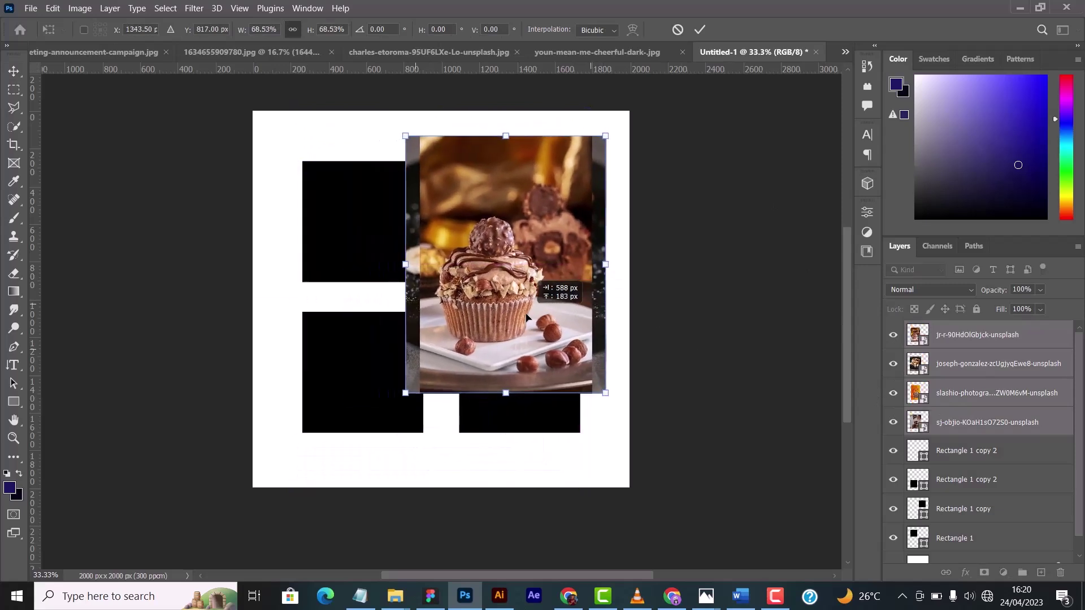
left_click(700, 30)
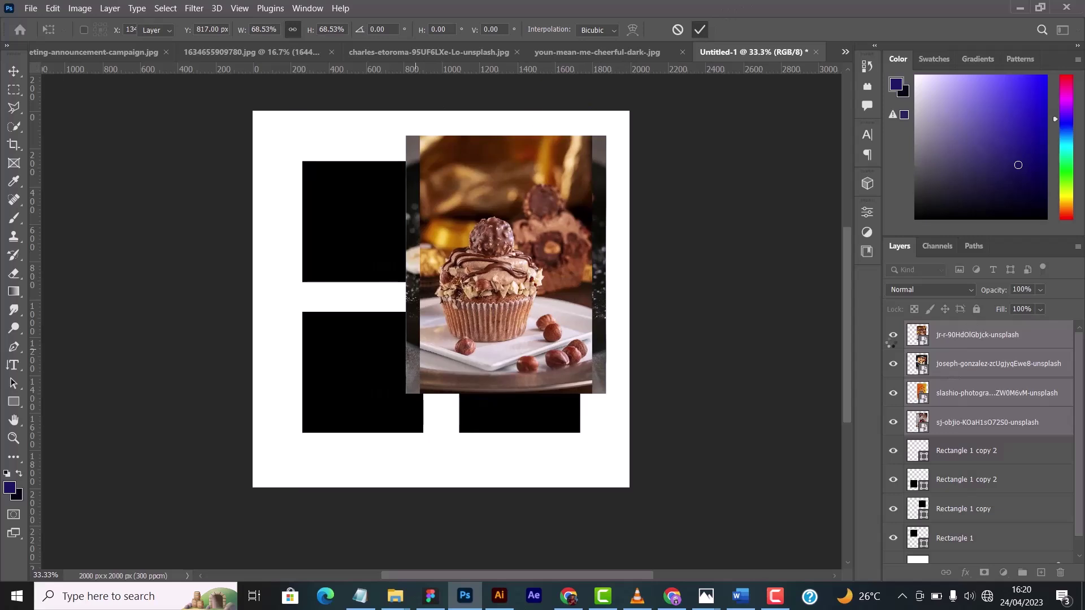
Hide the other three photos and fit the cola bottles photo over the upper-left square, scaled to about 1.79%
left_click(890, 396)
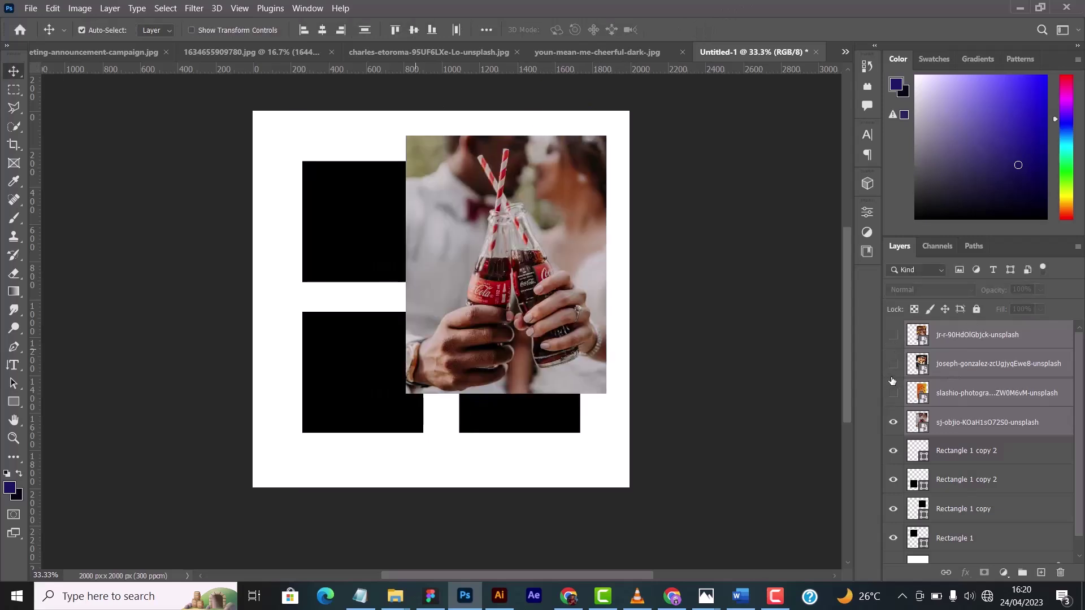
left_click(978, 394)
left_click_drag(536, 253, 428, 227)
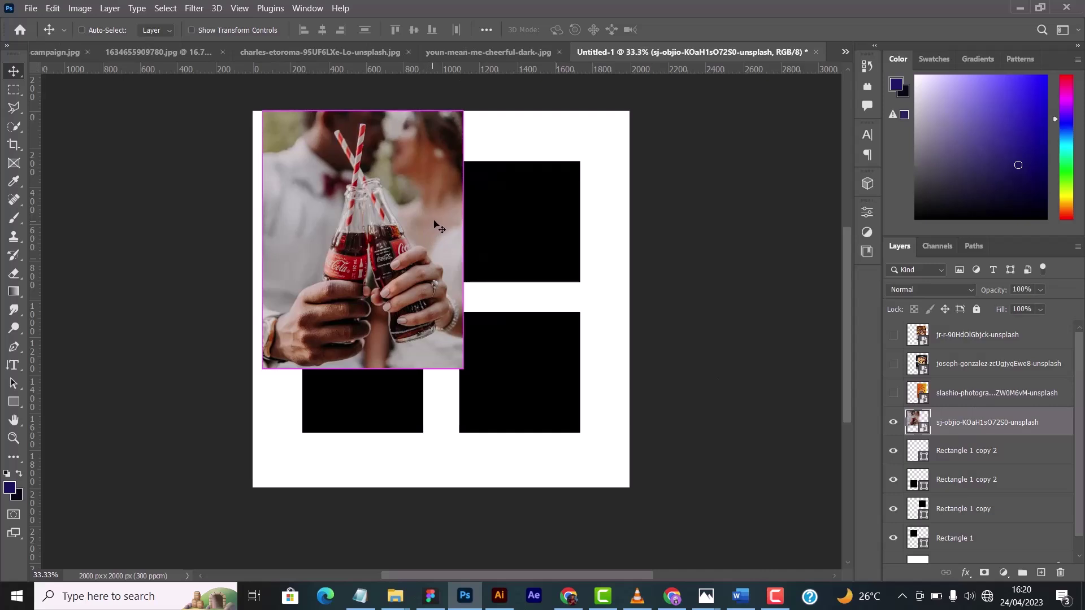
key("ctrl+t")
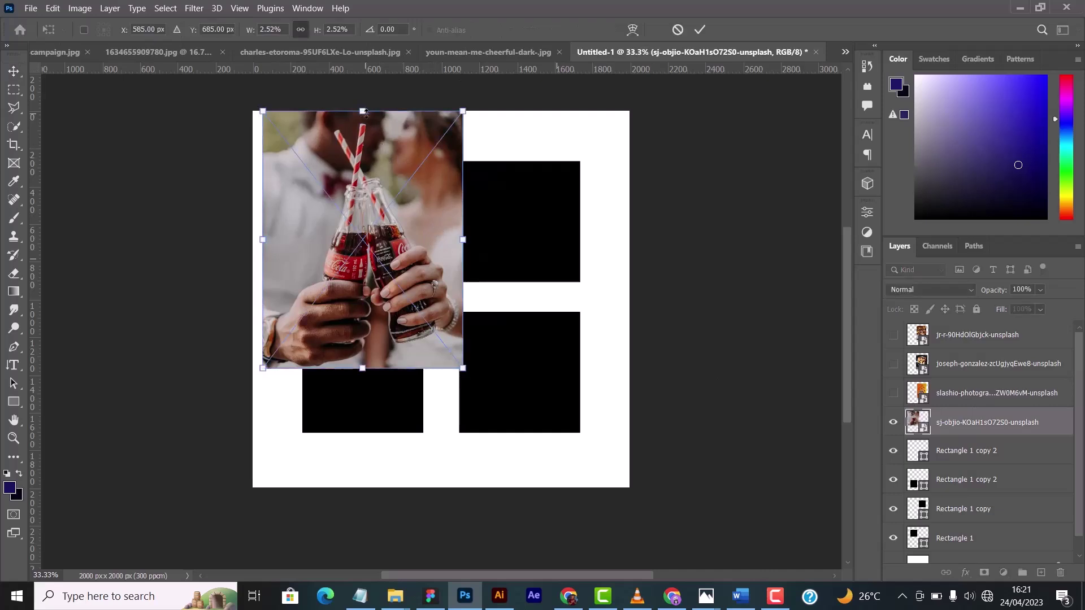
left_click_drag(363, 112, 363, 169)
left_click_drag(394, 300, 396, 252)
left_click(700, 29)
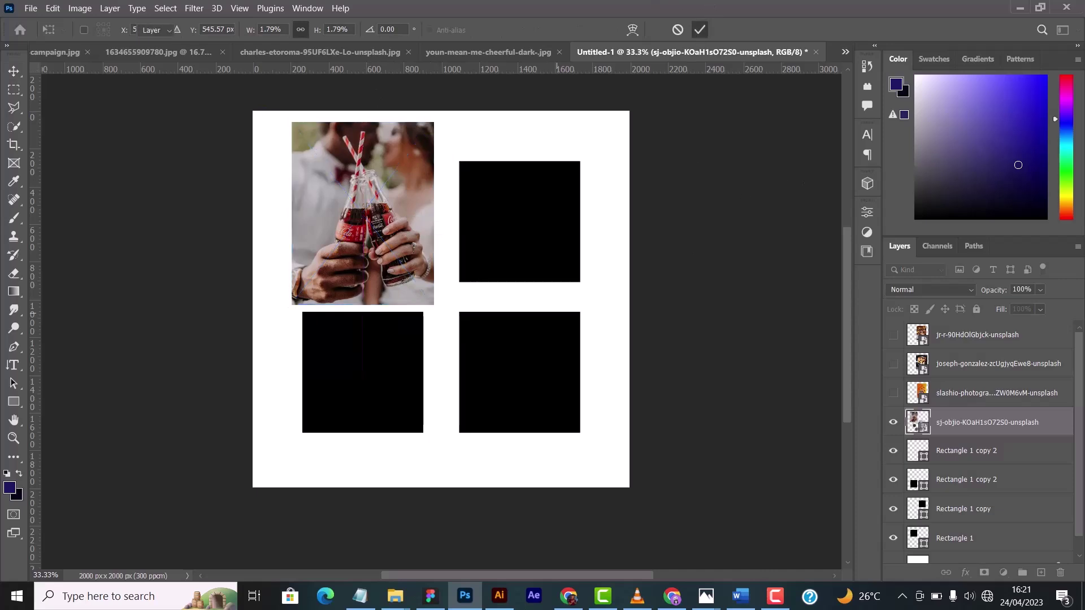
Reorder the cola bottles photo directly above the Rectangle 1 layer and position it over the upper-left square
left_click_drag(418, 192, 521, 181)
left_click(364, 218)
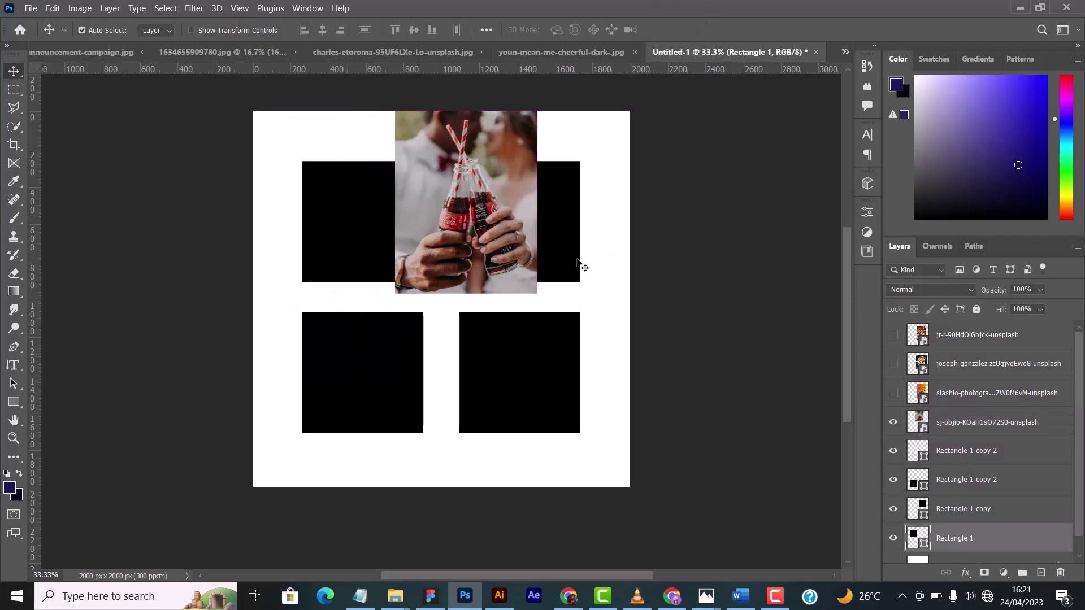
left_click_drag(986, 422, 965, 521)
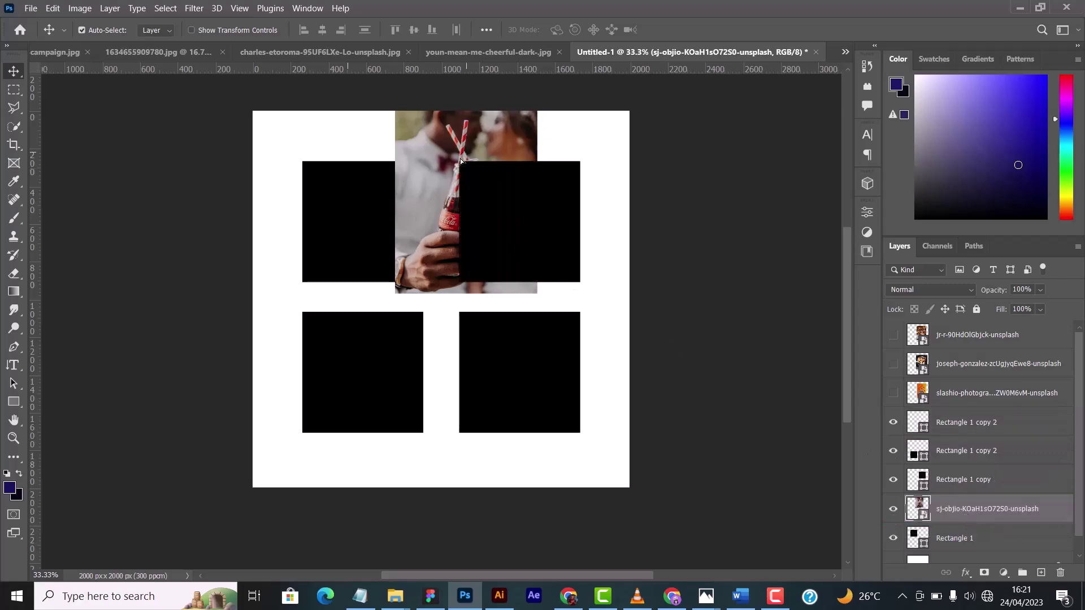
left_click_drag(460, 161, 364, 180)
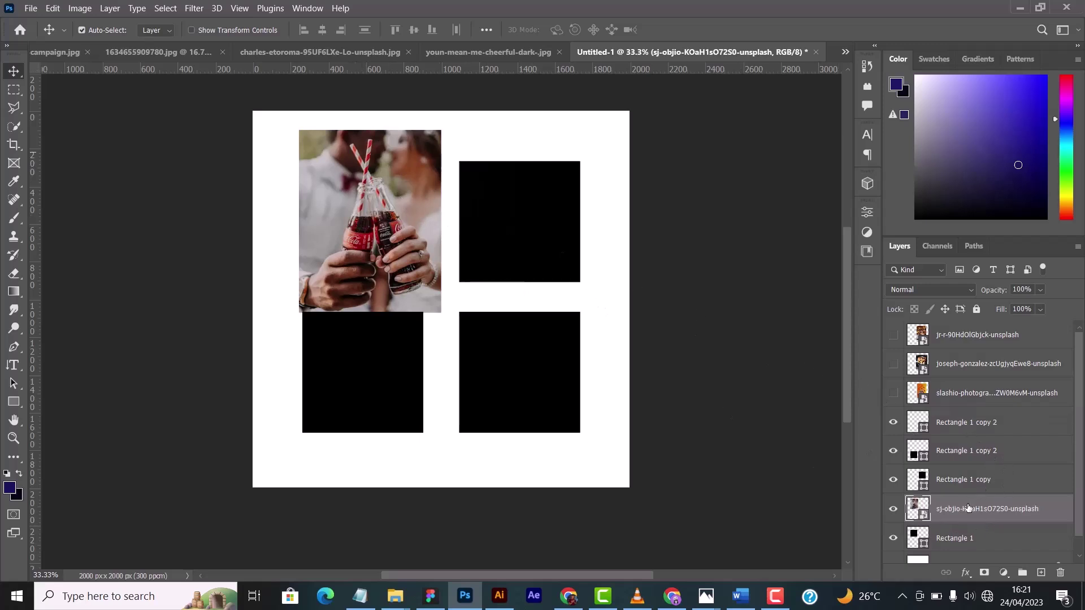
Clip the cola bottles photo to the upper-left square with a clipping mask and reposition it so the bottles fill the square
right_click(1016, 513)
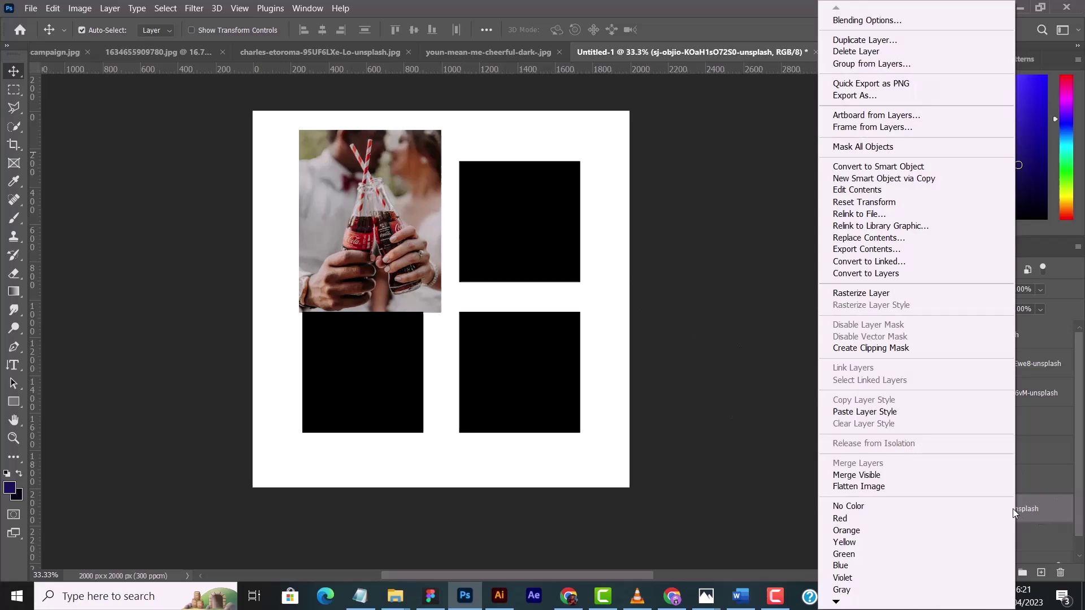
left_click(722, 342)
right_click(981, 514)
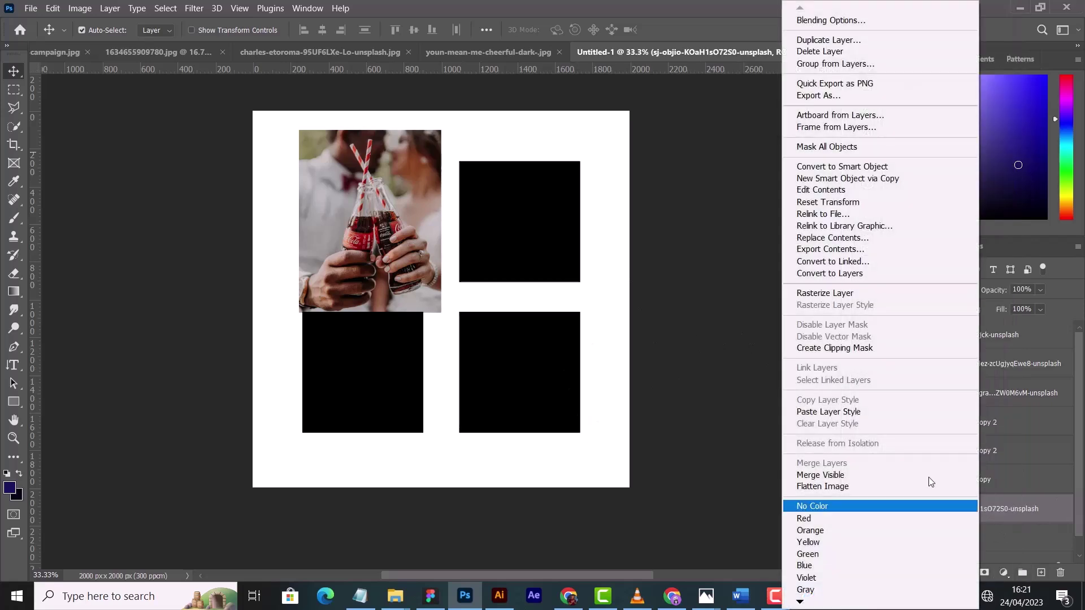
left_click(838, 348)
mouse_move(367, 245)
left_mouse_down()
mouse_move(386, 240)
mouse_move(383, 231)
left_mouse_up()
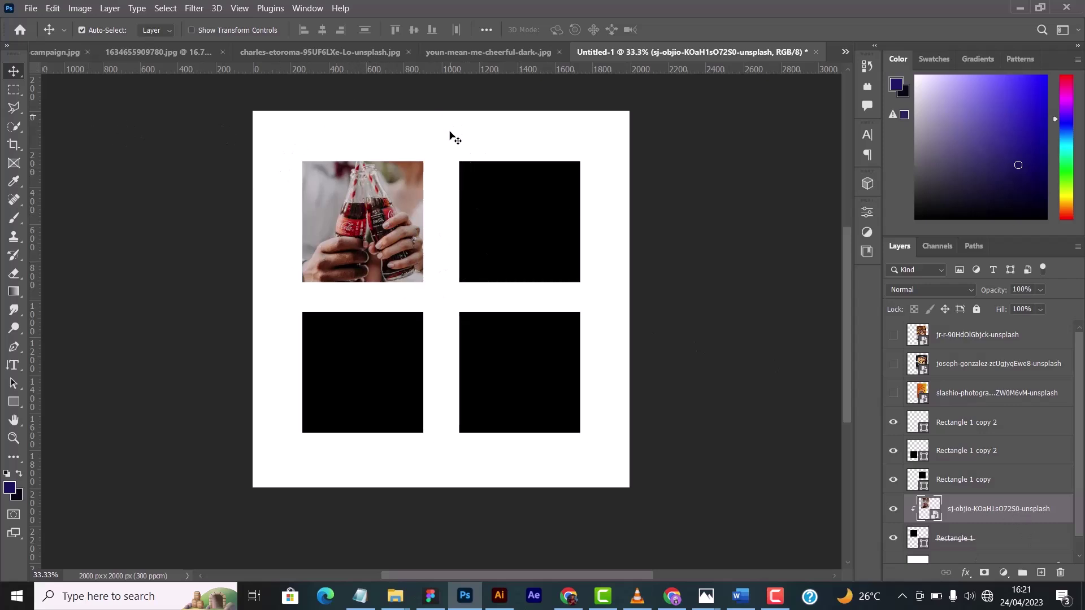
left_click_drag(365, 225, 519, 223)
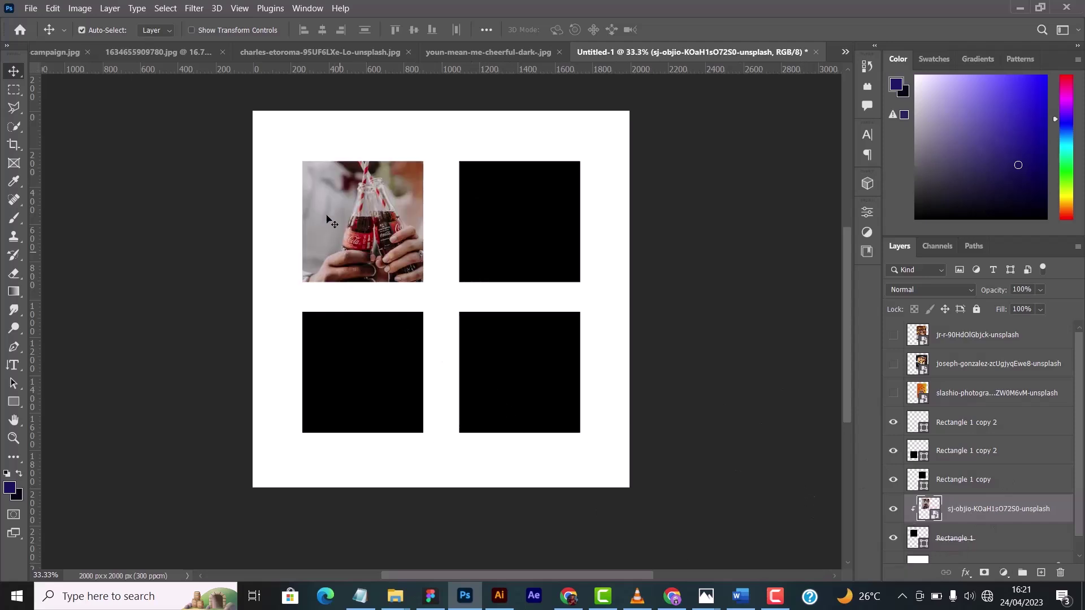
left_click_drag(326, 220, 369, 265)
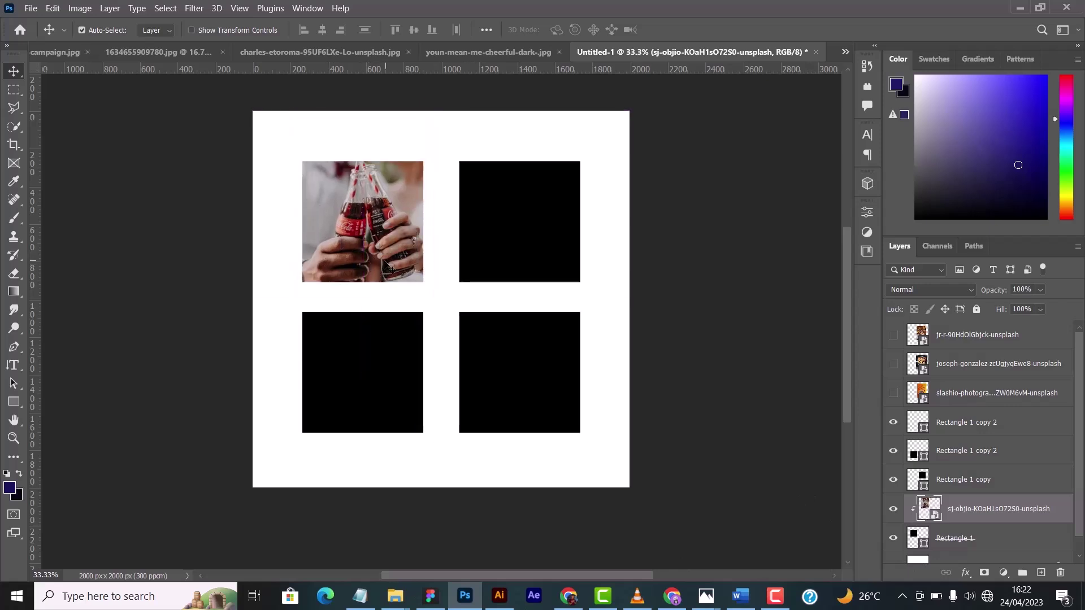
Show the chocolate box photo, position it over the upper-right square, and reorder it directly above the Rectangle 1 copy layer
left_click(904, 399)
left_click_drag(526, 295, 541, 270)
left_click_drag(989, 387, 990, 387)
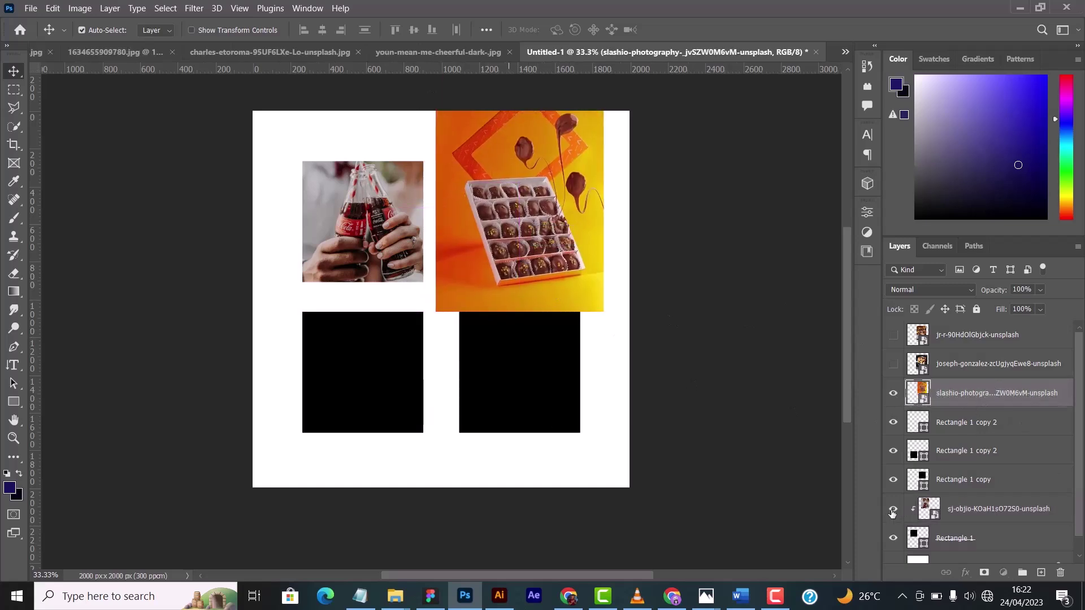
left_click(893, 482)
left_click_drag(951, 394, 971, 461)
Clip the chocolate box photo to the upper-right square with a clipping mask and reposition it so the chocolates fill the square
right_click(986, 452)
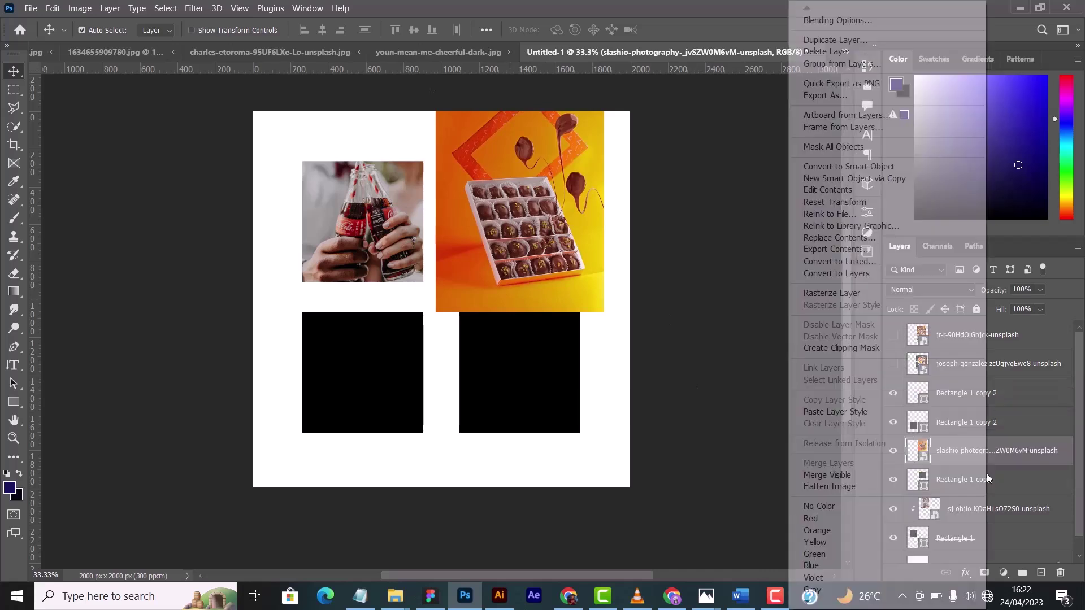
left_click(859, 348)
left_click_drag(535, 229, 552, 243)
left_click(965, 419)
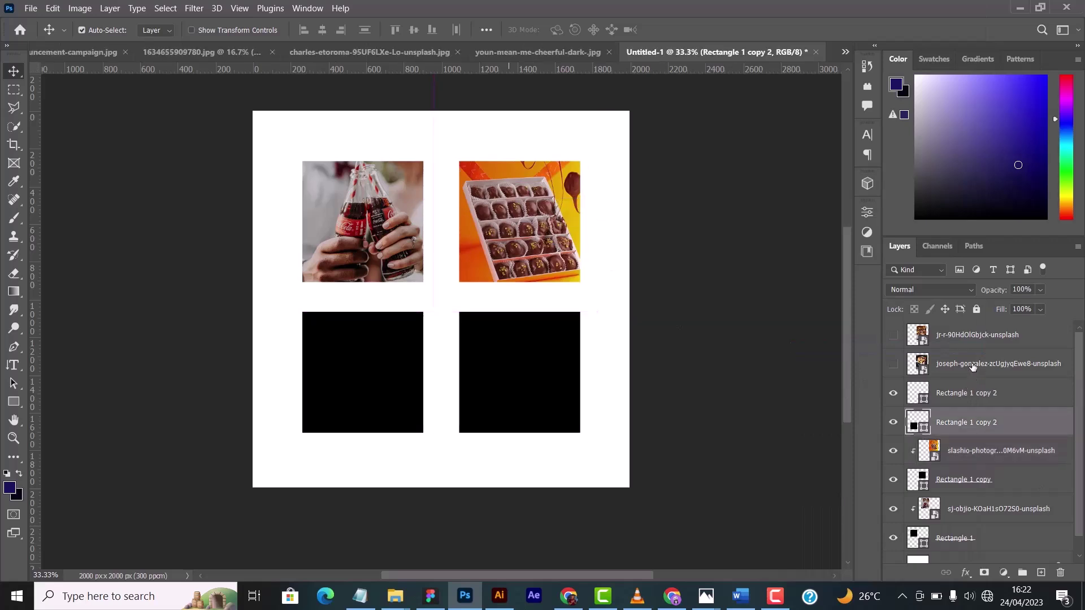
Show the French toast photo, position it over the lower-left square, and reorder it directly above that square's Rectangle 1 copy 2 layer
left_click(965, 367)
left_click(893, 363)
left_click_drag(520, 277, 377, 404)
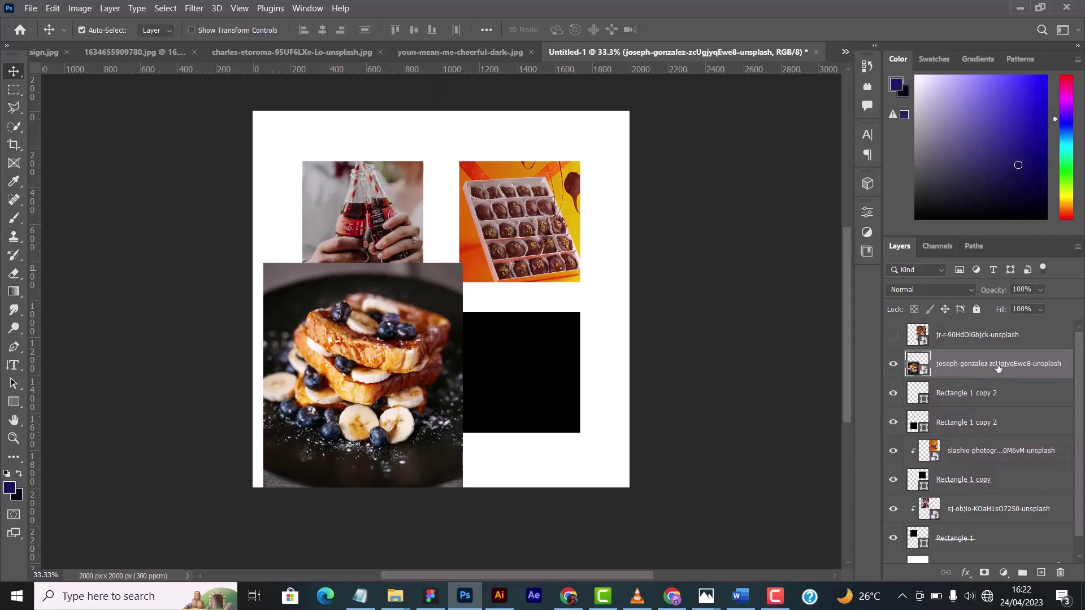
left_click_drag(998, 368, 897, 425)
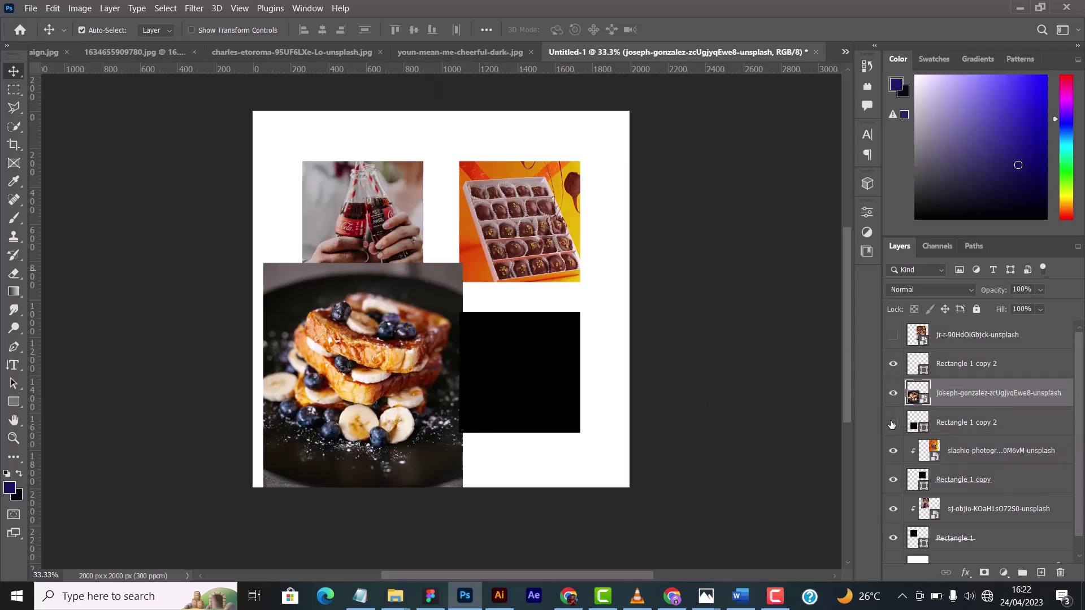
Clip the French toast photo to the lower-left square with a clipping mask, scale it to 4.45%, and center the toast in the square
right_click(969, 392)
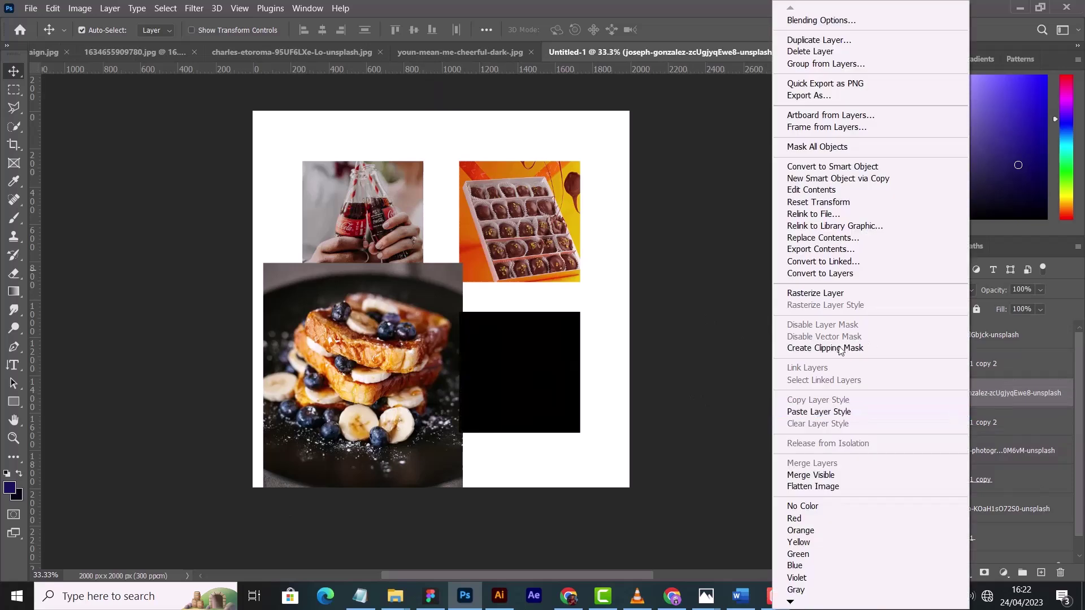
left_click(839, 347)
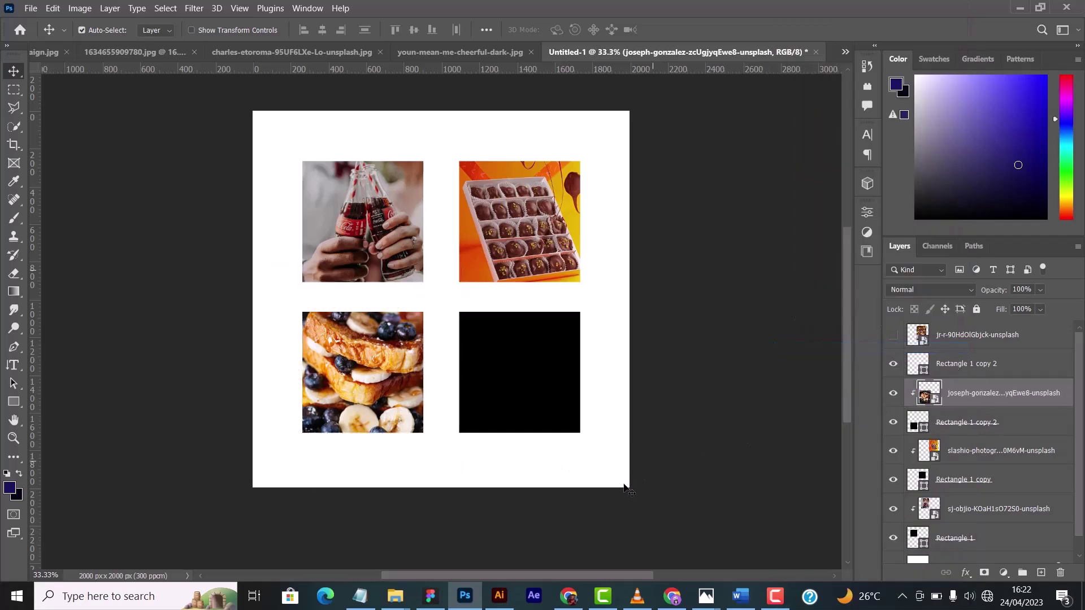
key("ctrl+t")
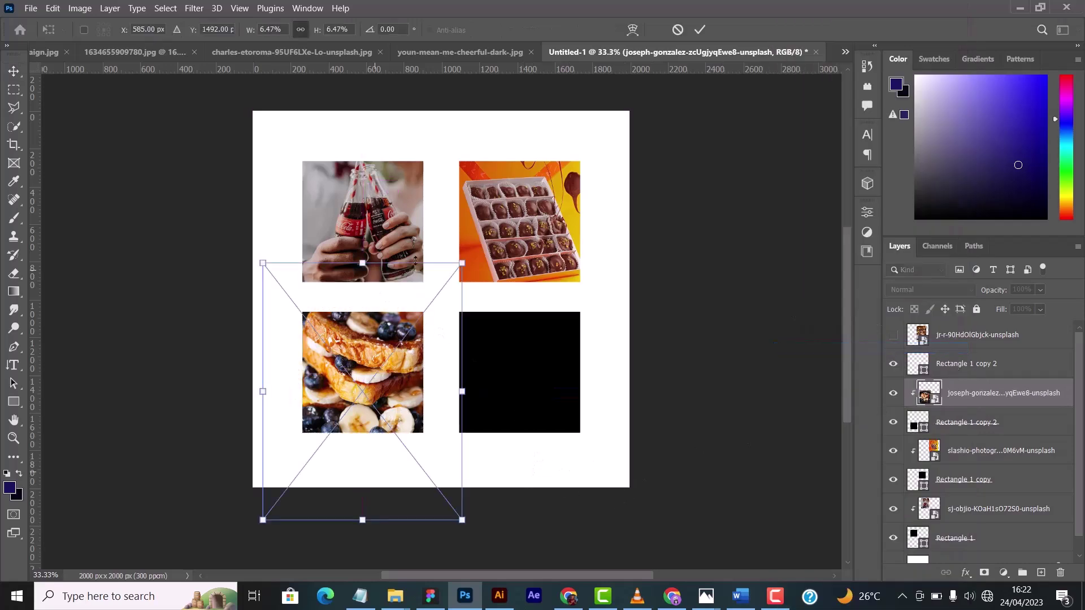
left_click_drag(363, 263, 362, 339)
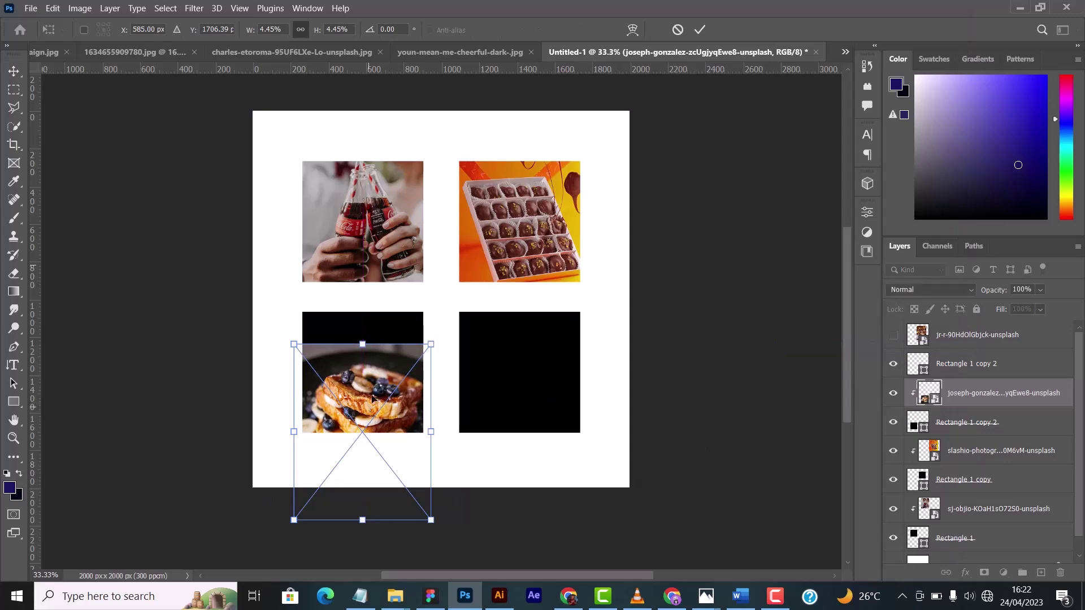
left_click_drag(369, 404, 372, 360)
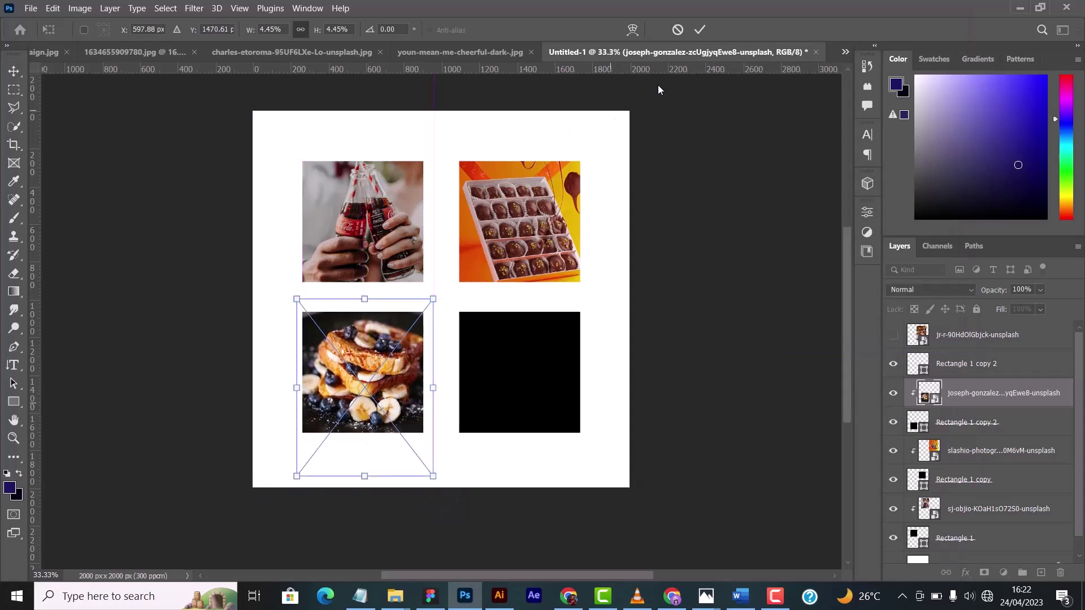
left_click(705, 28)
Show the cupcake photo, position it over the lower-right square, and scale it to 1.73% so it still covers the square
left_click(893, 334)
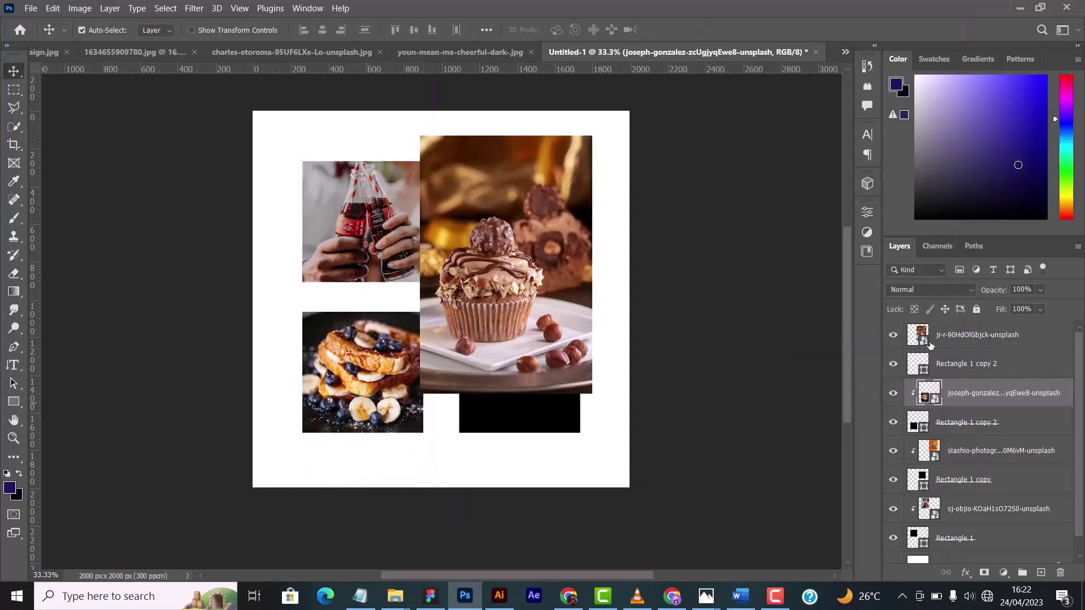
left_click(966, 339)
left_click_drag(537, 175, 568, 269)
key("ctrl+t")
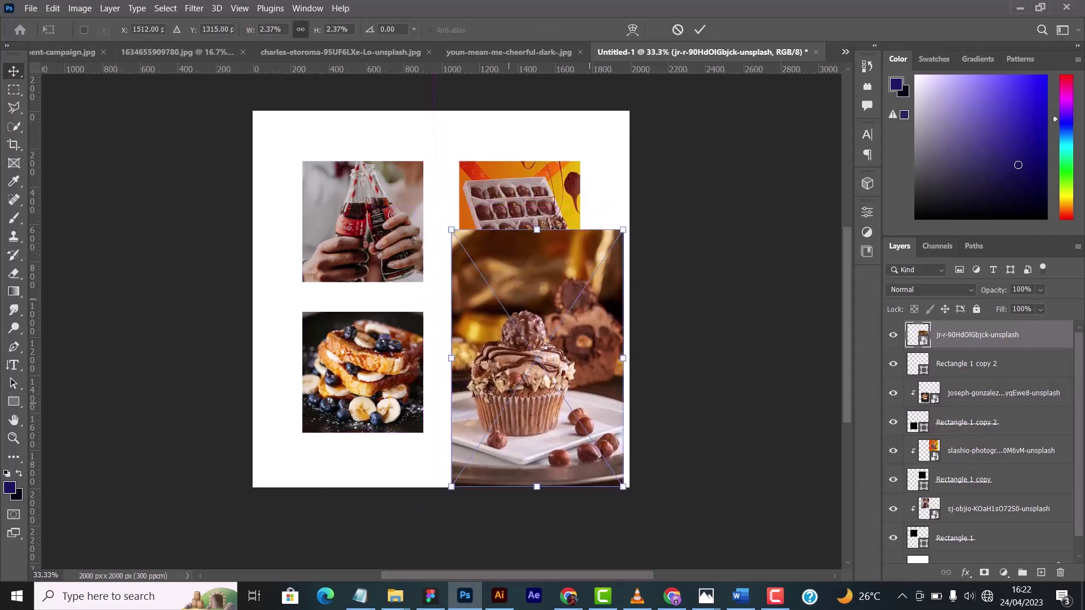
left_click_drag(537, 231, 539, 300)
left_click_drag(552, 368, 534, 357)
key("Return")
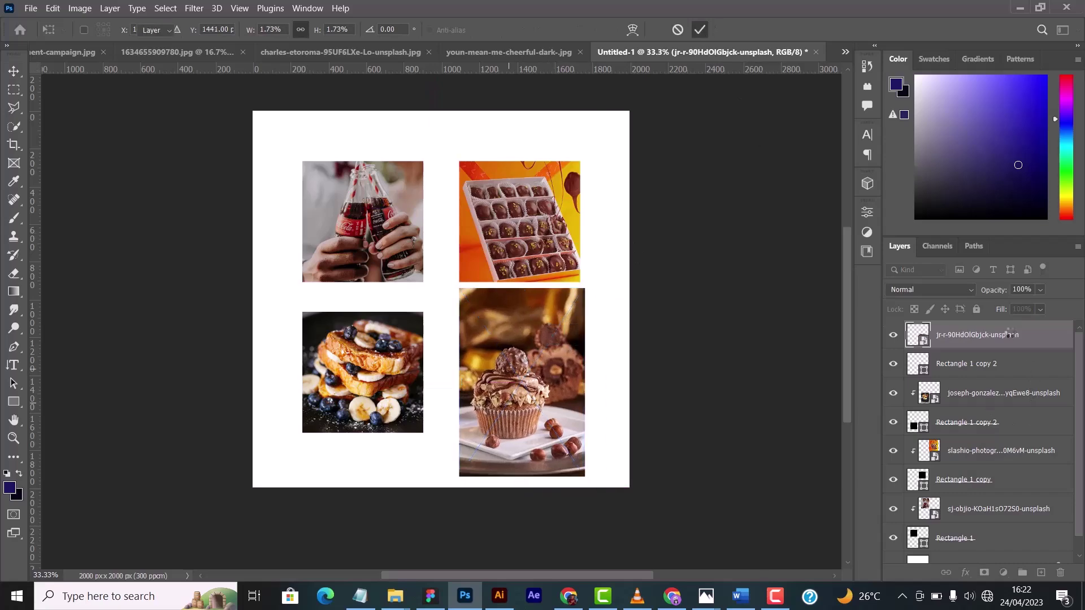
Clip the cupcake photo to the lower-right square with a clipping mask and reposition it so the cupcake fills the square
right_click(1011, 339)
left_click(877, 347)
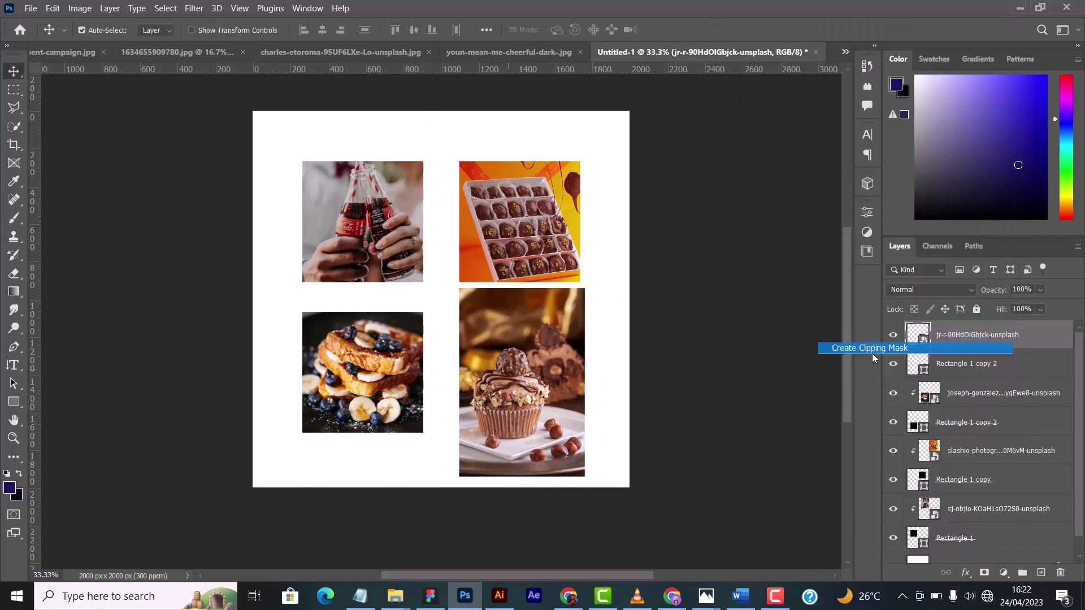
mouse_move(540, 381)
left_mouse_down()
mouse_move(539, 348)
mouse_move(542, 363)
left_mouse_up()
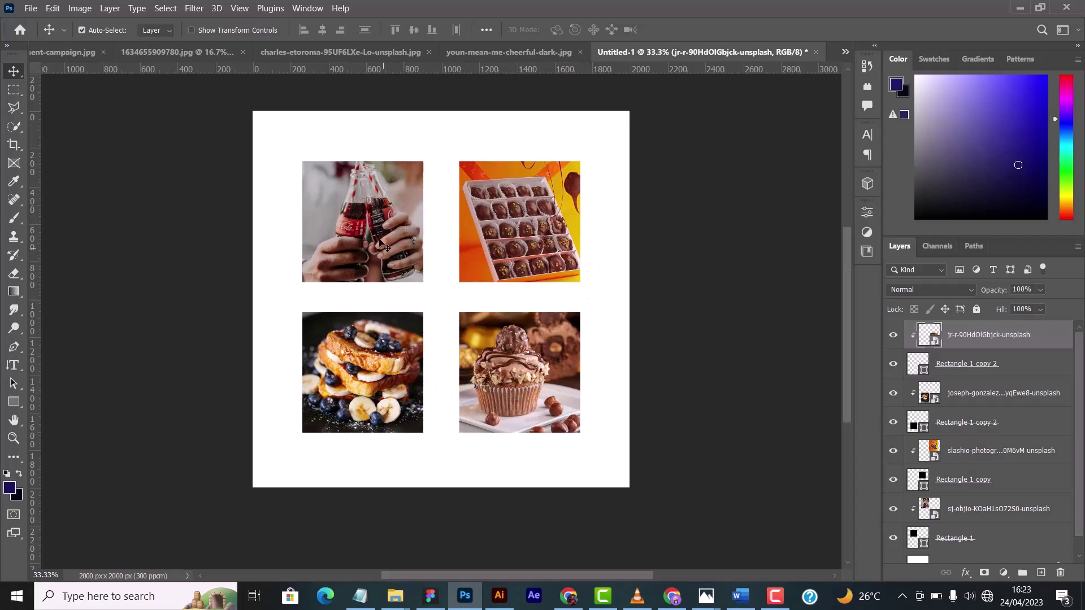
left_click_drag(273, 121, 586, 252)
left_click_drag(534, 202, 528, 225)
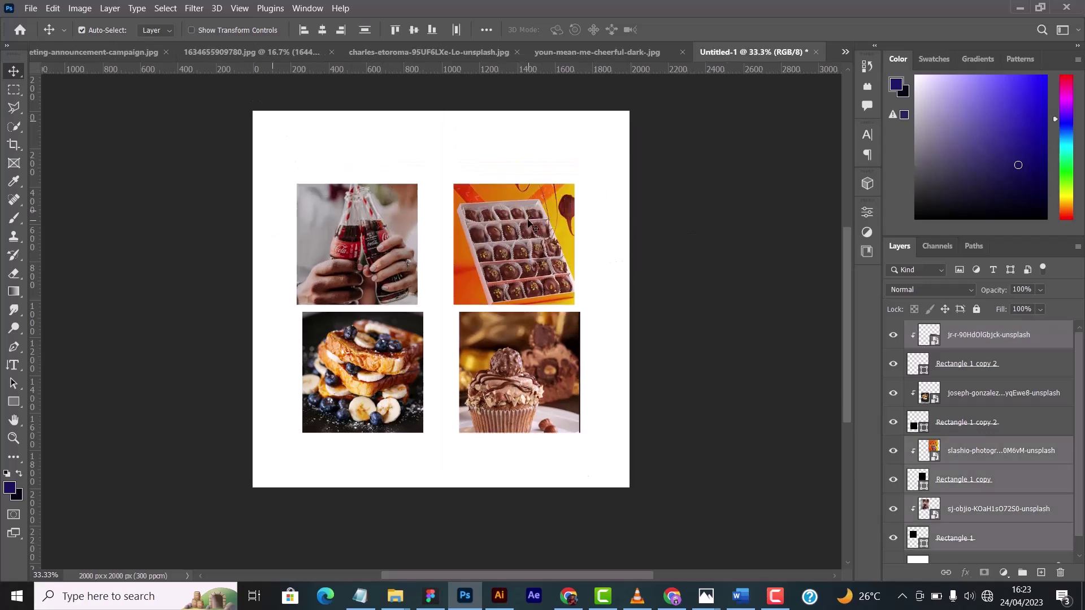
key("ctrl+z")
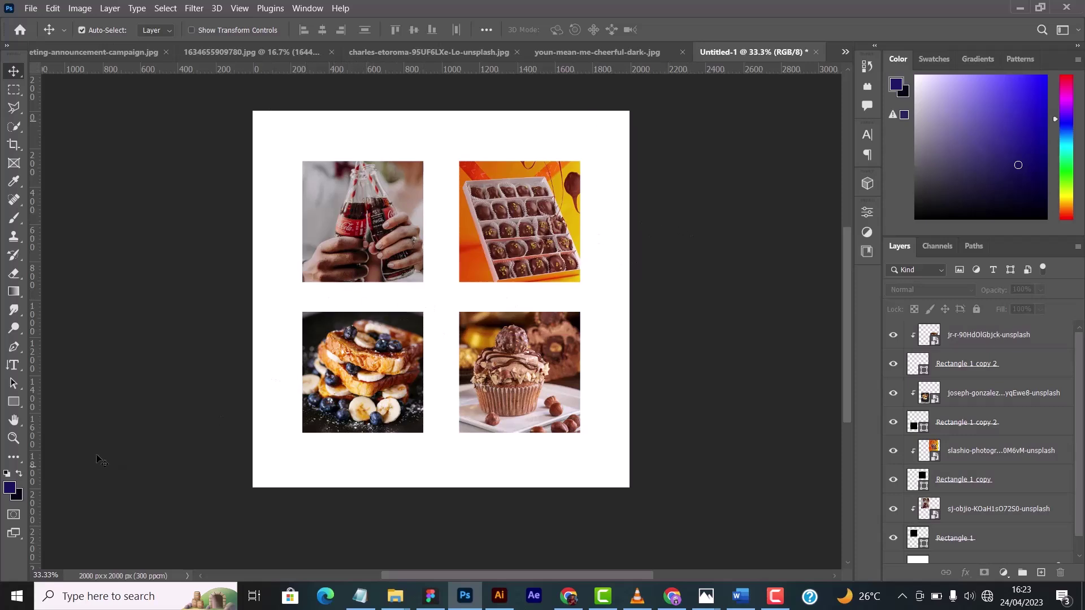
Add a horizontal text caption "Coca cola" beneath the cola bottles photo and align it with the photo's left edge
left_click(13, 365)
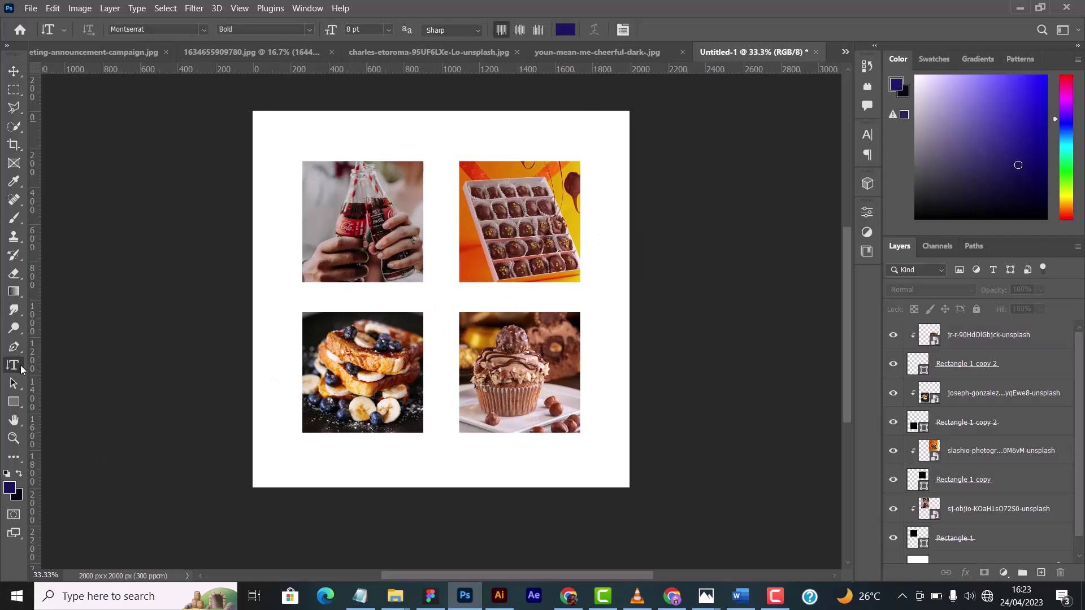
right_click(20, 365)
left_click(54, 366)
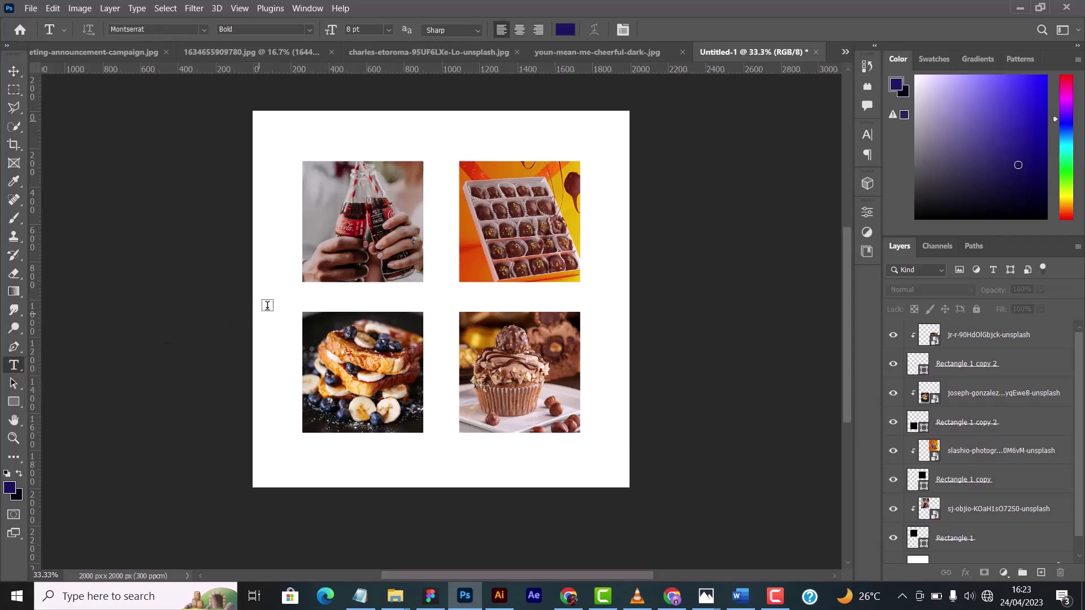
left_click(312, 298)
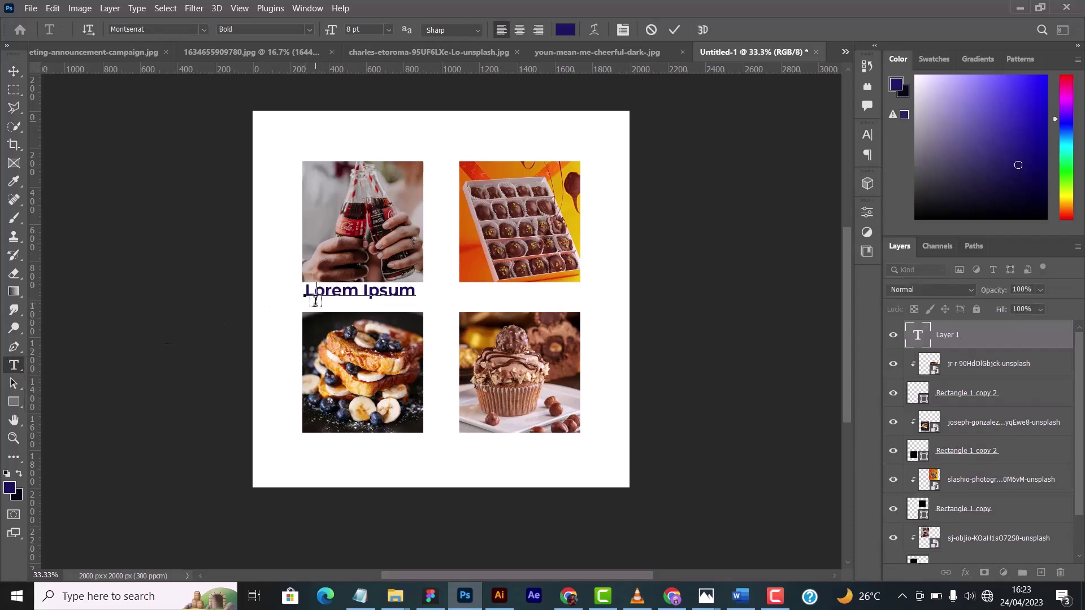
type("Coc")
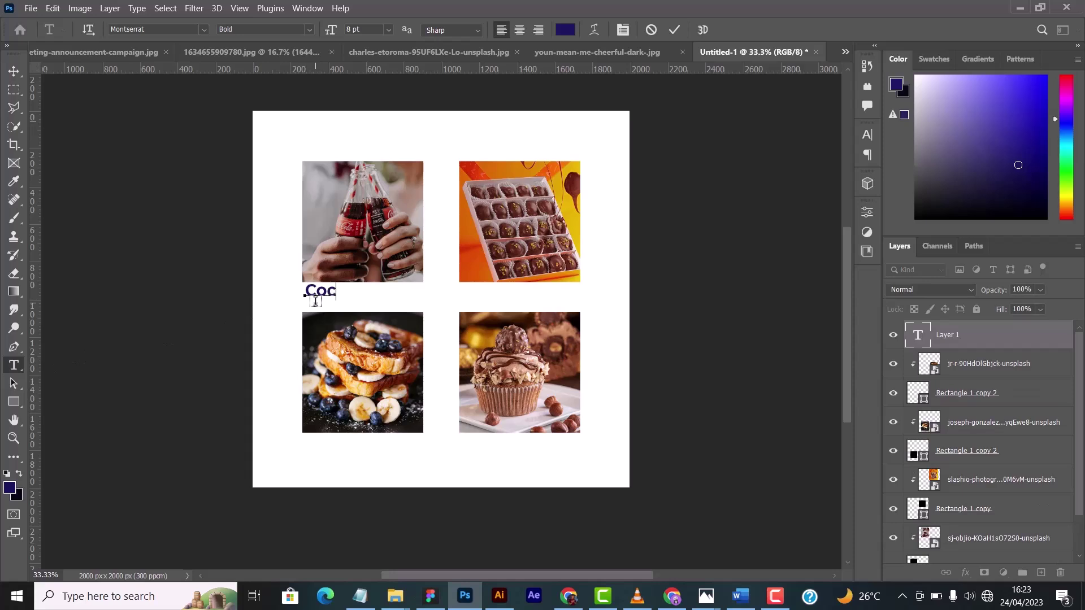
type("acola")
key("Left")
key("Left")
key("Left")
key("Left")
key("Left")
left_click(678, 32)
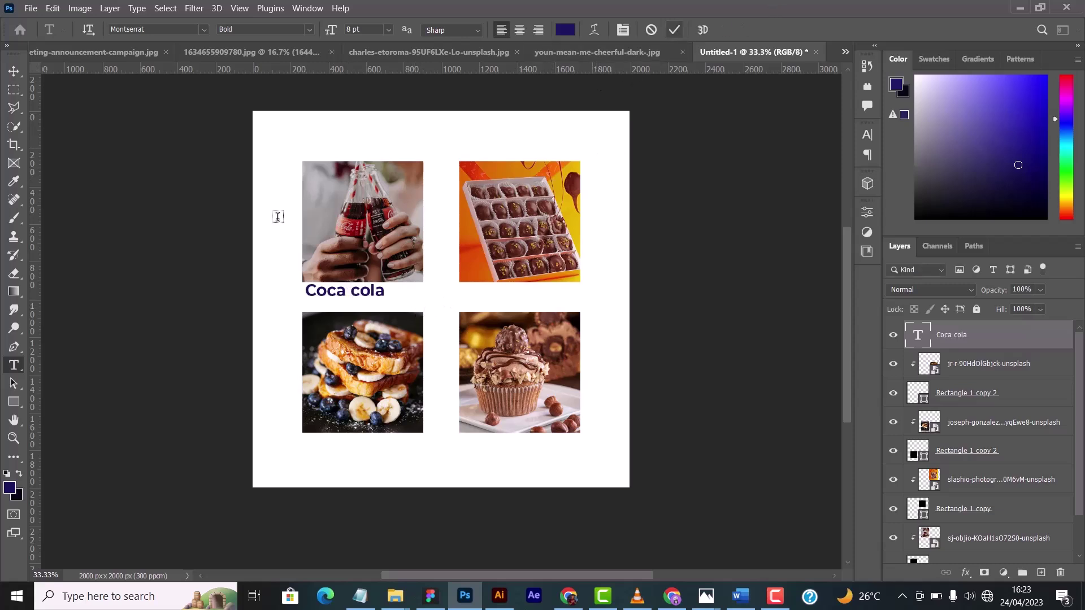
left_click(13, 71)
left_click_drag(344, 291, 342, 294)
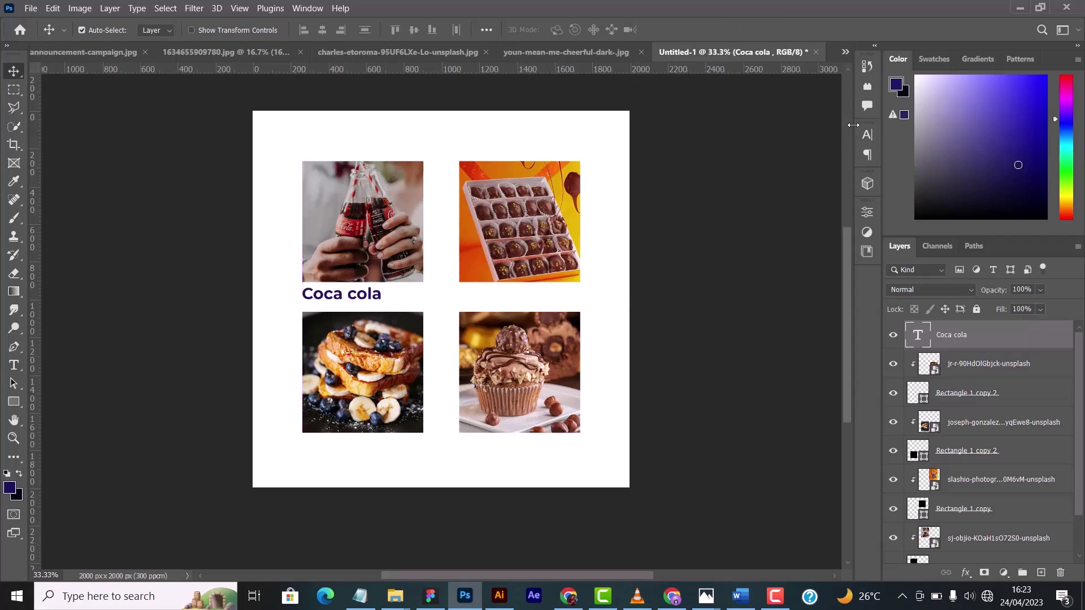
Set the text colour of the Coca cola caption to black
left_click(867, 135)
left_click(830, 215)
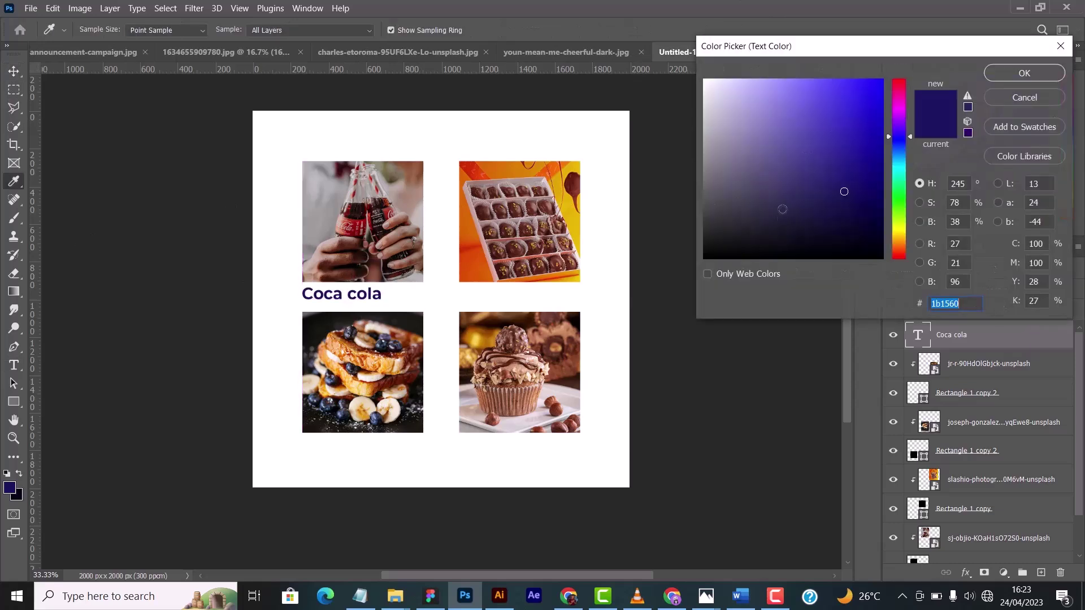
left_click(705, 258)
key("Return")
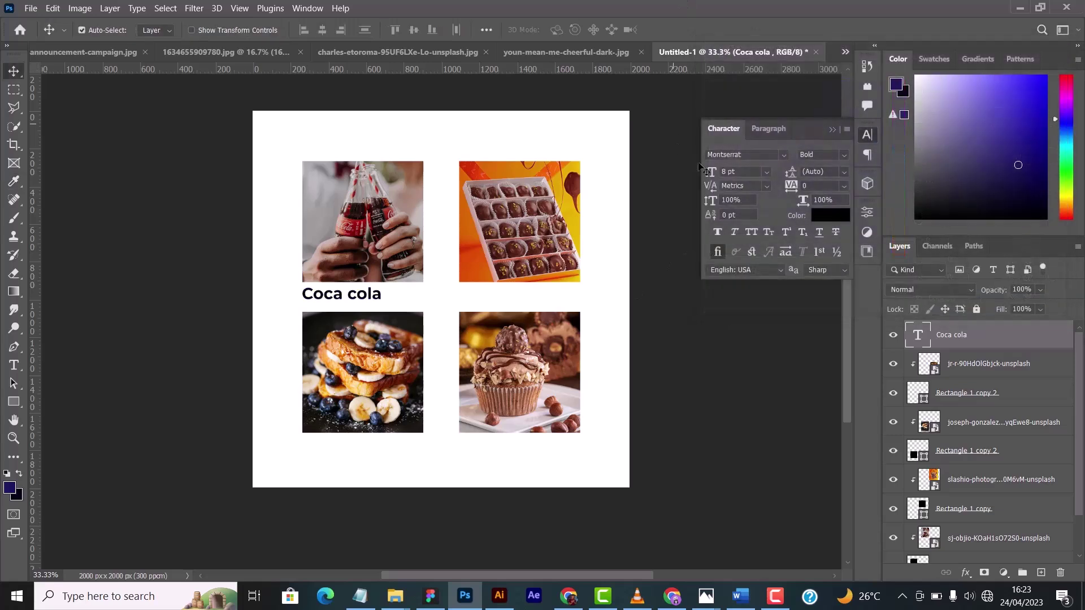
Set the Coca cola caption to 6 pt SemiBold and position it just beneath the cola bottles photo
left_click(766, 171)
left_click(747, 211)
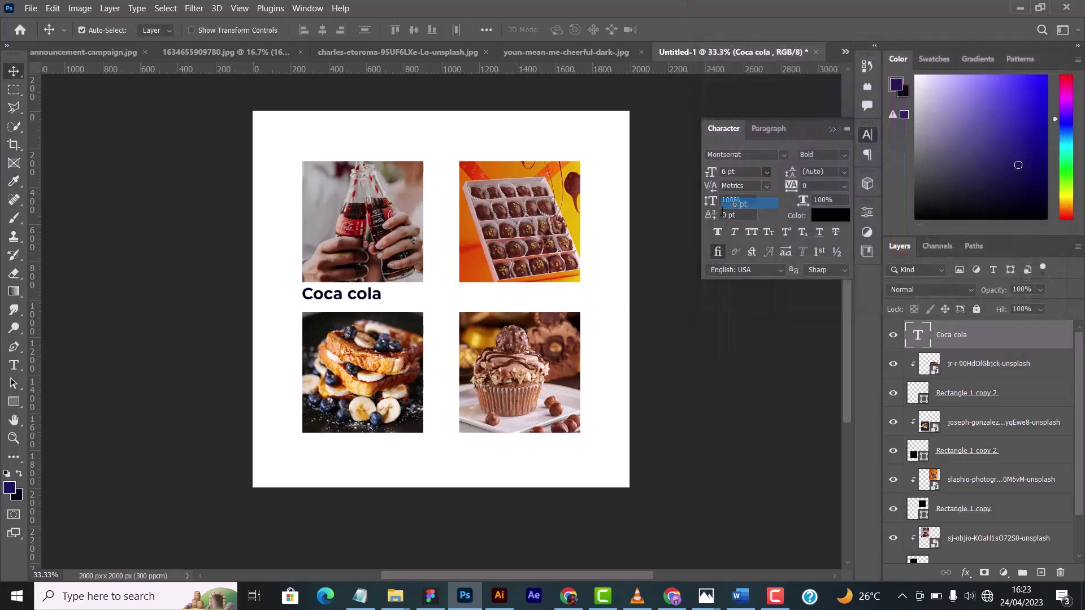
left_click_drag(353, 296, 354, 292)
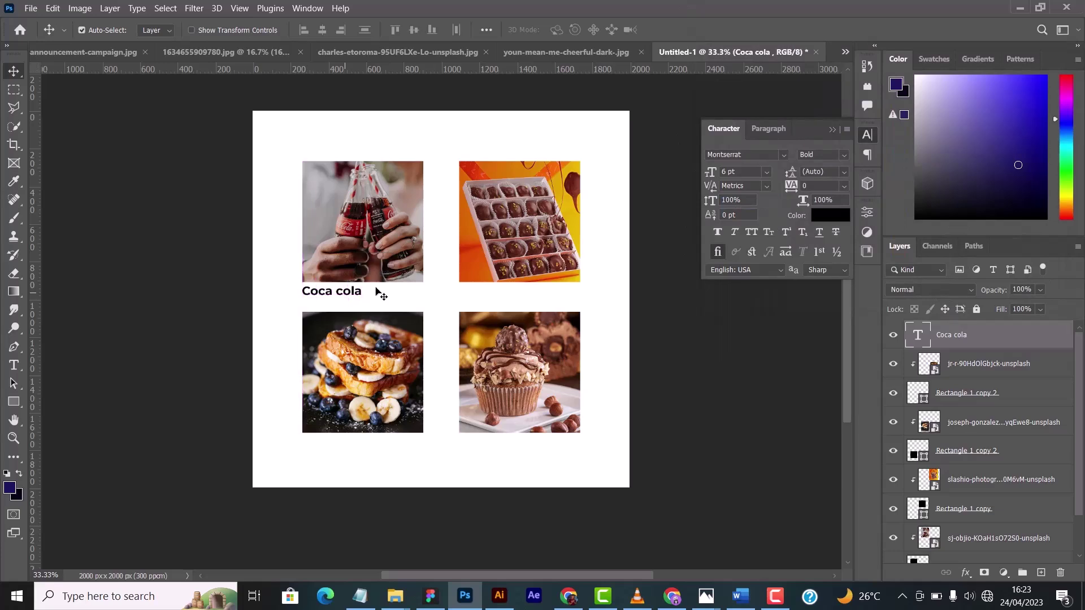
left_click(839, 155)
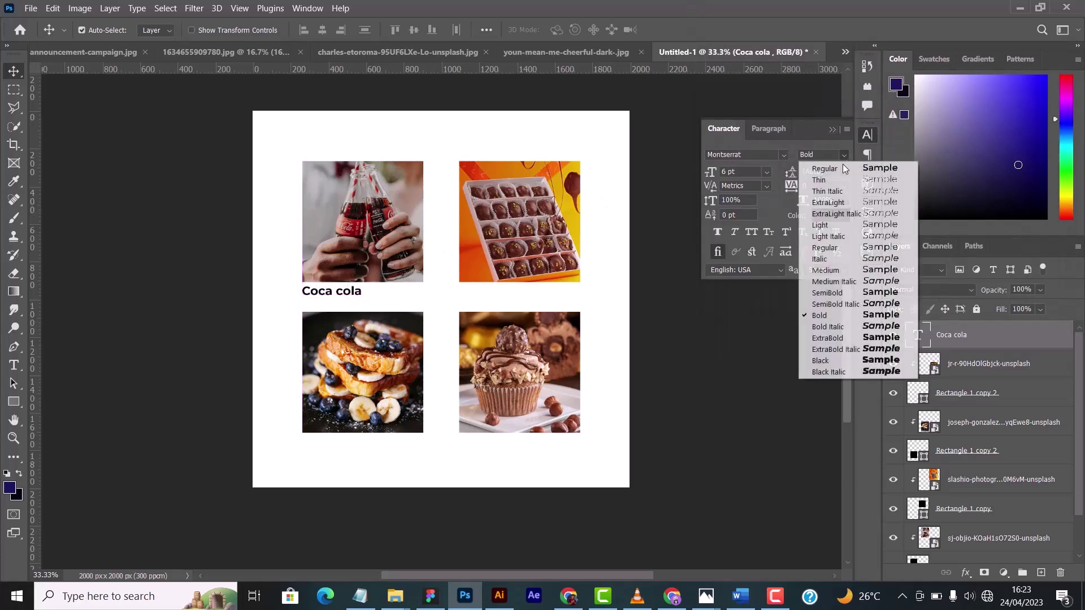
left_click(820, 286)
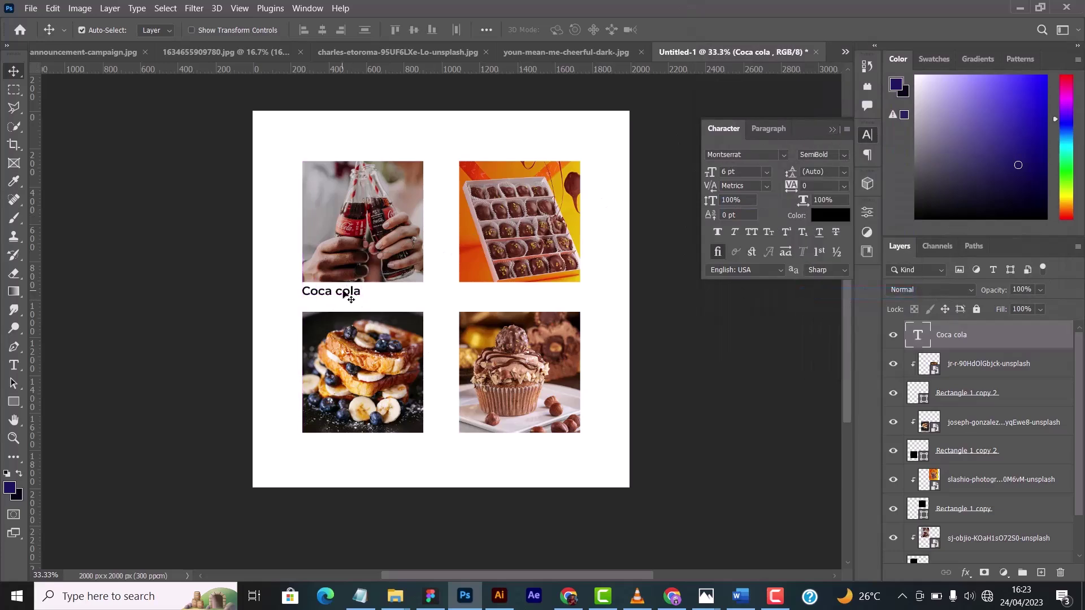
left_click(832, 129)
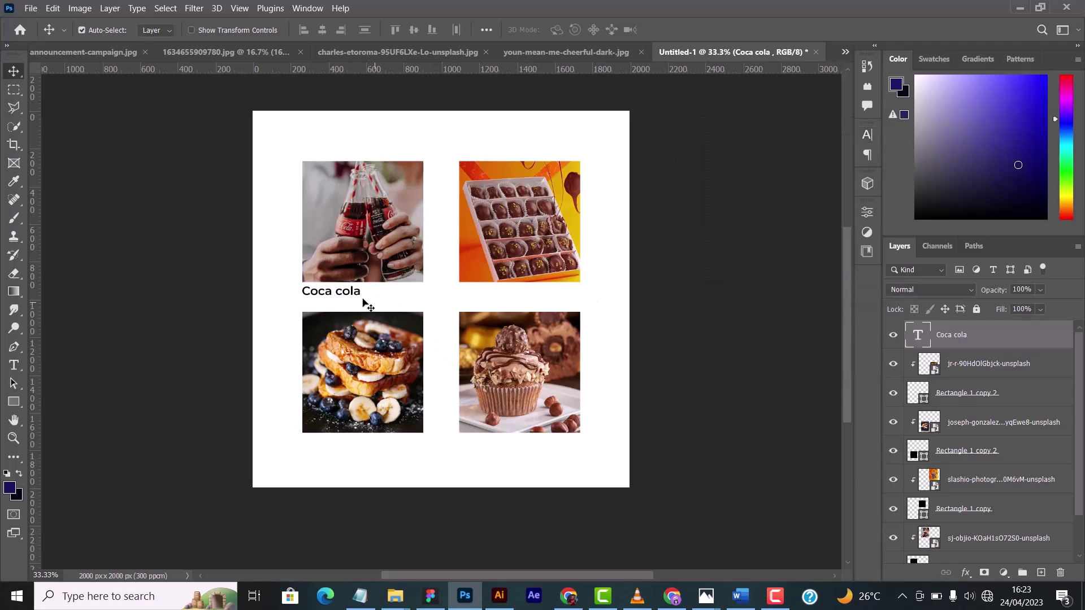
Duplicate the Coca cola caption beneath the chocolate box photo, aligned with the photo's left edge and level with the original caption
left_click_drag(317, 294, 474, 291)
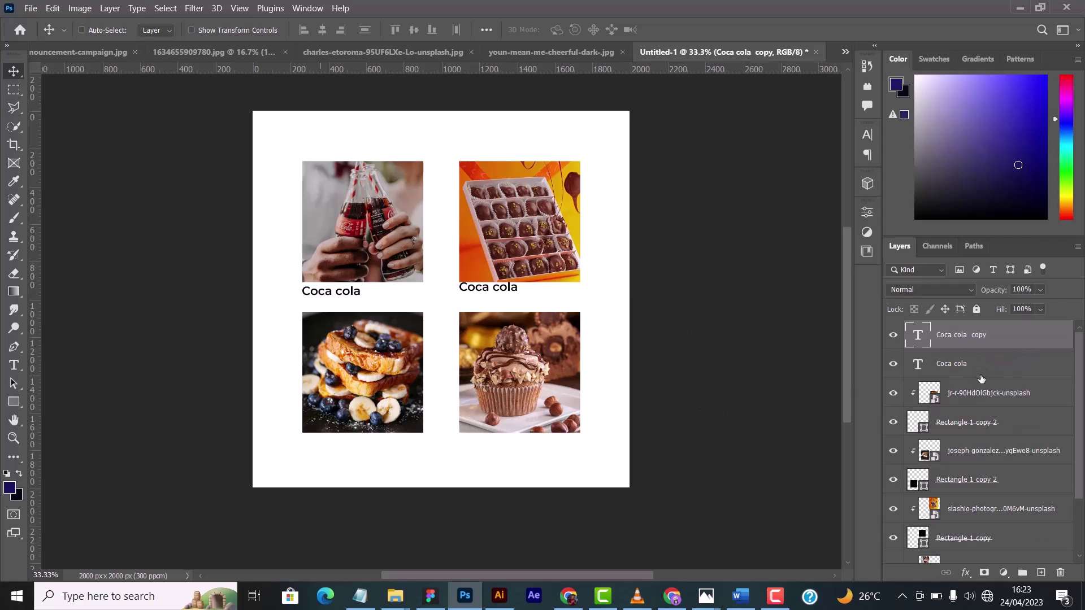
key("Delete")
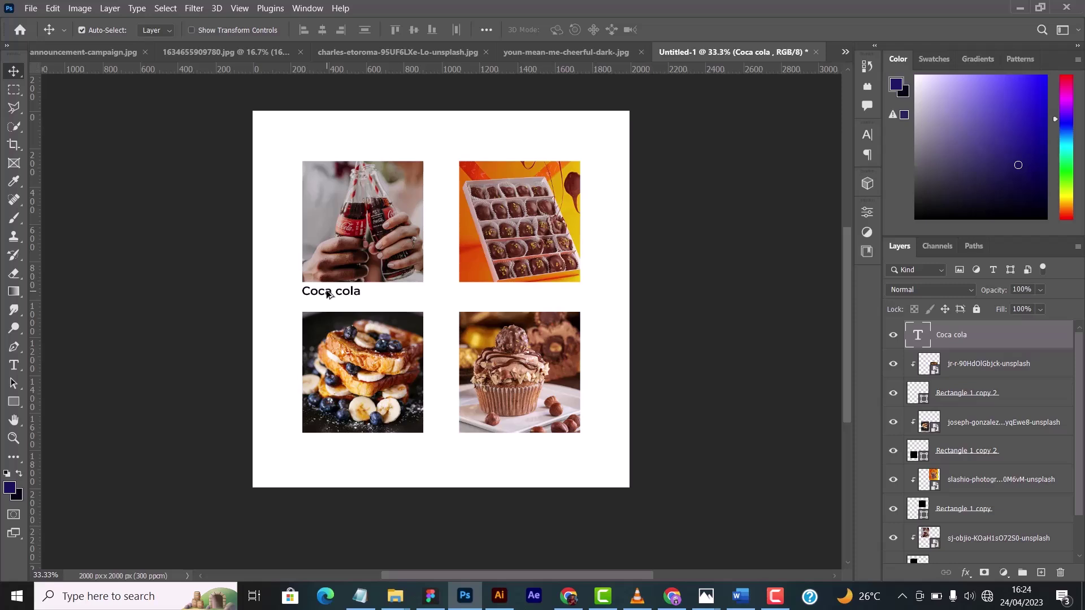
left_click_drag(330, 299, 486, 296)
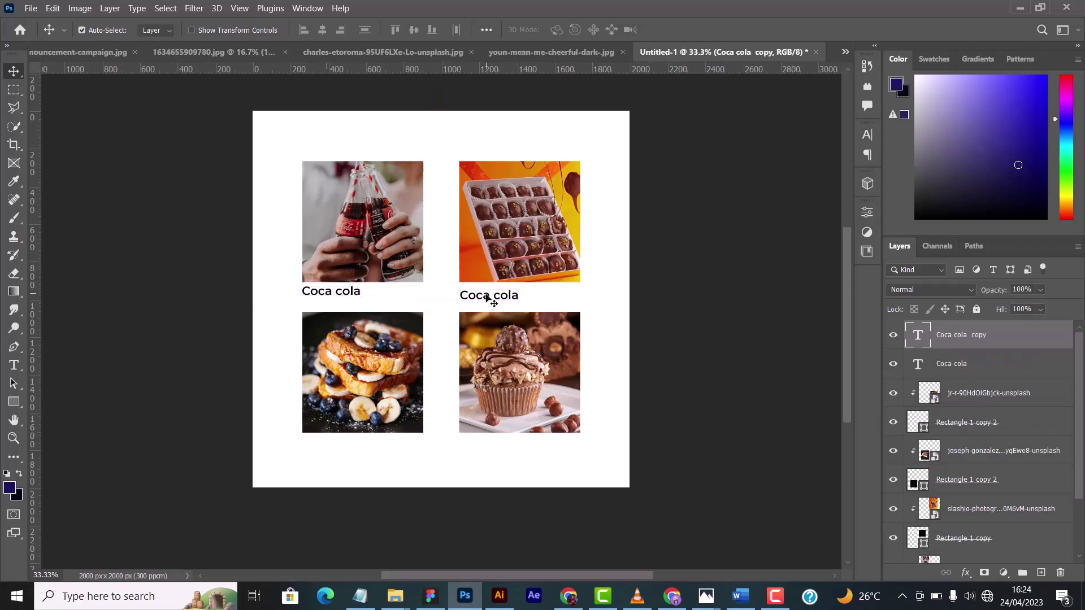
key("shift+Up")
key("shift+Up")
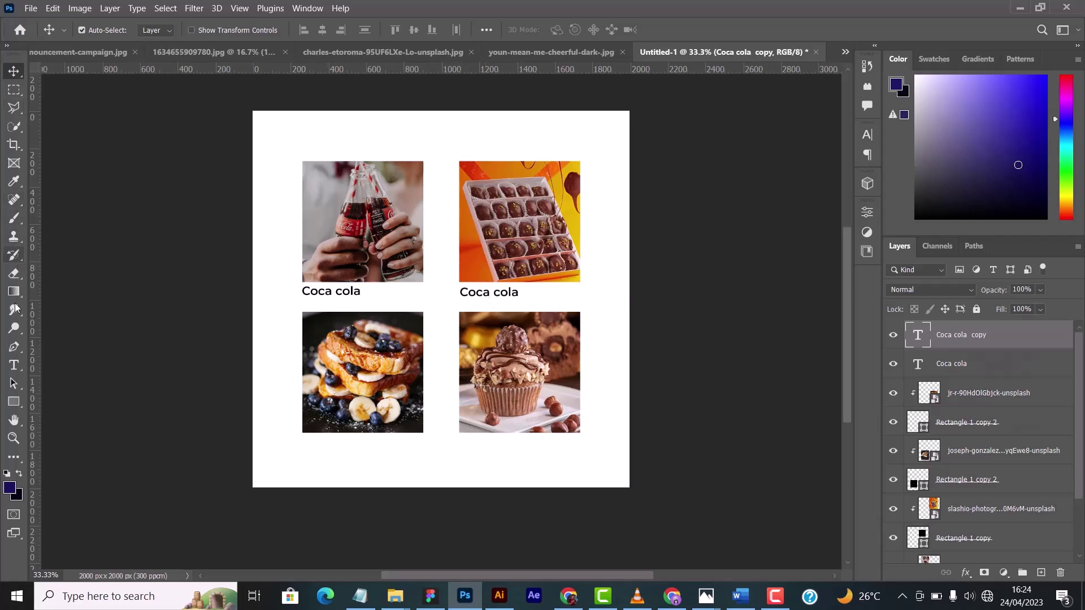
Replace the text of the duplicated caption beneath the chocolate box photo with "Choclate Cake"
left_click(12, 365)
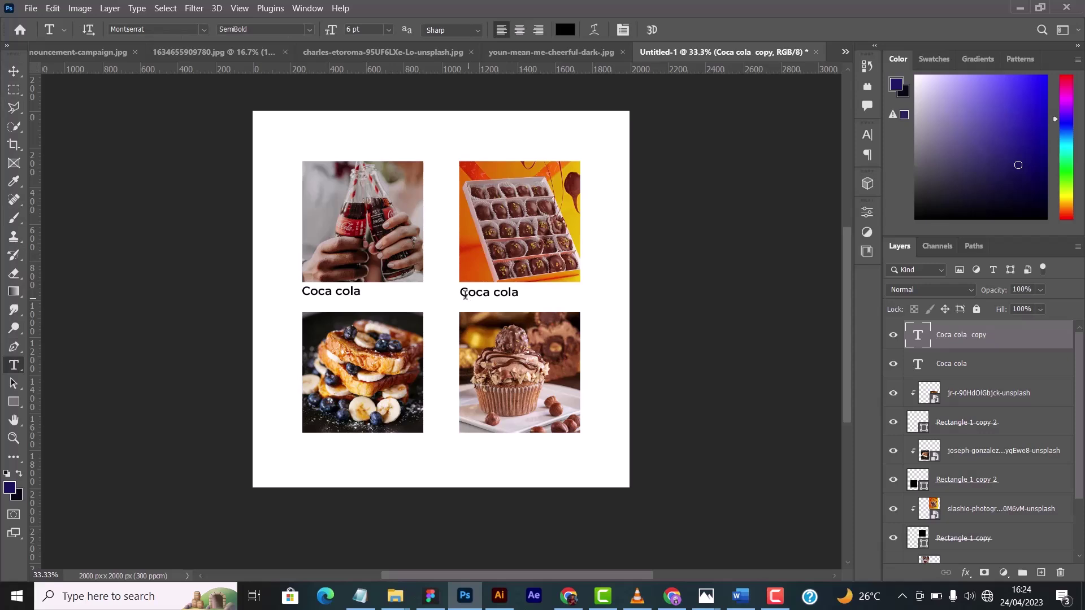
triple_click(483, 298)
type("Ch")
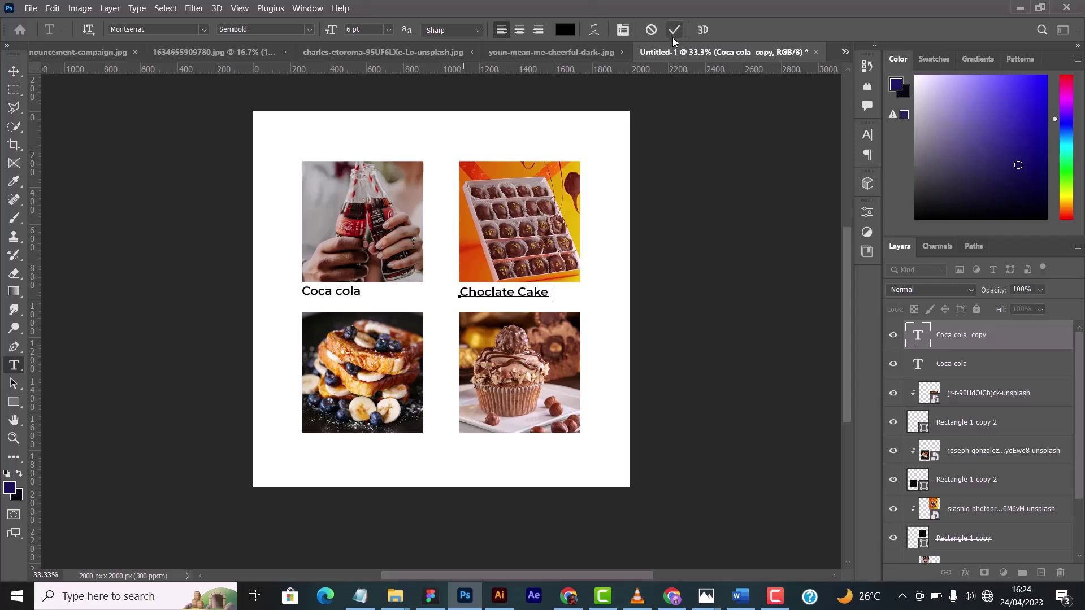
left_click(673, 35)
key("v")
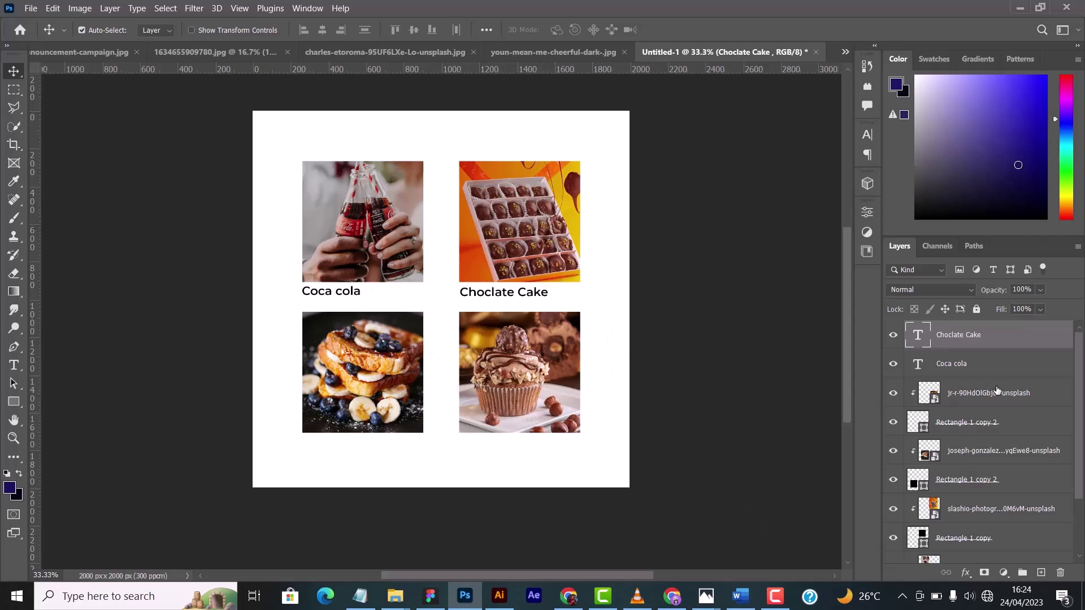
scroll(1017, 367, "down", 3)
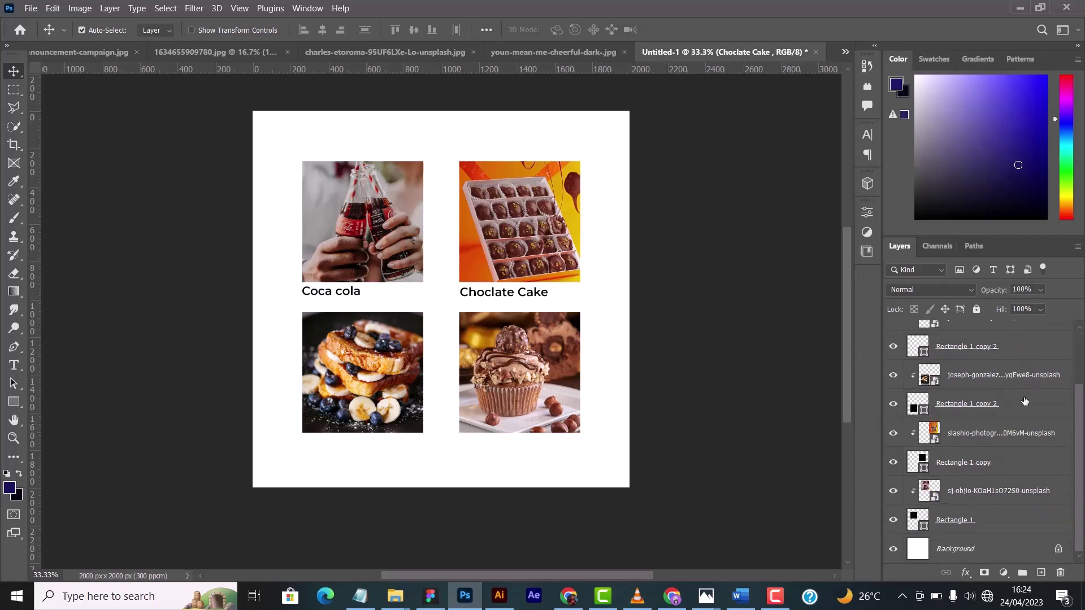
Group all the photo, rectangle and caption layers above the background and hide the group
left_click(986, 527, "shift")
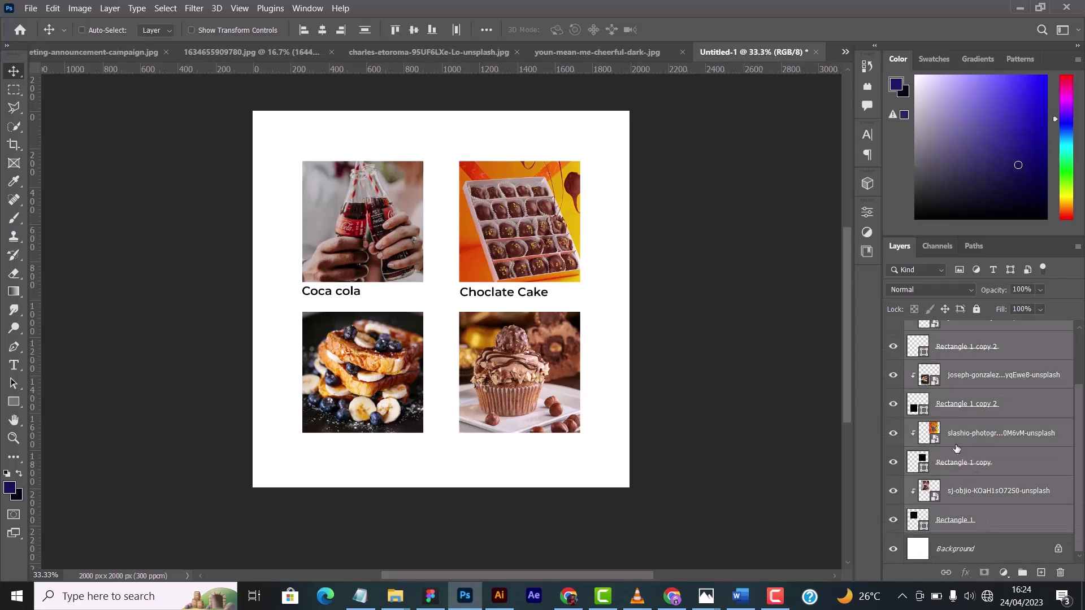
key("ctrl+g")
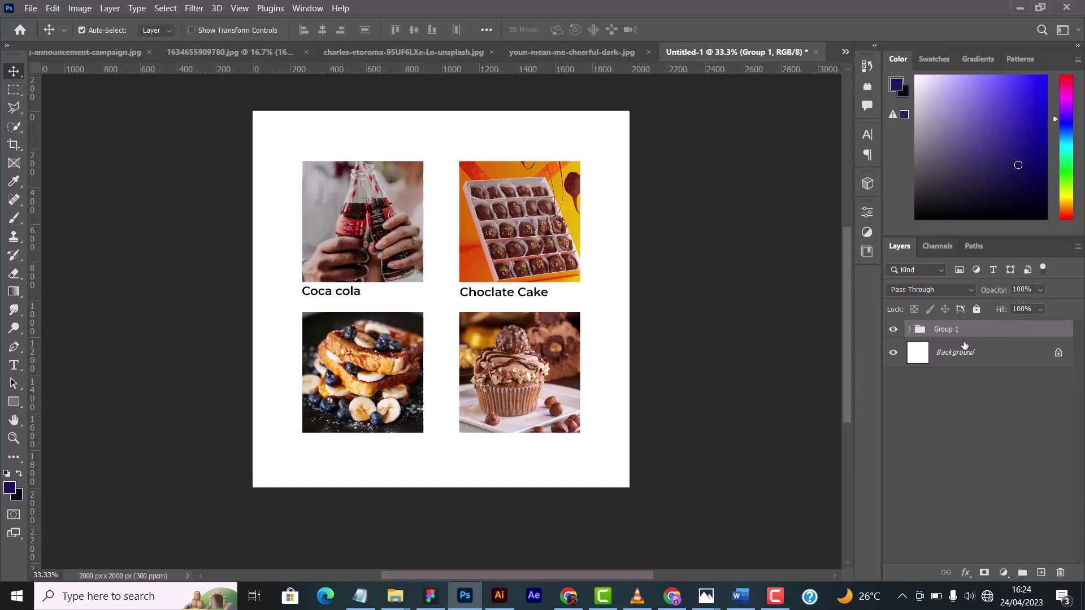
left_click(888, 329)
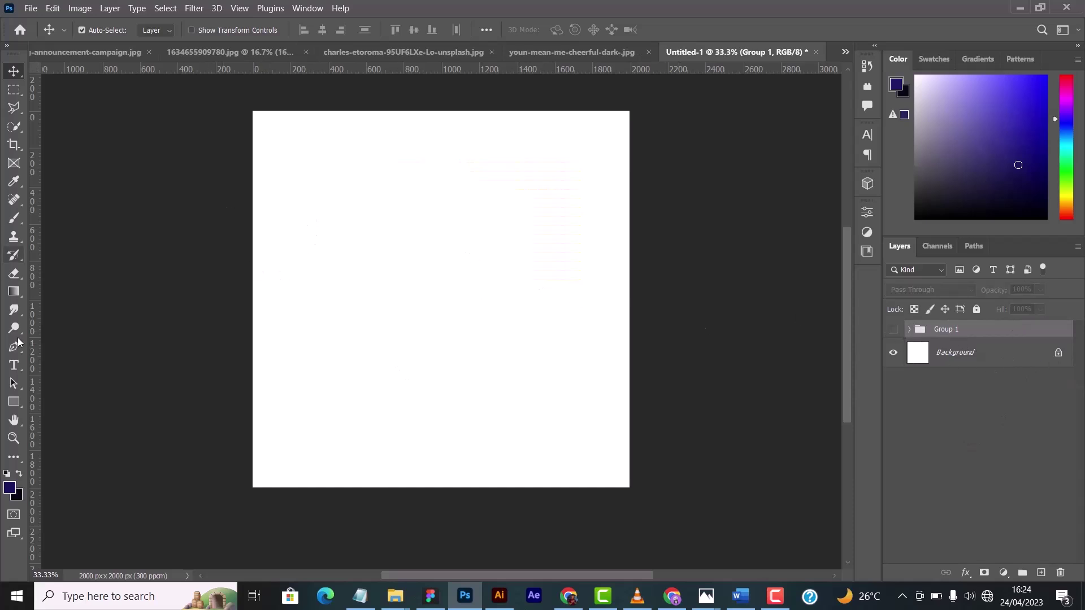
Add the two-line text "Graphics Design" in the upper part of the blank canvas and move it slightly down
left_click(14, 366)
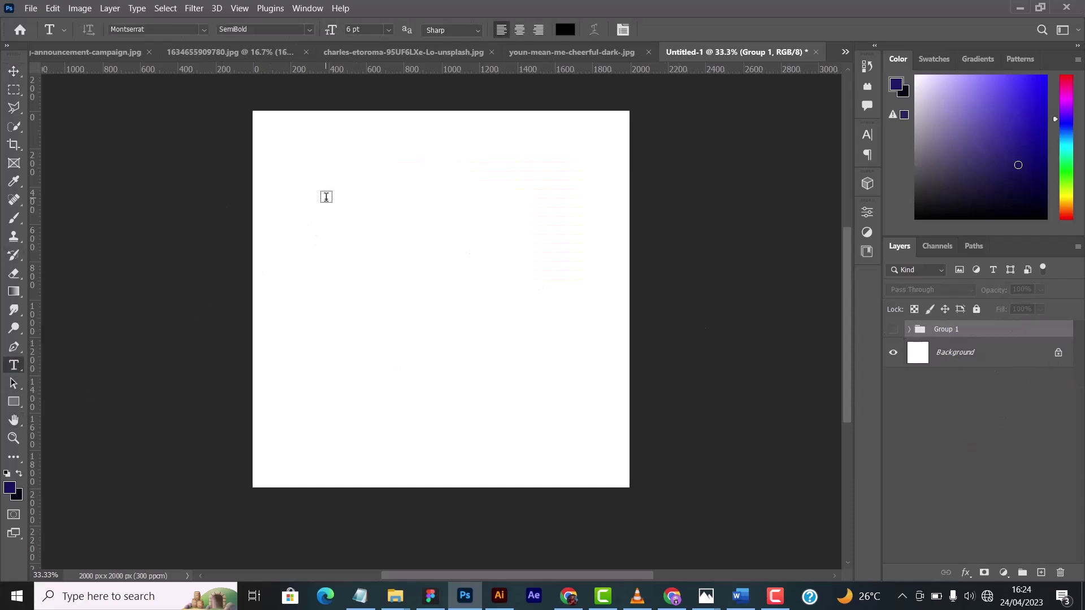
left_click(326, 196)
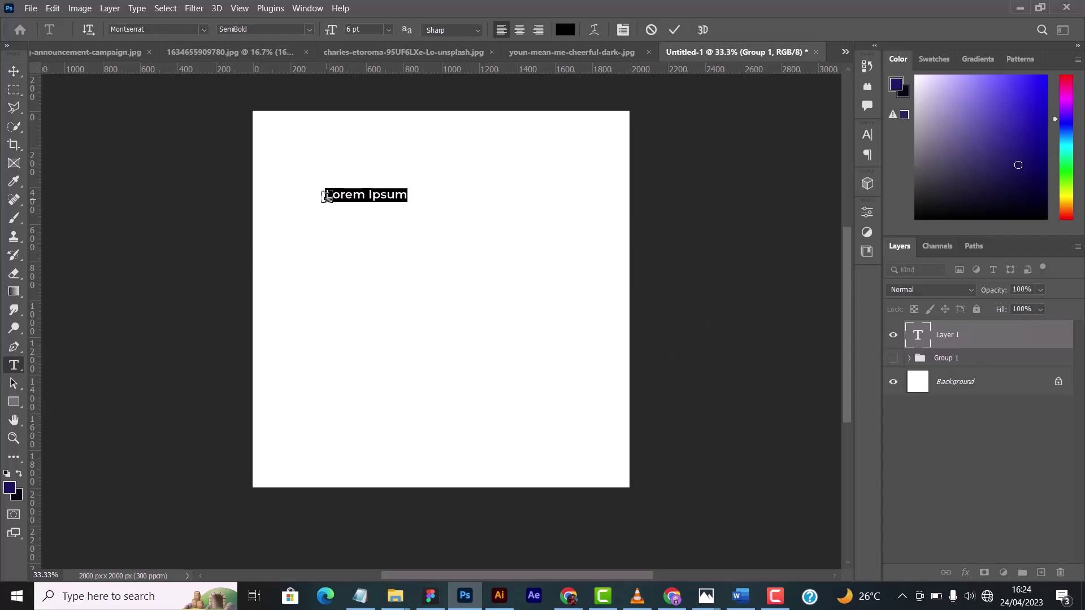
type("Graphics")
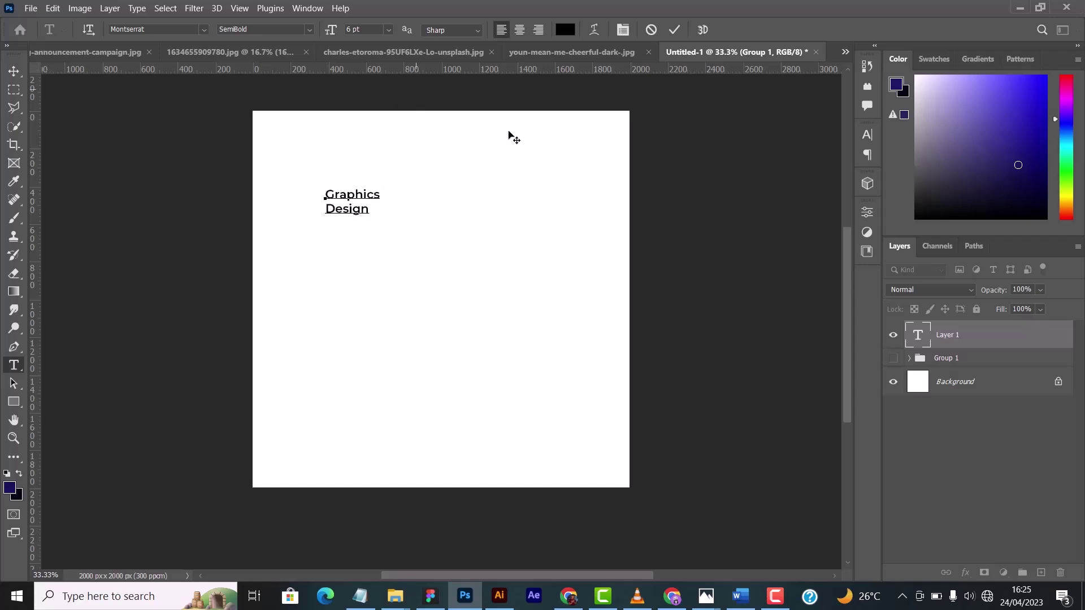
left_click(674, 29)
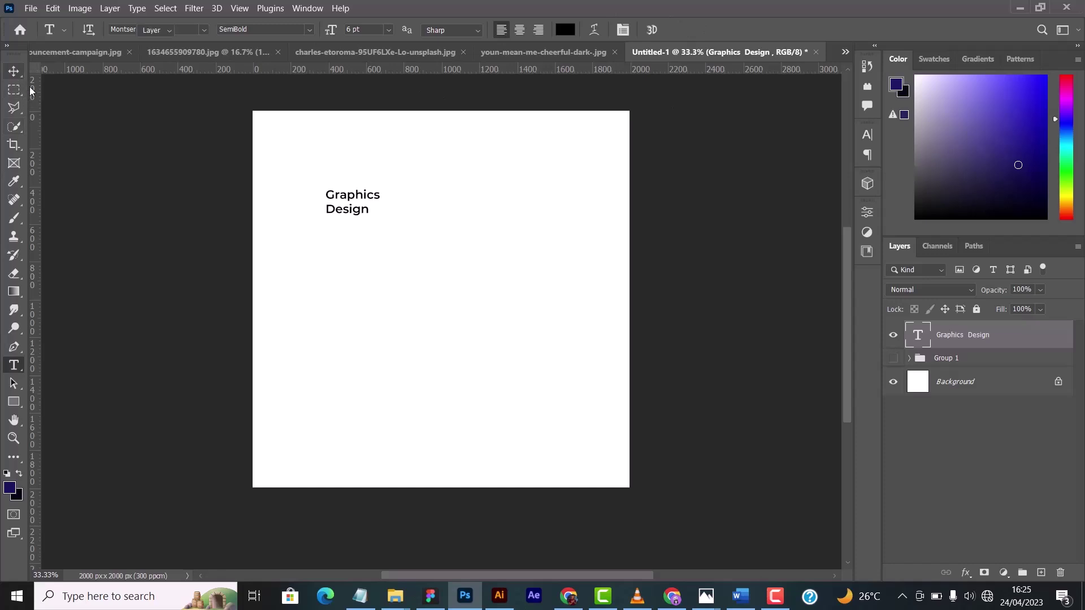
left_click(14, 71)
left_click_drag(680, 144, 683, 172)
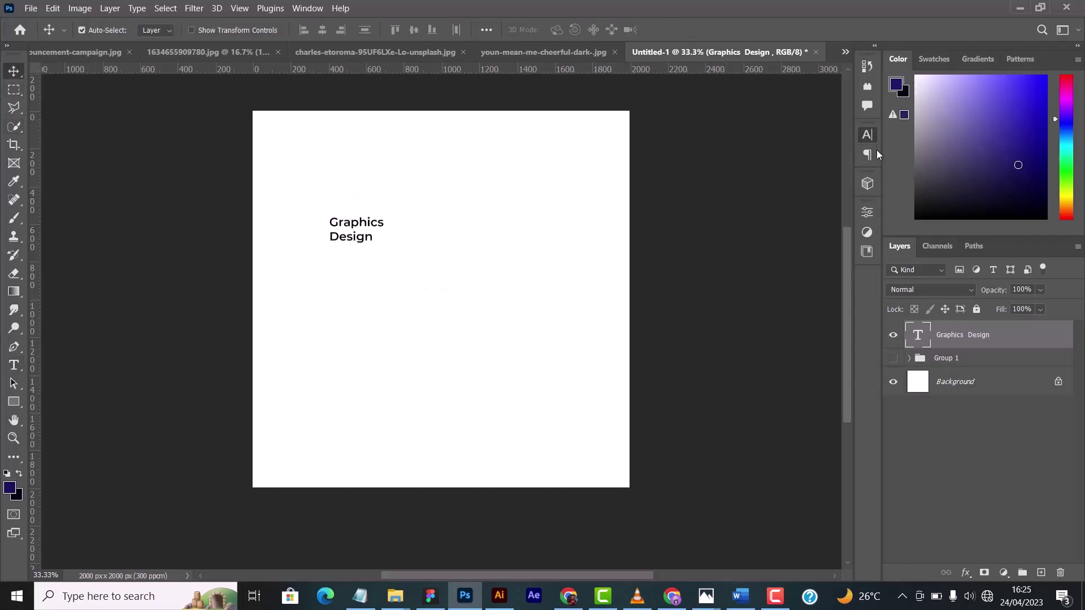
Enlarge the Graphics Design text to 36 pt, after trying 72 pt, and reposition it within the canvas
left_click(867, 136)
left_click(767, 172)
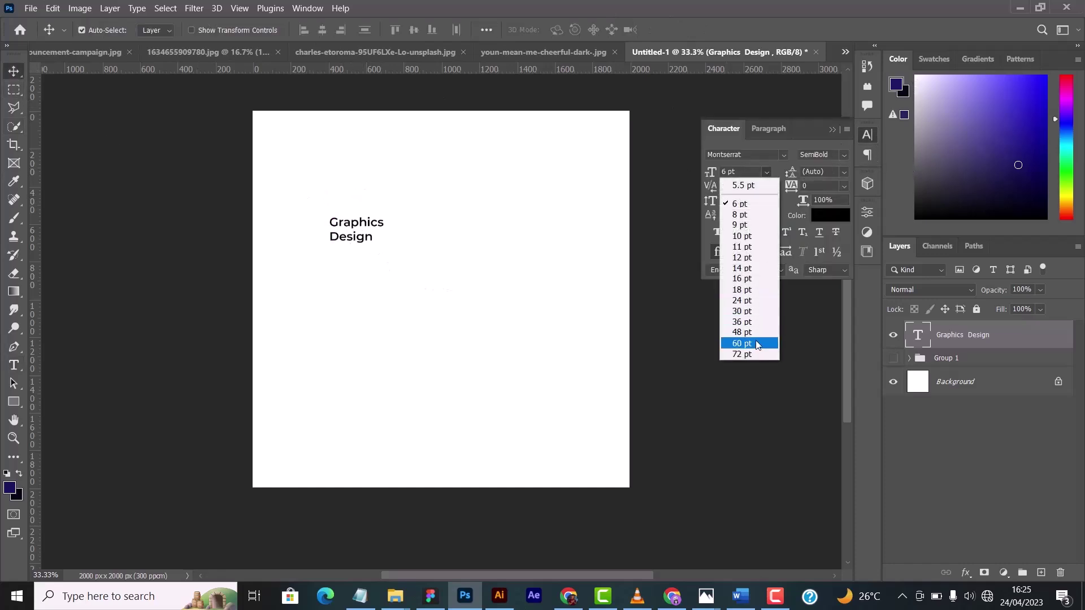
left_click(749, 354)
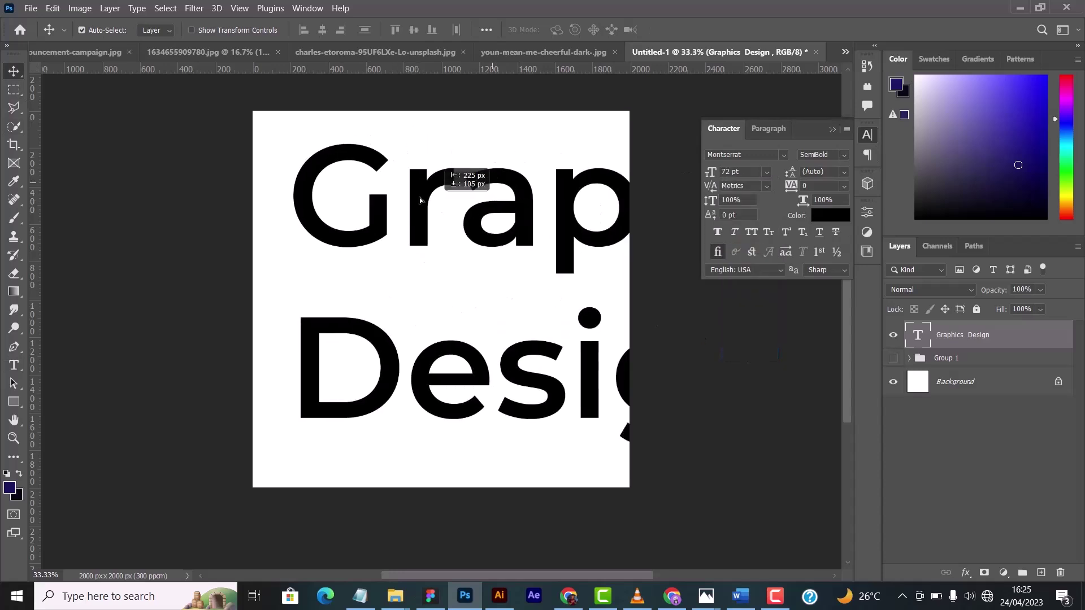
left_click(767, 172)
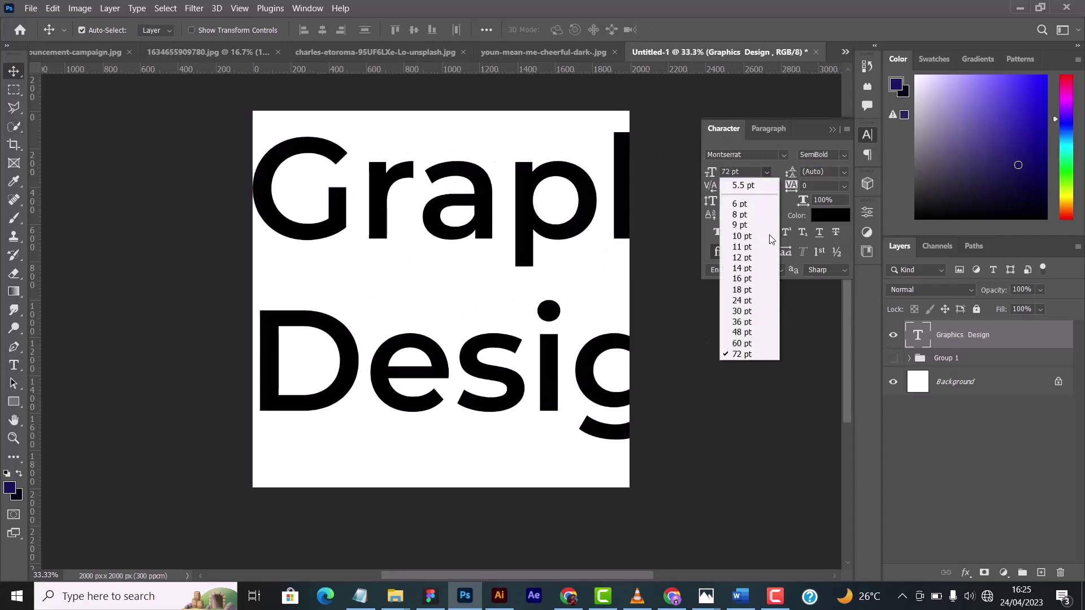
left_click(752, 315)
left_click_drag(418, 232, 437, 207)
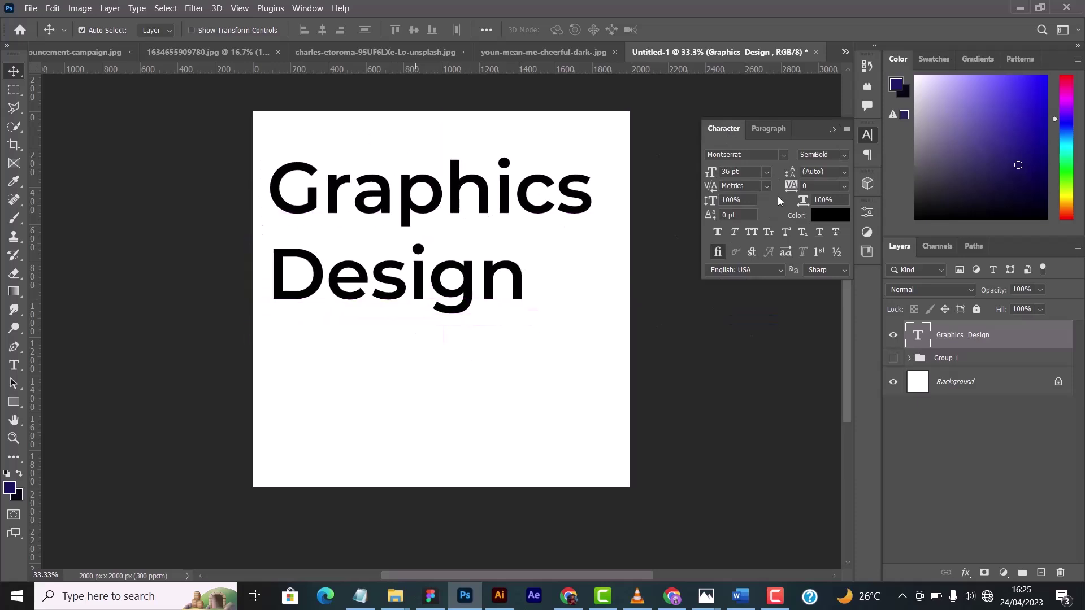
Set the Graphics Design text's leading to 36 pt, after trying 24 pt and 48 pt, and its font style to Black
left_click(843, 171)
left_click(825, 294)
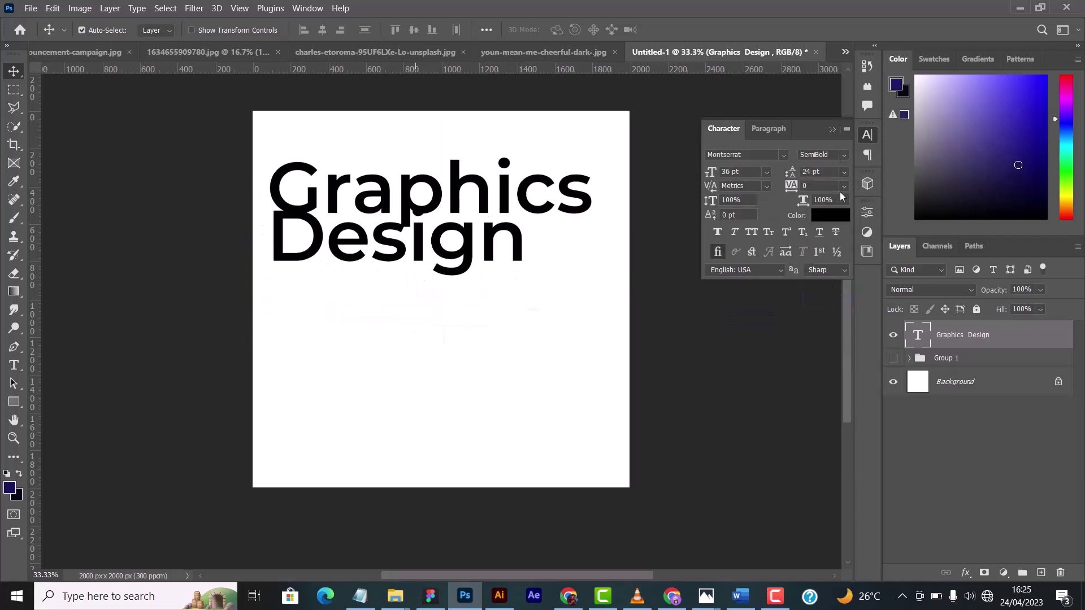
left_click(844, 171)
left_click(826, 341)
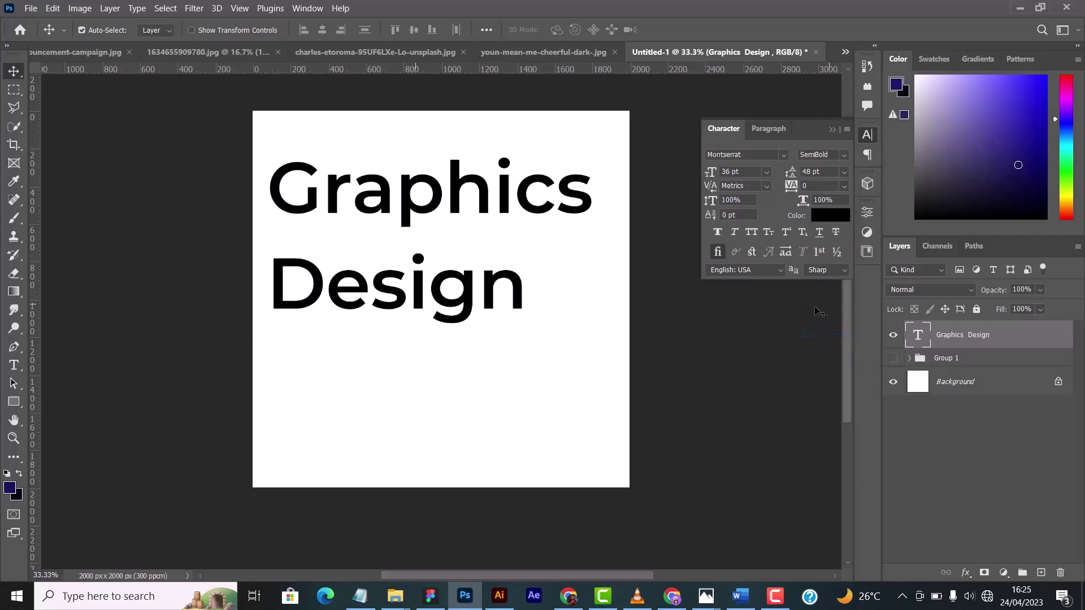
left_click(846, 171)
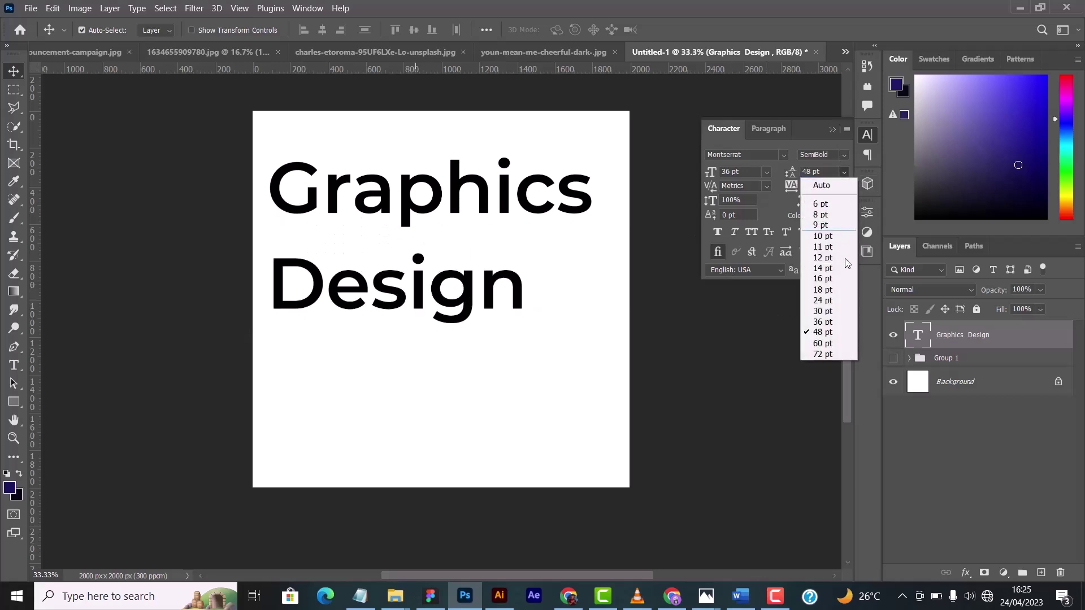
left_click(826, 325)
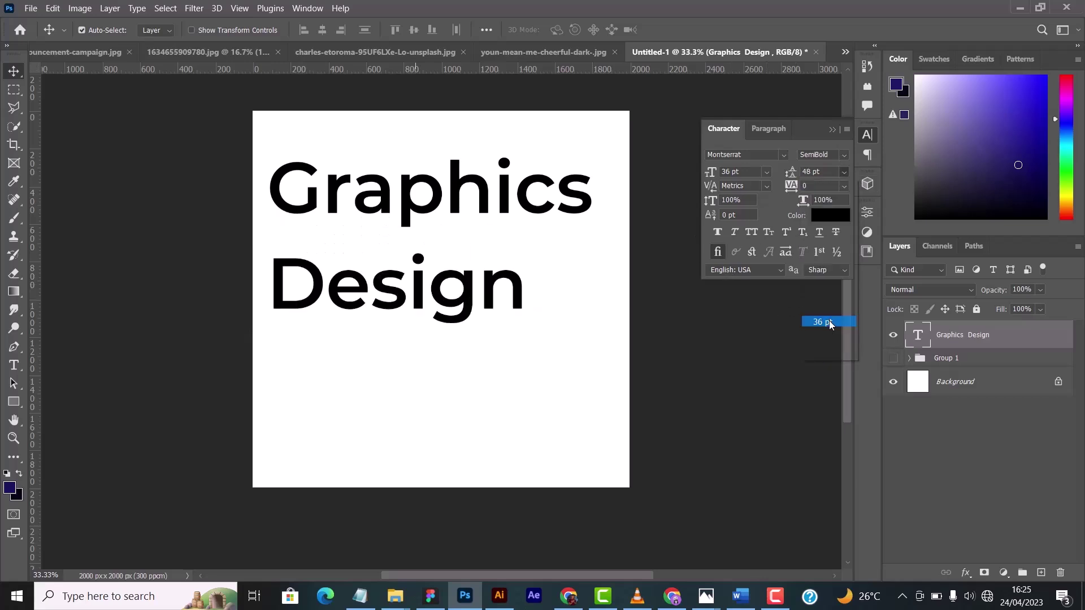
left_click(843, 156)
left_click(819, 360)
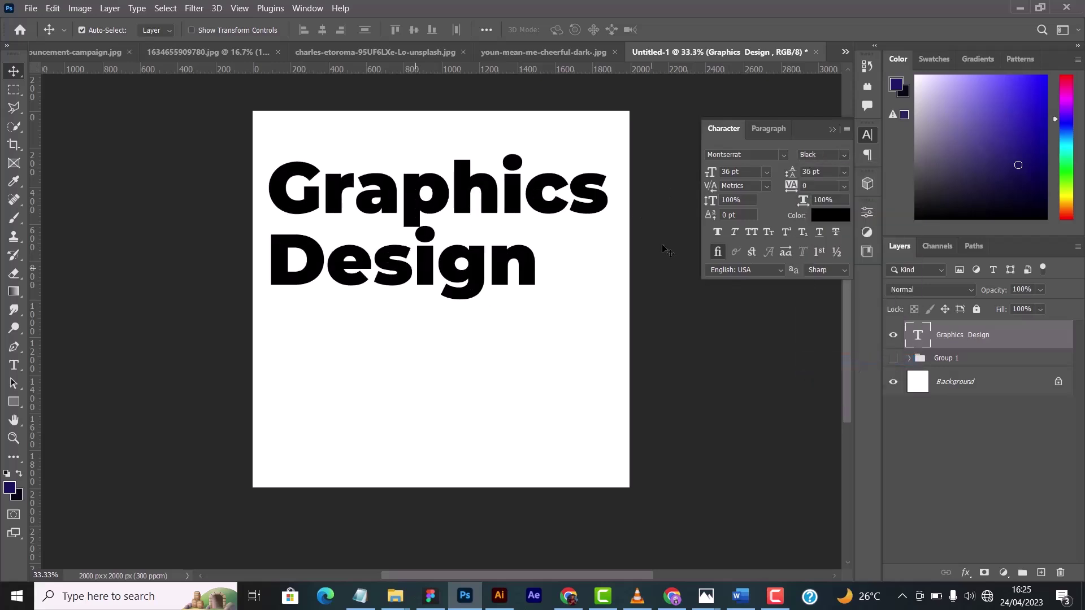
Reduce the Graphics Design text to 30 pt and position it in the upper part of the canvas
left_click_drag(491, 213, 443, 209)
left_click(767, 172)
left_click(741, 307)
left_click_drag(472, 174, 446, 186)
left_click(832, 129)
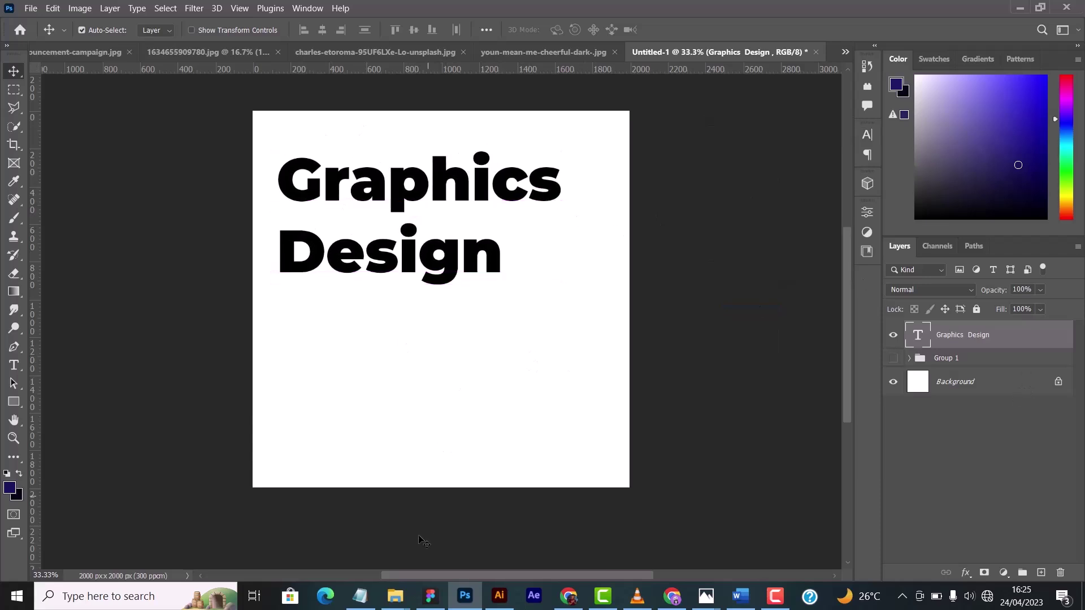
Switch to File Explorer and open the Cooperate Stock Photos folder
mouse_move(396, 597)
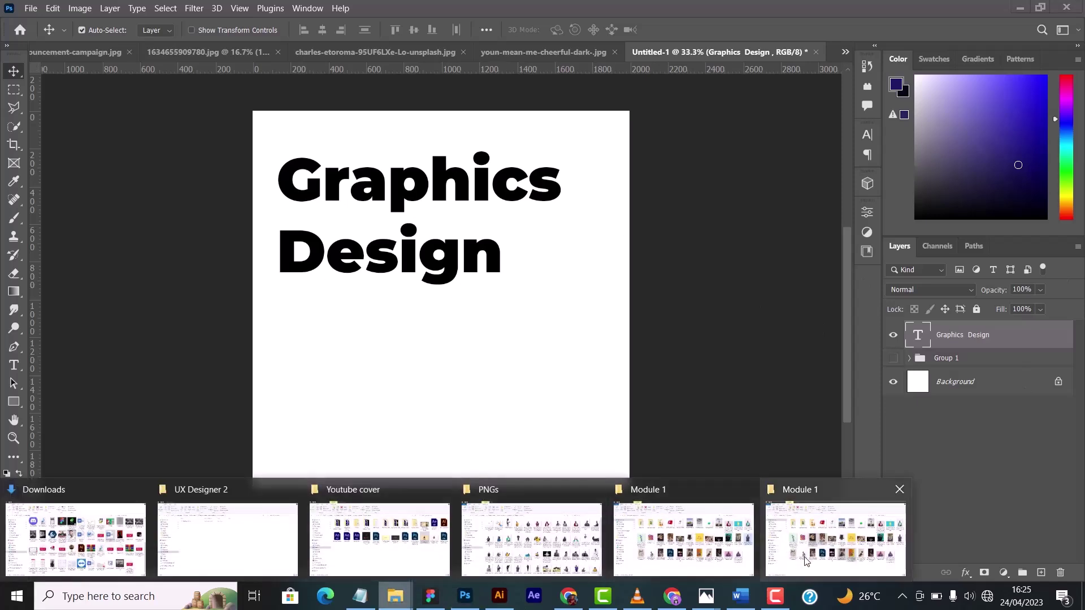
left_click(696, 550)
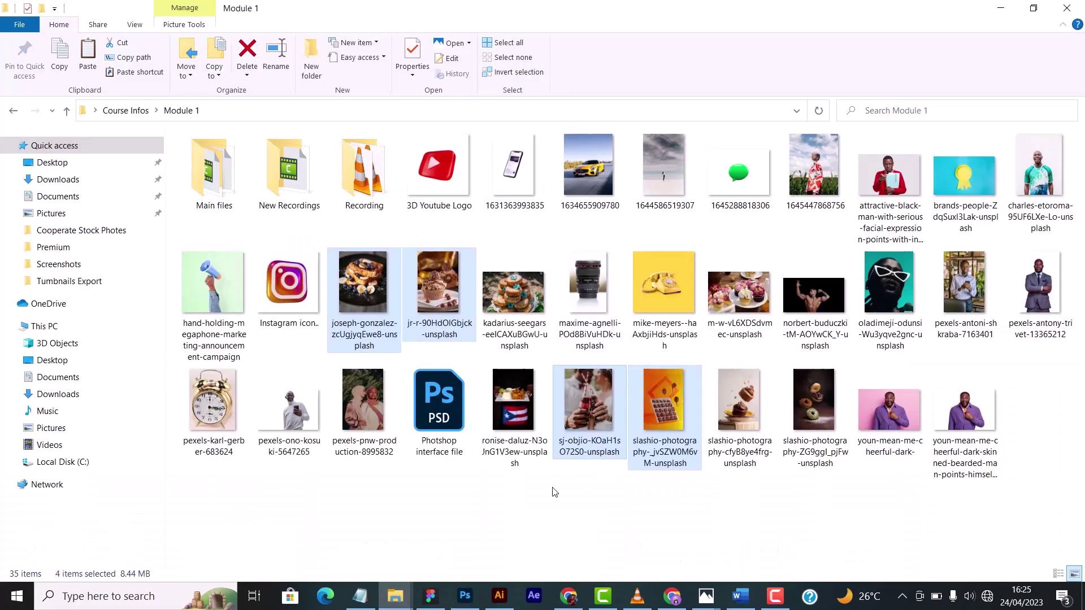
mouse_move(395, 597)
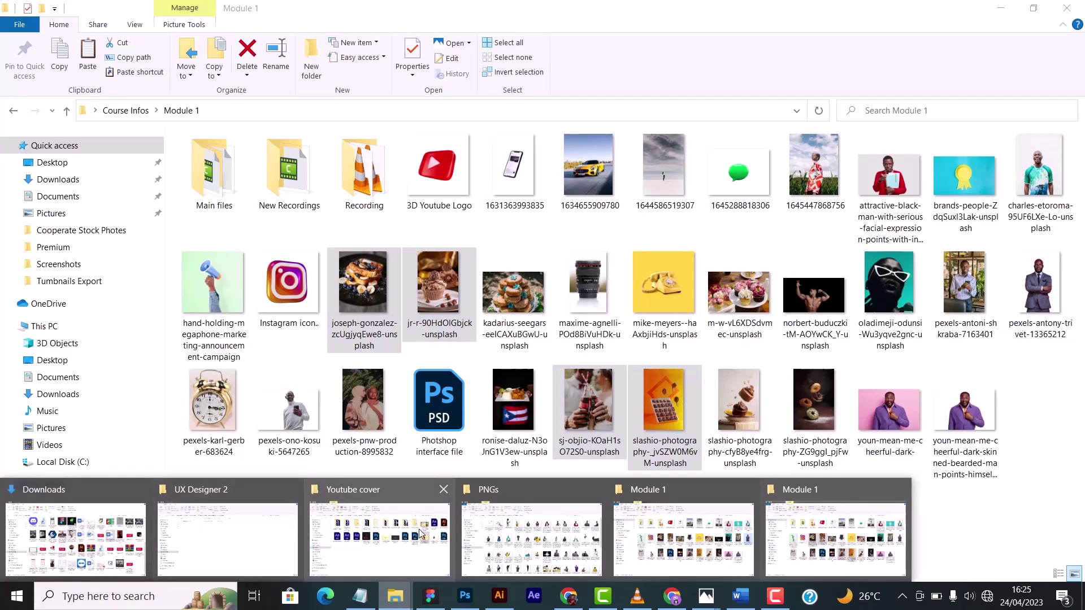
left_click(530, 542)
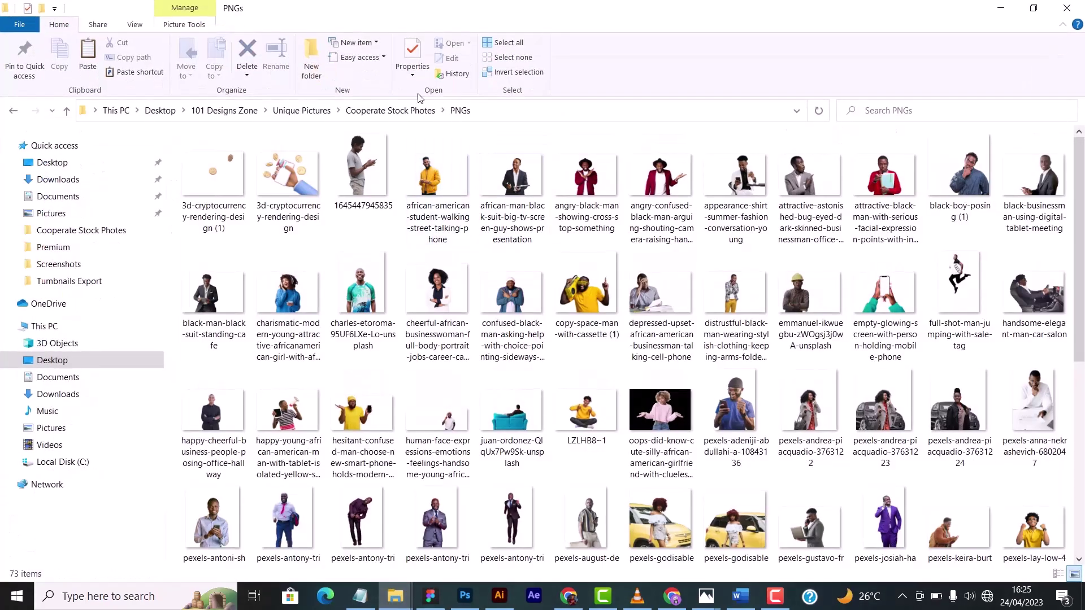
left_click(394, 116)
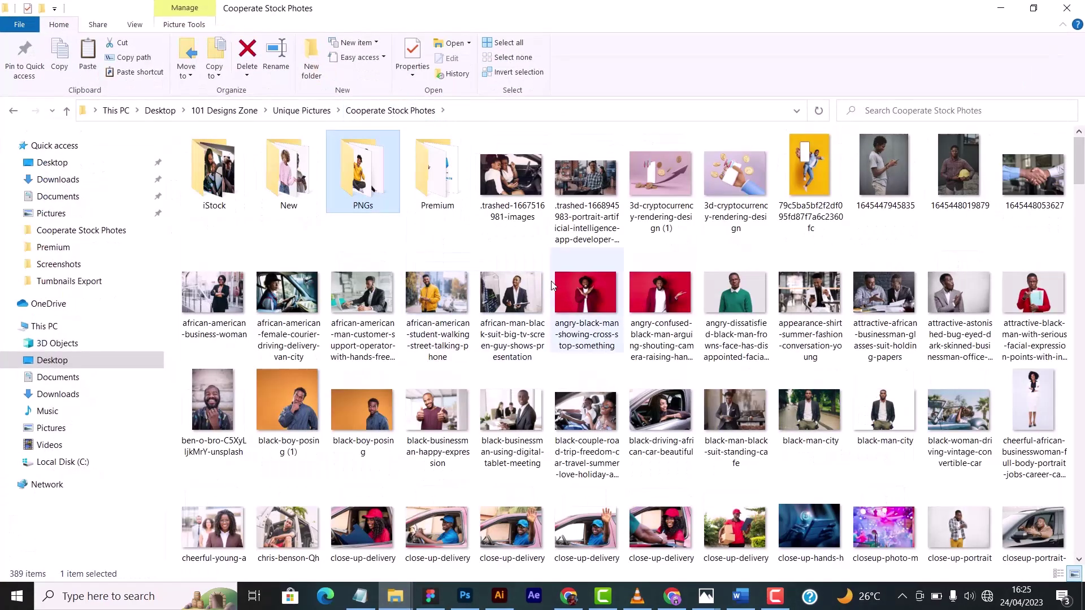
Place the african-american-man-customer-support-operator photo into the Photoshop document, covering the Graphics Design text
scroll(437, 310, "down", 3)
scroll(437, 310, "up", 3)
left_click(357, 287)
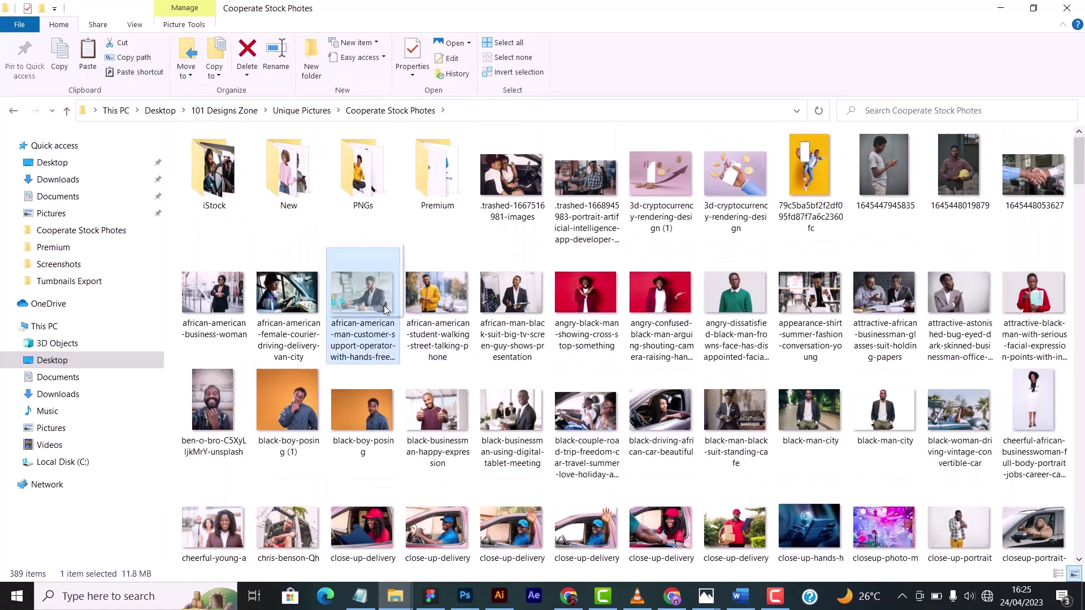
left_click_drag(370, 305, 481, 565)
left_click_drag(467, 606, 458, 236)
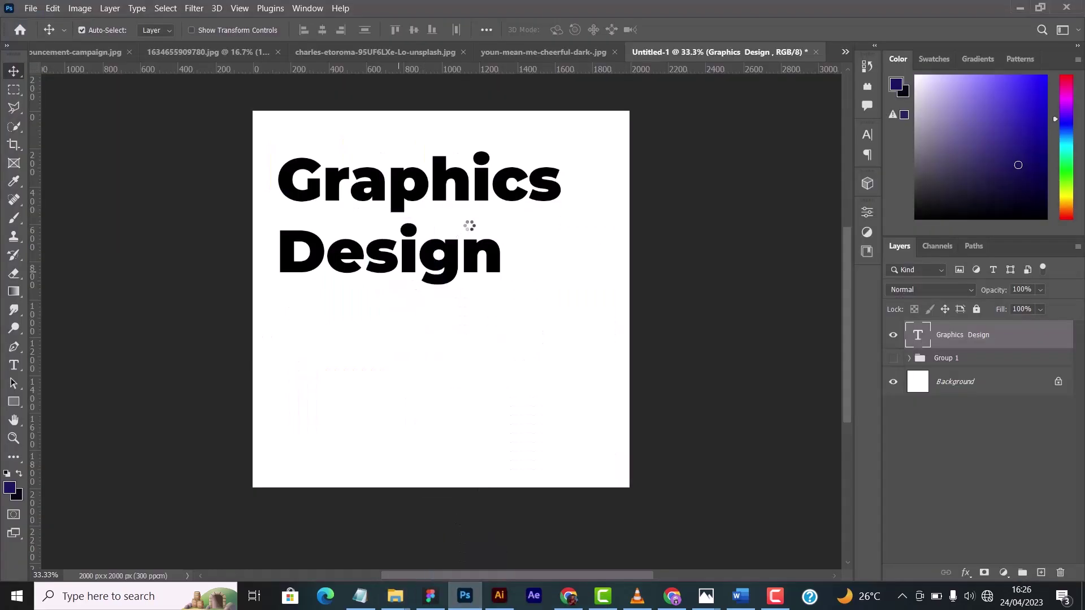
left_click_drag(428, 355, 407, 265)
left_click(701, 30)
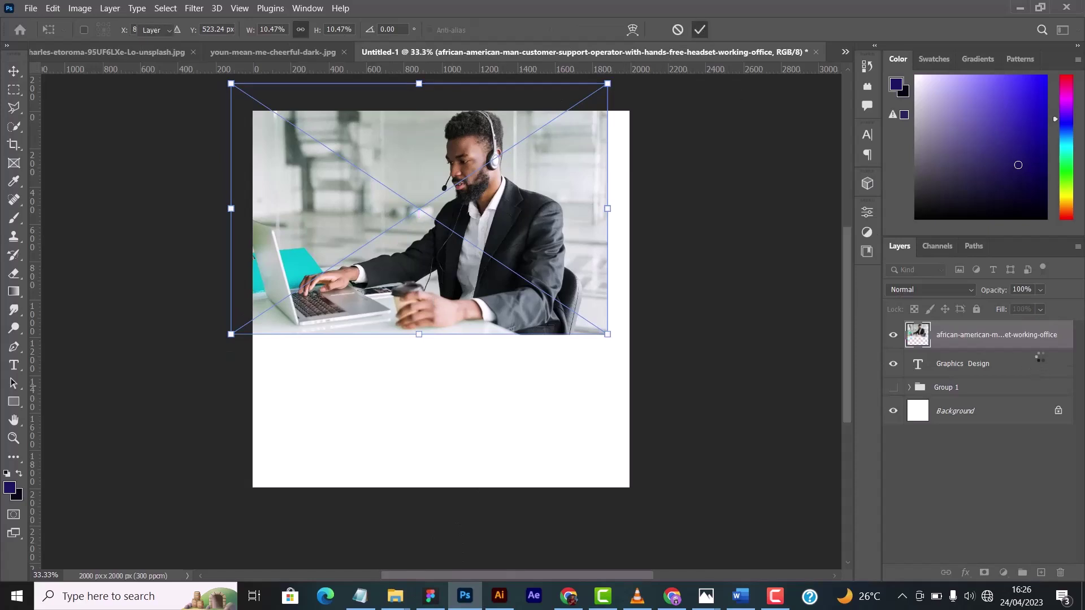
Clip the headset man's photo to the Graphics Design text layer and shift the photo slightly inside the letters
right_click(1021, 337)
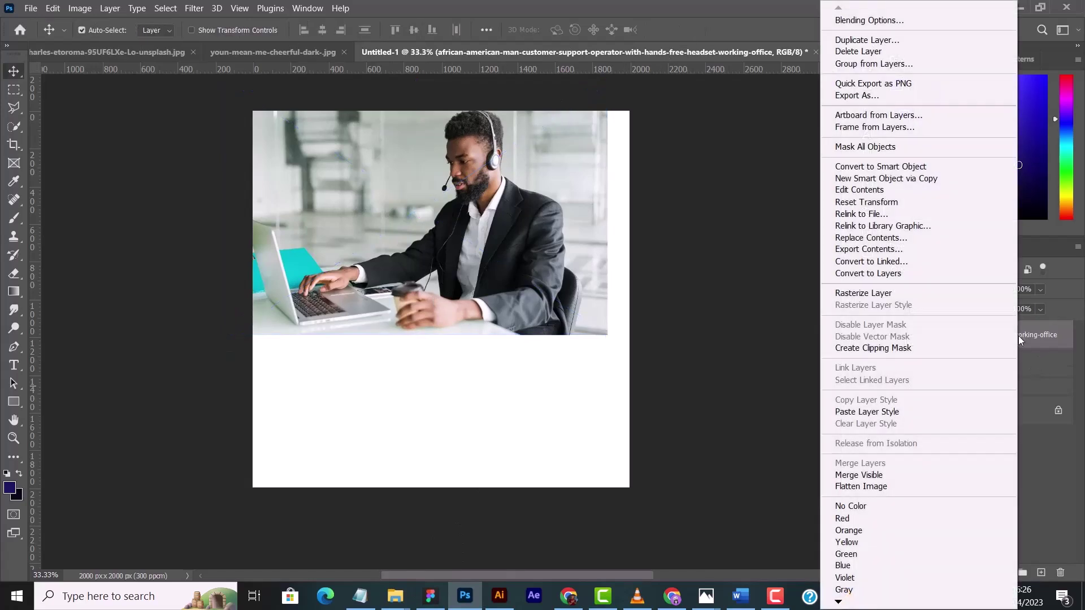
left_click(885, 349)
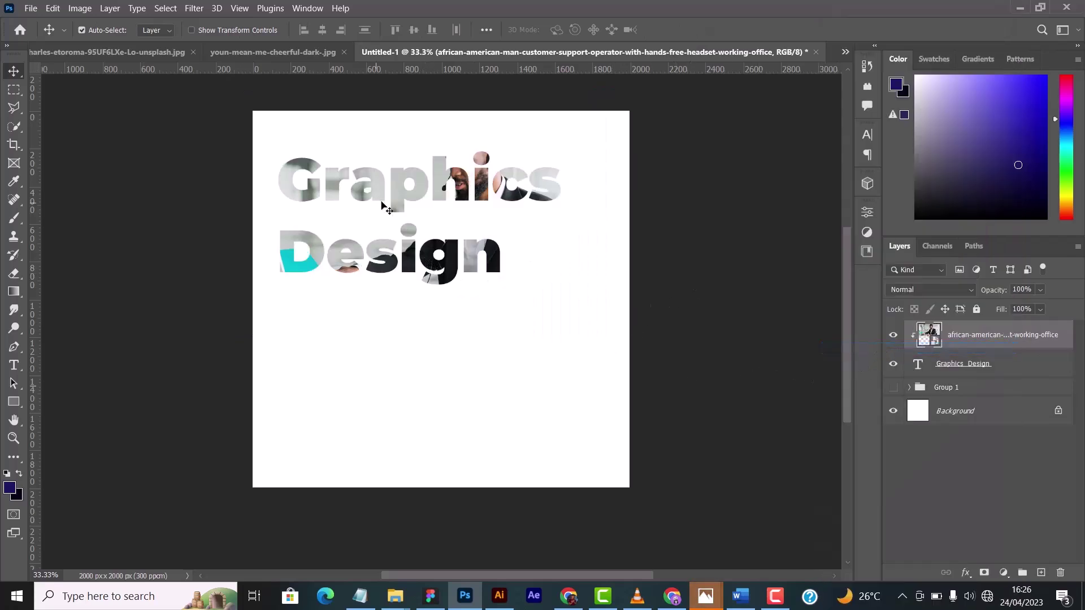
mouse_move(399, 206)
left_mouse_down()
mouse_move(432, 205)
mouse_move(400, 240)
mouse_move(356, 251)
mouse_move(373, 226)
mouse_move(405, 216)
left_mouse_up()
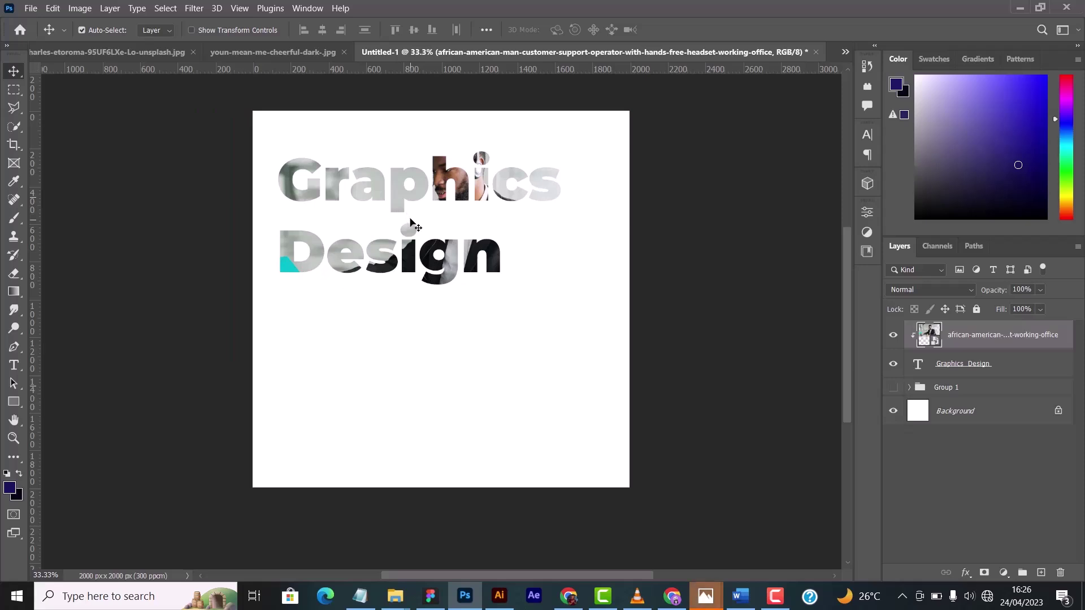
Scale the clipped photo down to 8.47% and position it so it still fills all the letters
key("ctrl+t")
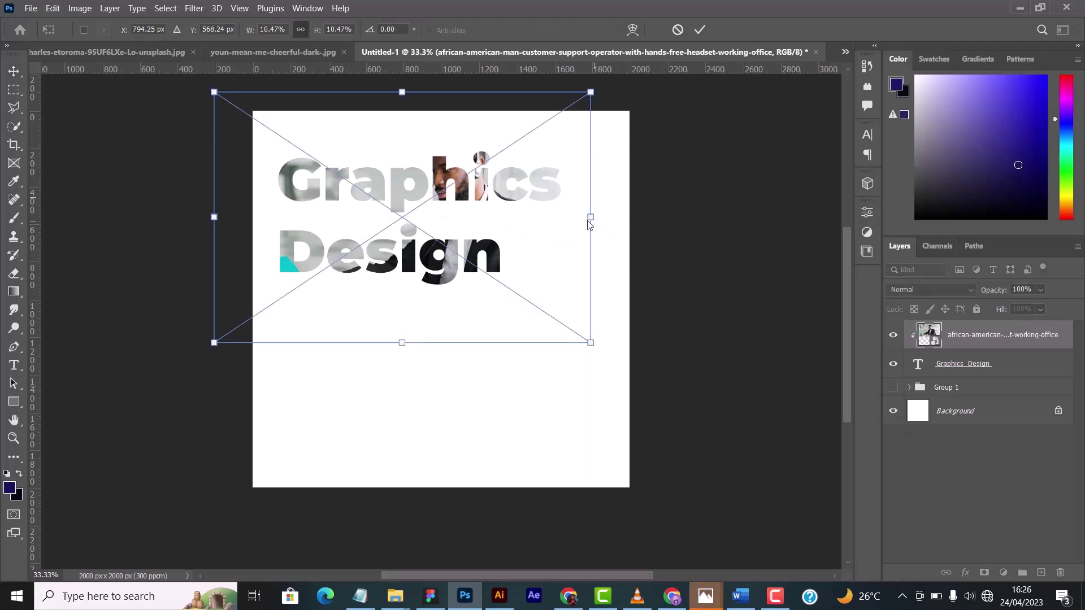
left_click_drag(589, 217, 548, 217)
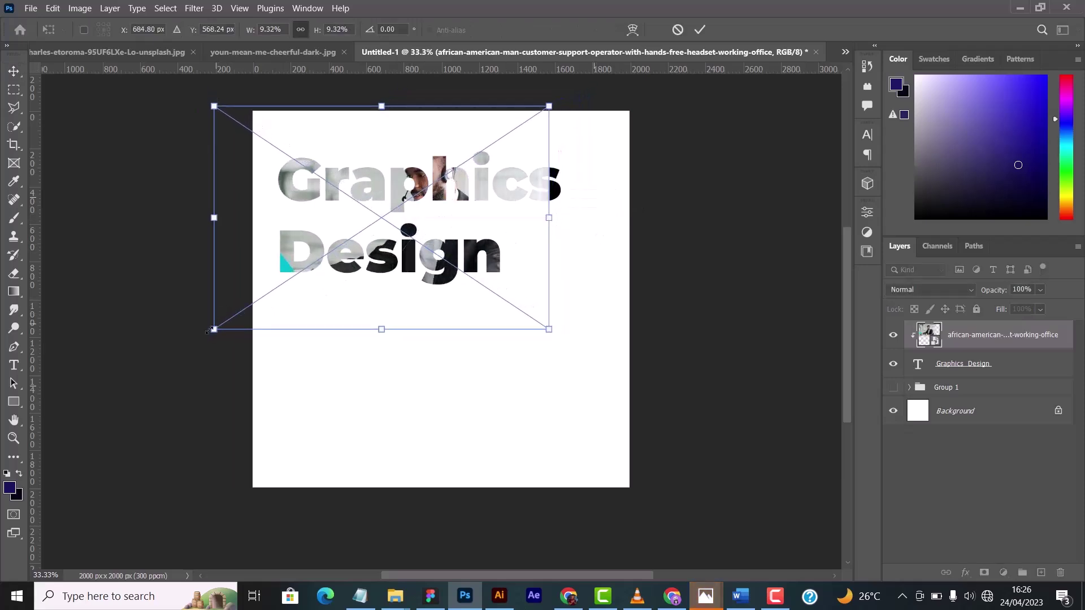
left_click_drag(214, 329, 247, 309)
mouse_move(390, 303)
left_mouse_down()
mouse_move(406, 307)
mouse_move(396, 304)
left_mouse_up()
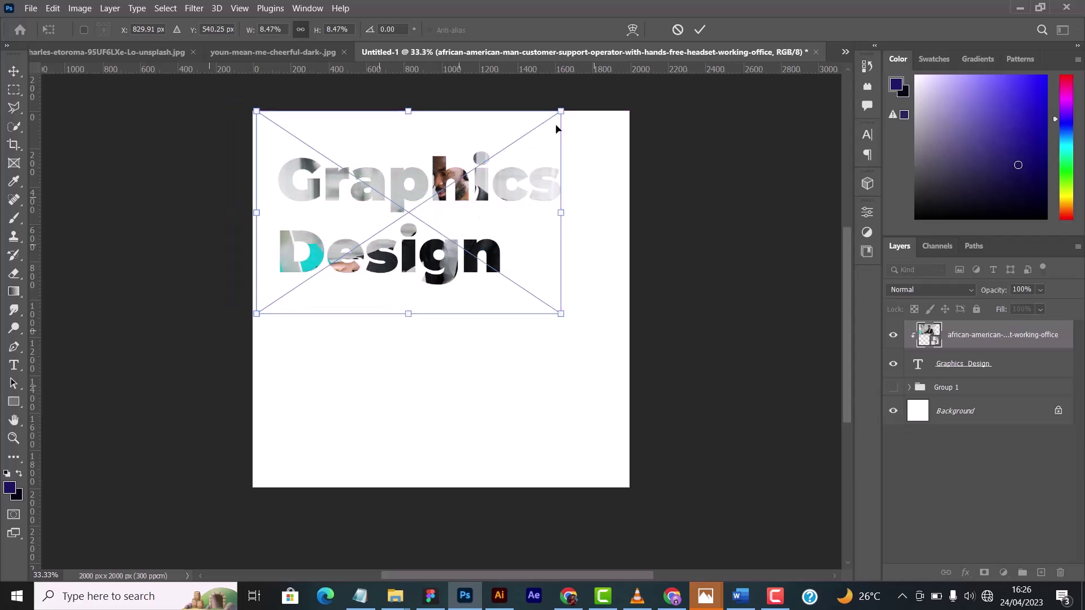
left_click(700, 28)
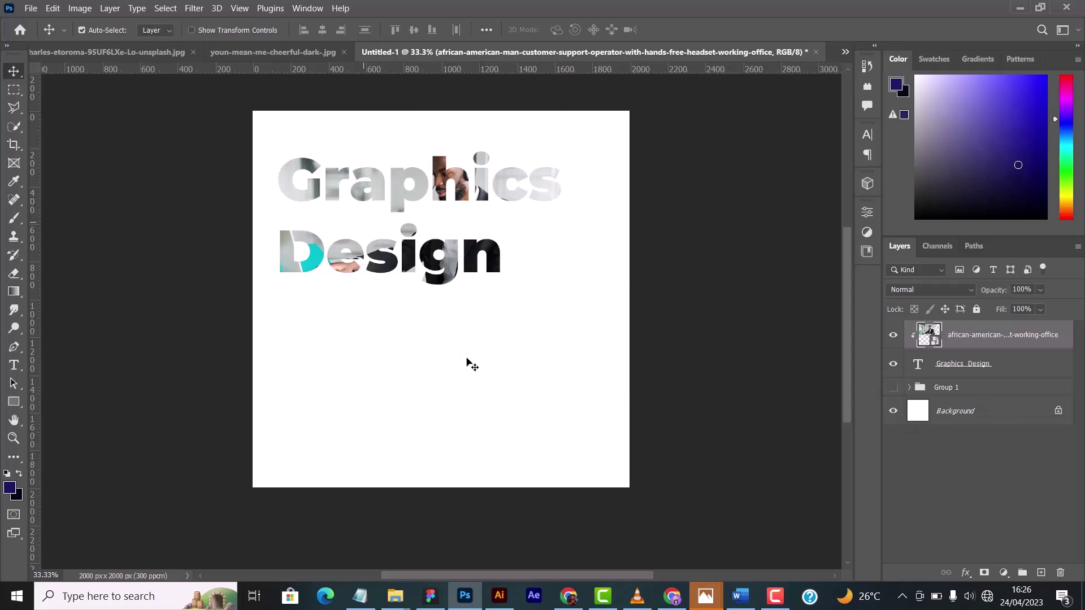
Toggle the clipped photo's visibility to compare the photo-filled letters with the plain black text
left_click(893, 336)
left_click(893, 336)
left_click(893, 337)
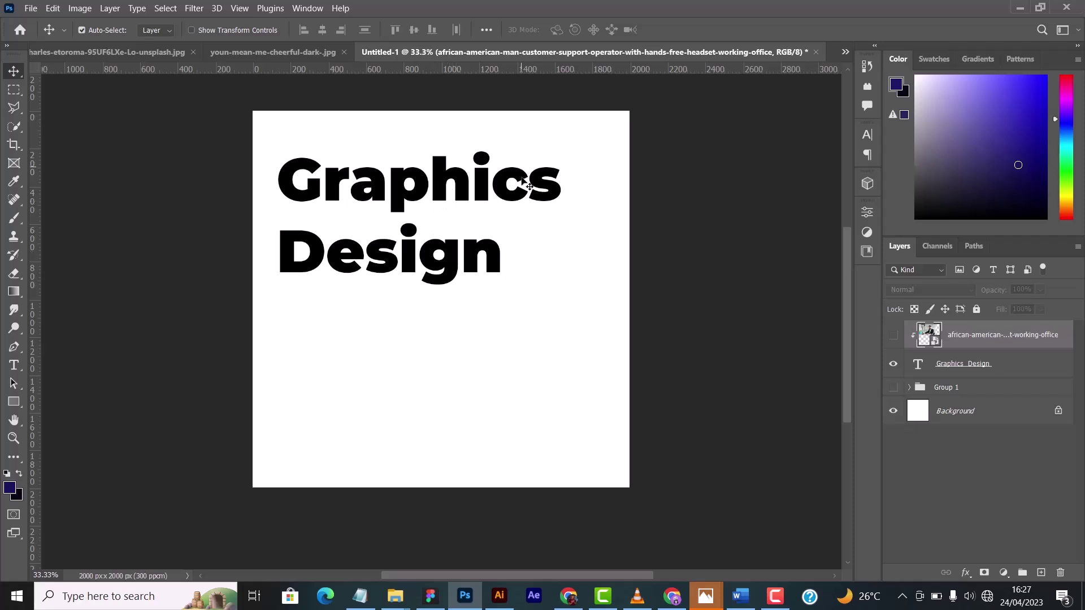
Move the Graphics Design text slightly down beneath its clipped photo
left_click_drag(425, 172, 426, 185)
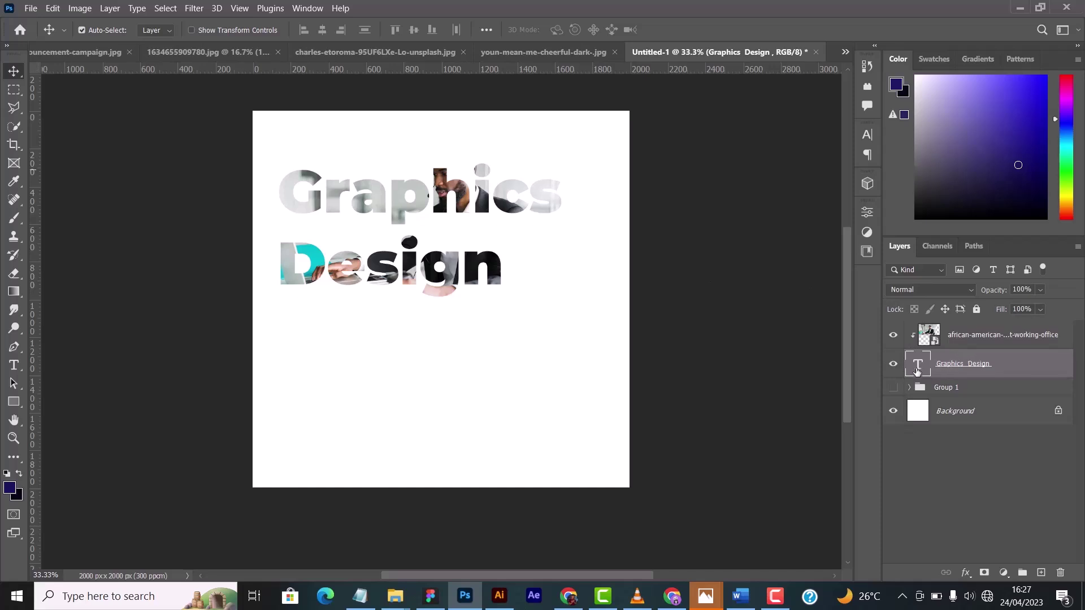
Undo the last move of the Graphics Design text and make its clipped photo visible
key("ctrl+z")
key("ctrl+z")
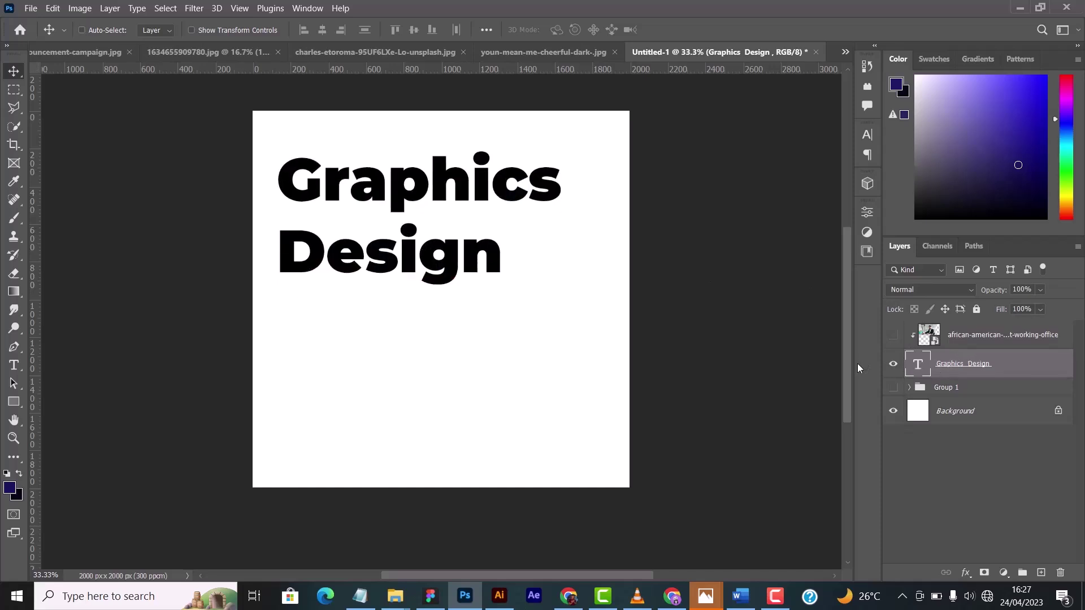
left_click(893, 335)
Group the clipped photo with the Graphics Design text and hide the group
left_click(966, 346, "ctrl")
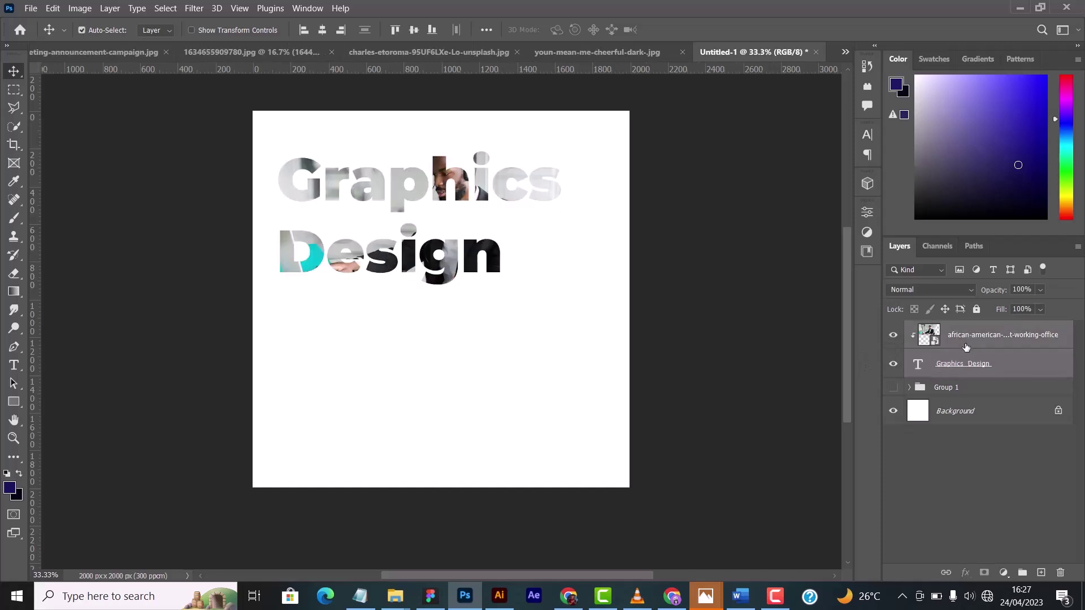
key("ctrl+g")
left_click(893, 330)
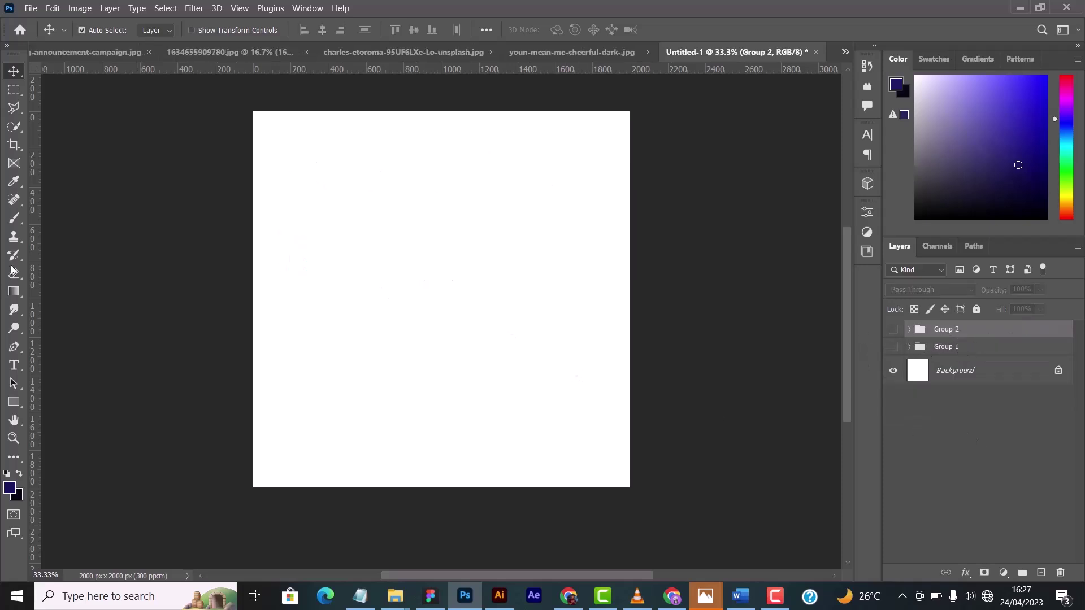
Draw a black circle about 906 px in diameter near the canvas centre with the Ellipse tool and shift it slightly left
left_click(22, 400)
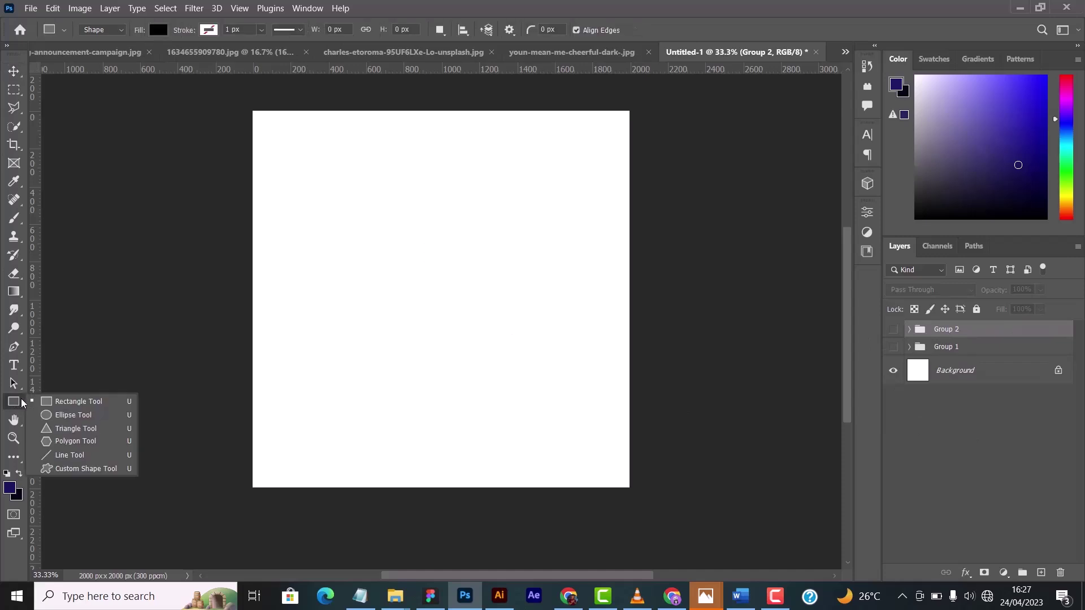
left_click(74, 415)
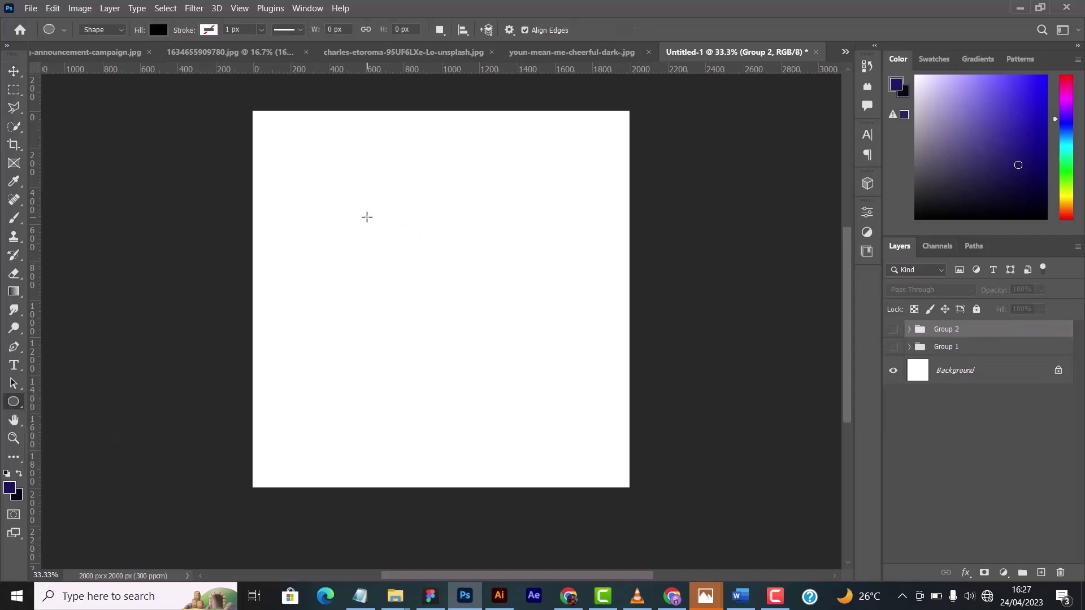
left_click_drag(372, 209, 528, 435)
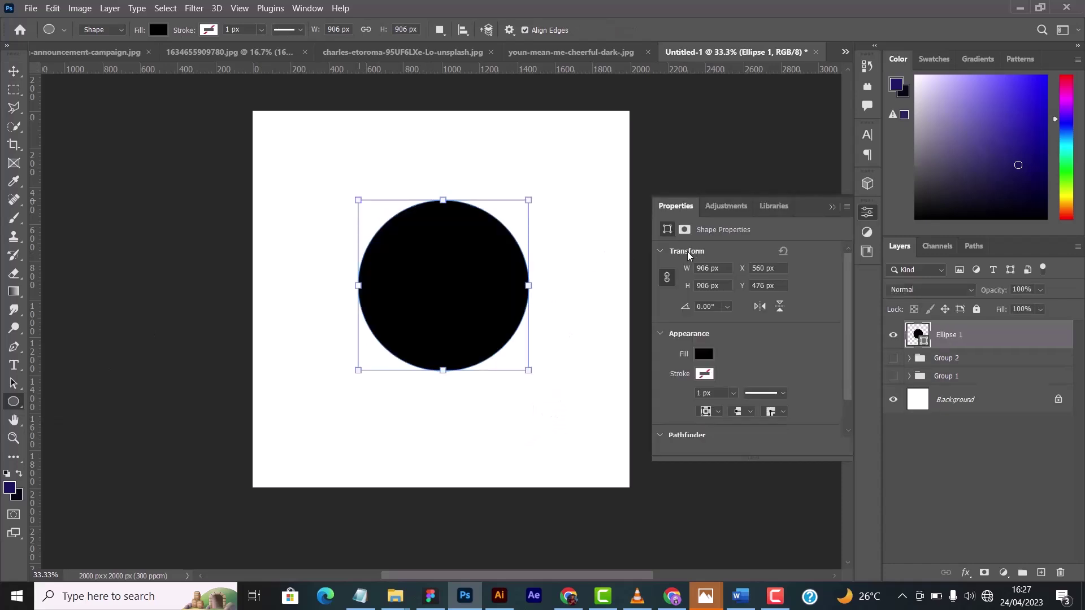
left_click(832, 206)
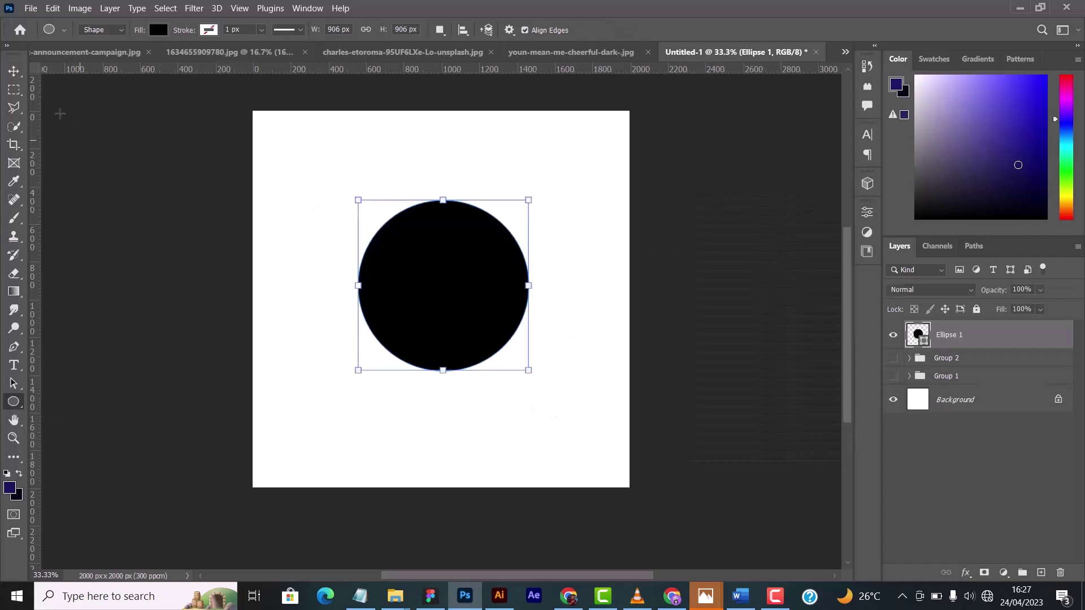
left_click(14, 70)
mouse_move(438, 337)
left_mouse_down()
mouse_move(409, 334)
mouse_move(419, 334)
left_mouse_up()
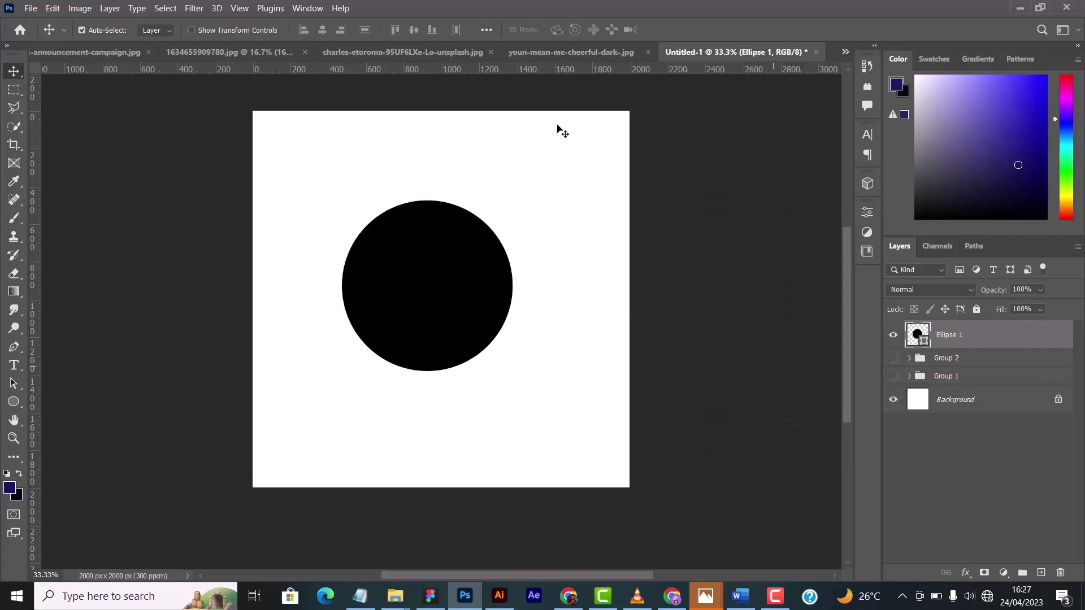
Switch to the Cooperate Stock Photos folder in File Explorer and browse its PNGs subfolder for a cut-out person
mouse_move(395, 595)
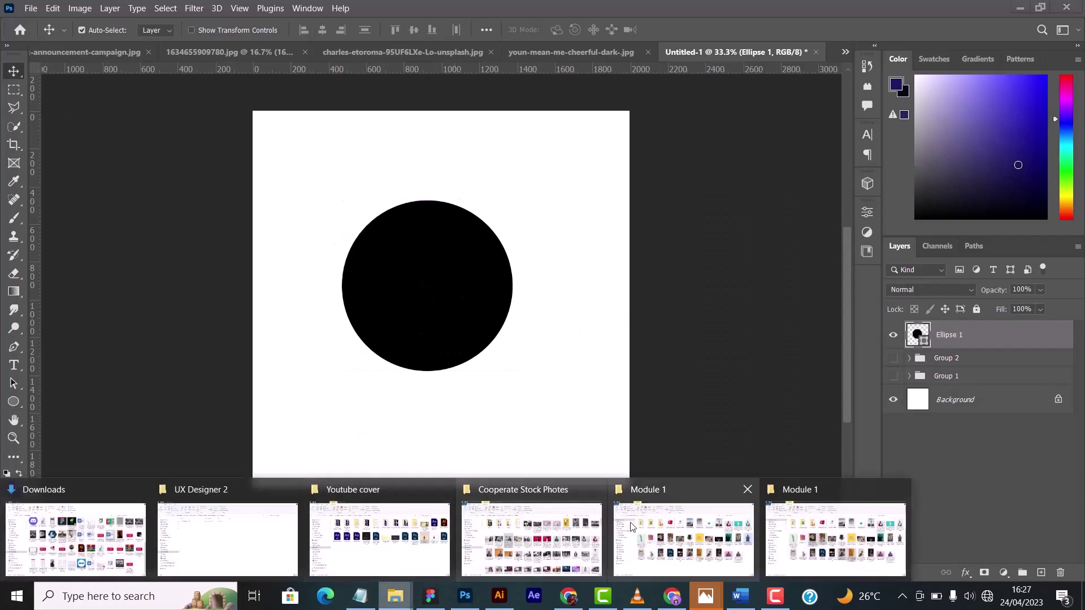
left_click(523, 540)
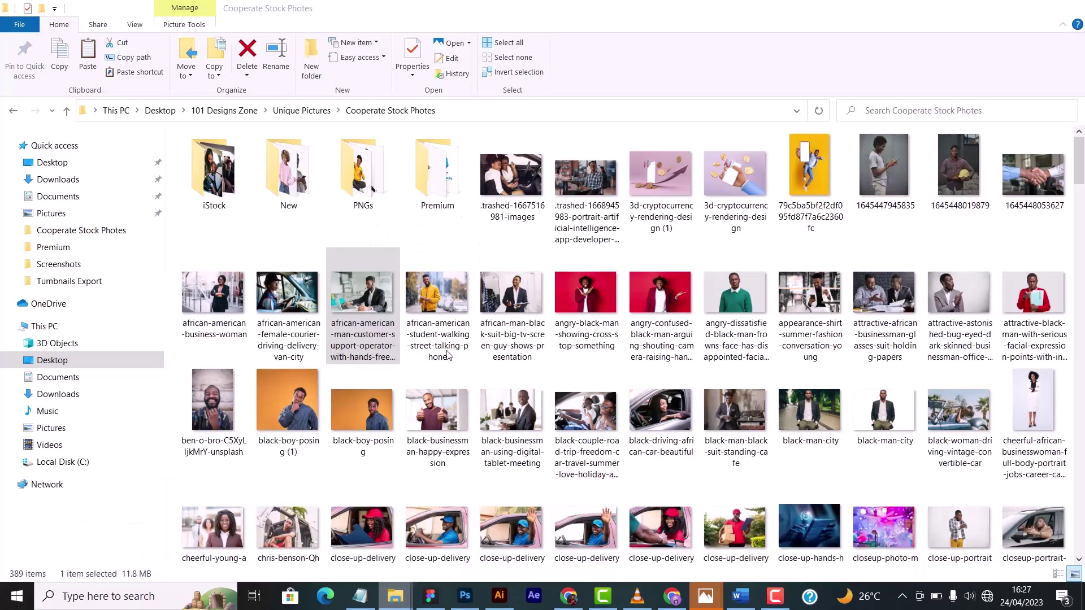
double_click(362, 192)
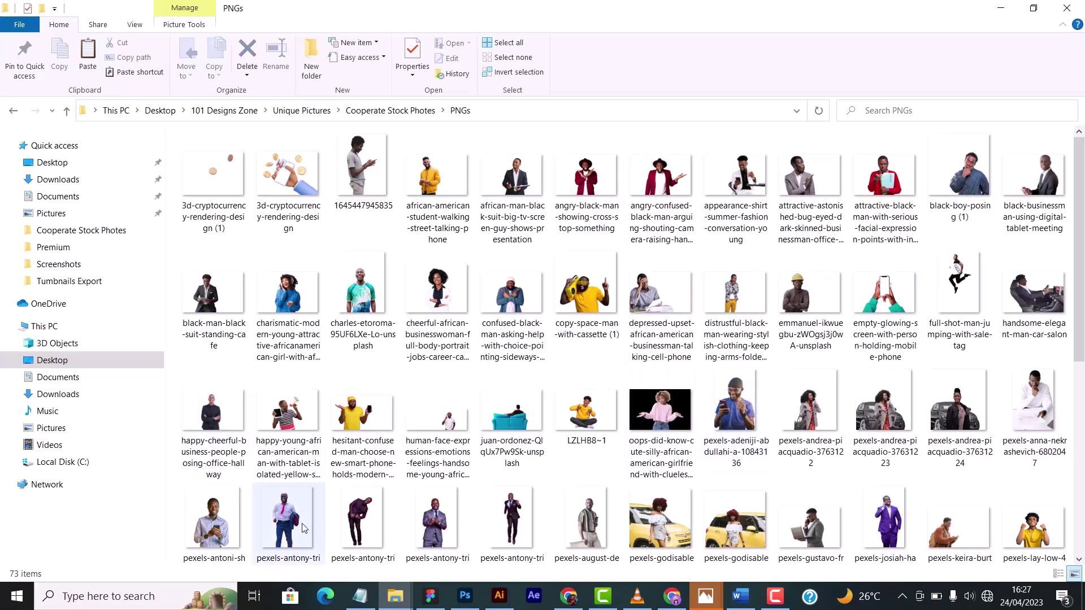
scroll(758, 509, "down", 2)
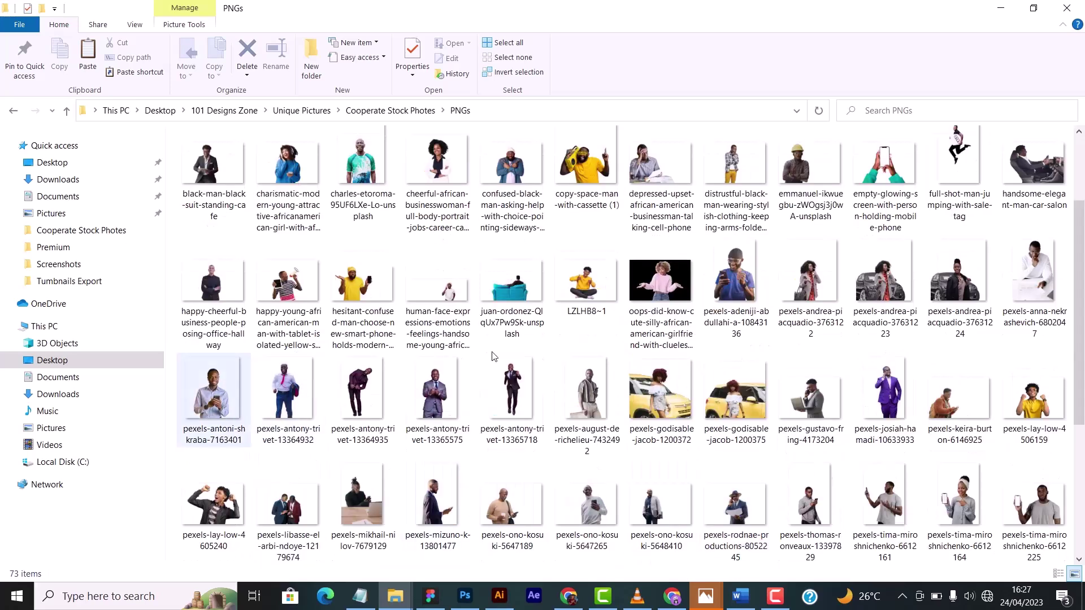
scroll(841, 482, "down", 4)
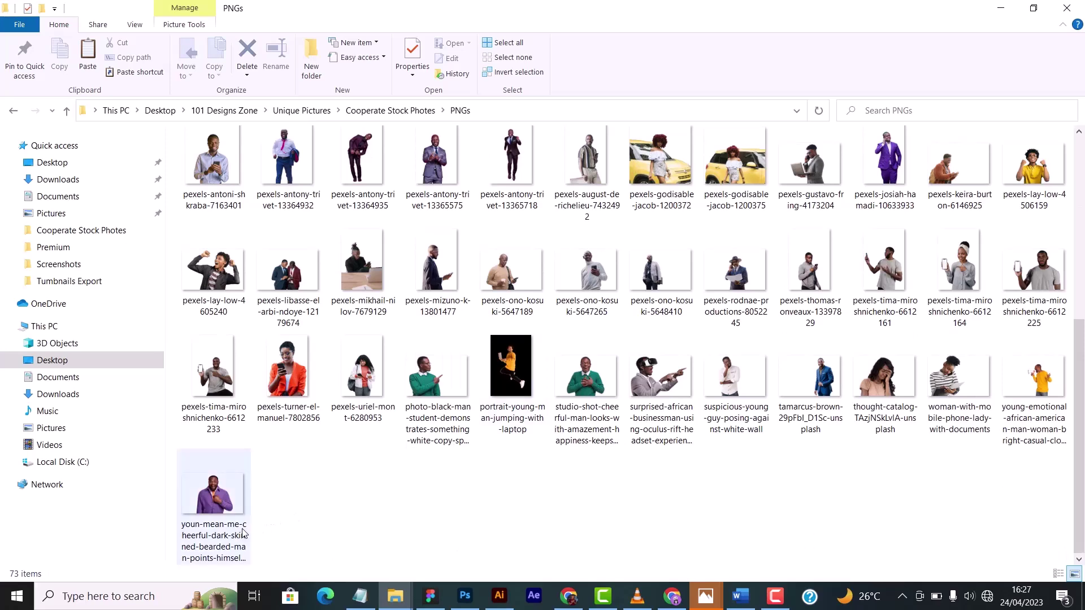
scroll(1034, 294, "up", 2)
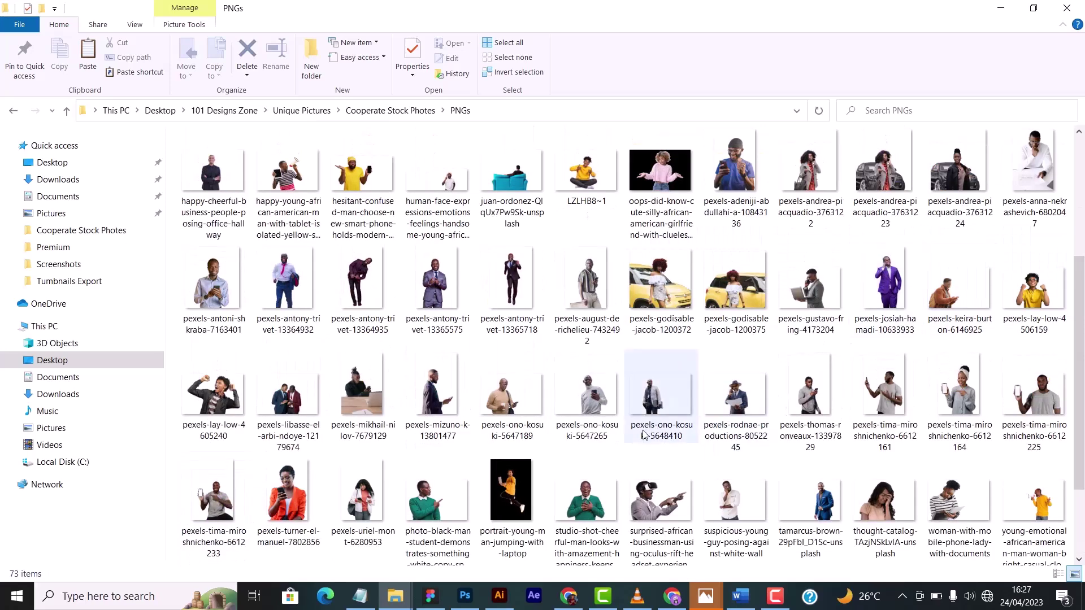
scroll(625, 421, "up", 4)
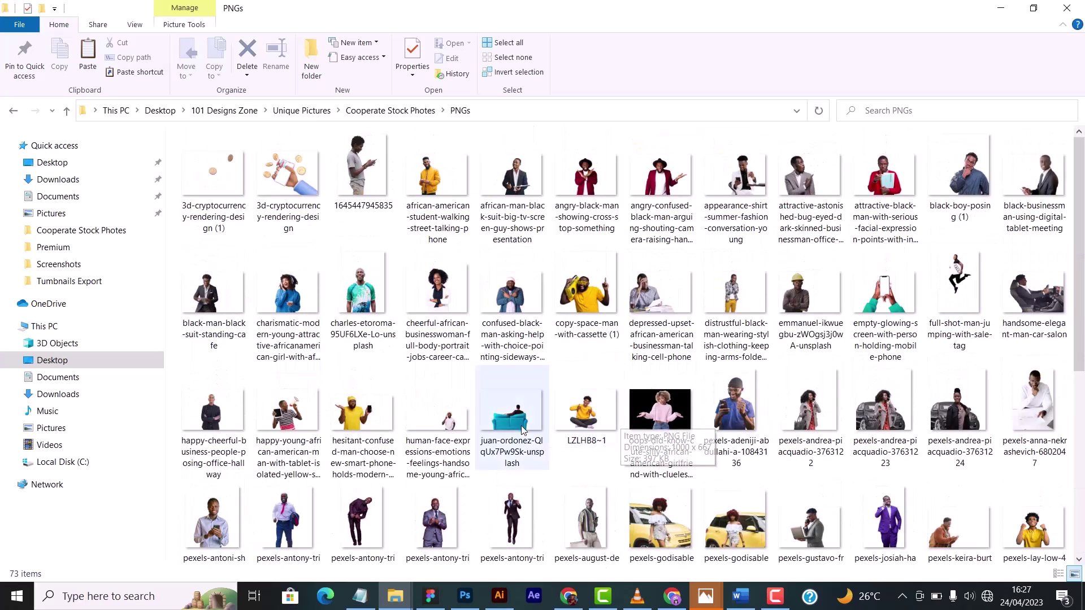
Preview the PNG cut-out 13365575 of the suited man pointing forward and place it in the Photoshop document above the circle
left_click(449, 513)
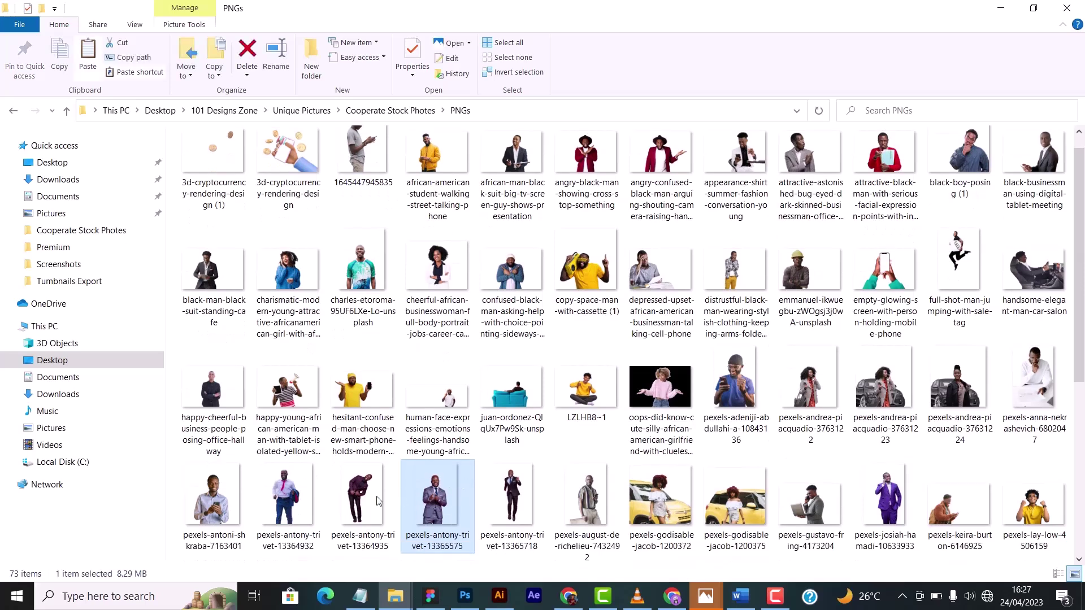
double_click(460, 484)
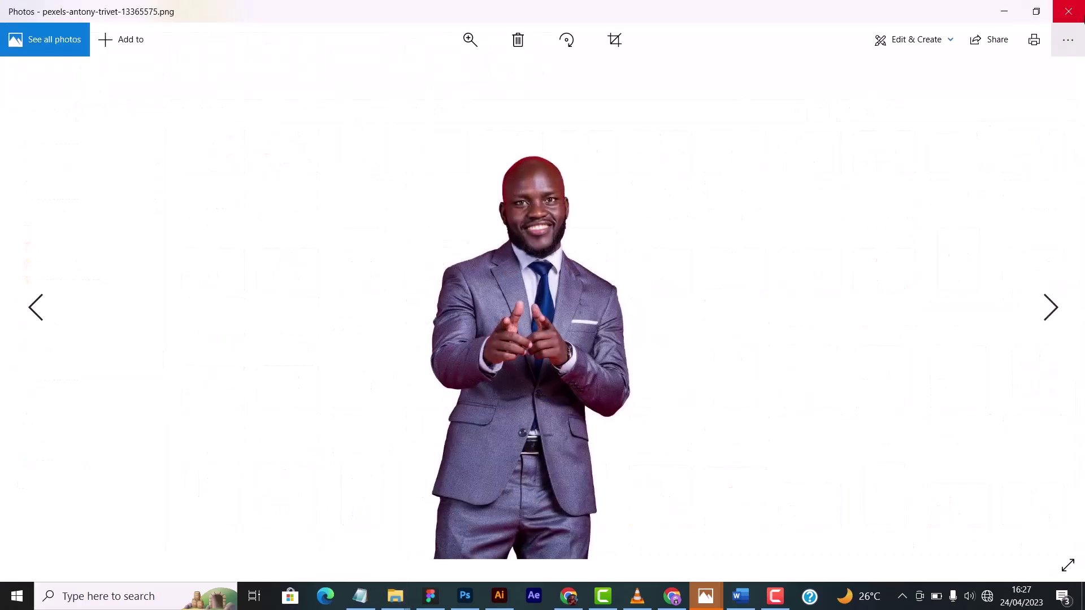
left_click(1069, 11)
left_click_drag(432, 541, 452, 346)
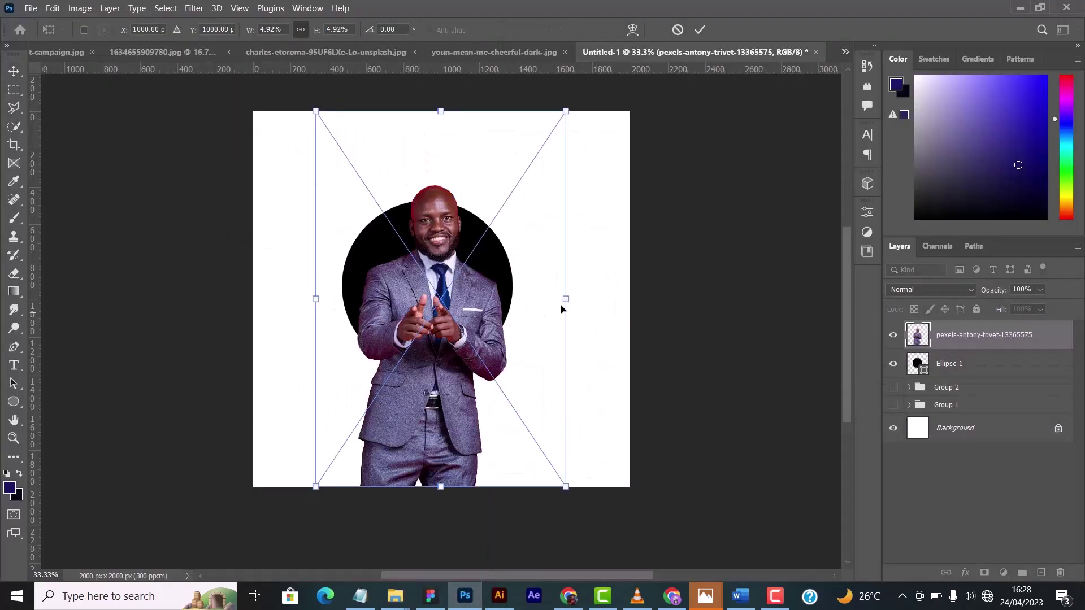
Scale the placed man to 5.33% and position him over the circle with his head above its upper edge
left_click_drag(566, 299, 602, 282)
left_click_drag(499, 301, 472, 279)
left_click_drag(586, 275, 602, 272)
left_click_drag(517, 298, 509, 298)
left_click_drag(593, 273, 572, 274)
mouse_move(498, 321)
left_mouse_down()
mouse_move(516, 326)
mouse_move(507, 320)
left_mouse_up()
left_click_drag(582, 269, 574, 271)
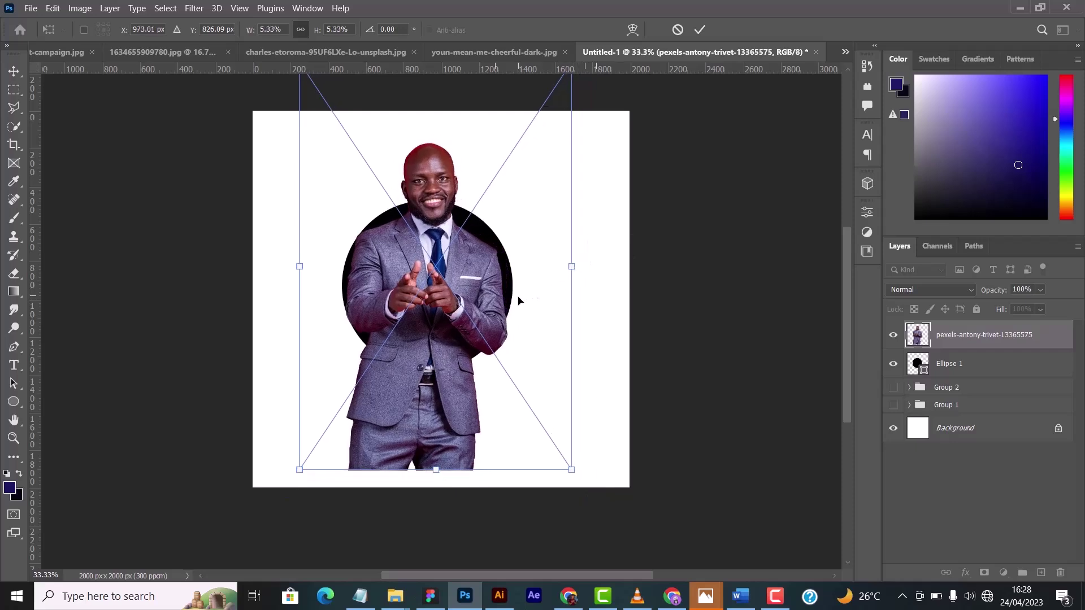
mouse_move(518, 300)
left_mouse_down()
mouse_move(523, 307)
mouse_move(520, 297)
left_mouse_up()
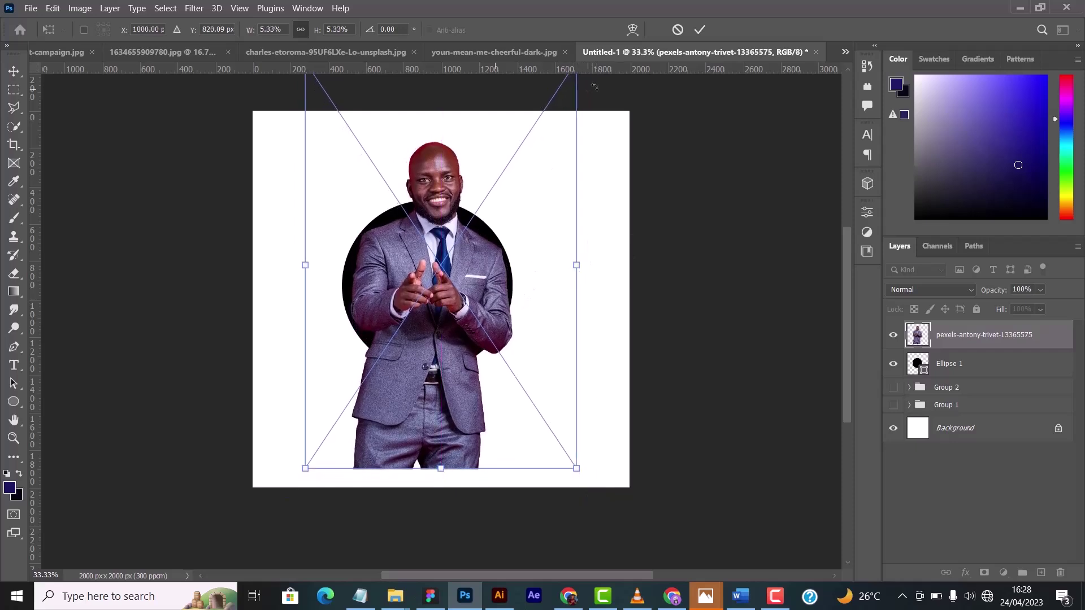
left_click(700, 33)
Nudge the suited man slightly left over the circle
left_click_drag(436, 300, 446, 302)
key("Left")
key("Left")
key("Left")
key("Left")
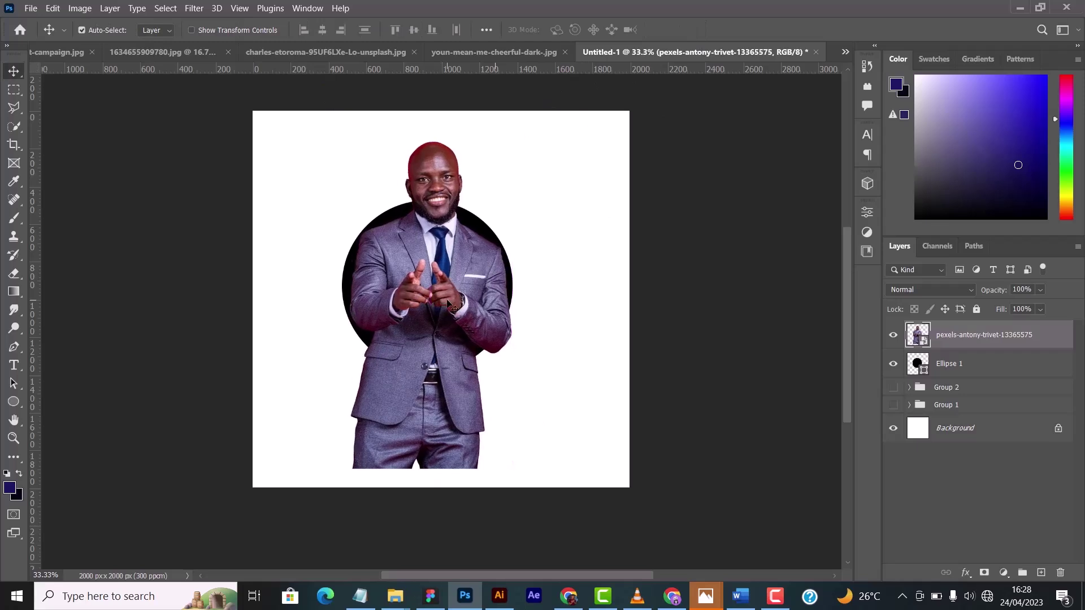
Duplicate the circle and the suited man's layer, leaving the original circle hidden
left_click(998, 374)
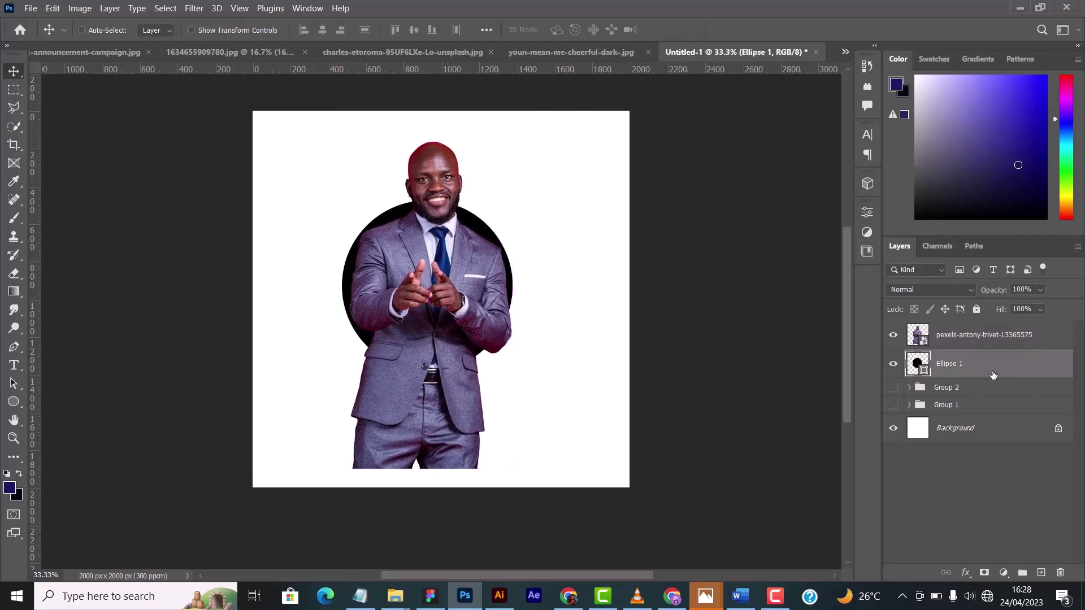
key("ctrl+j")
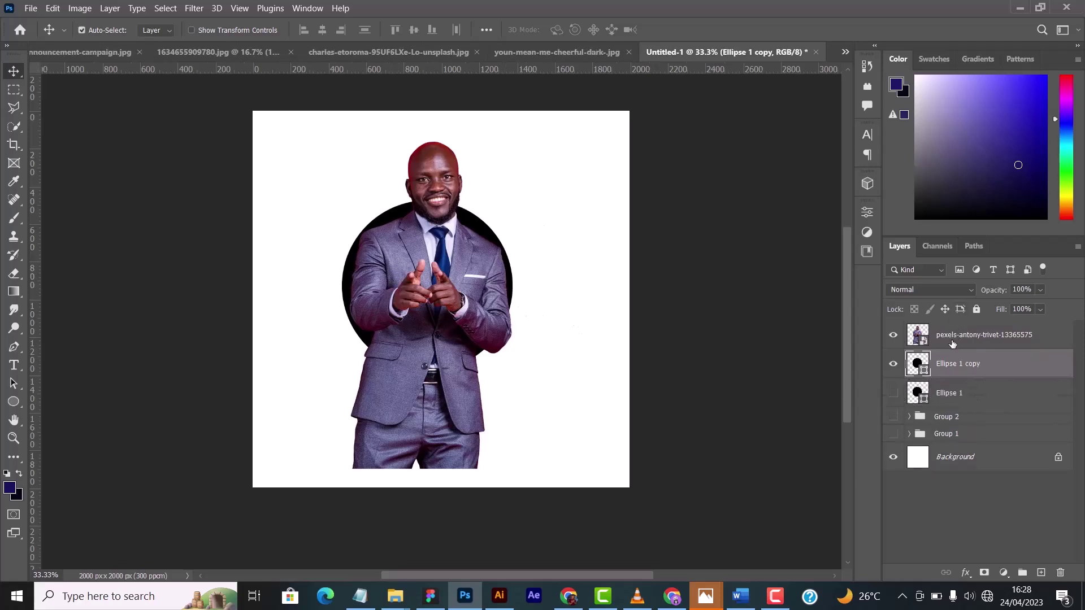
left_click(1037, 347)
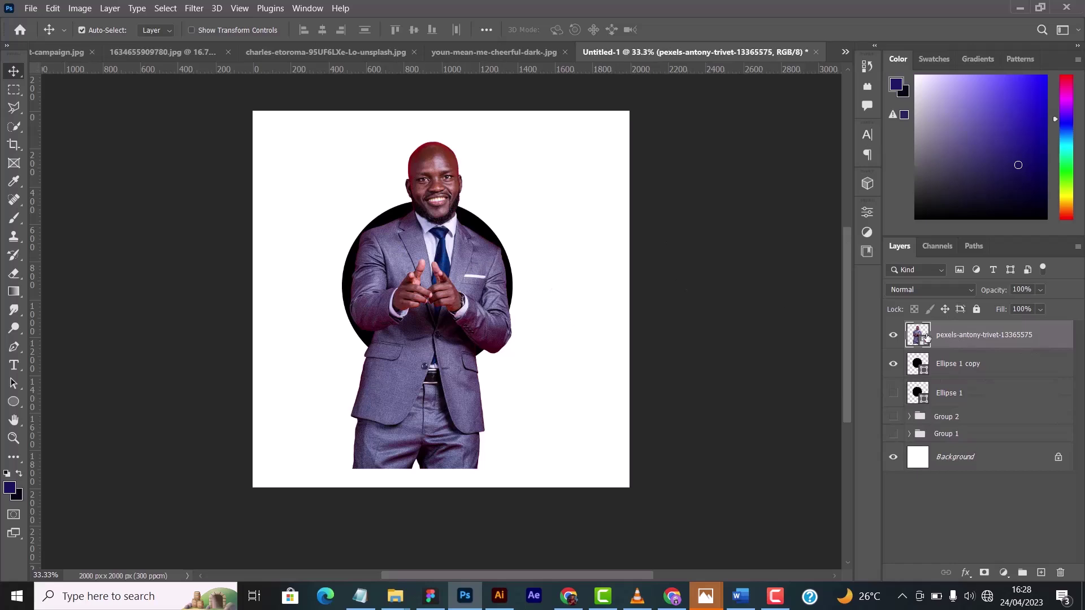
key("ctrl+j")
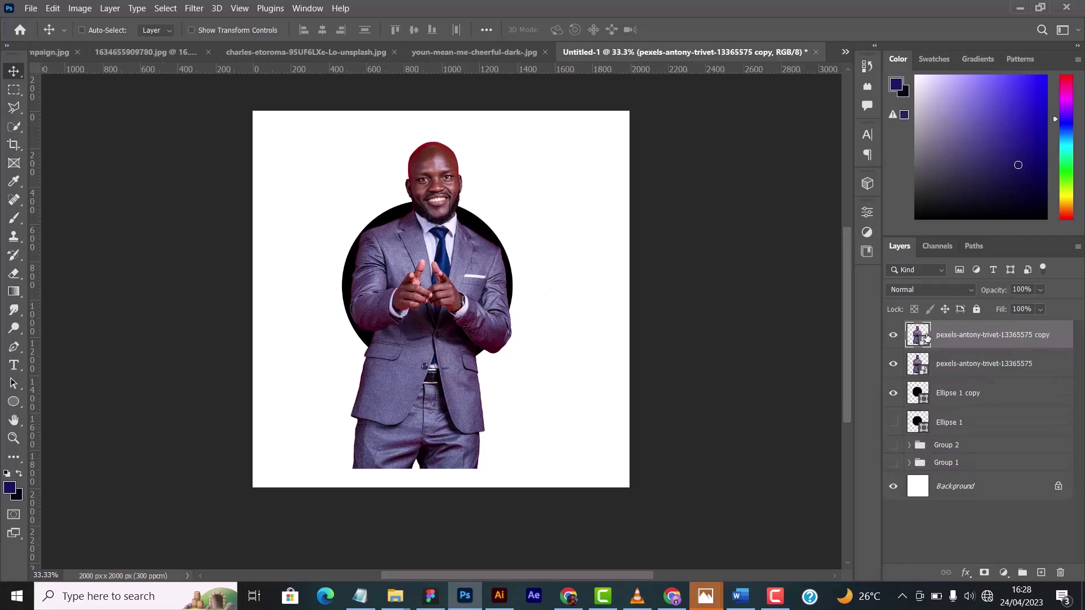
Hide the man's duplicate layer and clip the original man's layer to the circle copy
left_click(894, 335)
left_click(893, 363)
left_click(918, 363)
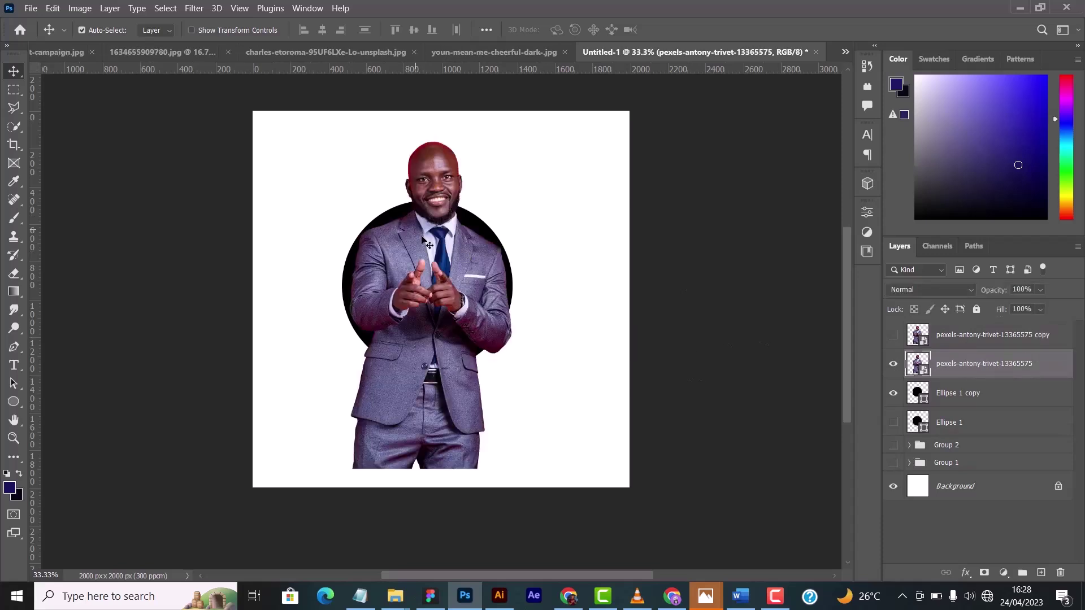
right_click(1011, 368)
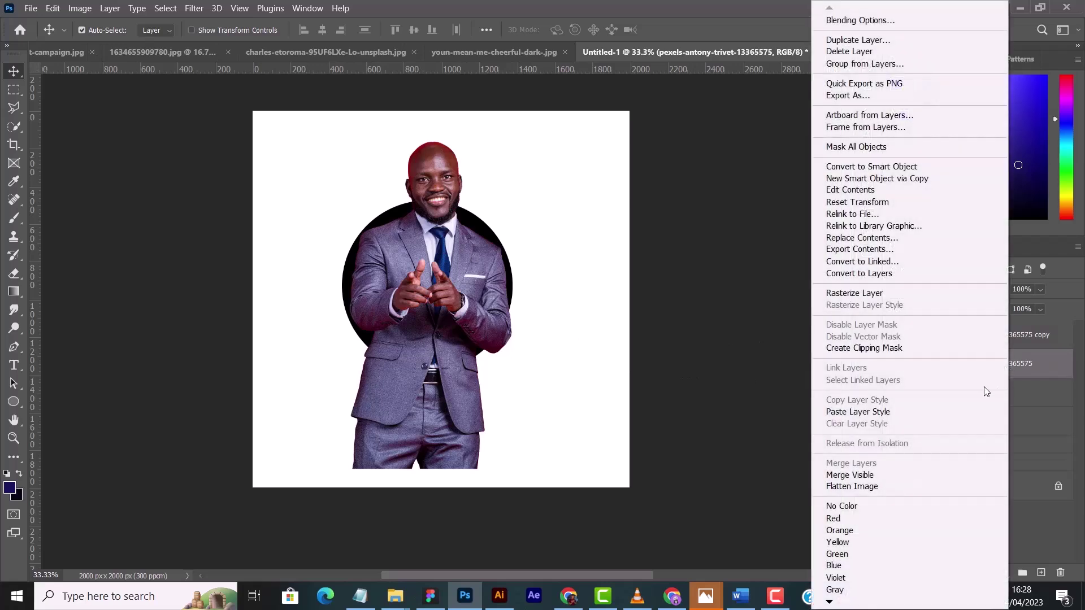
left_click(857, 349)
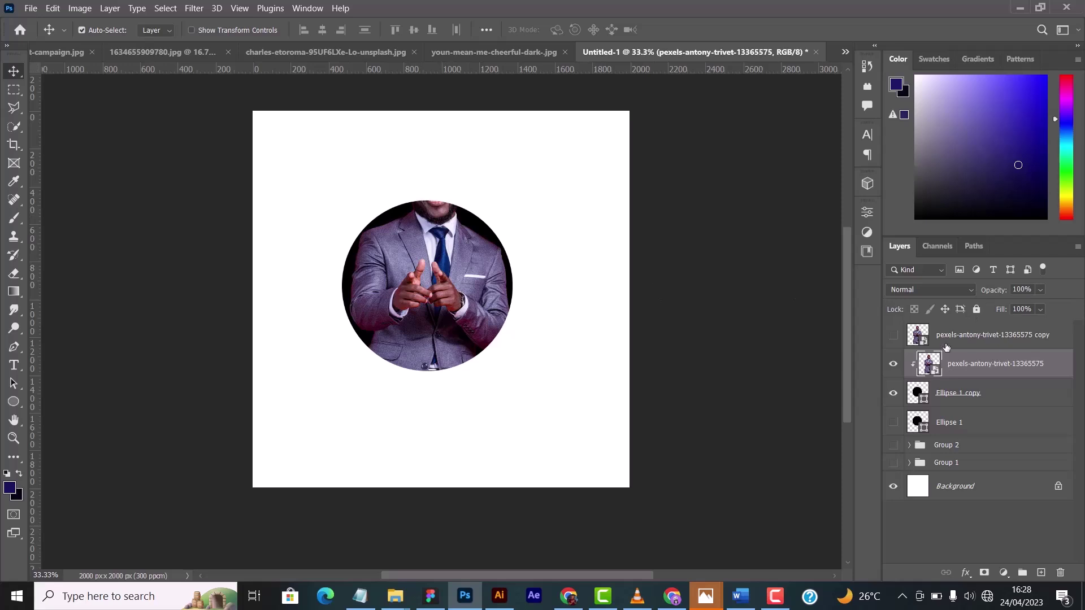
Show the man's duplicate layer and add a layer mask to it
left_click(894, 344)
left_click(893, 336)
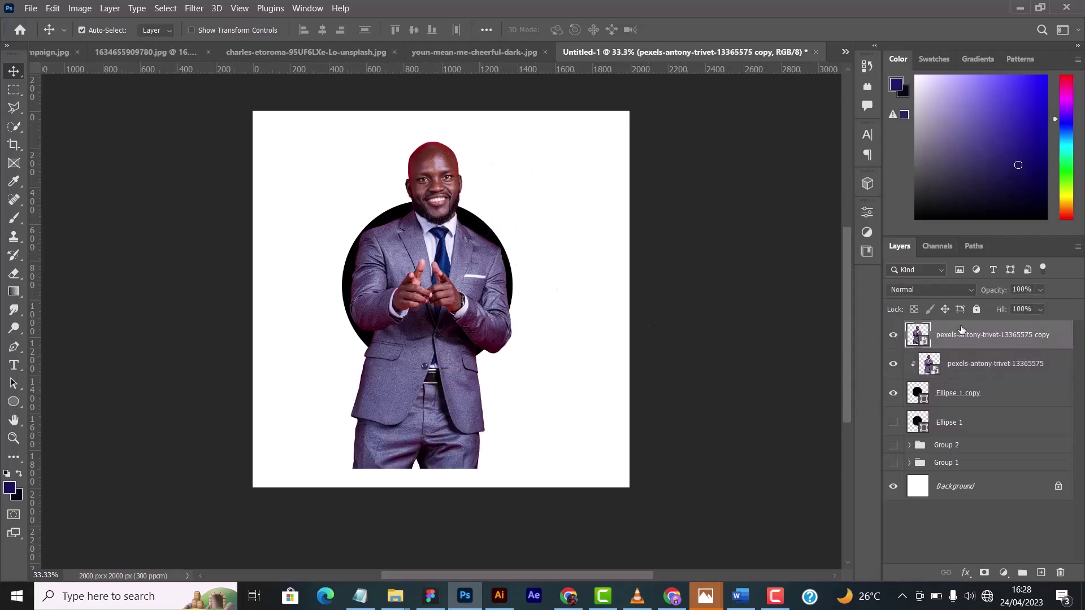
left_click(985, 574)
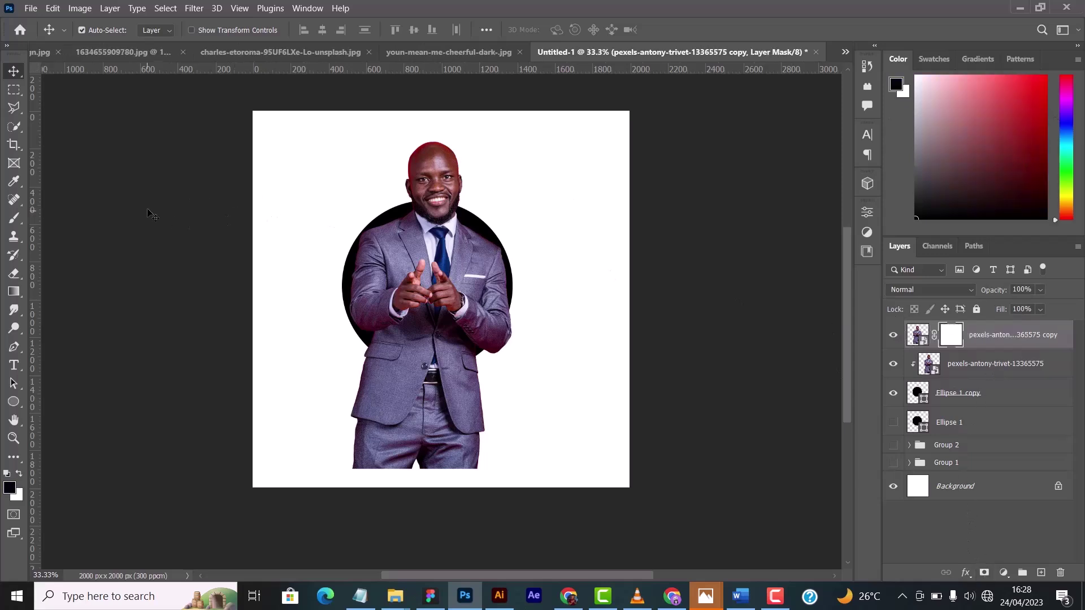
Paint black on the mask with a 500 px brush to hide the man's lower body outside the circle
left_click(14, 217)
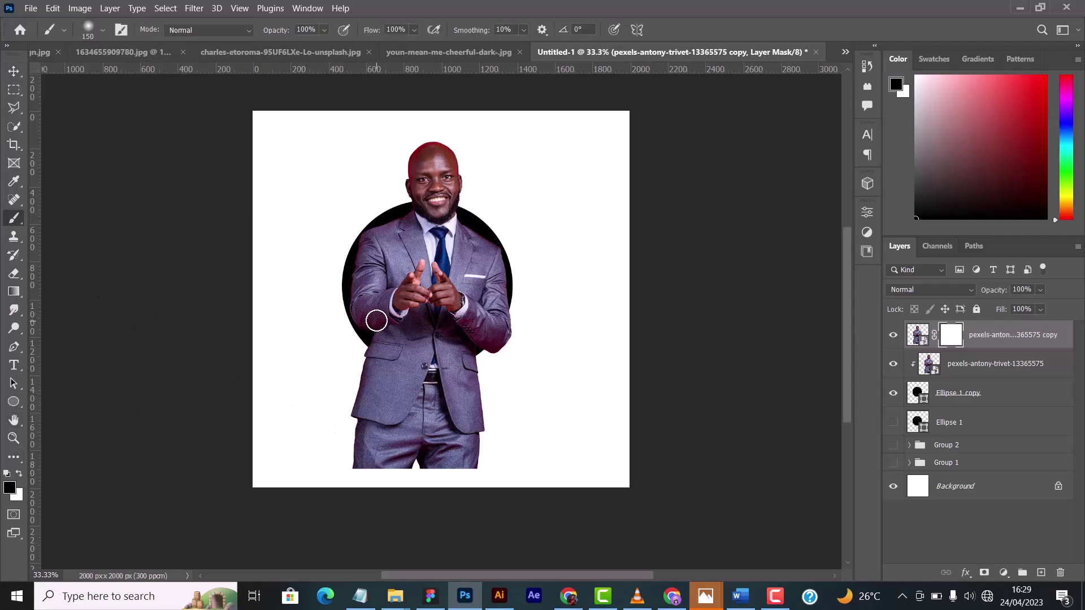
key("bracketright")
key("bracketright")
key("bracketright")
key("bracketright")
key("bracketright")
key("bracketright")
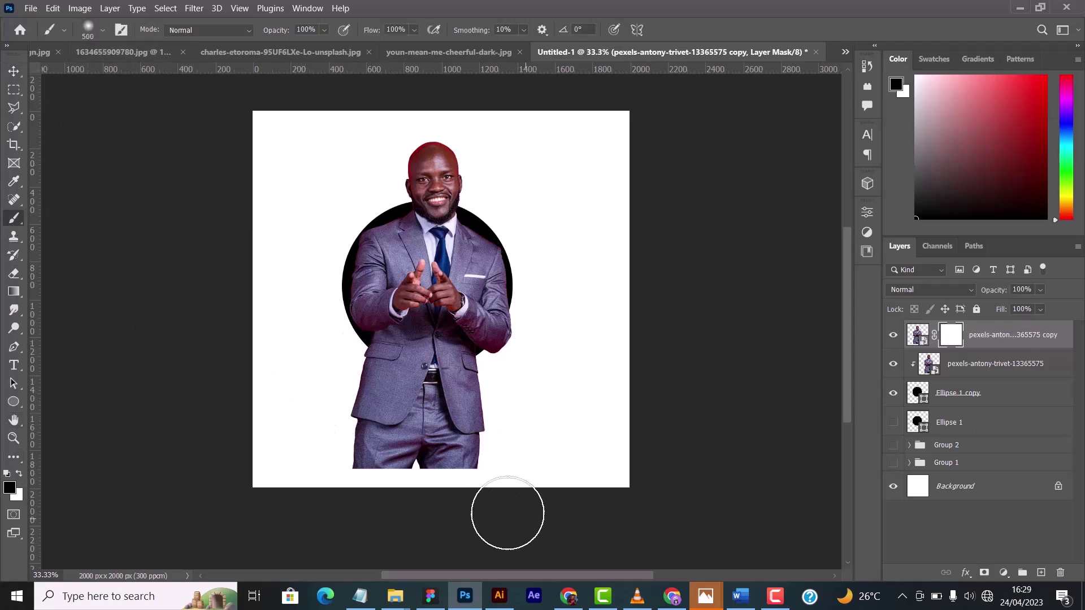
mouse_move(346, 375)
left_mouse_down()
mouse_move(374, 406)
mouse_move(443, 431)
mouse_move(288, 411)
mouse_move(390, 422)
mouse_move(394, 453)
mouse_move(308, 347)
mouse_move(481, 381)
mouse_move(373, 377)
mouse_move(438, 386)
mouse_move(534, 302)
mouse_move(489, 457)
mouse_move(349, 500)
mouse_move(514, 447)
mouse_move(265, 352)
mouse_move(409, 461)
mouse_move(226, 255)
mouse_move(400, 431)
left_mouse_up()
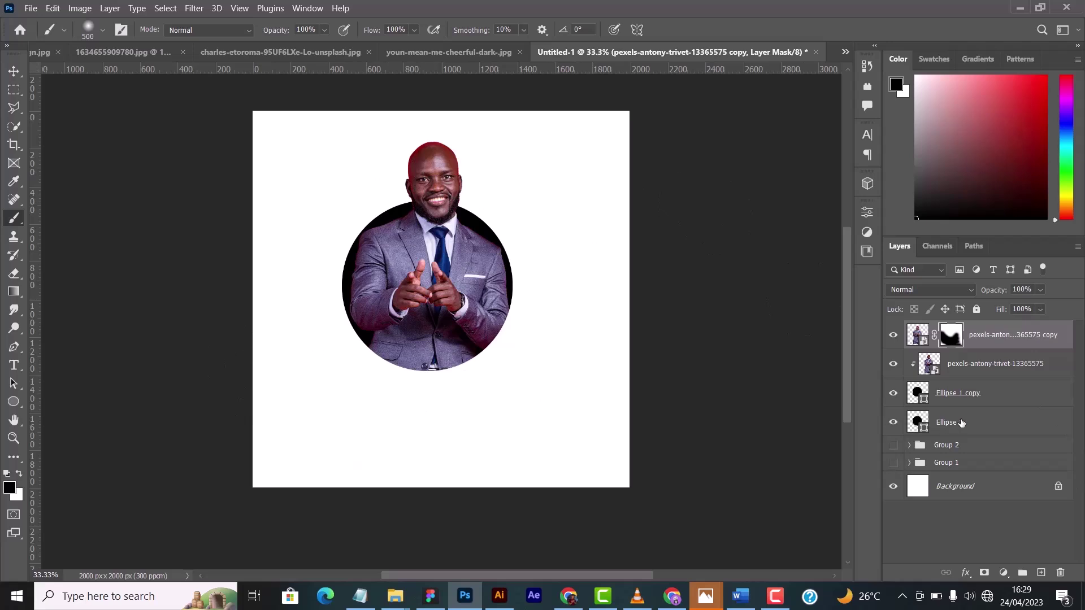
Add a 59 px outside stroke in pink #f70097 to the circle copy behind the suited man
left_click(961, 423)
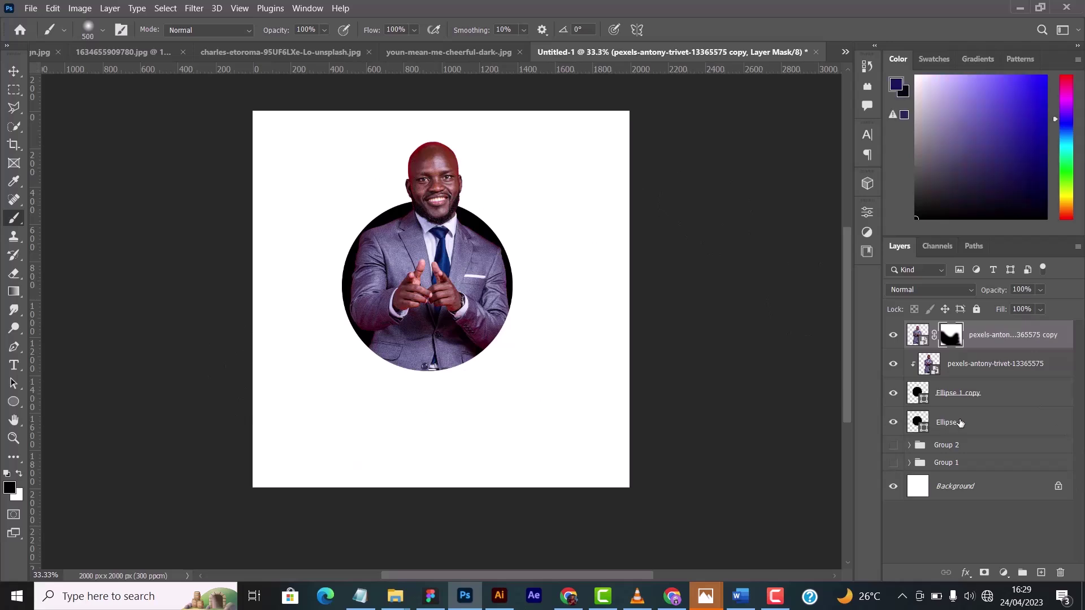
left_click(13, 71)
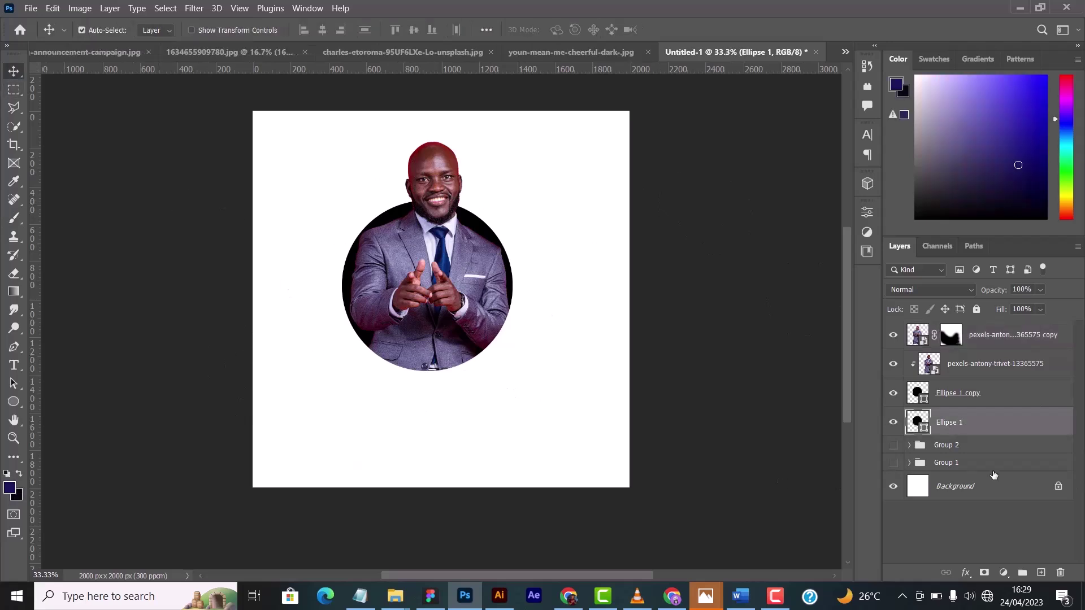
left_click(1010, 395)
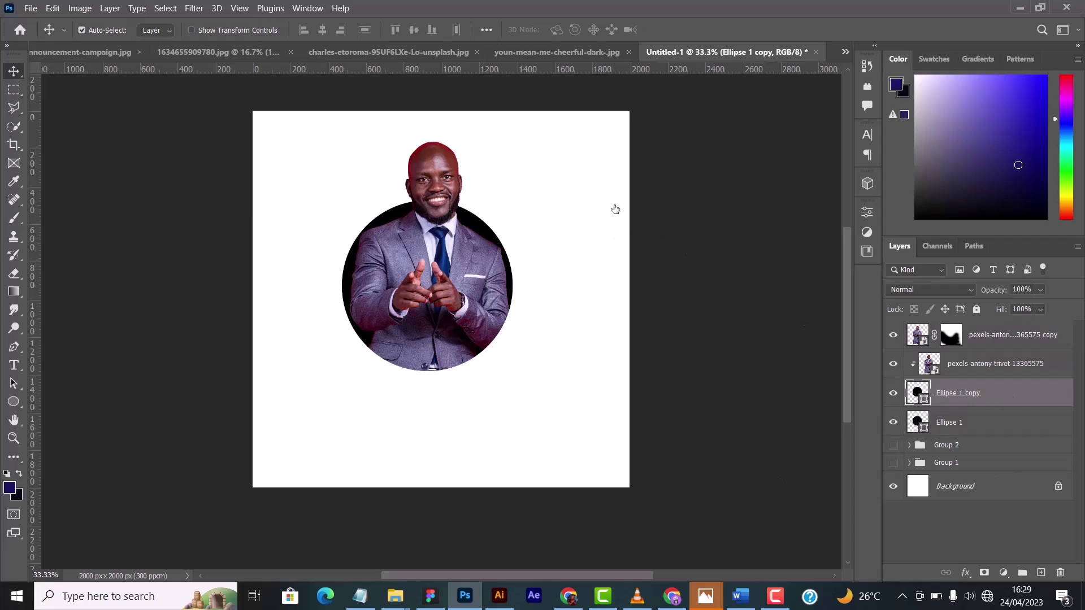
double_click(1011, 394)
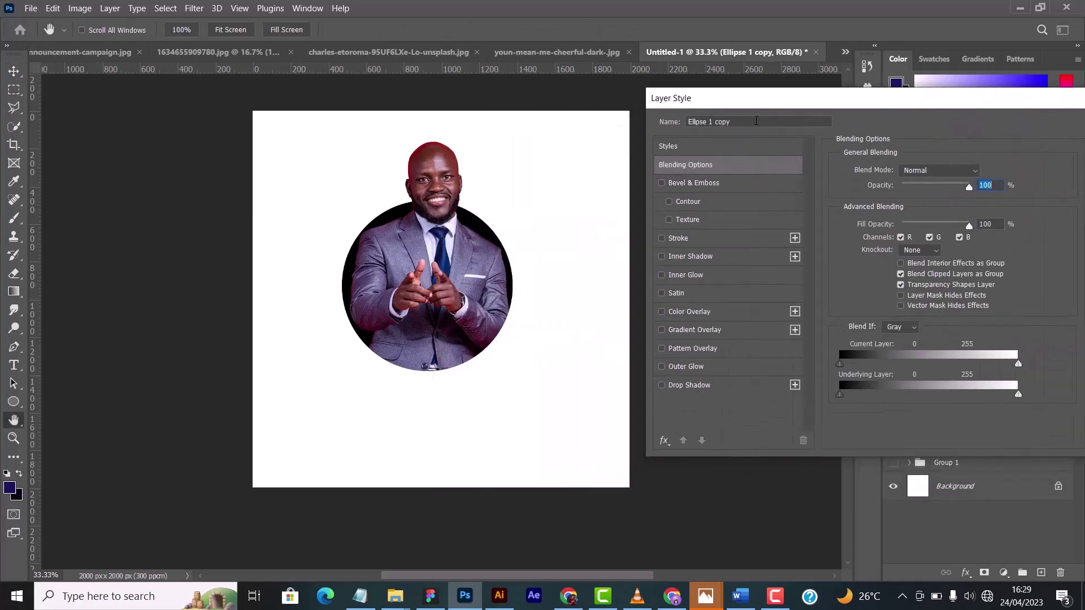
left_click(698, 239)
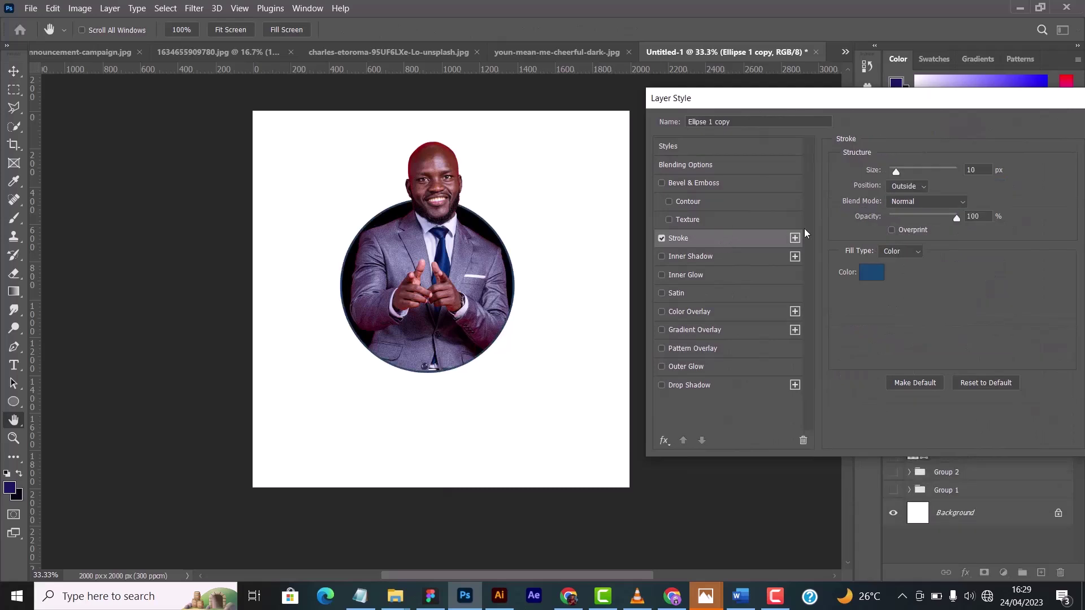
left_click(882, 274)
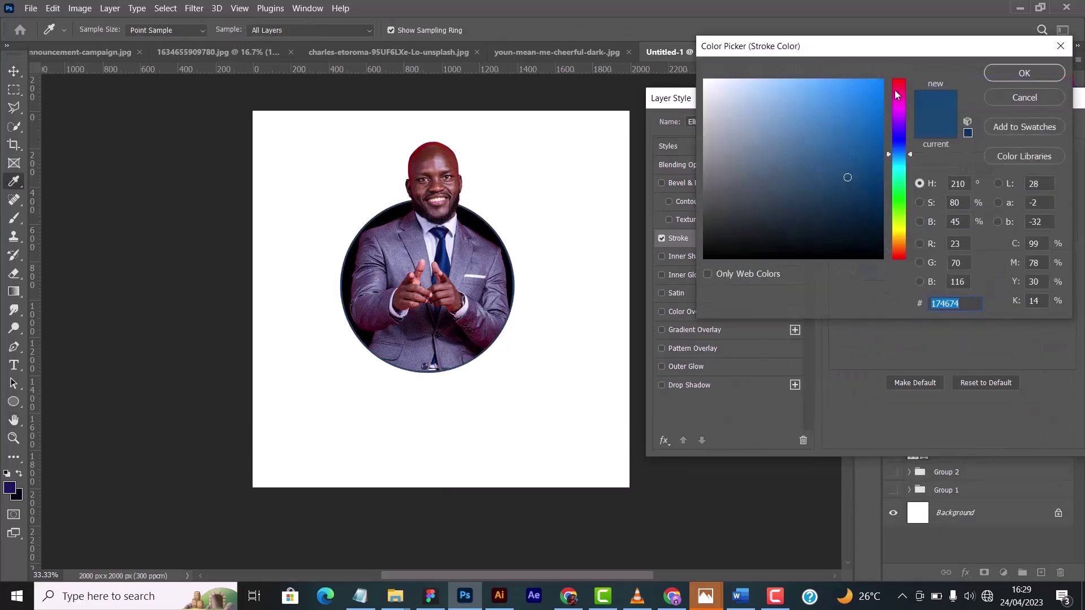
left_click(897, 95)
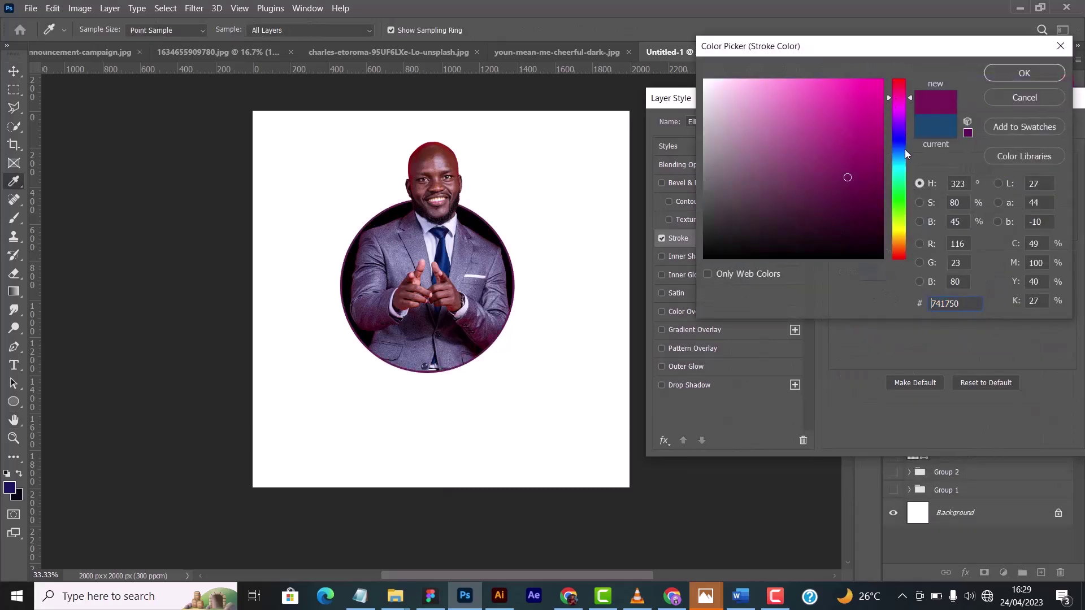
left_click(882, 85)
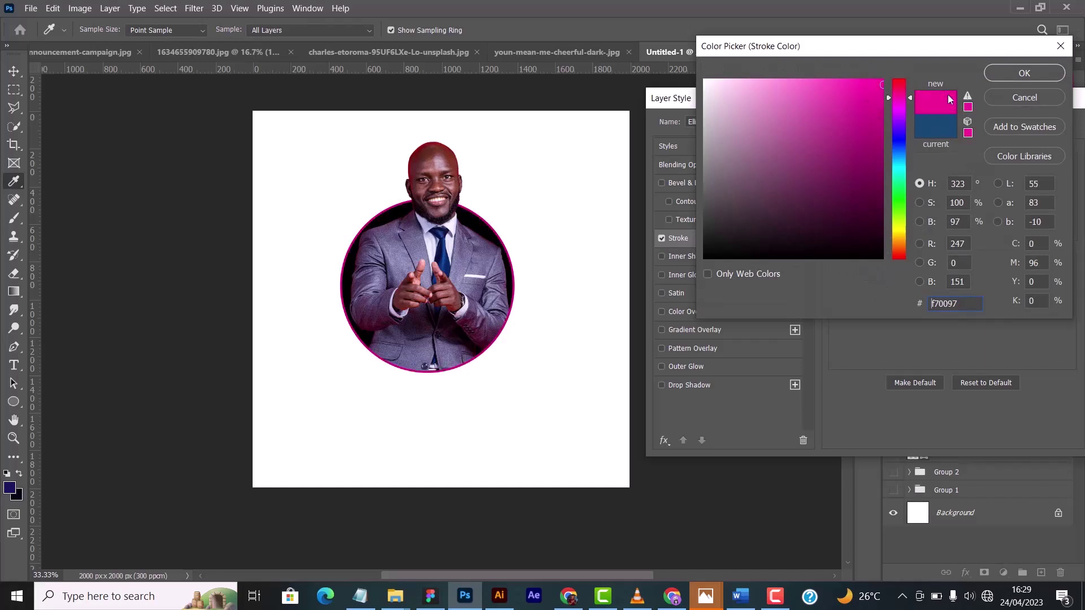
left_click(994, 76)
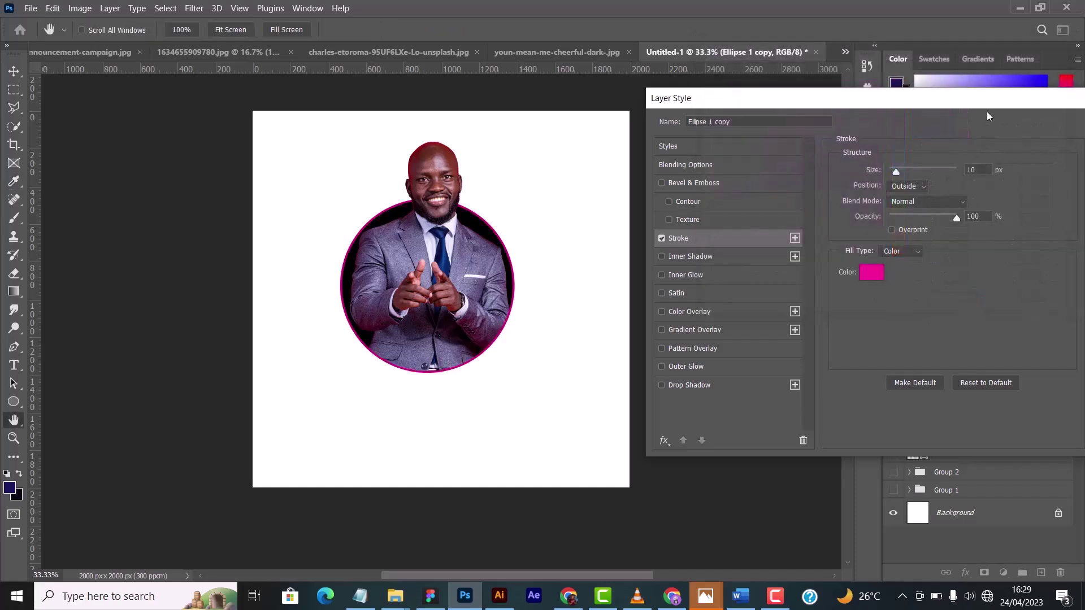
left_click_drag(903, 173, 909, 174)
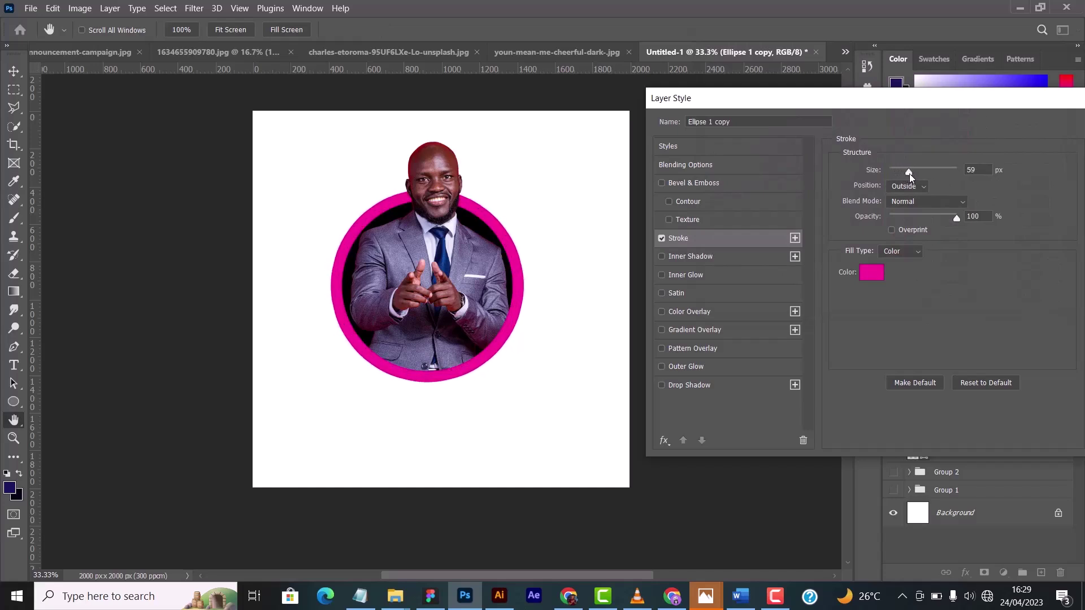
left_click_drag(995, 106, 810, 125)
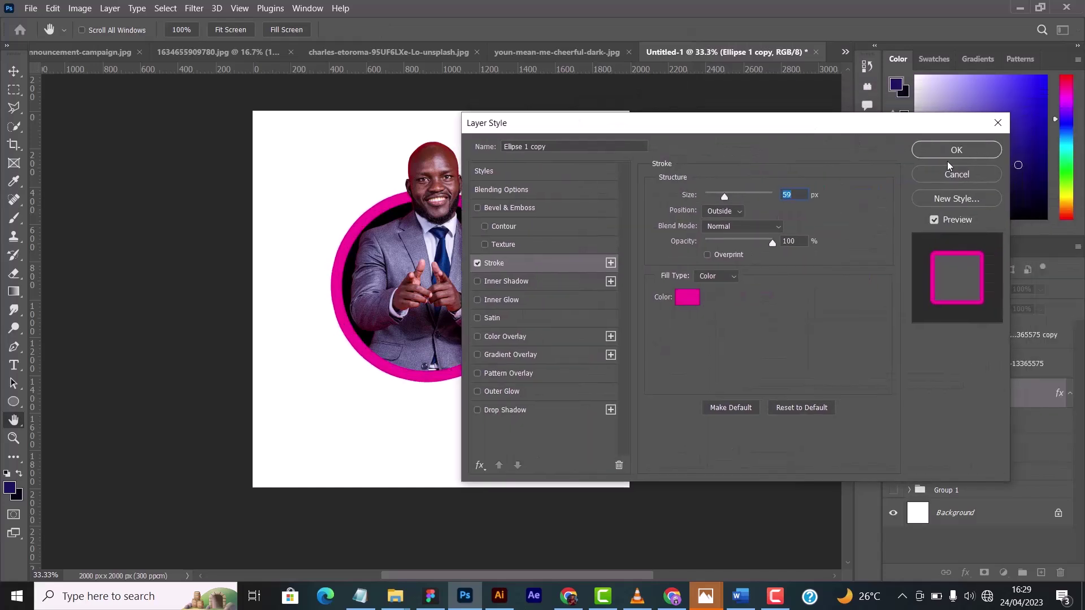
left_click(948, 154)
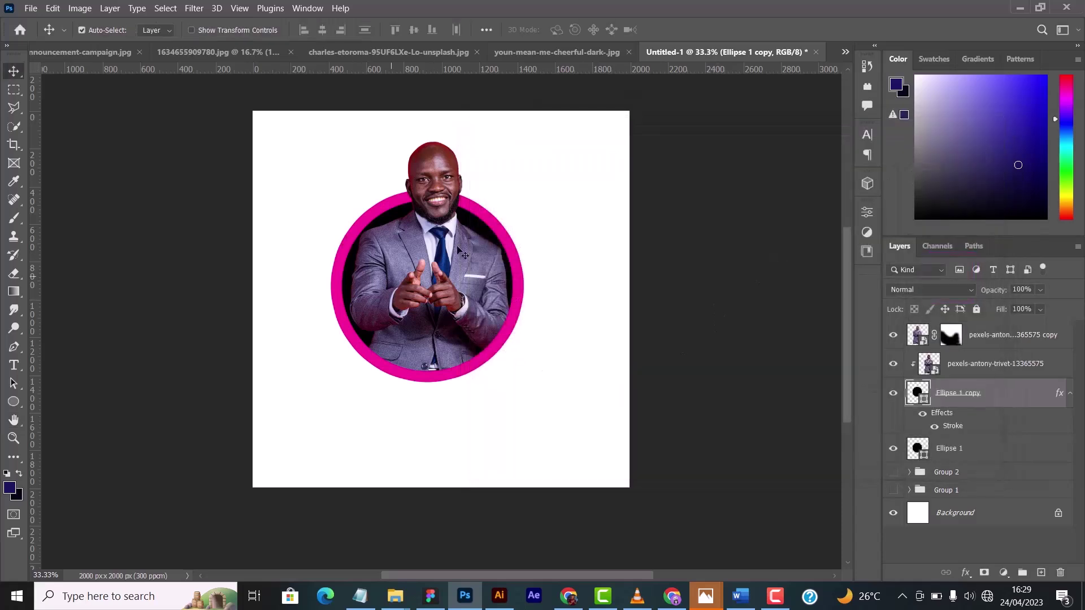
Reduce the size of the circle copy's pink stroke to a thin ring
double_click(955, 426)
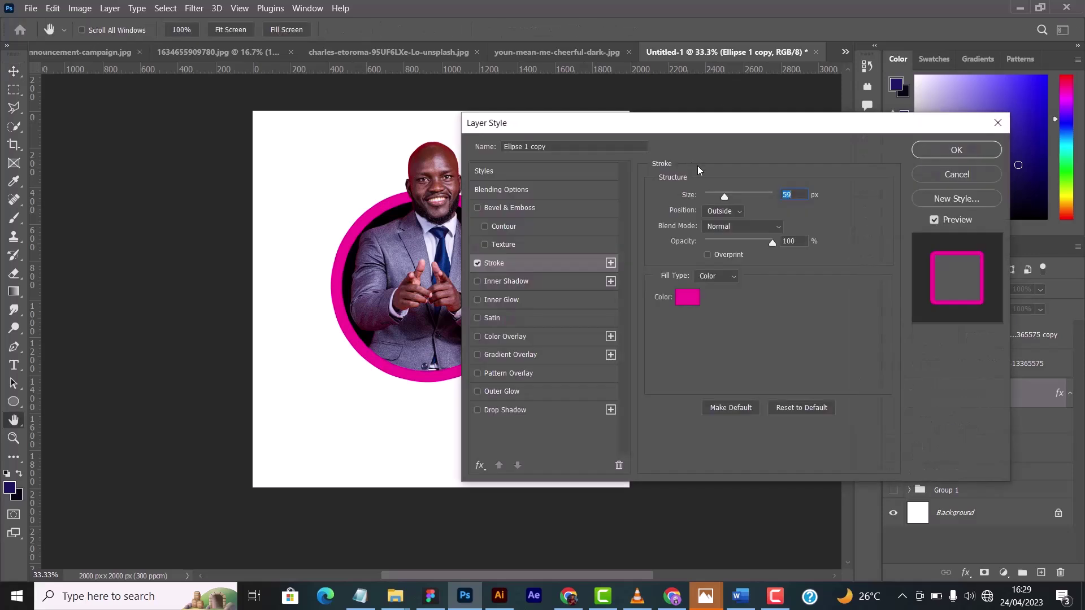
left_click_drag(696, 128, 791, 117)
left_click_drag(812, 182, 809, 182)
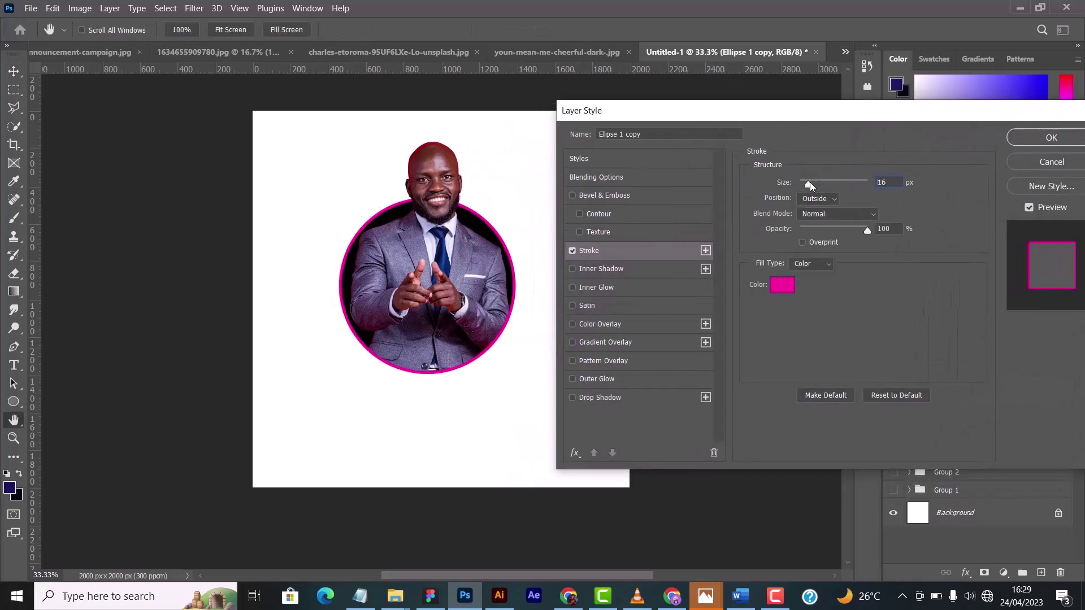
left_click(1015, 138)
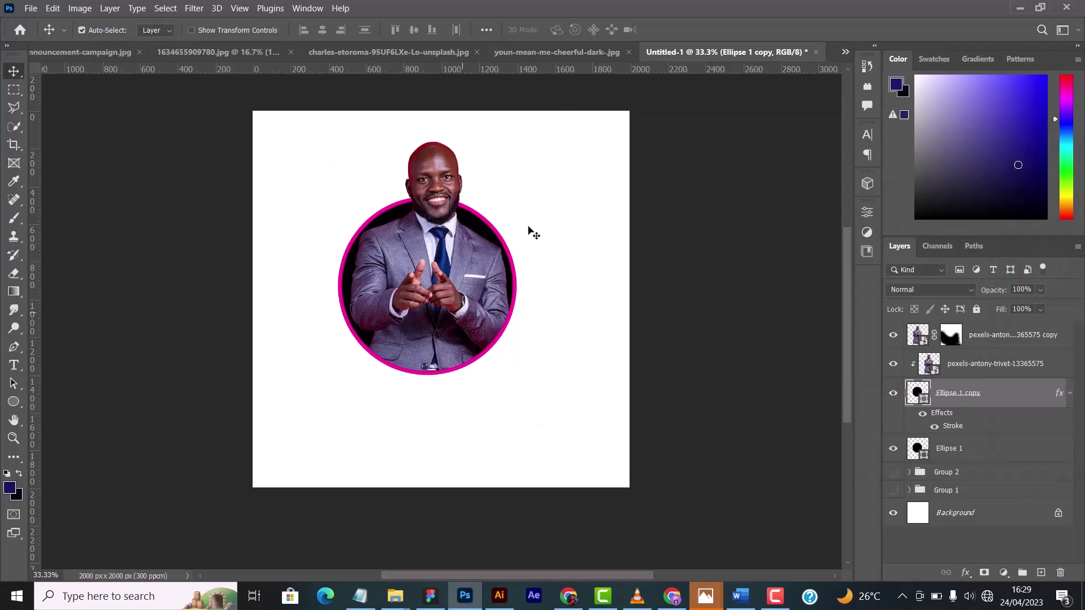
Scale the circle copy and both of the man's layers together to 68.87% and move them to the canvas's upper right
left_click(998, 342, "shift")
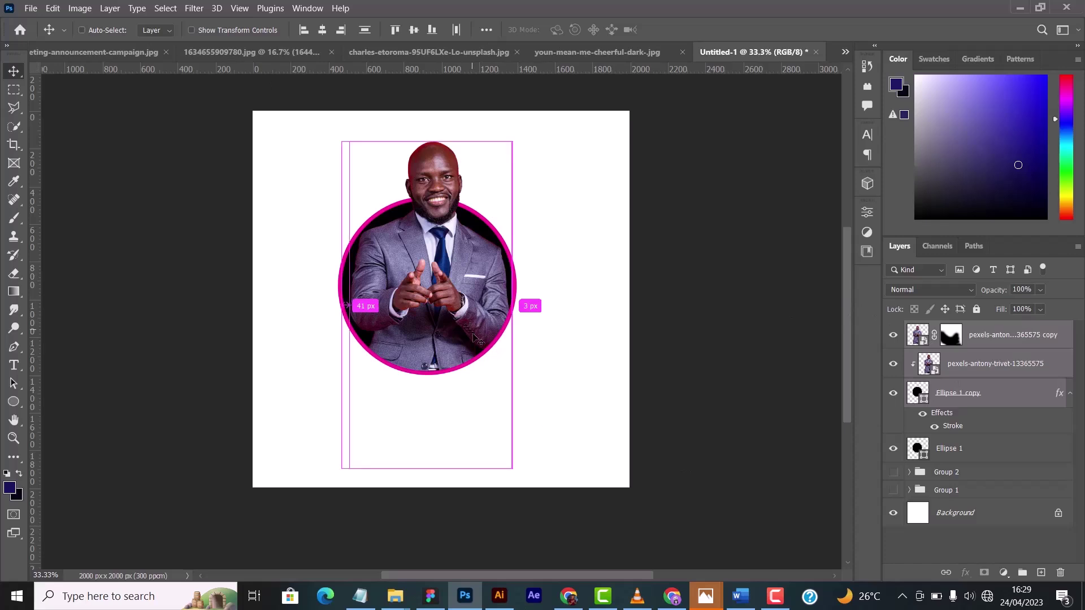
key("ctrl+t")
left_click_drag(427, 148, 427, 225)
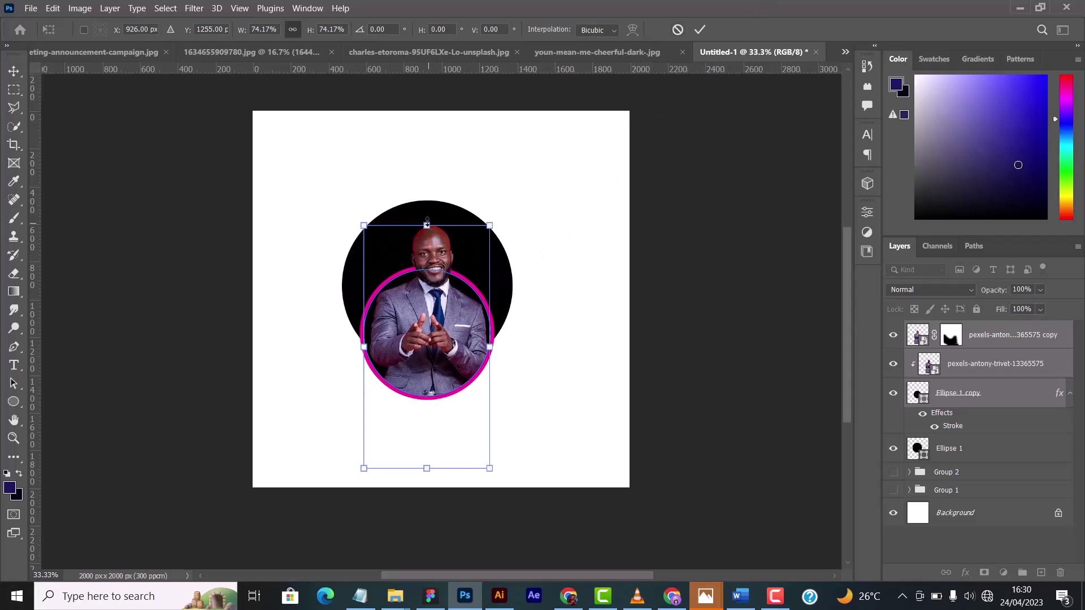
left_click_drag(427, 220, 427, 242)
left_click_drag(439, 365, 533, 353)
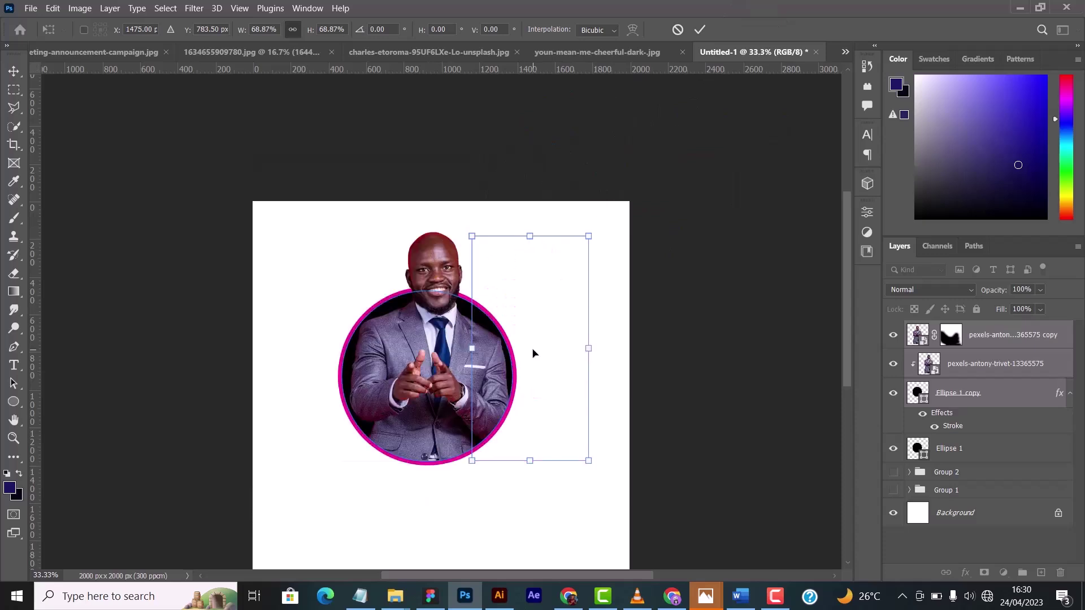
left_click(700, 29)
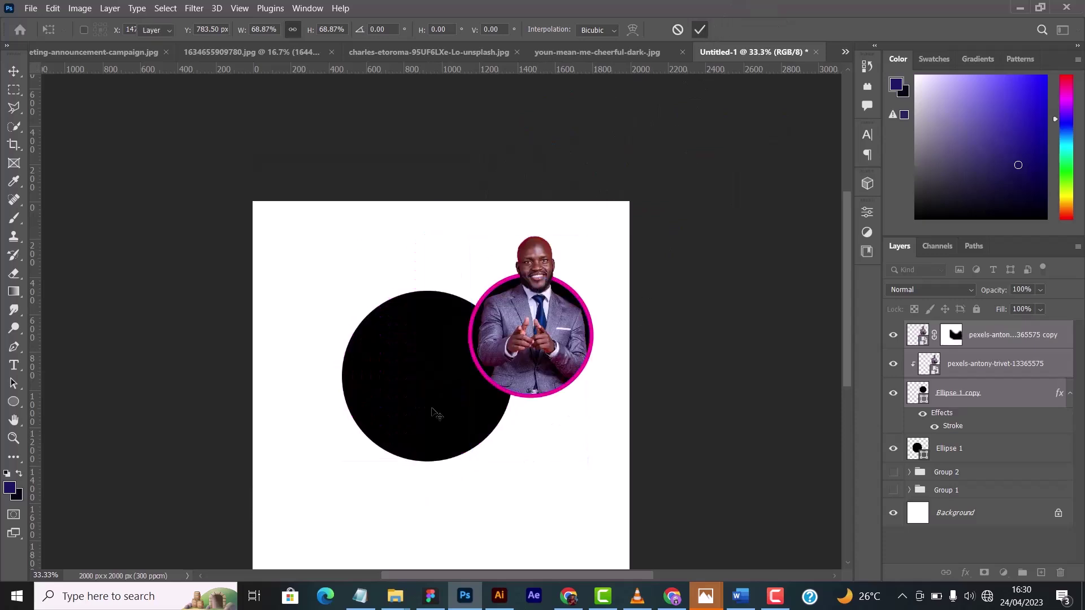
Delete the original black circle left on the canvas
left_click_drag(435, 416, 584, 455)
key("Delete")
scroll(542, 346, "down", 2)
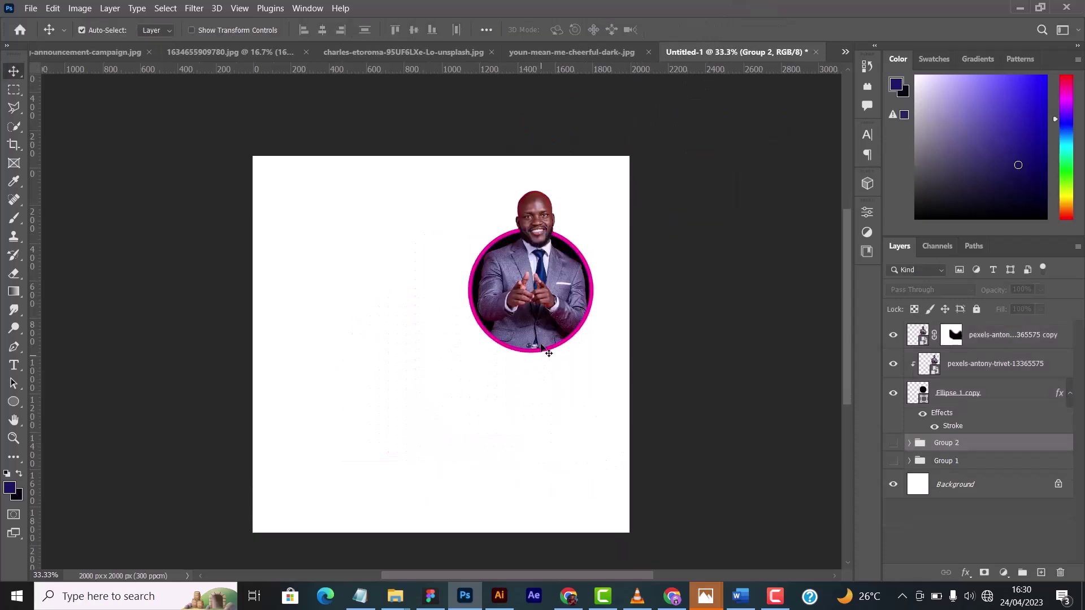
Duplicate the framed portrait directly below itself and scale both portraits together to about 80%
left_click_drag(442, 161, 578, 330)
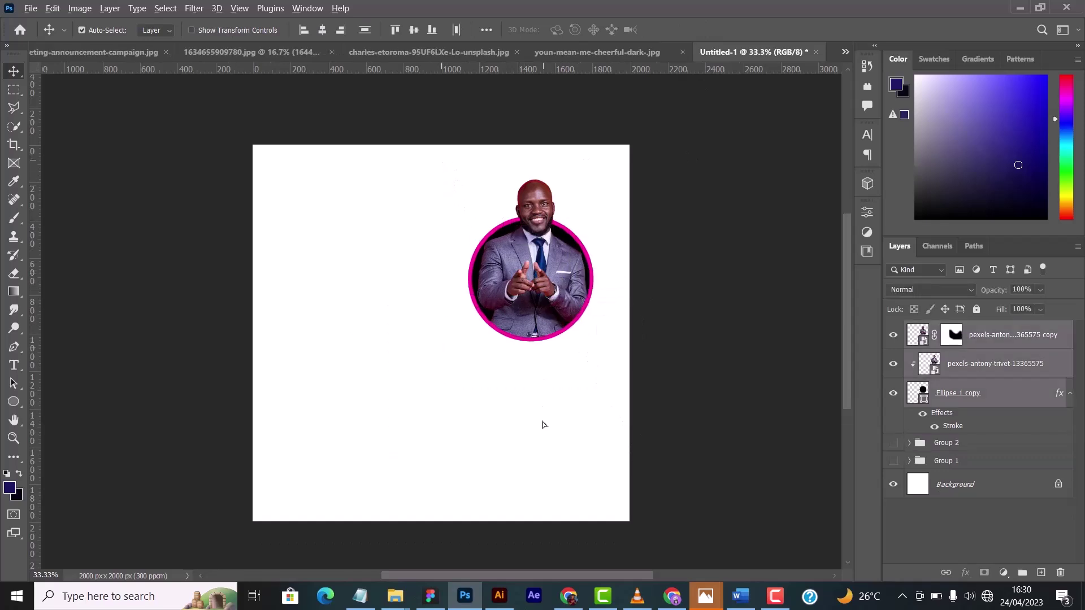
left_click_drag(542, 424, 560, 445)
left_click_drag(432, 133, 626, 512)
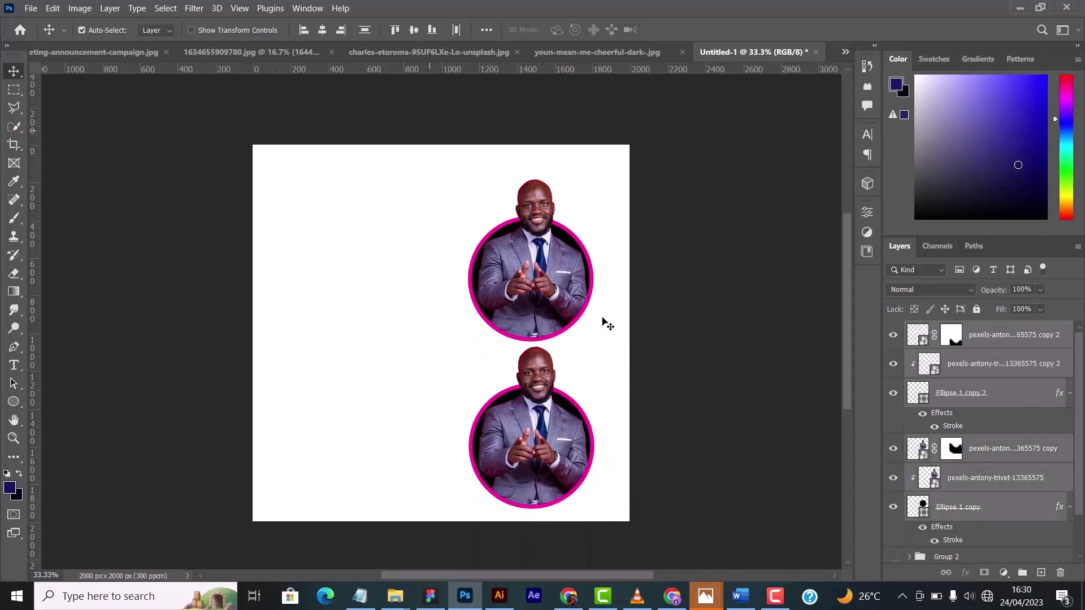
key("ctrl+t")
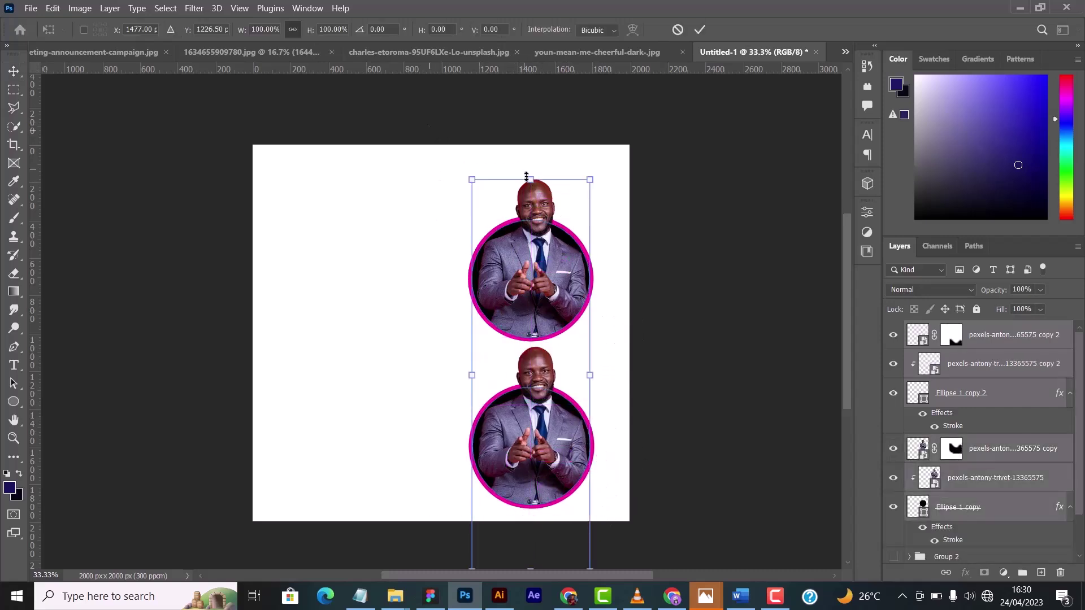
left_click_drag(526, 177, 529, 257)
left_click_drag(530, 331, 531, 301)
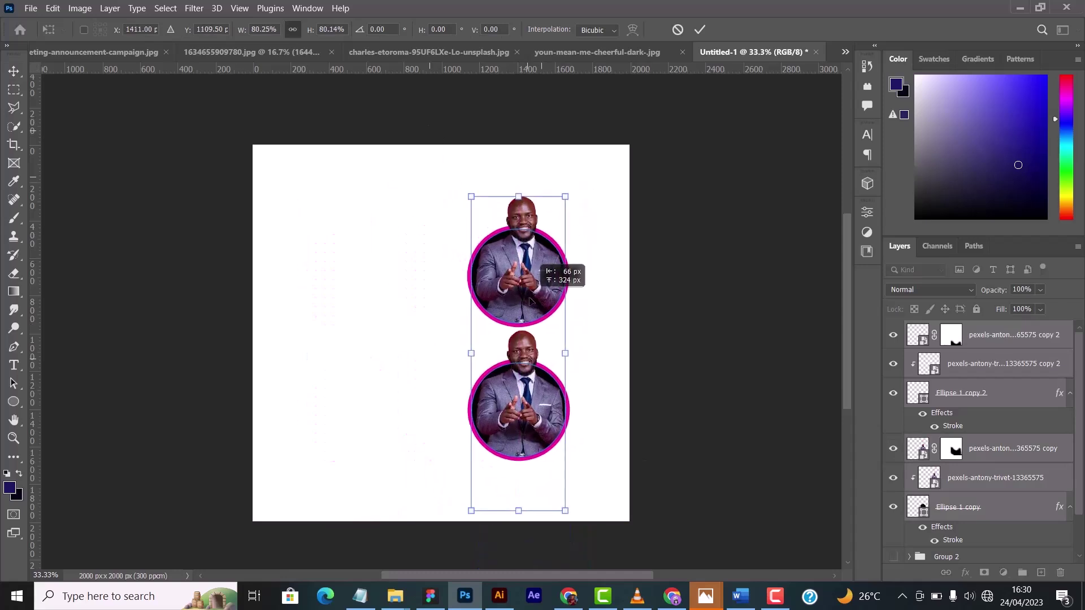
left_click(699, 29)
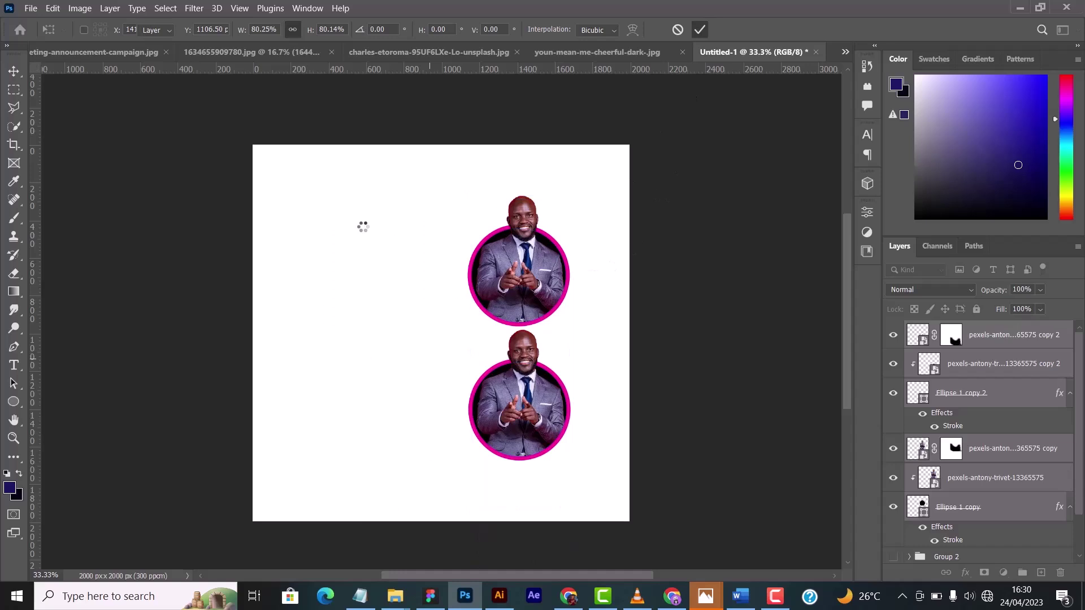
Move the lower framed portrait down to widen the gap between the two, leaving nothing selected
left_click_drag(427, 348, 593, 453)
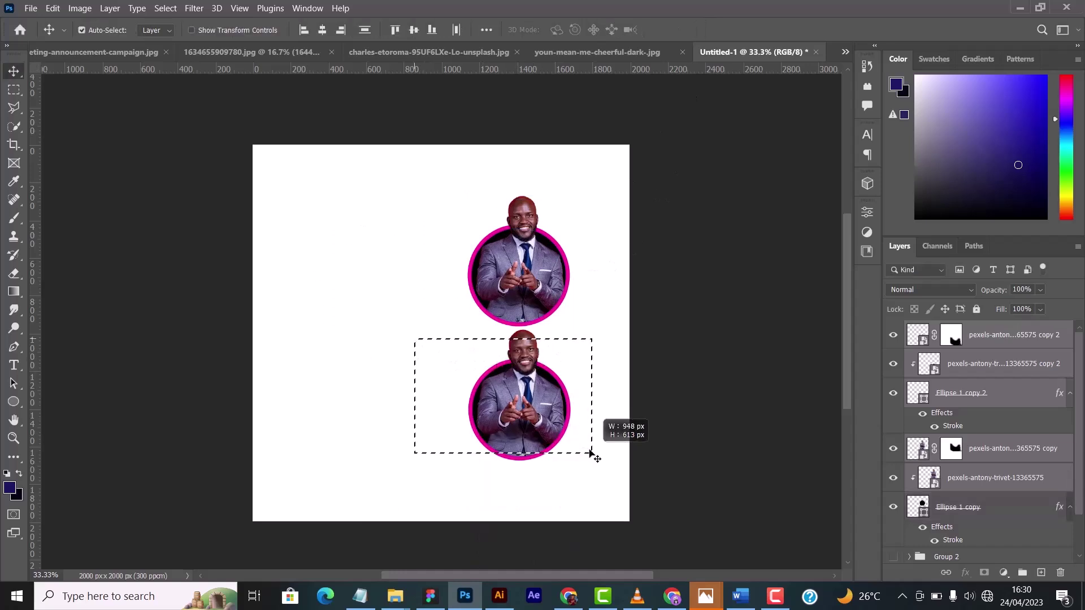
mouse_move(532, 395)
left_mouse_down()
mouse_move(545, 390)
mouse_move(539, 405)
mouse_move(532, 396)
left_mouse_up()
left_click_drag(436, 388, 530, 432)
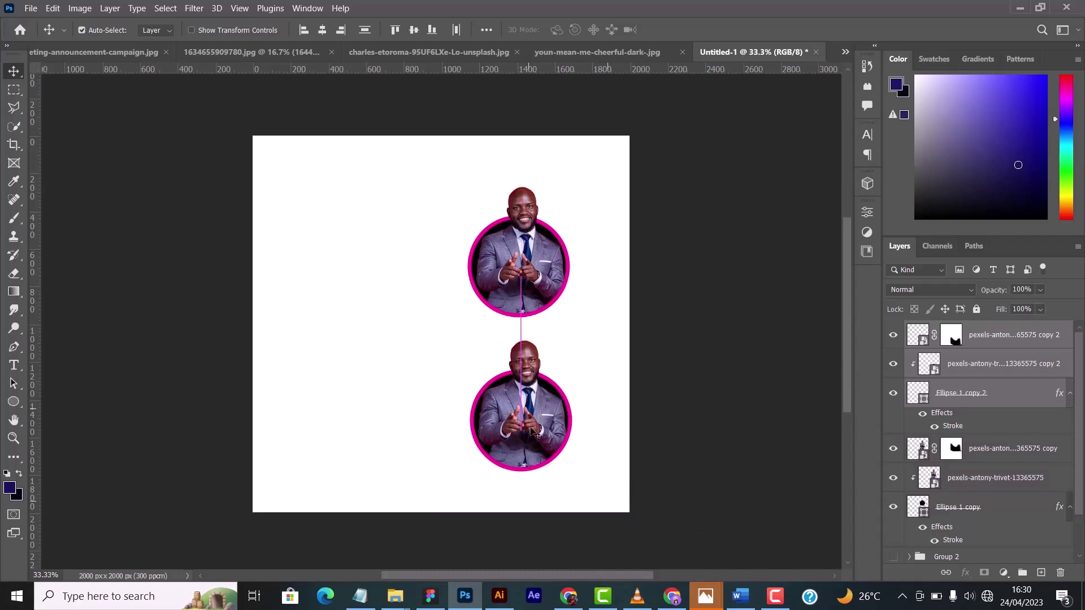
left_click(387, 251)
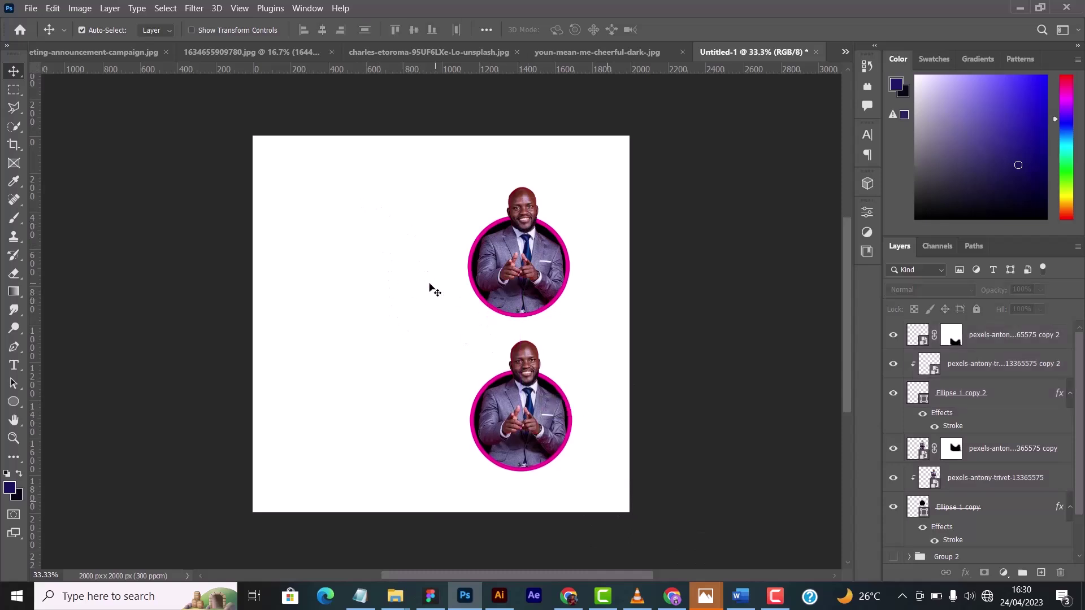